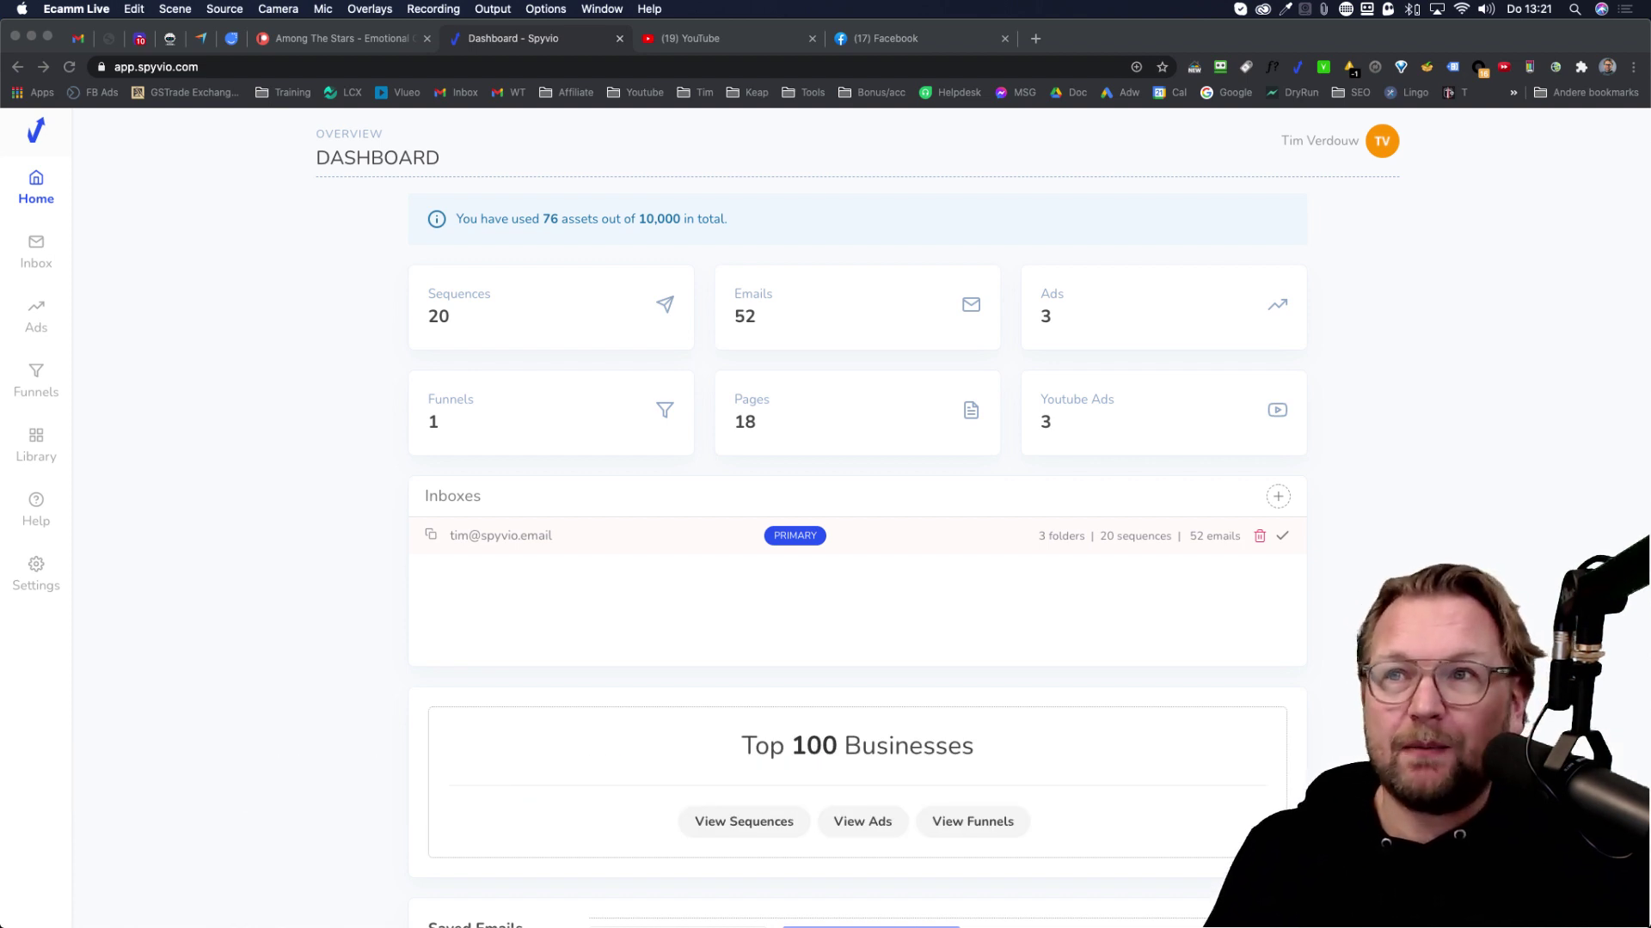
Focus the Chrome window and zoom the Spyvio dashboard to 125%
left_click(238, 162)
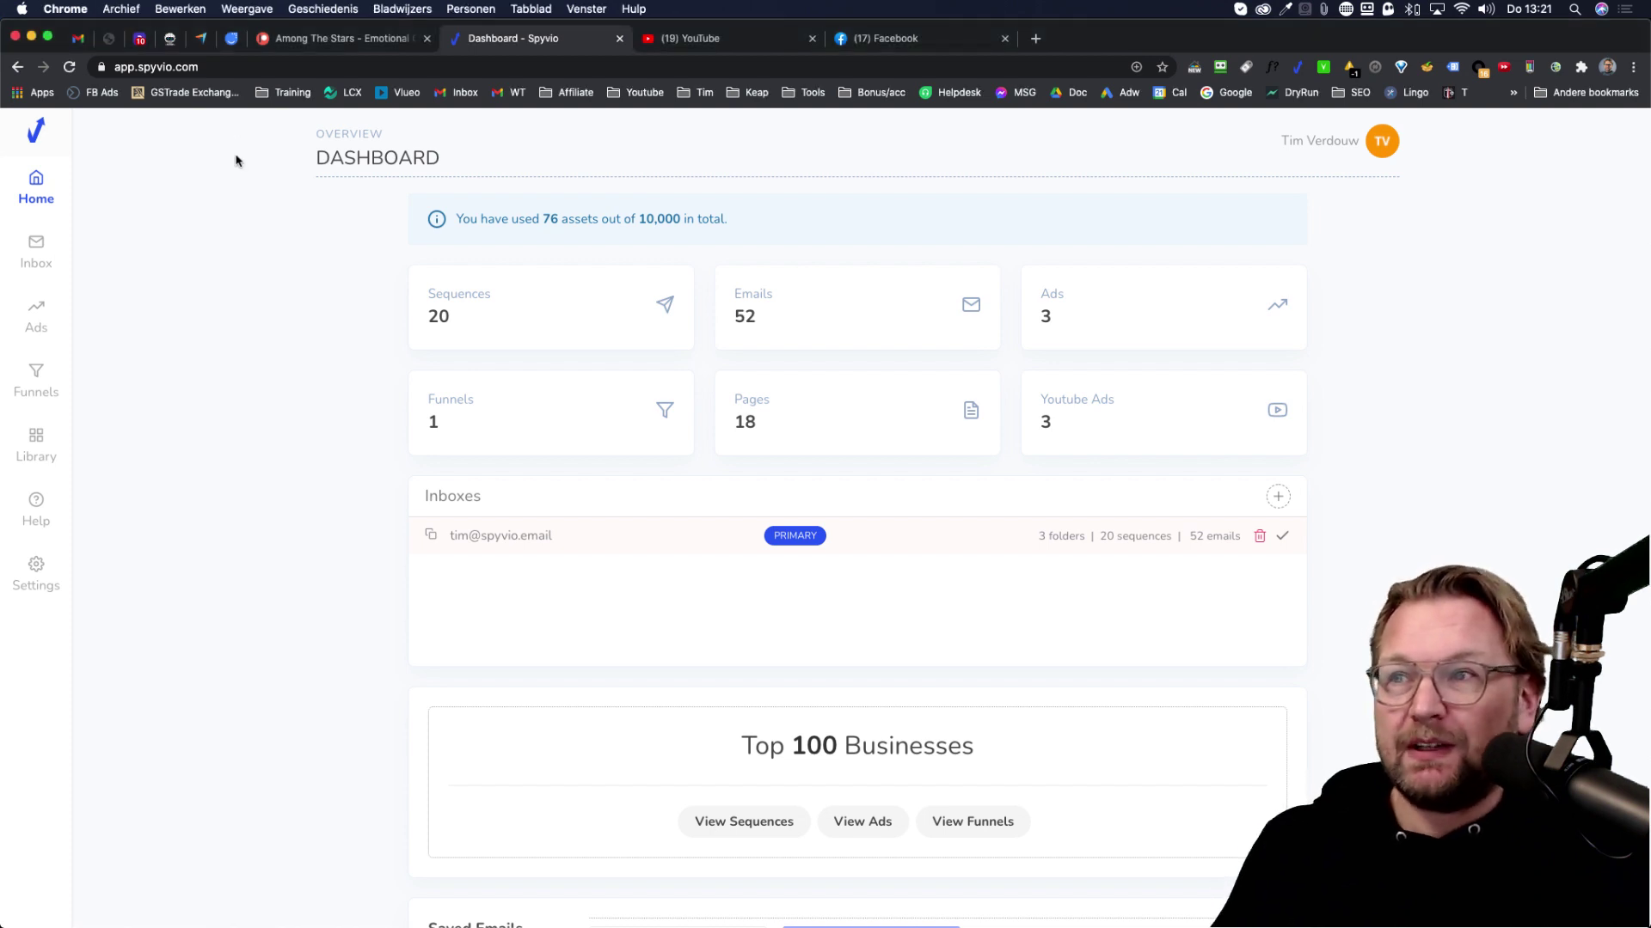
key("super+plus")
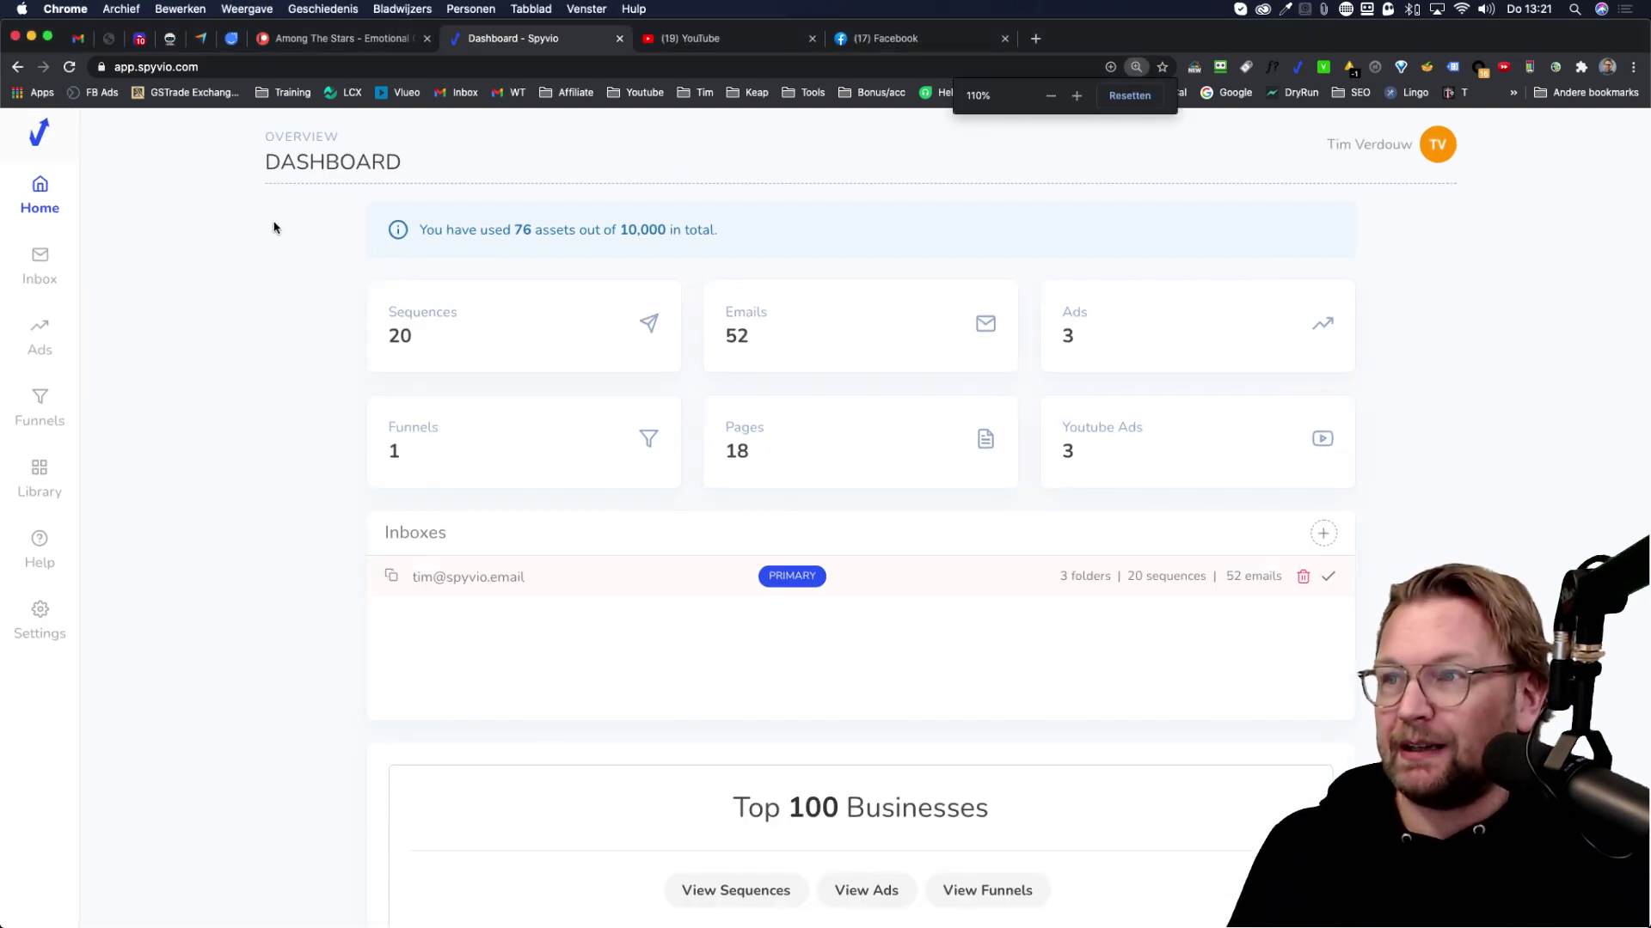
key("super+plus")
key("super+plus")
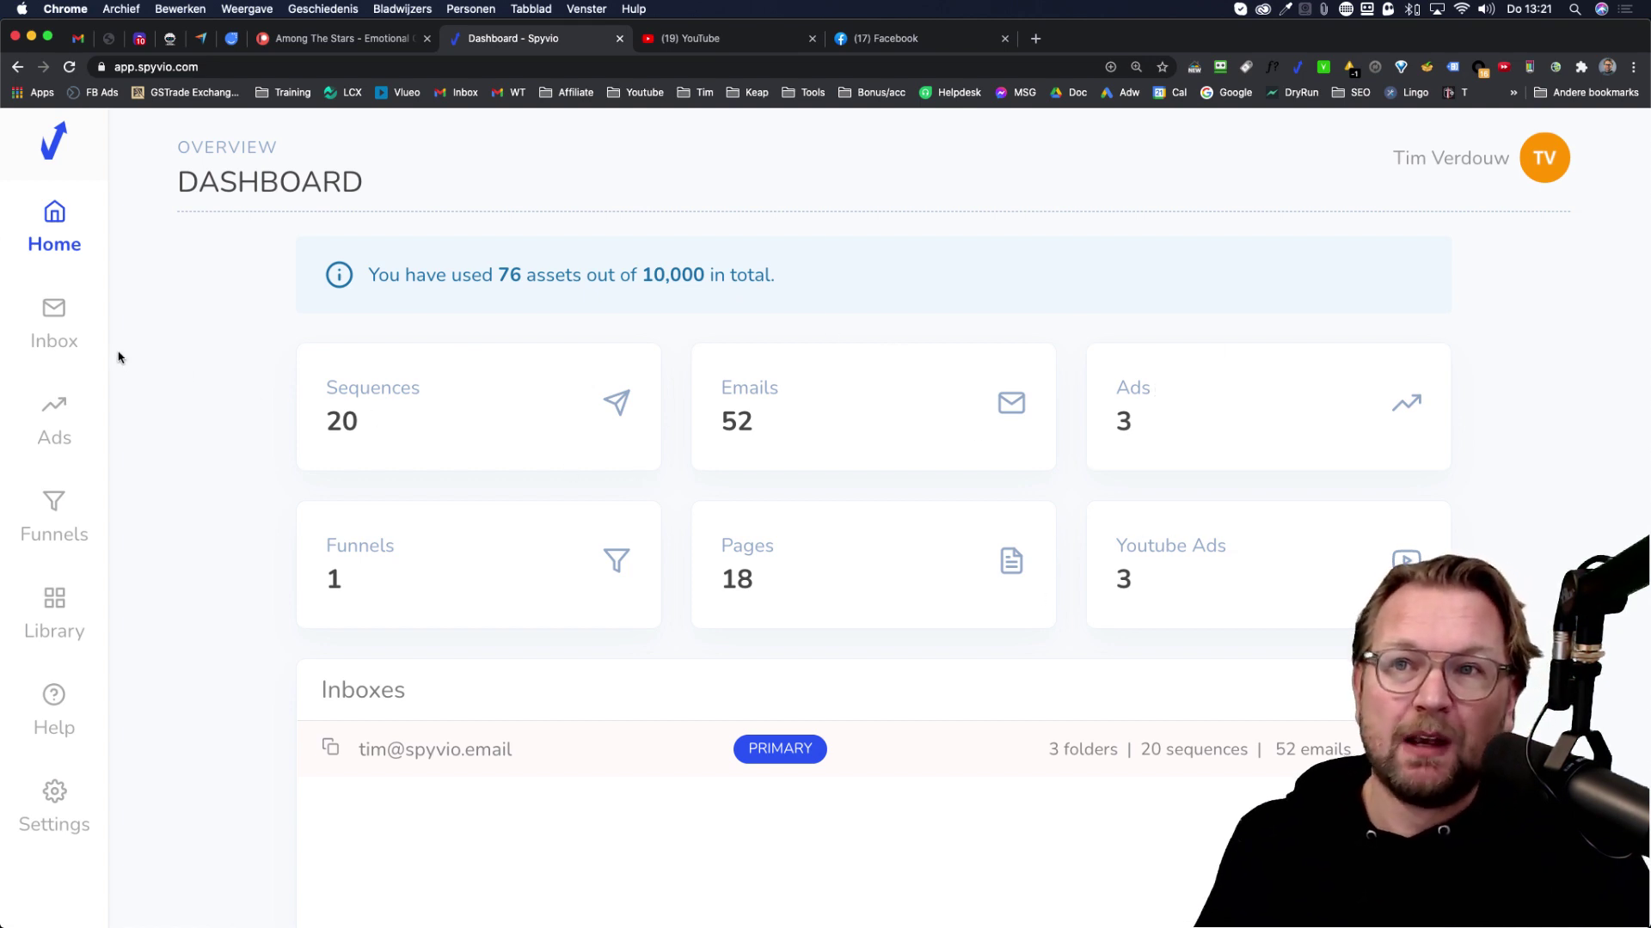
Start a new inbox from the Inbox panel, begin naming it, then cancel without creating it
left_click(60, 327)
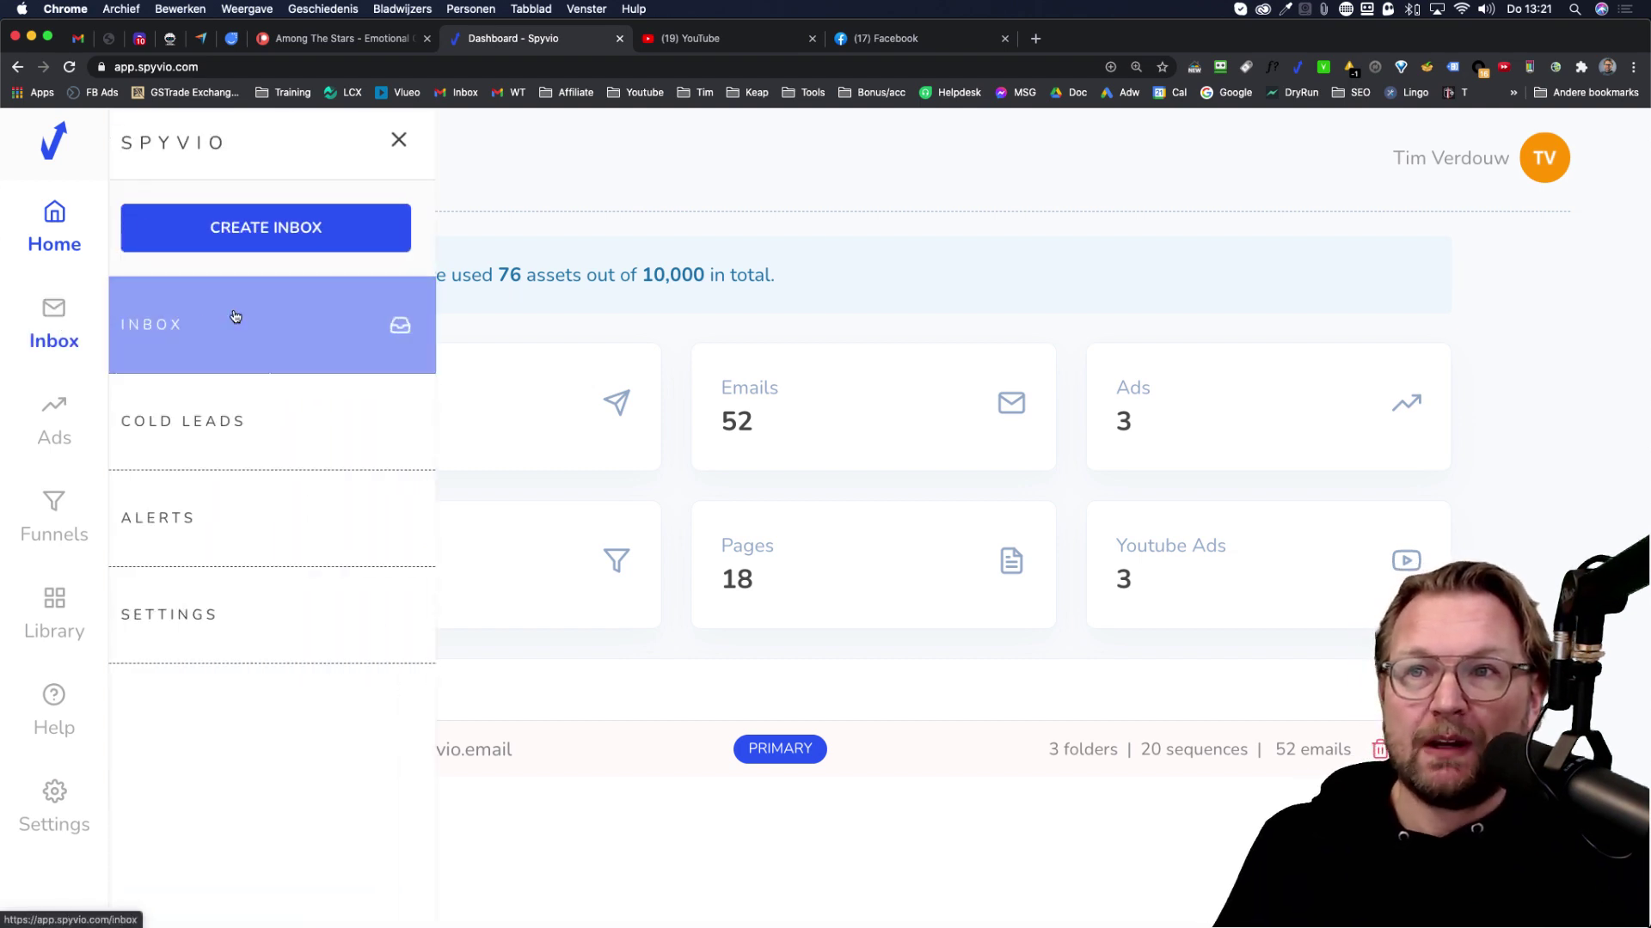
left_click(256, 228)
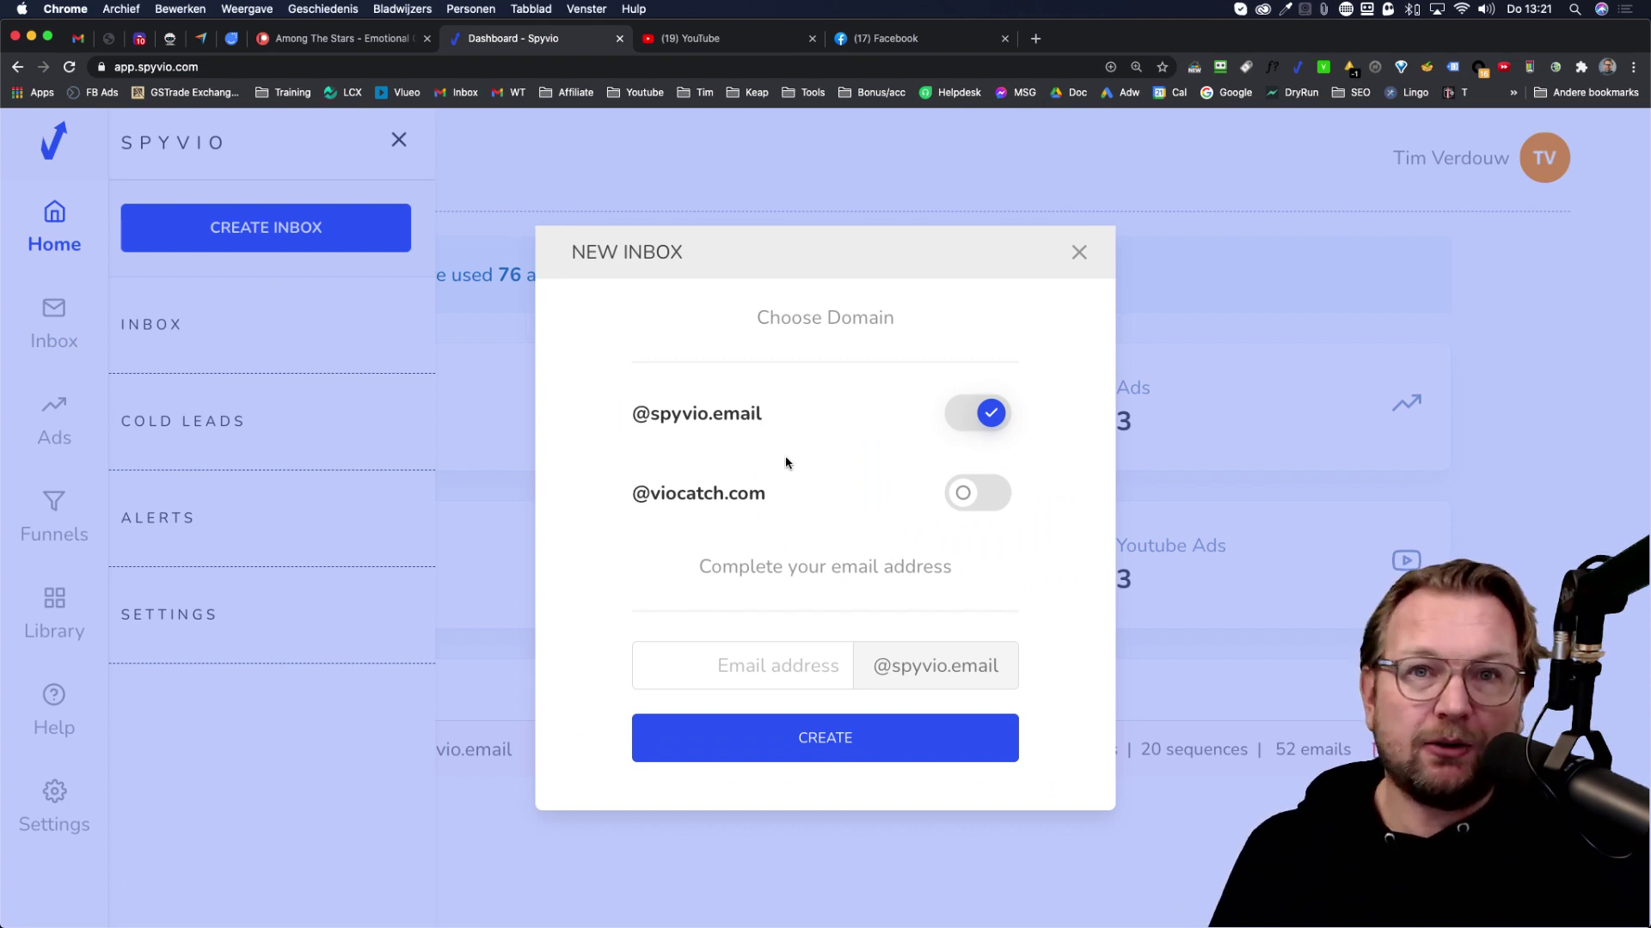
left_click(753, 666)
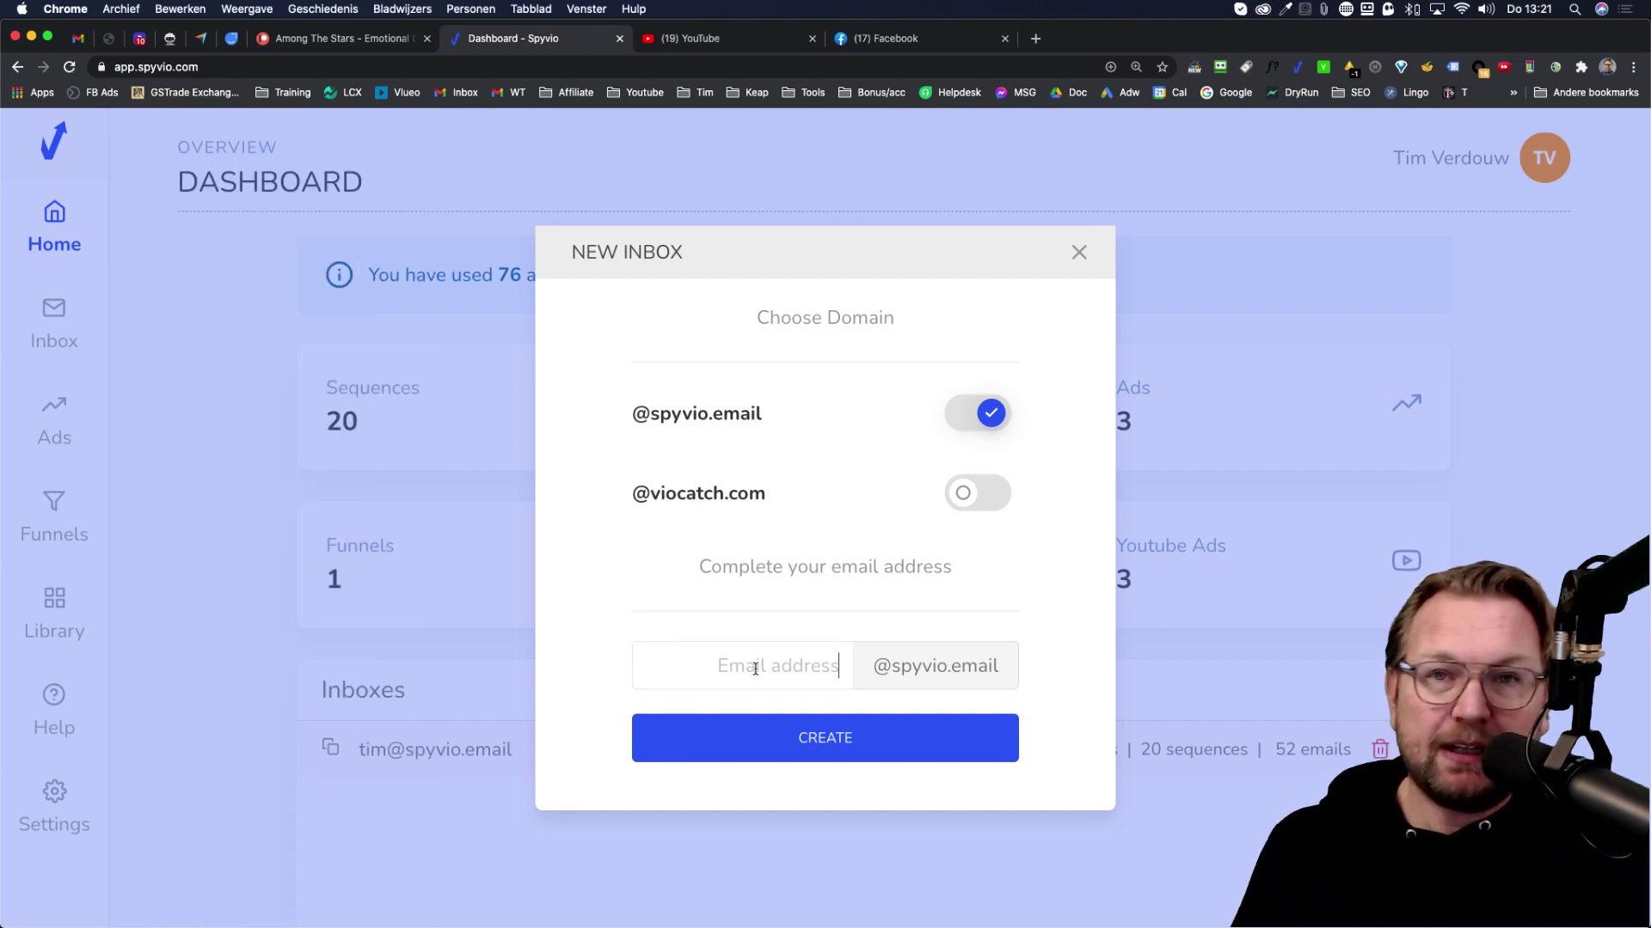
type("name")
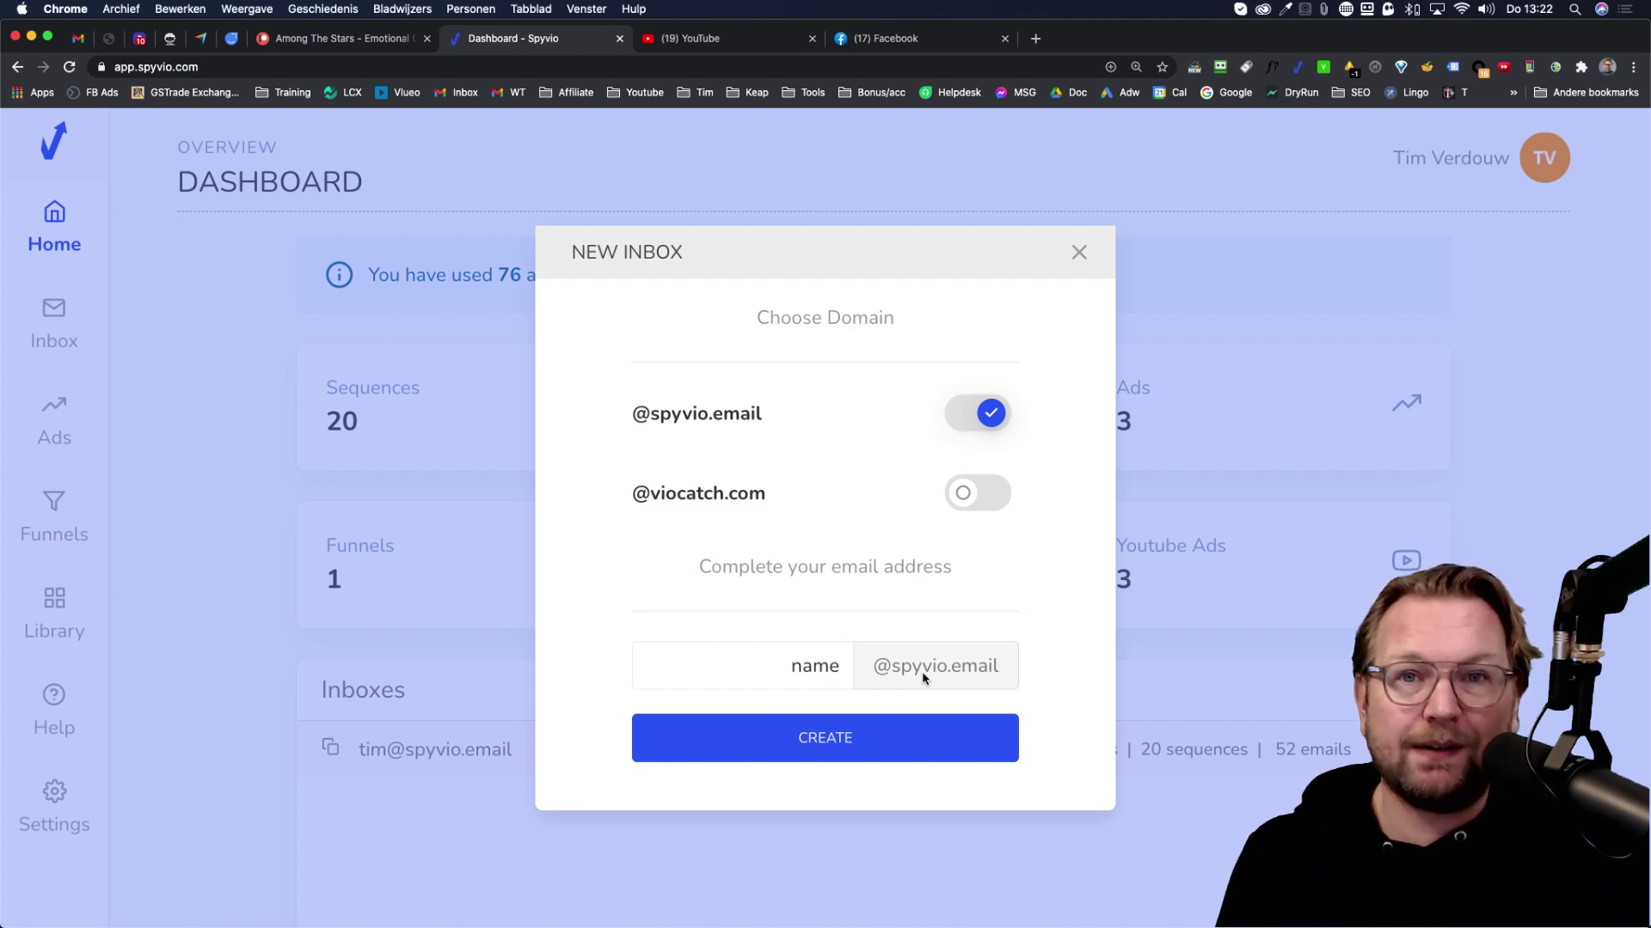
left_click(1079, 254)
left_click(55, 322)
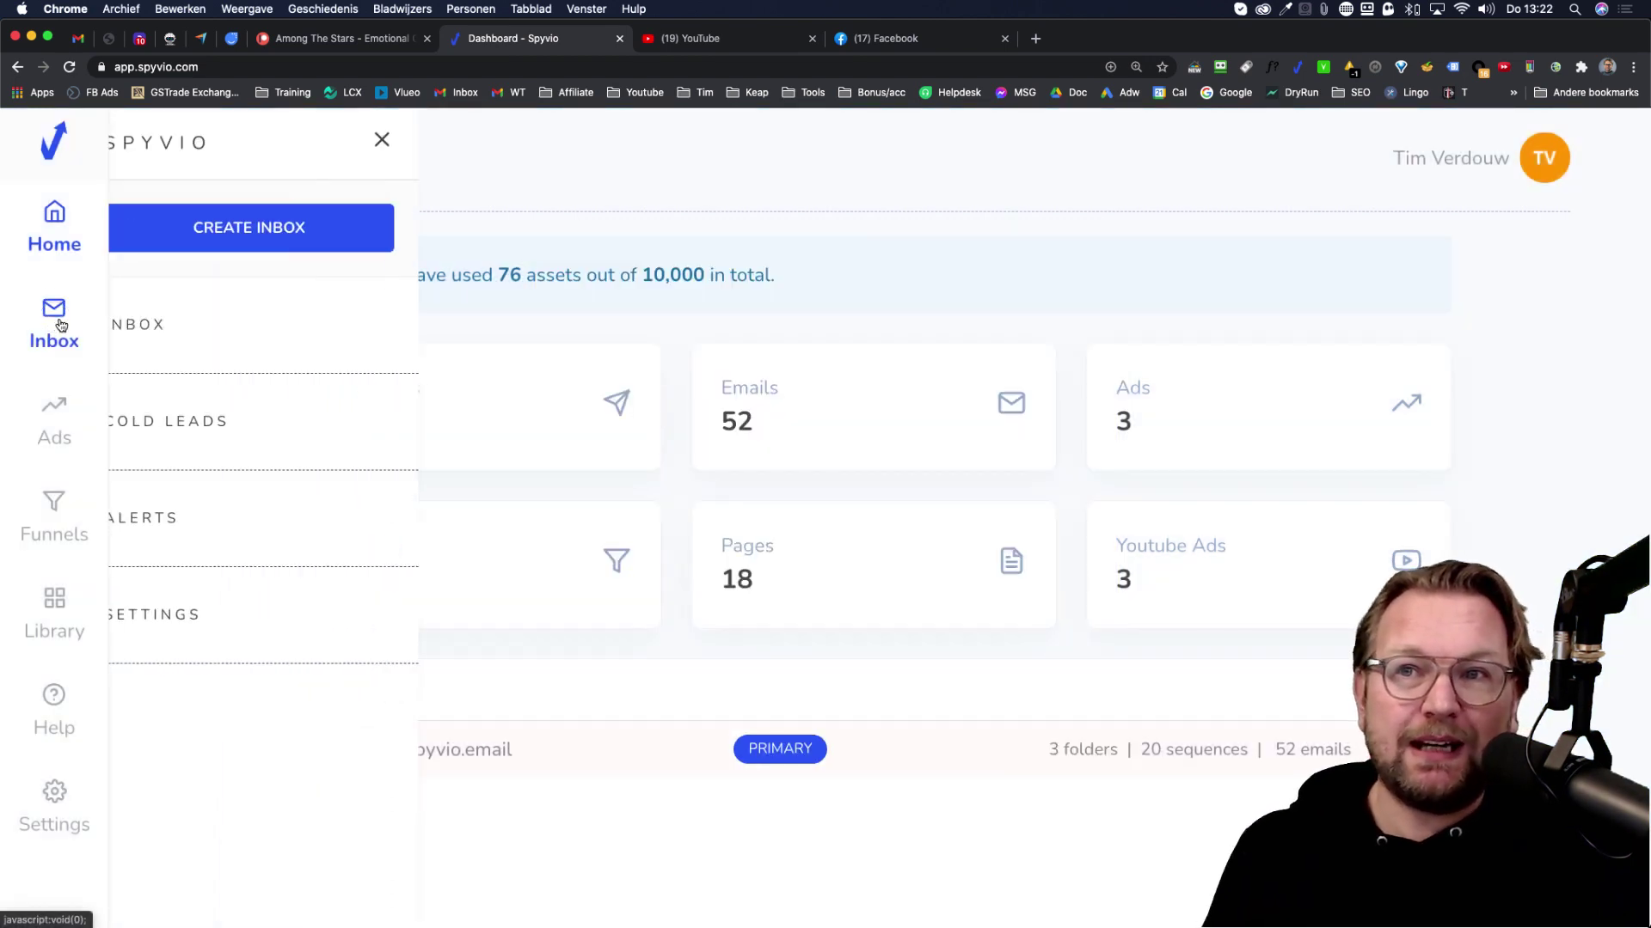
Go to the inbox overview and view the Primary Folder's list of sender sequences
left_click(162, 335)
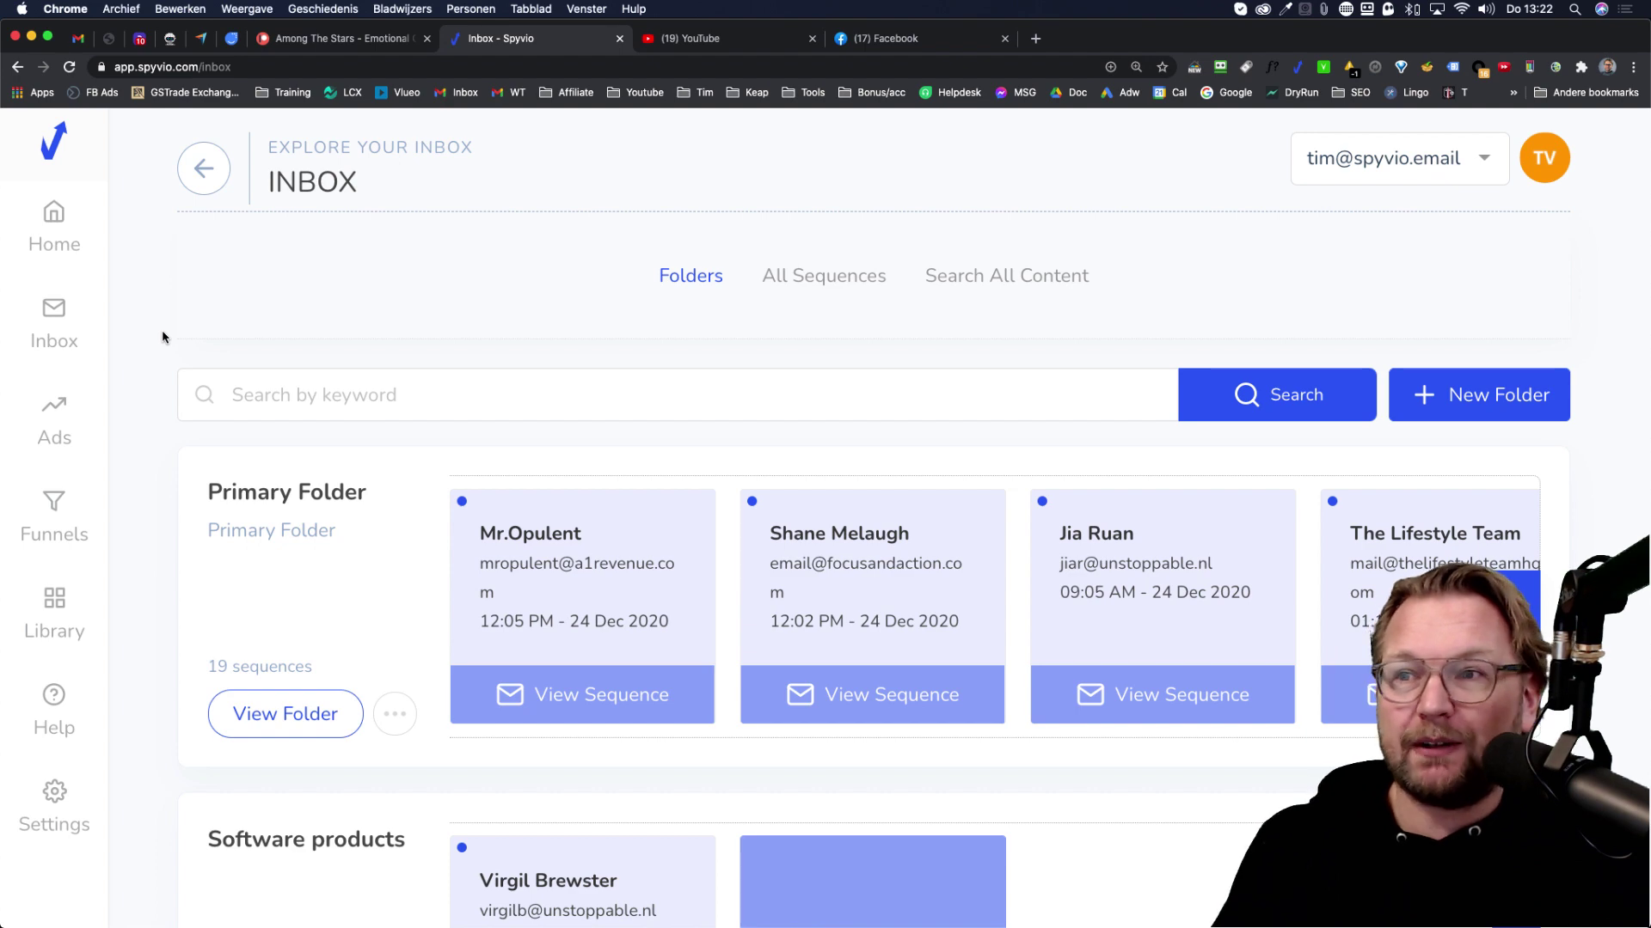
scroll(361, 503, "down", 2)
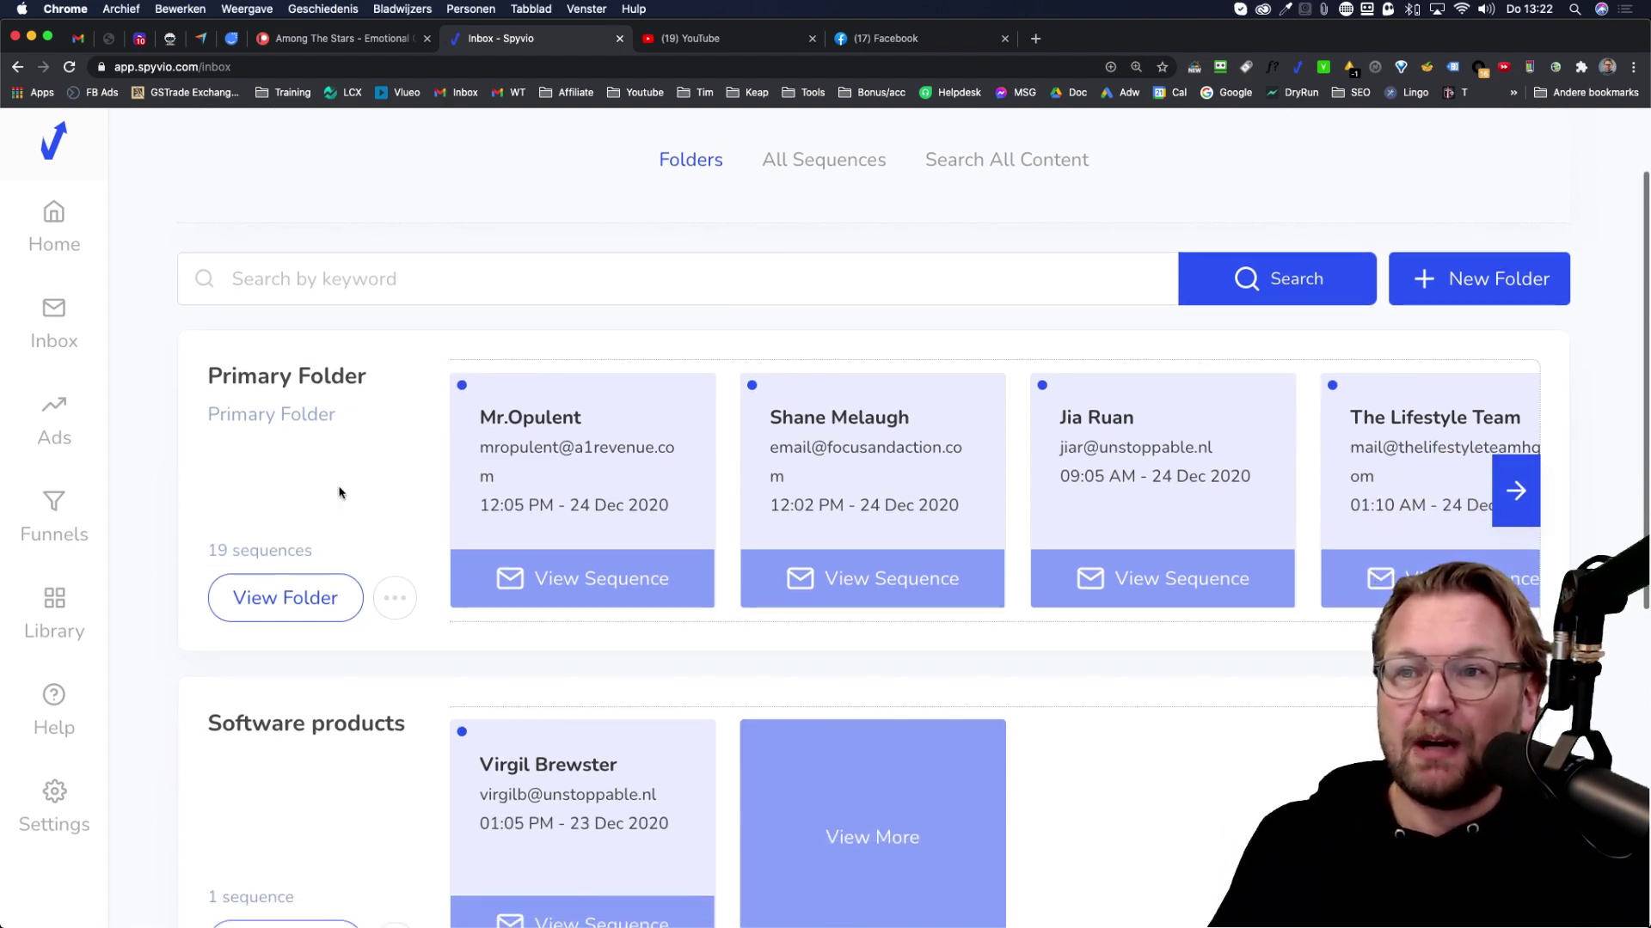
scroll(249, 549, "up", 5)
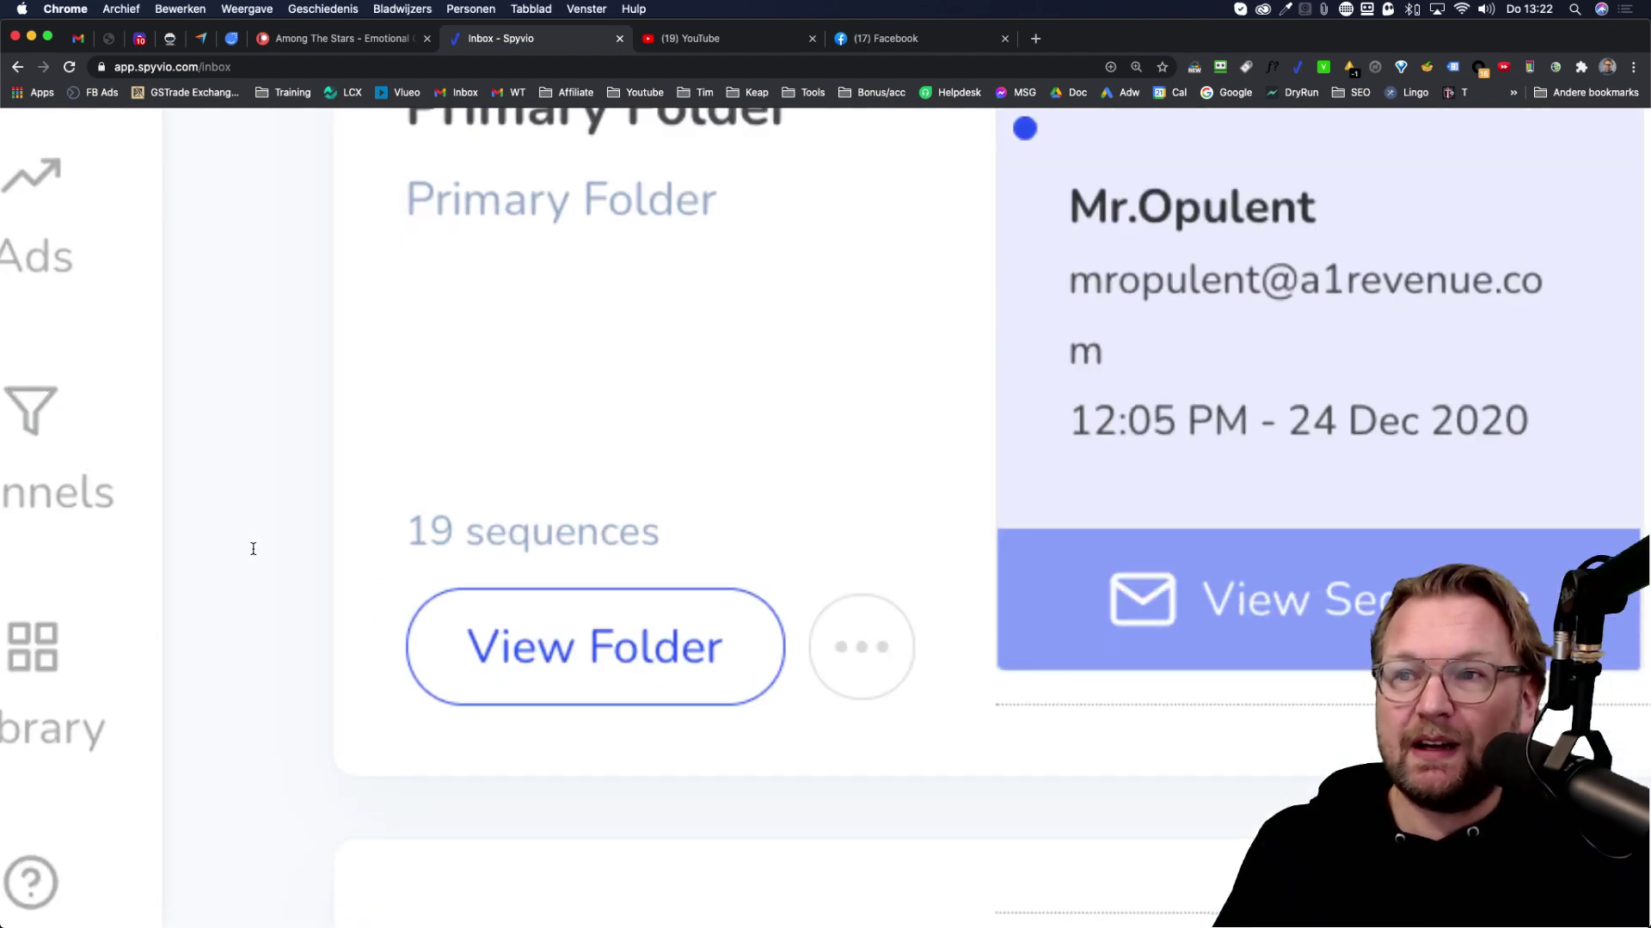
scroll(423, 488, "up", 3)
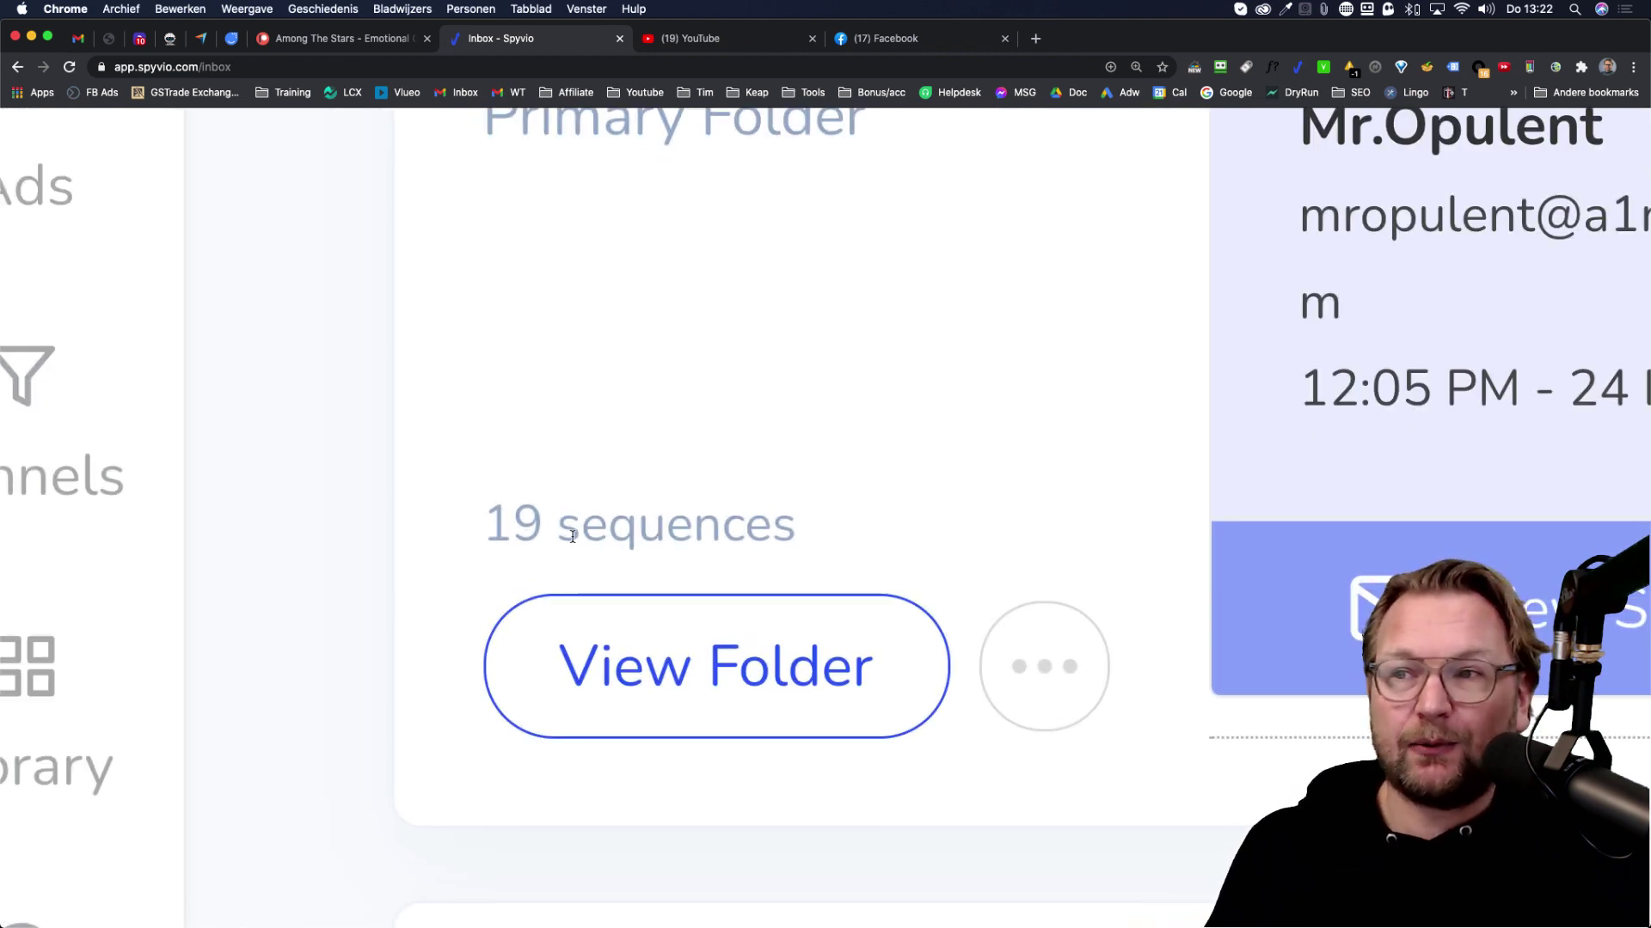
scroll(572, 537, "down", 3)
scroll(411, 567, "down", 2)
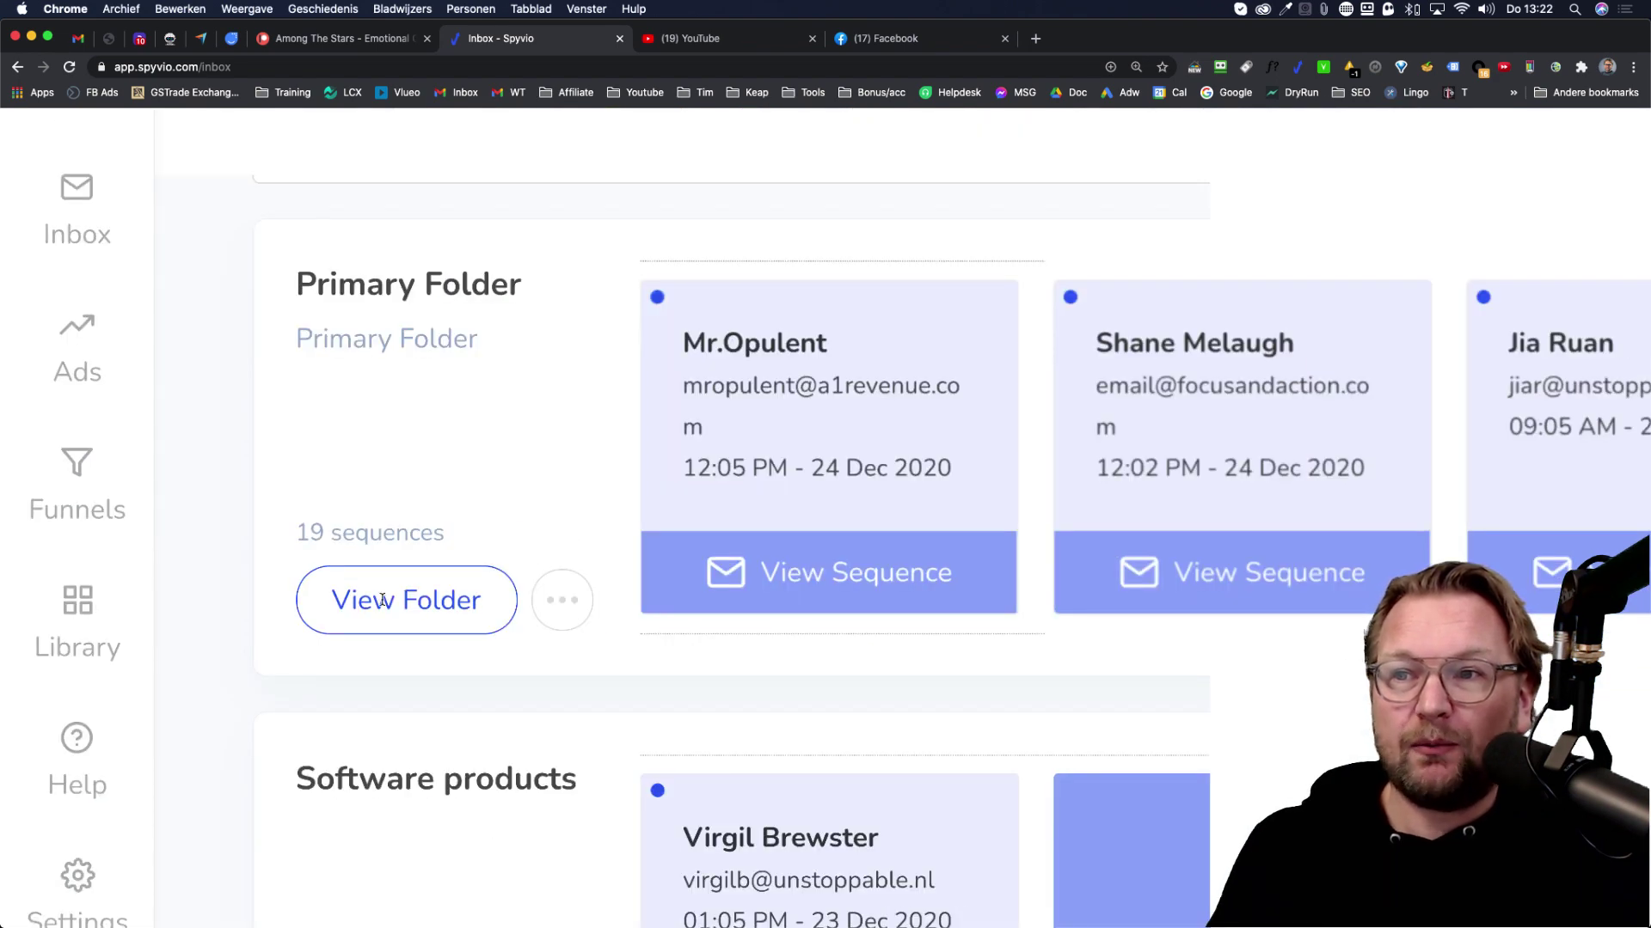
scroll(385, 600, "down", 3)
left_click(285, 583)
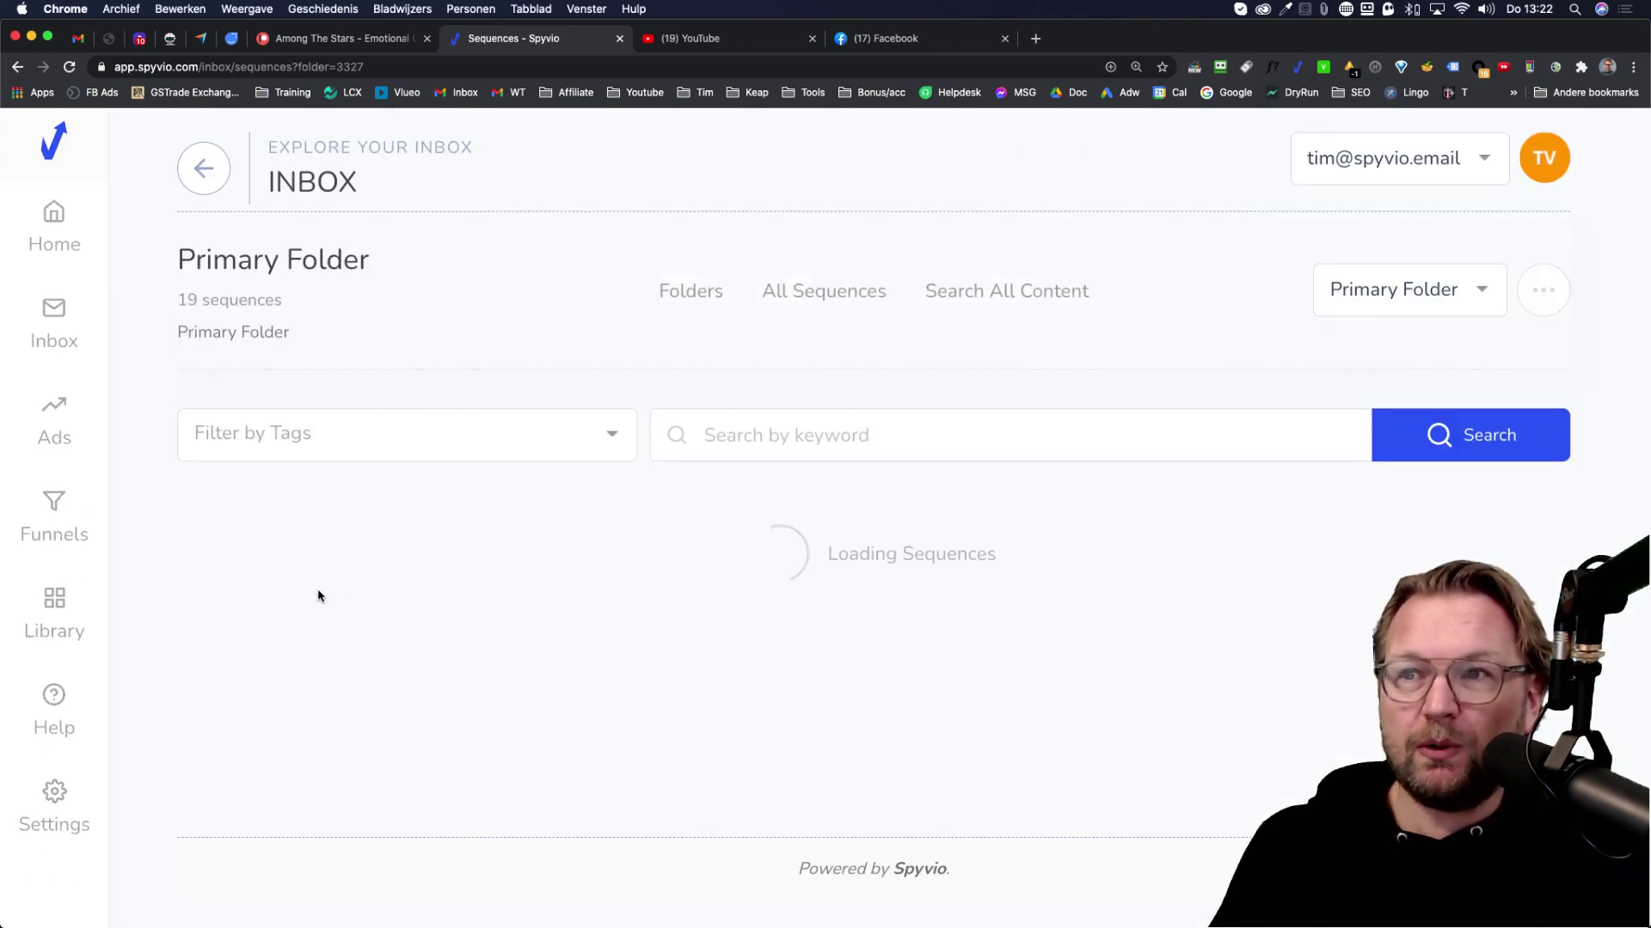
scroll(441, 562, "down", 1)
scroll(413, 542, "down", 1)
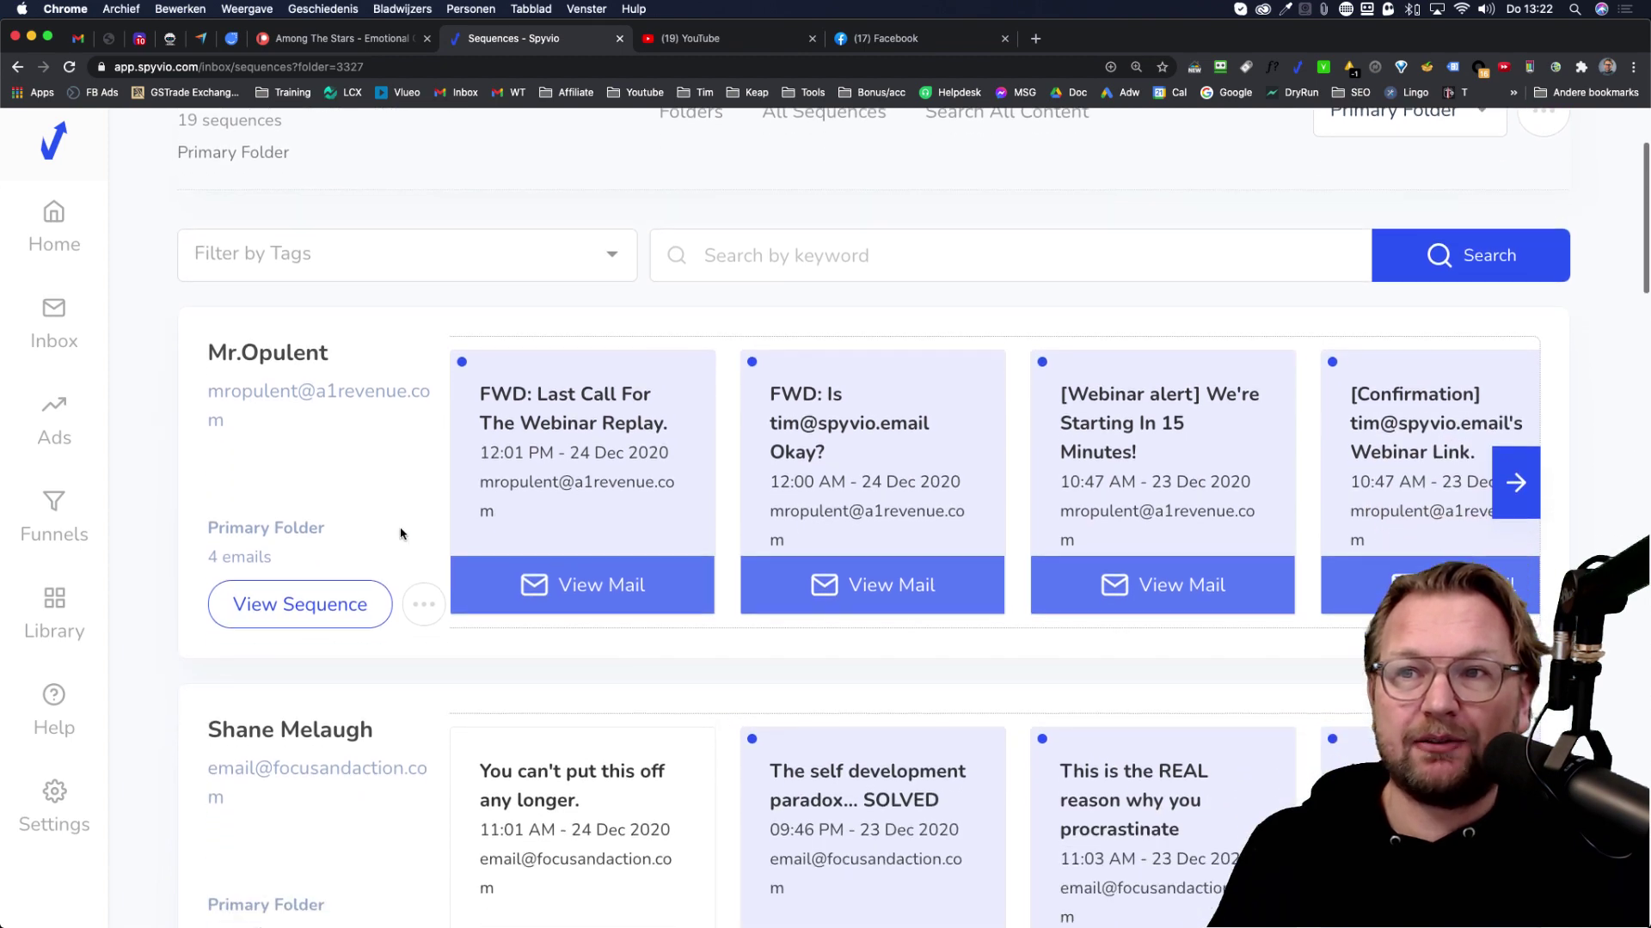
scroll(395, 527, "down", 1)
scroll(393, 529, "down", 1)
scroll(394, 529, "down", 1)
scroll(393, 529, "down", 2)
scroll(393, 529, "down", 2)
scroll(392, 529, "down", 1)
scroll(392, 529, "down", 1)
scroll(392, 529, "down", 2)
scroll(393, 529, "down", 2)
scroll(392, 529, "down", 1)
scroll(392, 529, "down", 1)
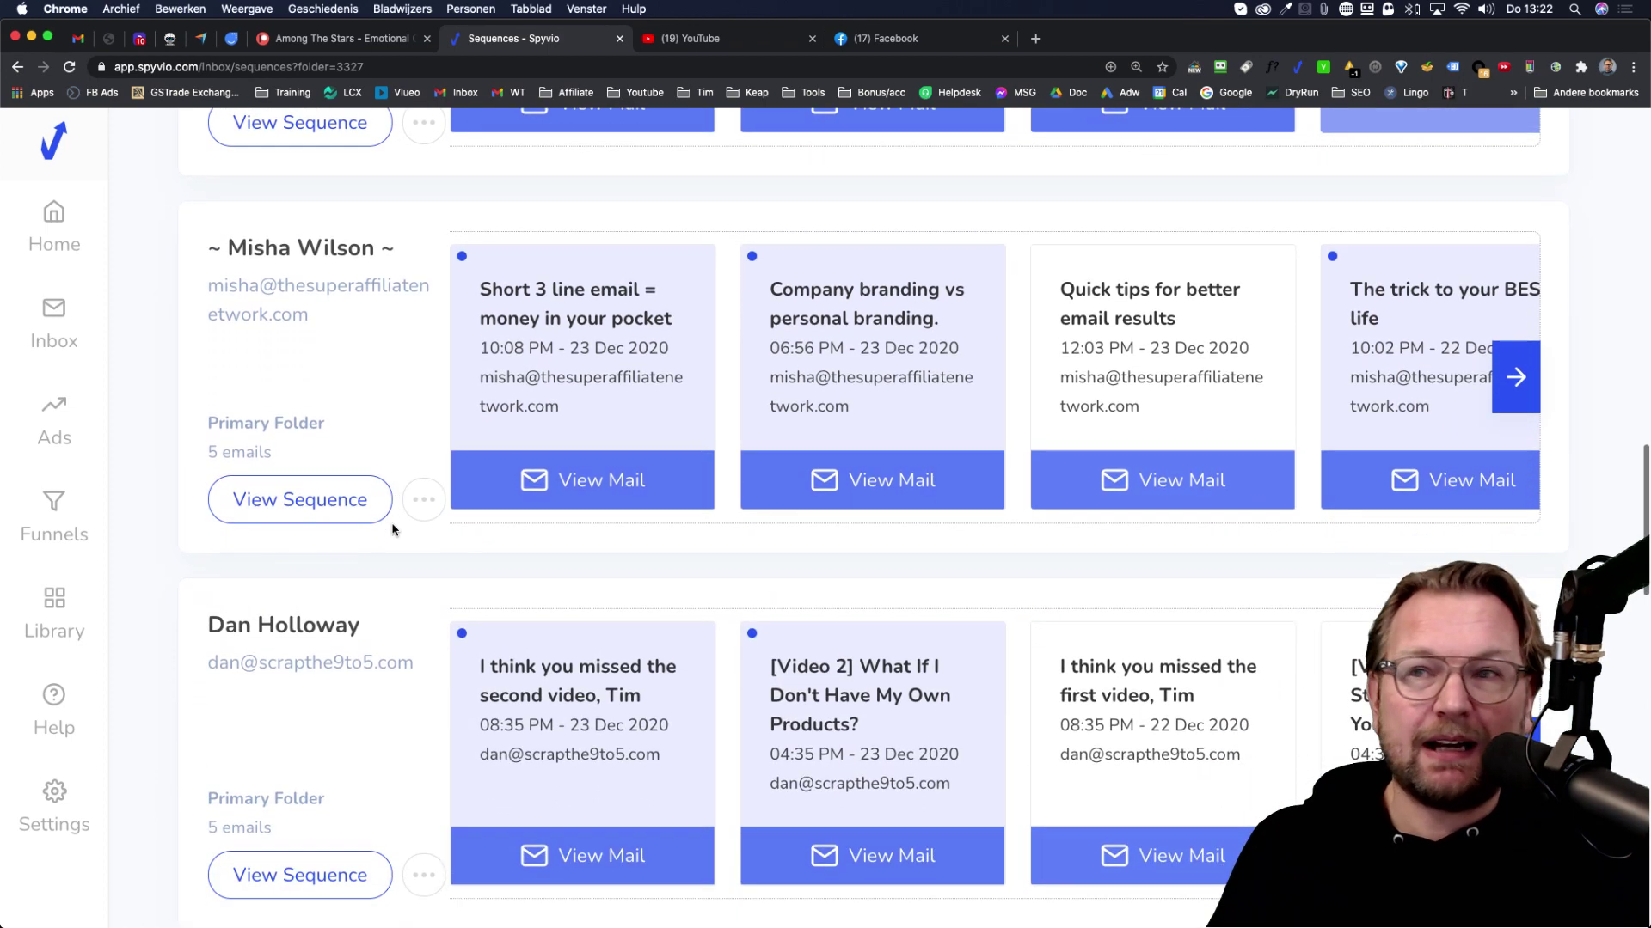
scroll(406, 443, "down", 1)
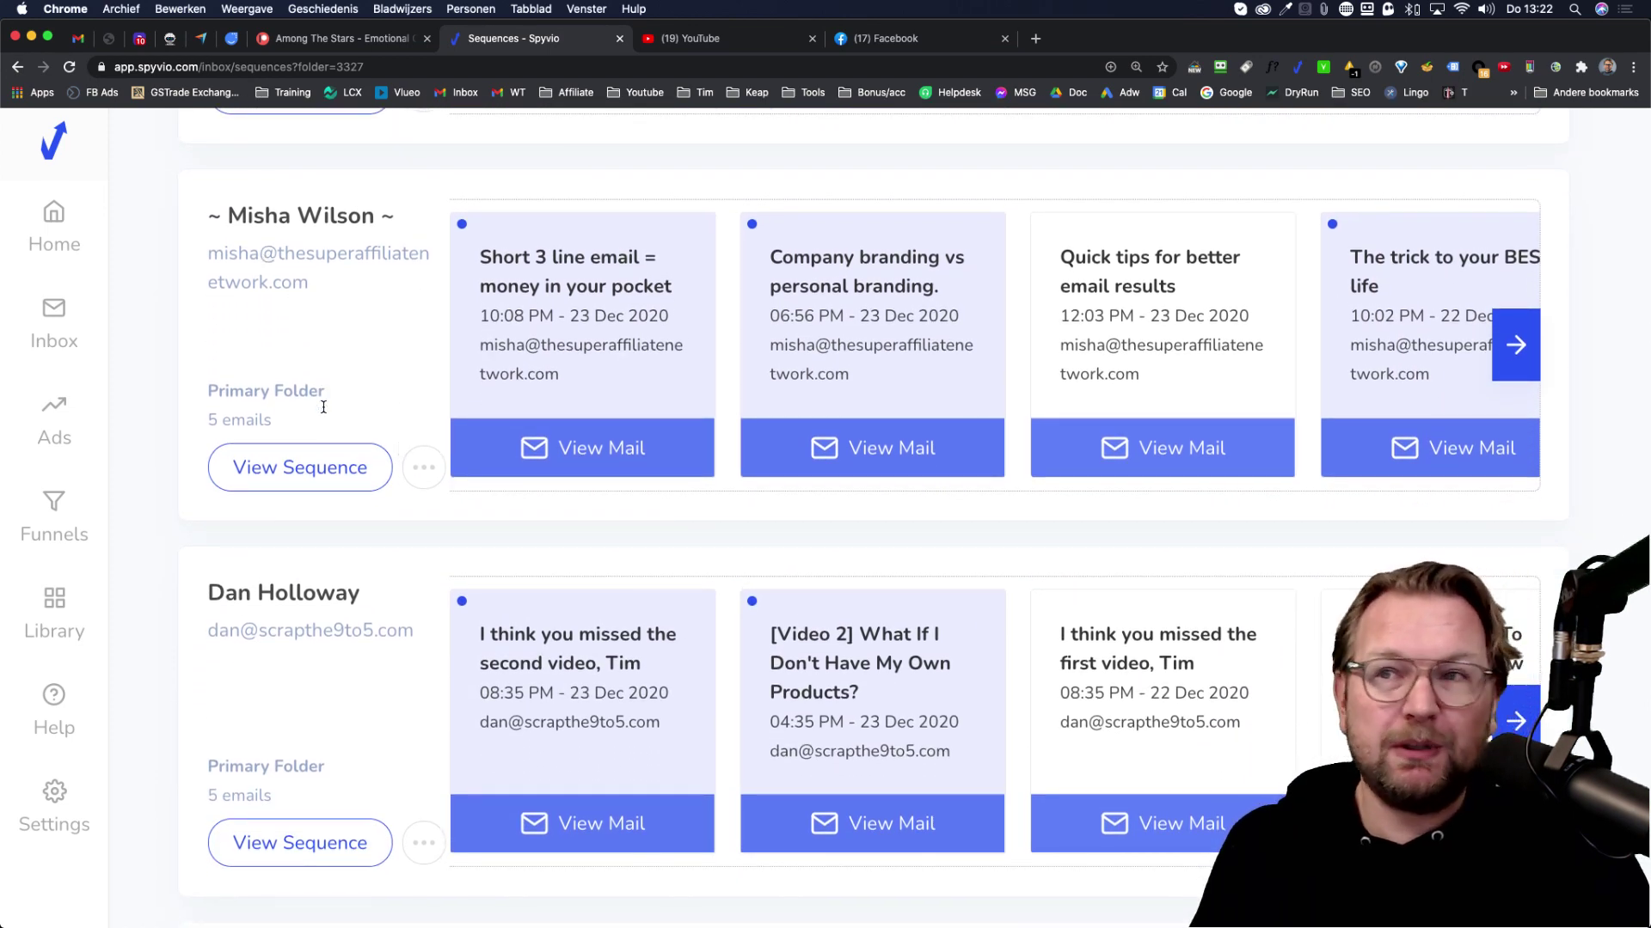
left_click(294, 471)
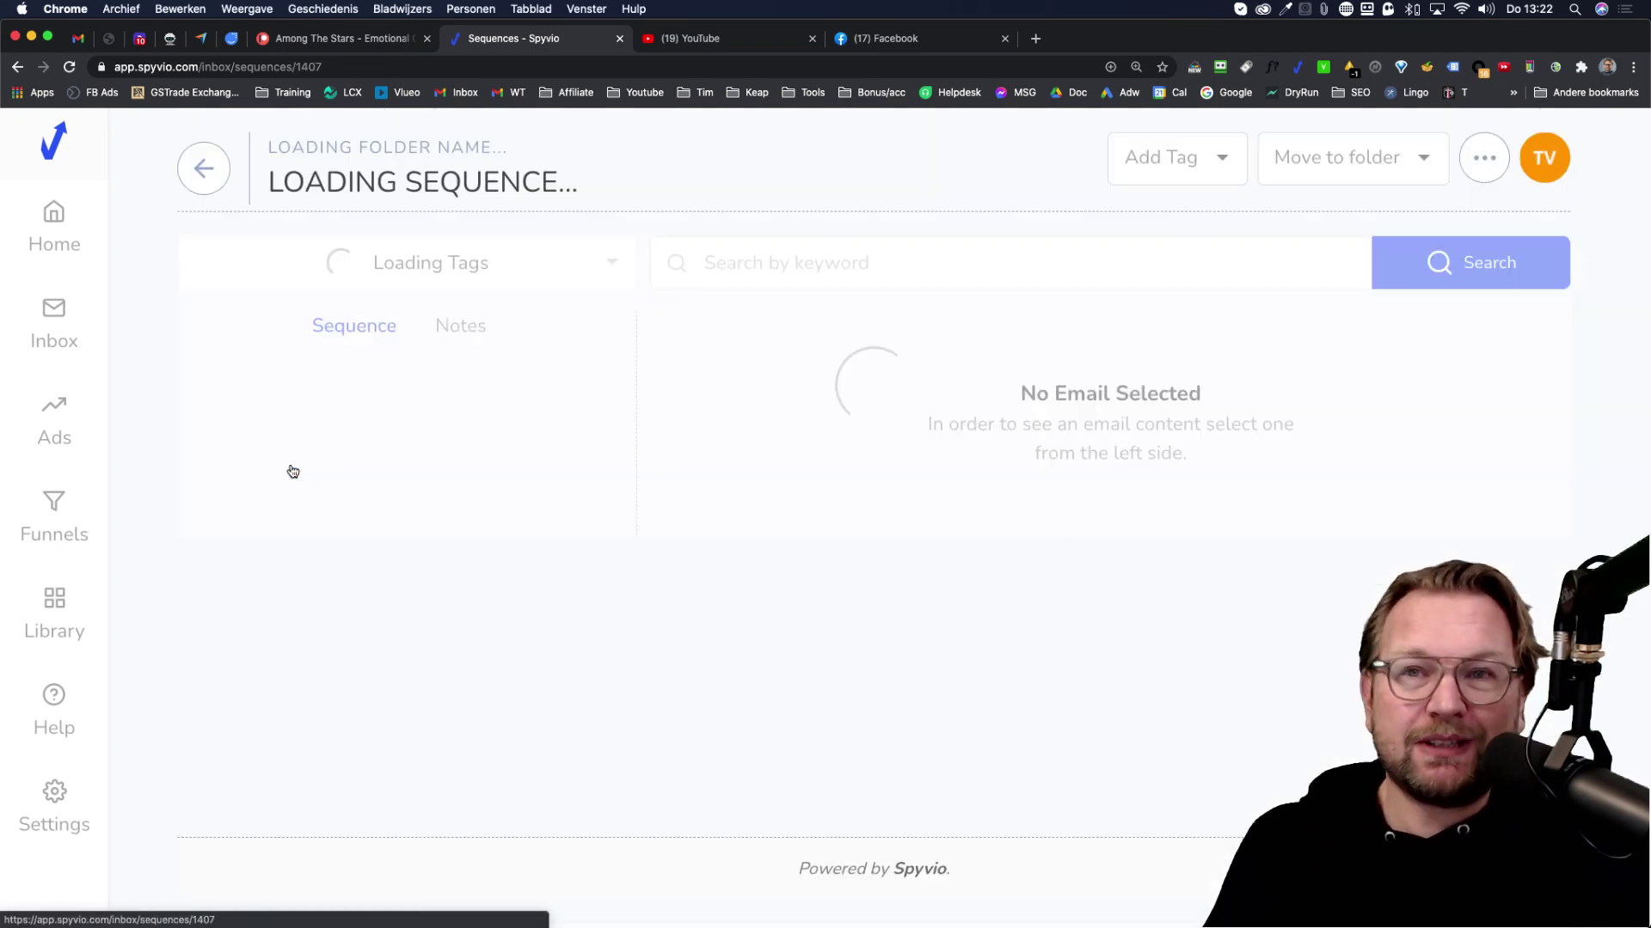
scroll(567, 568, "down", 1)
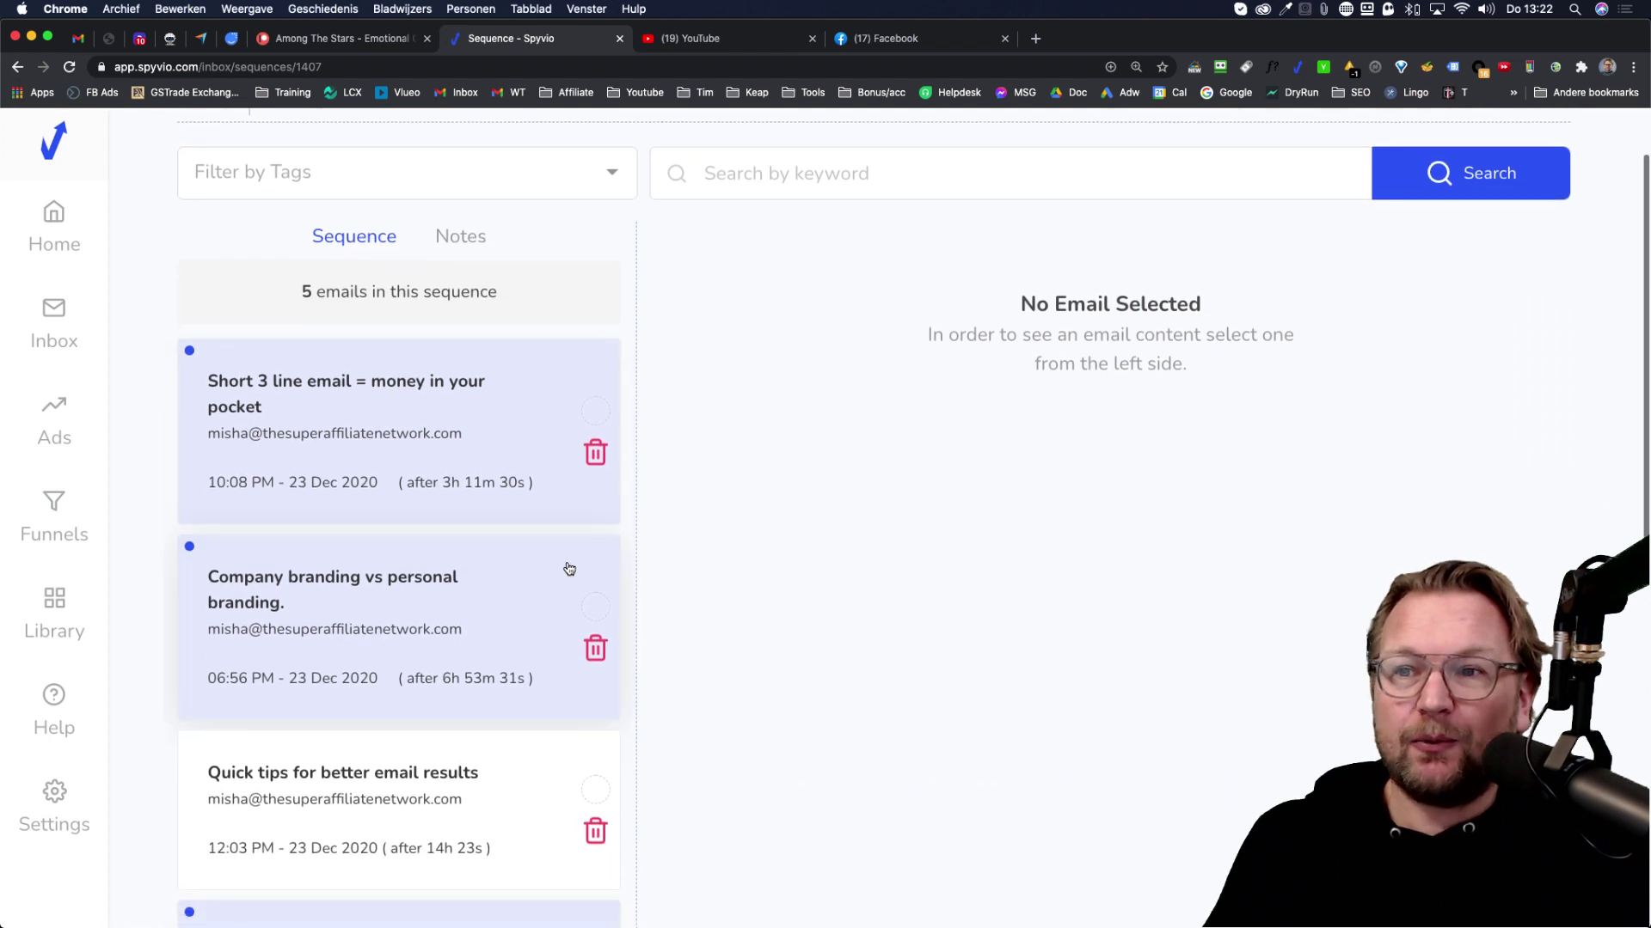
scroll(550, 560, "down", 2)
scroll(469, 664, "down", 1)
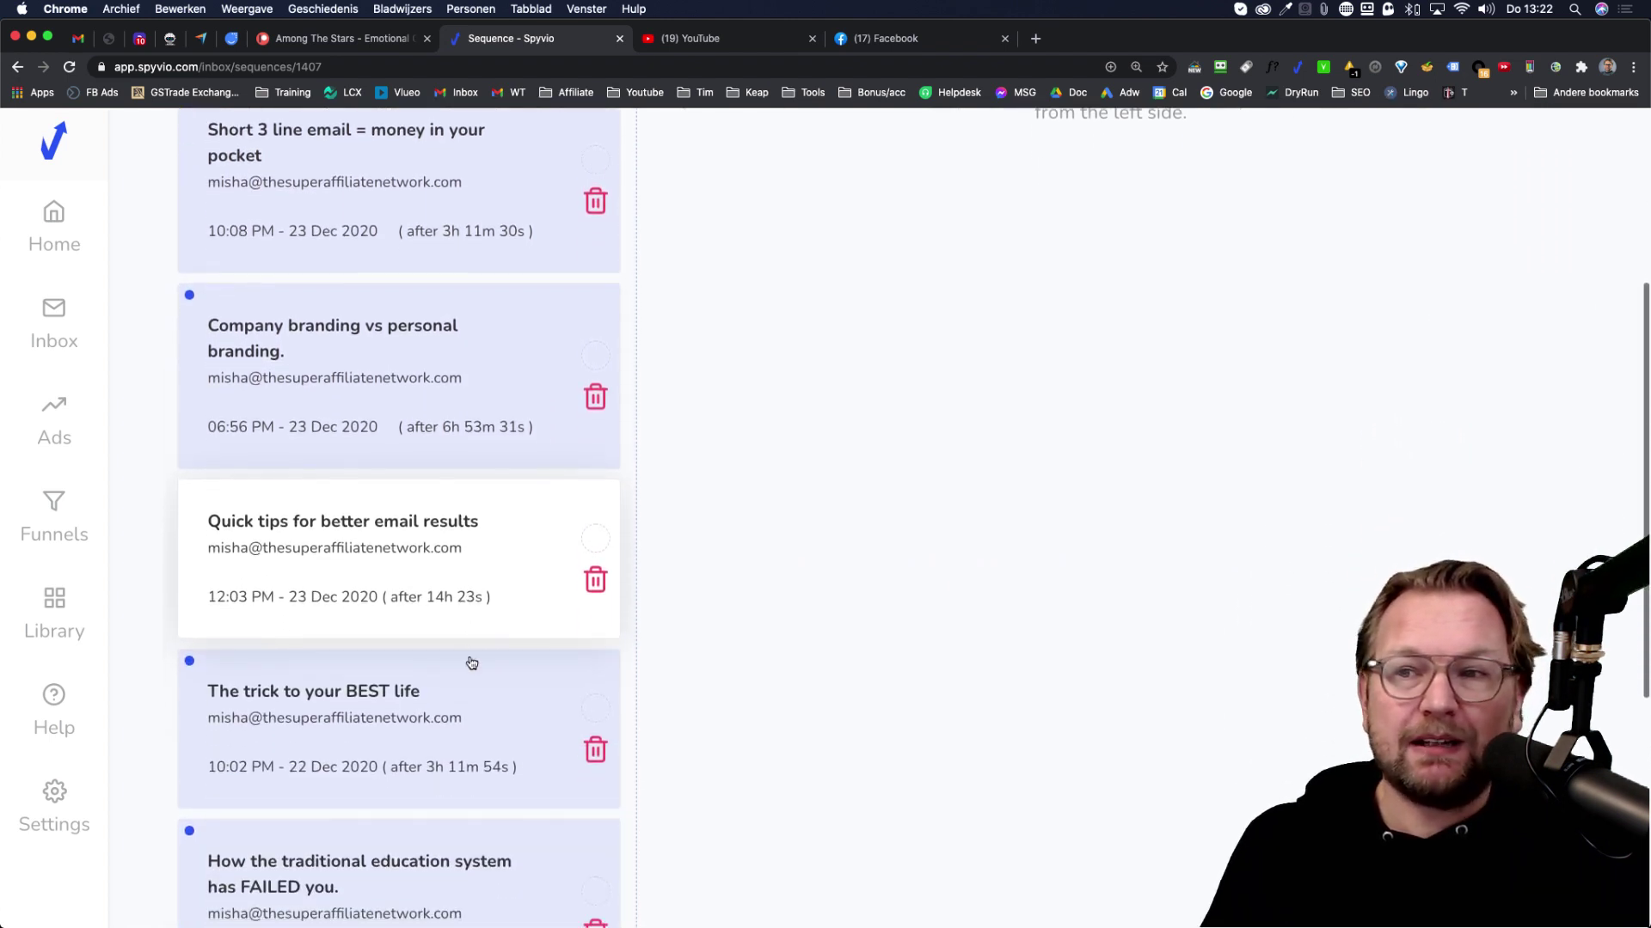
scroll(468, 663, "down", 1)
scroll(469, 631, "down", 1)
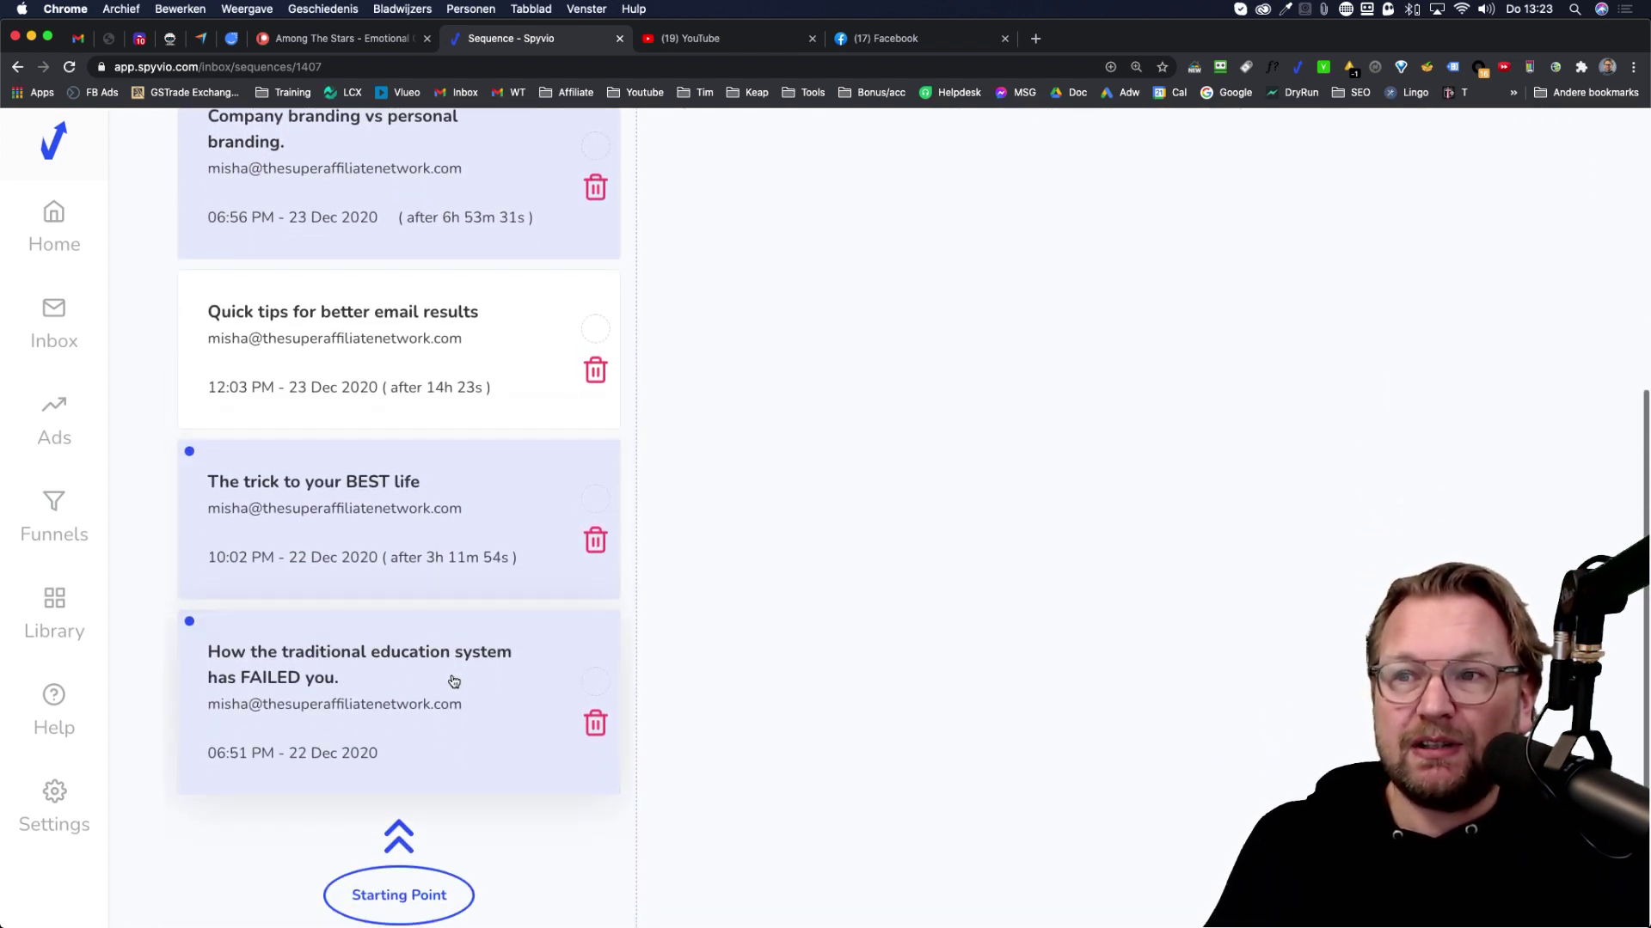
scroll(416, 700, "up", 1)
scroll(417, 697, "up", 1)
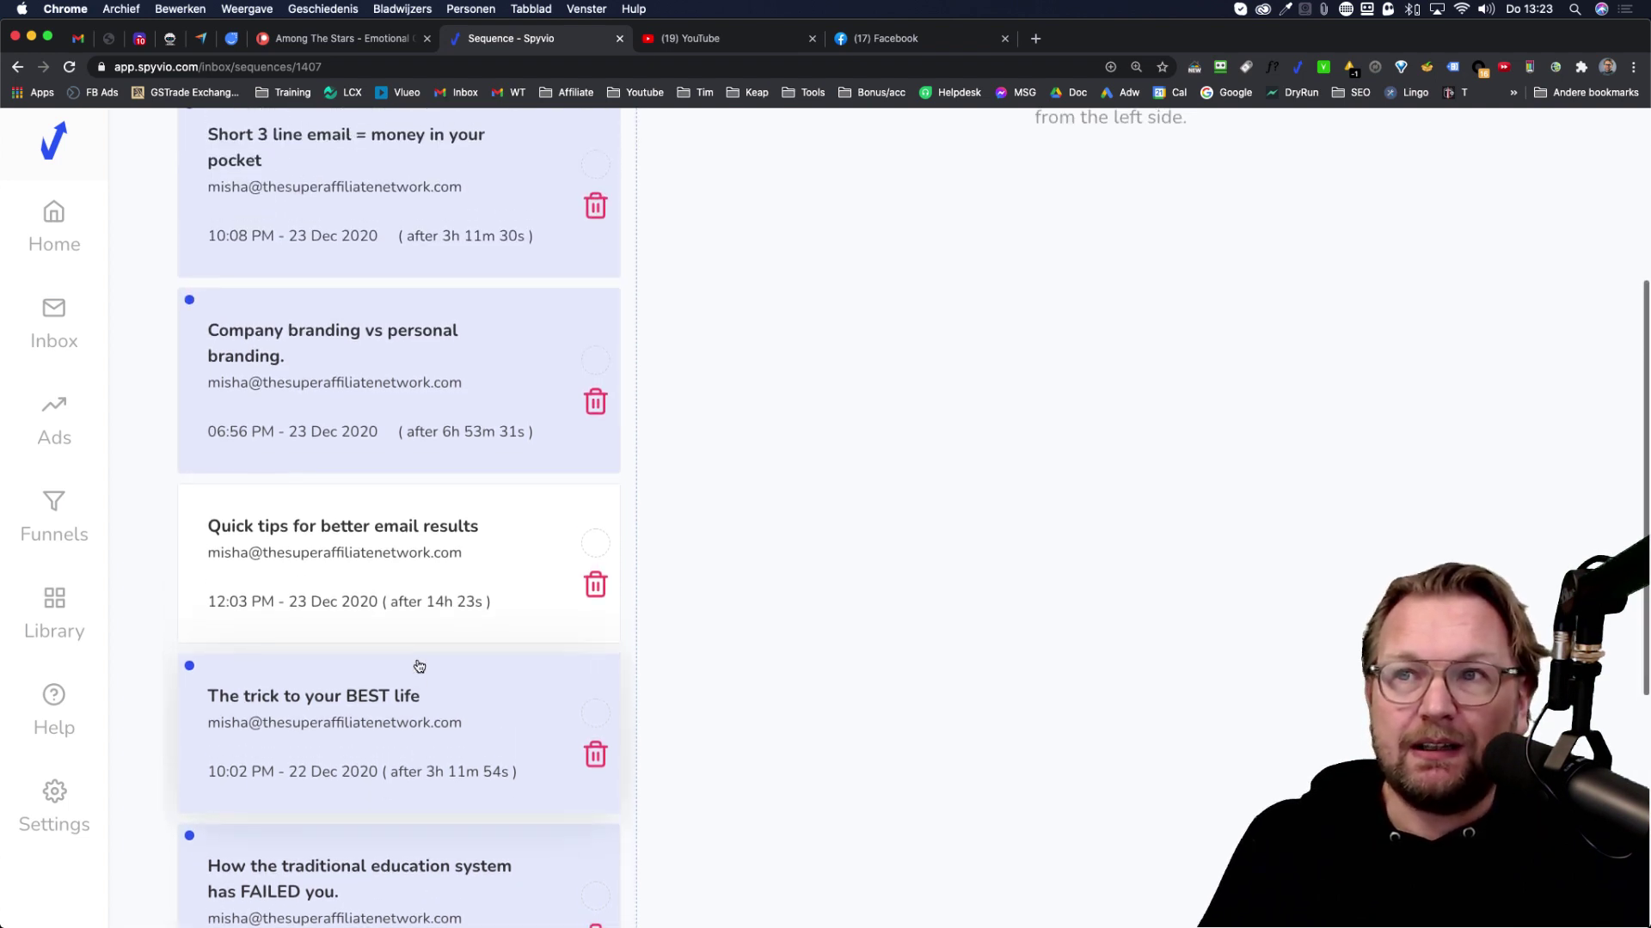
scroll(416, 667, "up", 2)
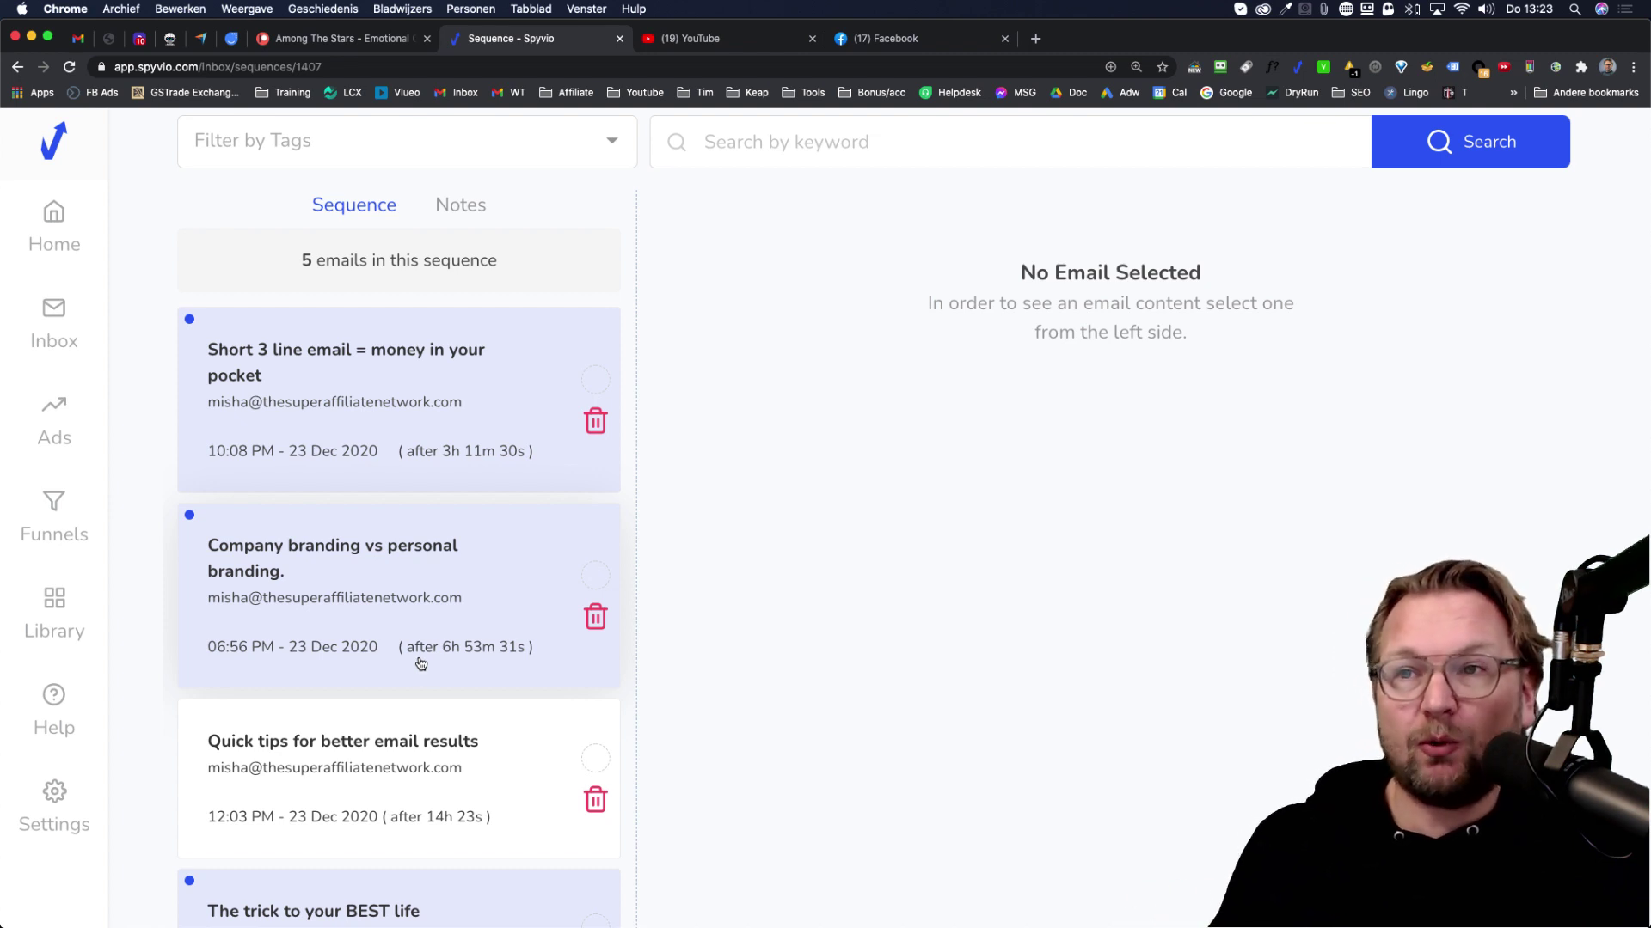
left_click(408, 395)
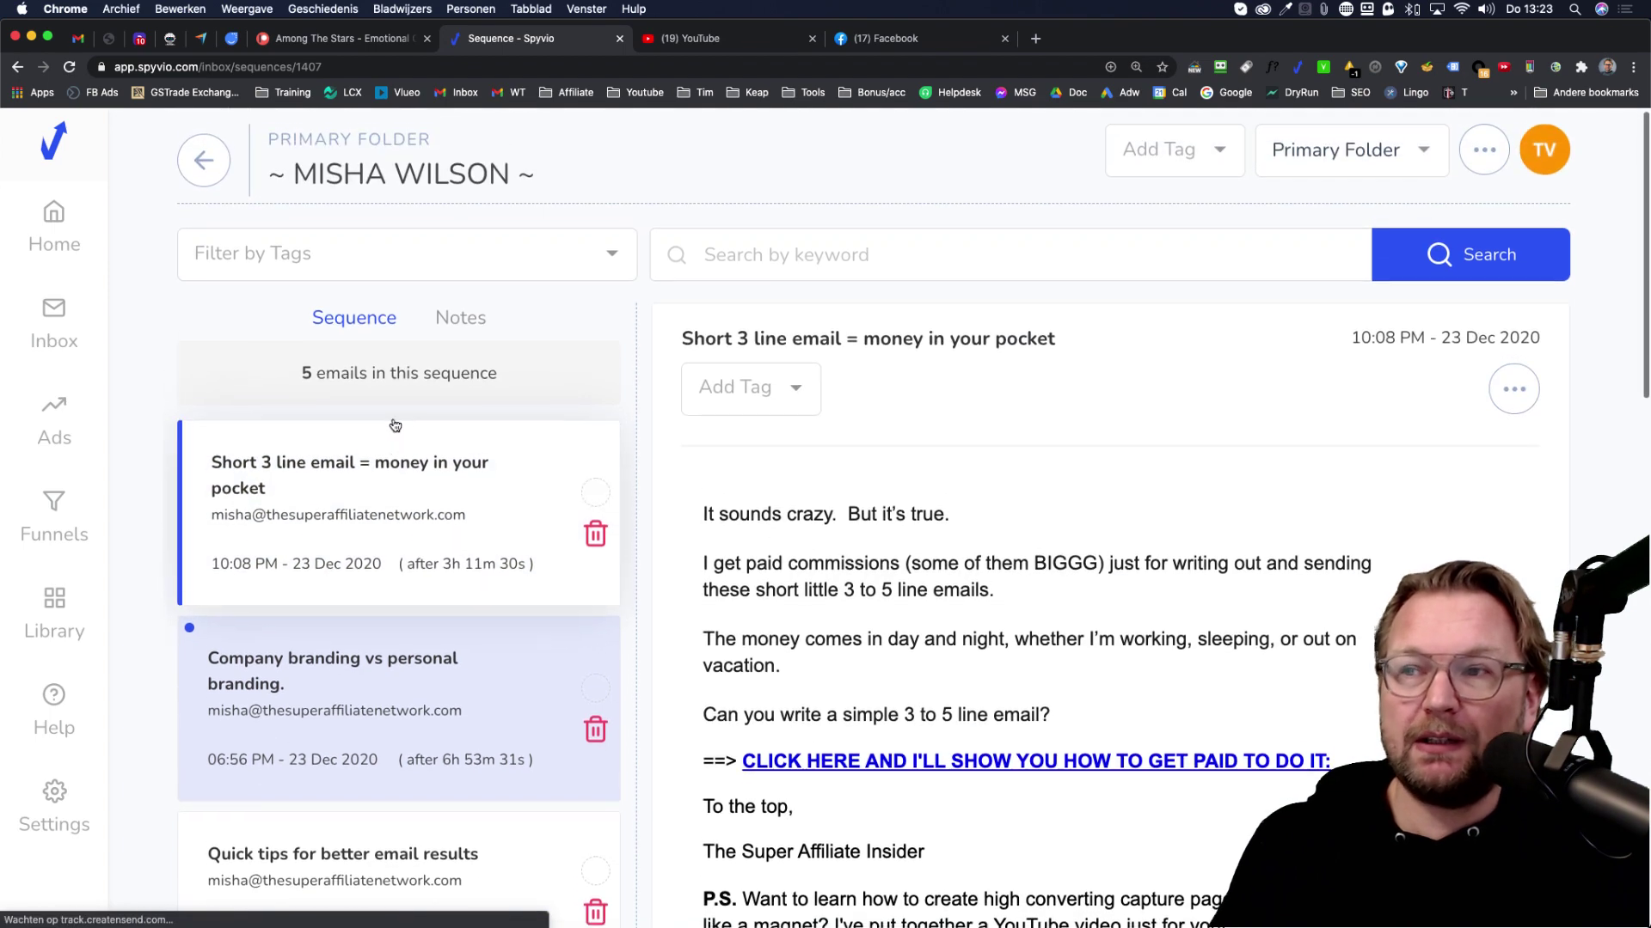
scroll(839, 595, "down", 3)
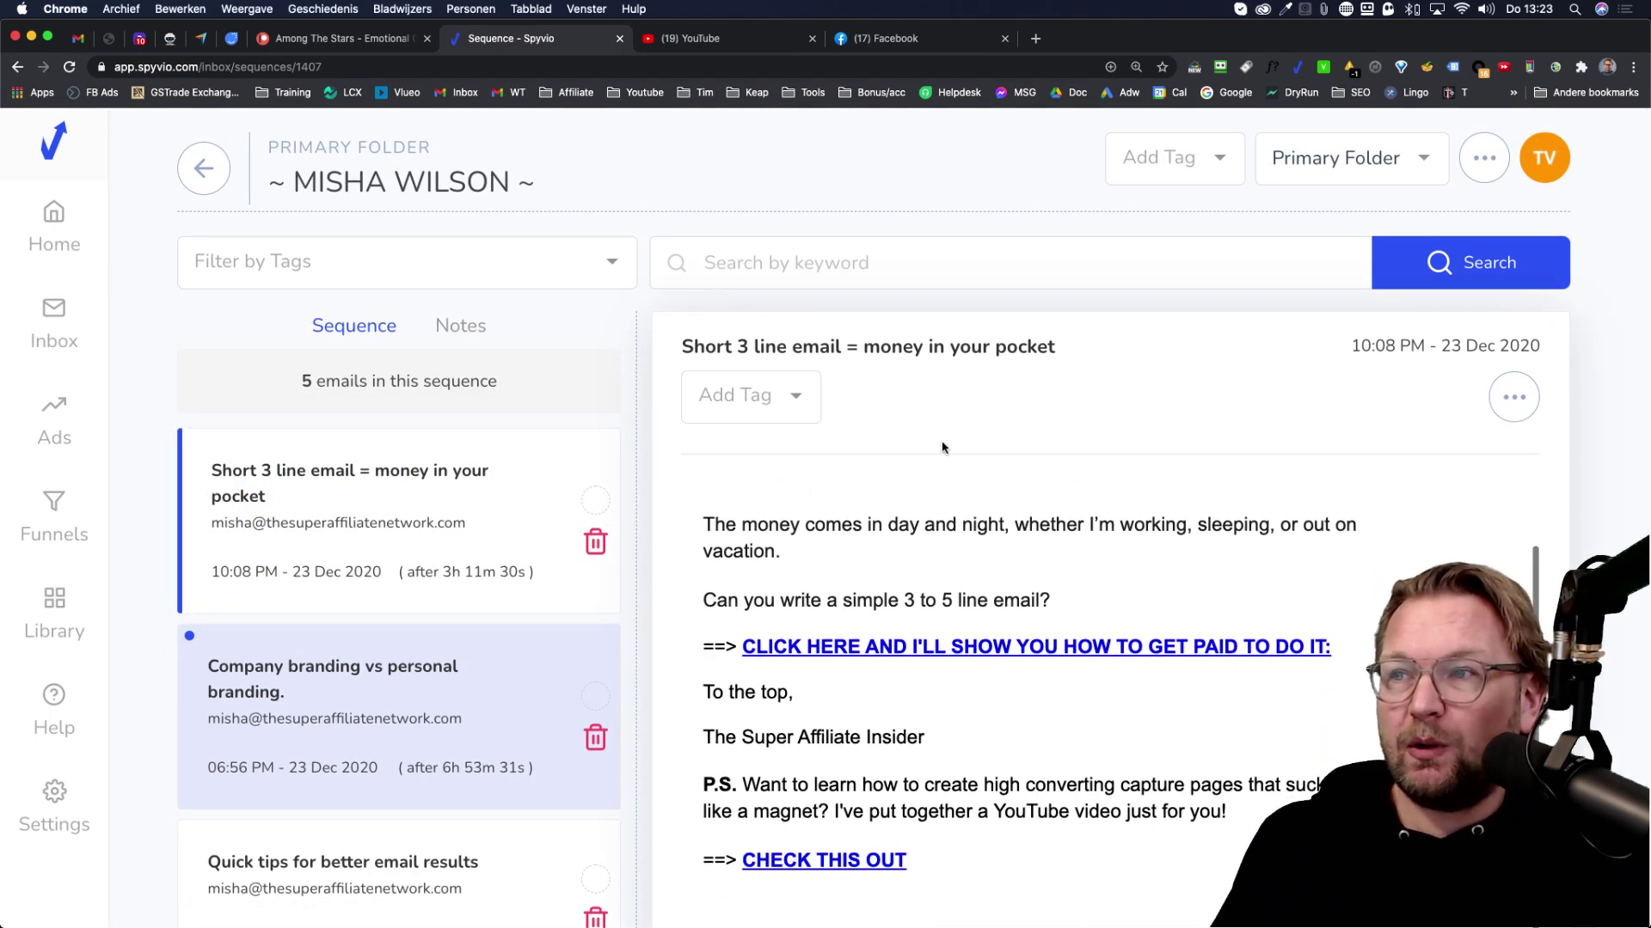
scroll(961, 406, "down", 3)
scroll(946, 456, "down", 2)
scroll(946, 457, "down", 3)
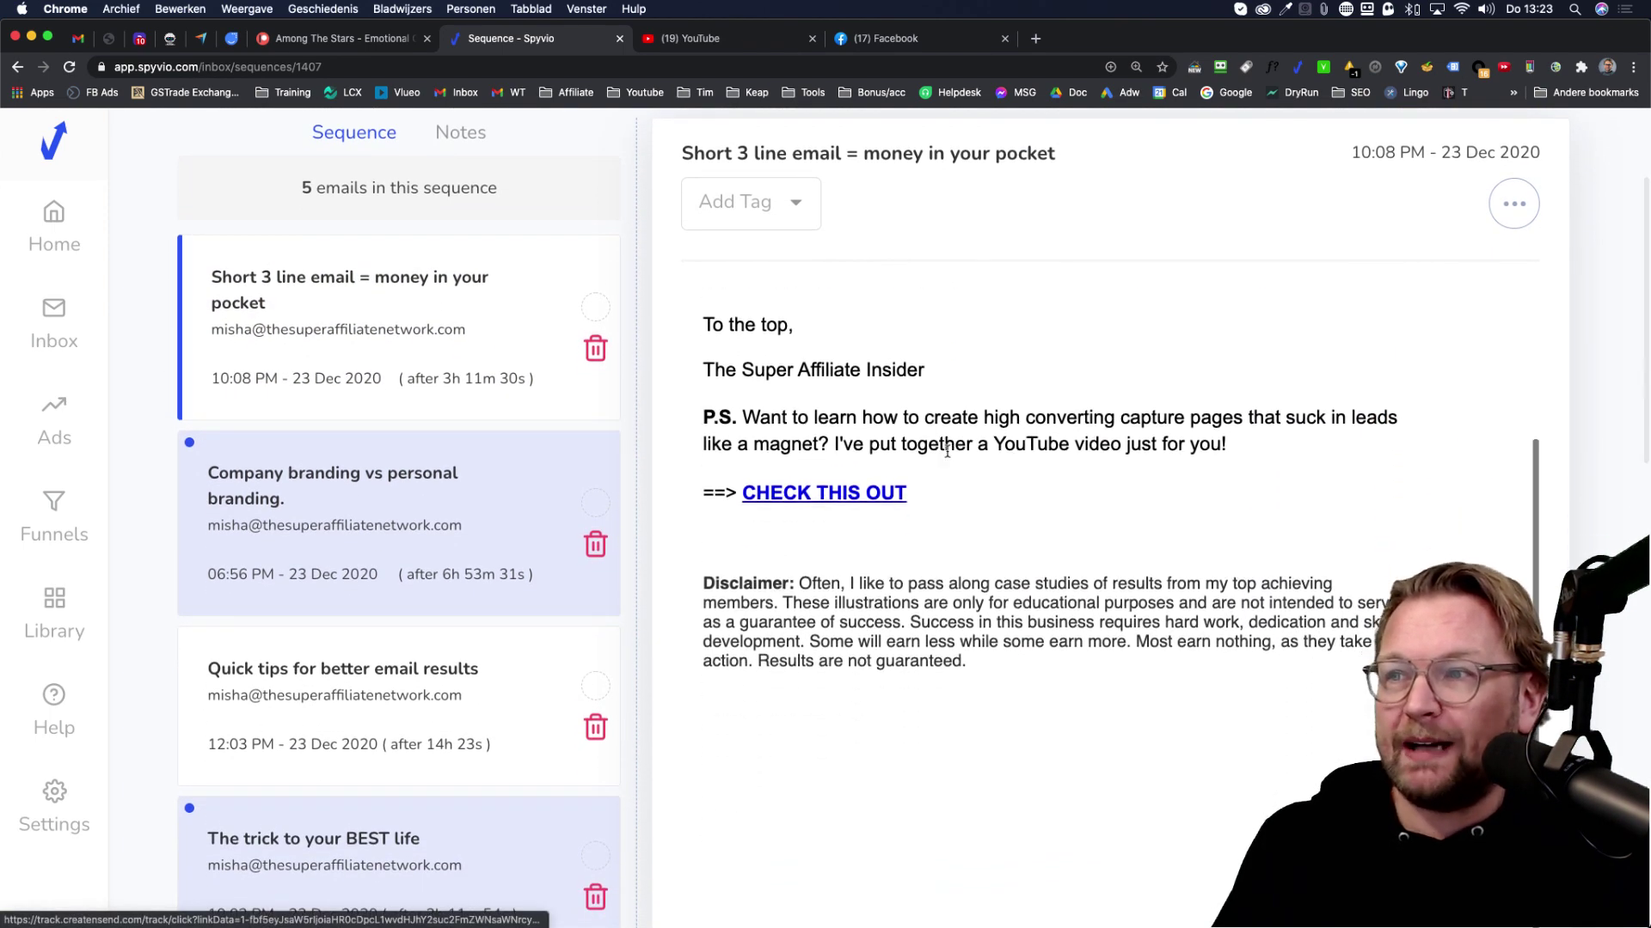
scroll(947, 457, "up", 5)
scroll(950, 457, "up", 1)
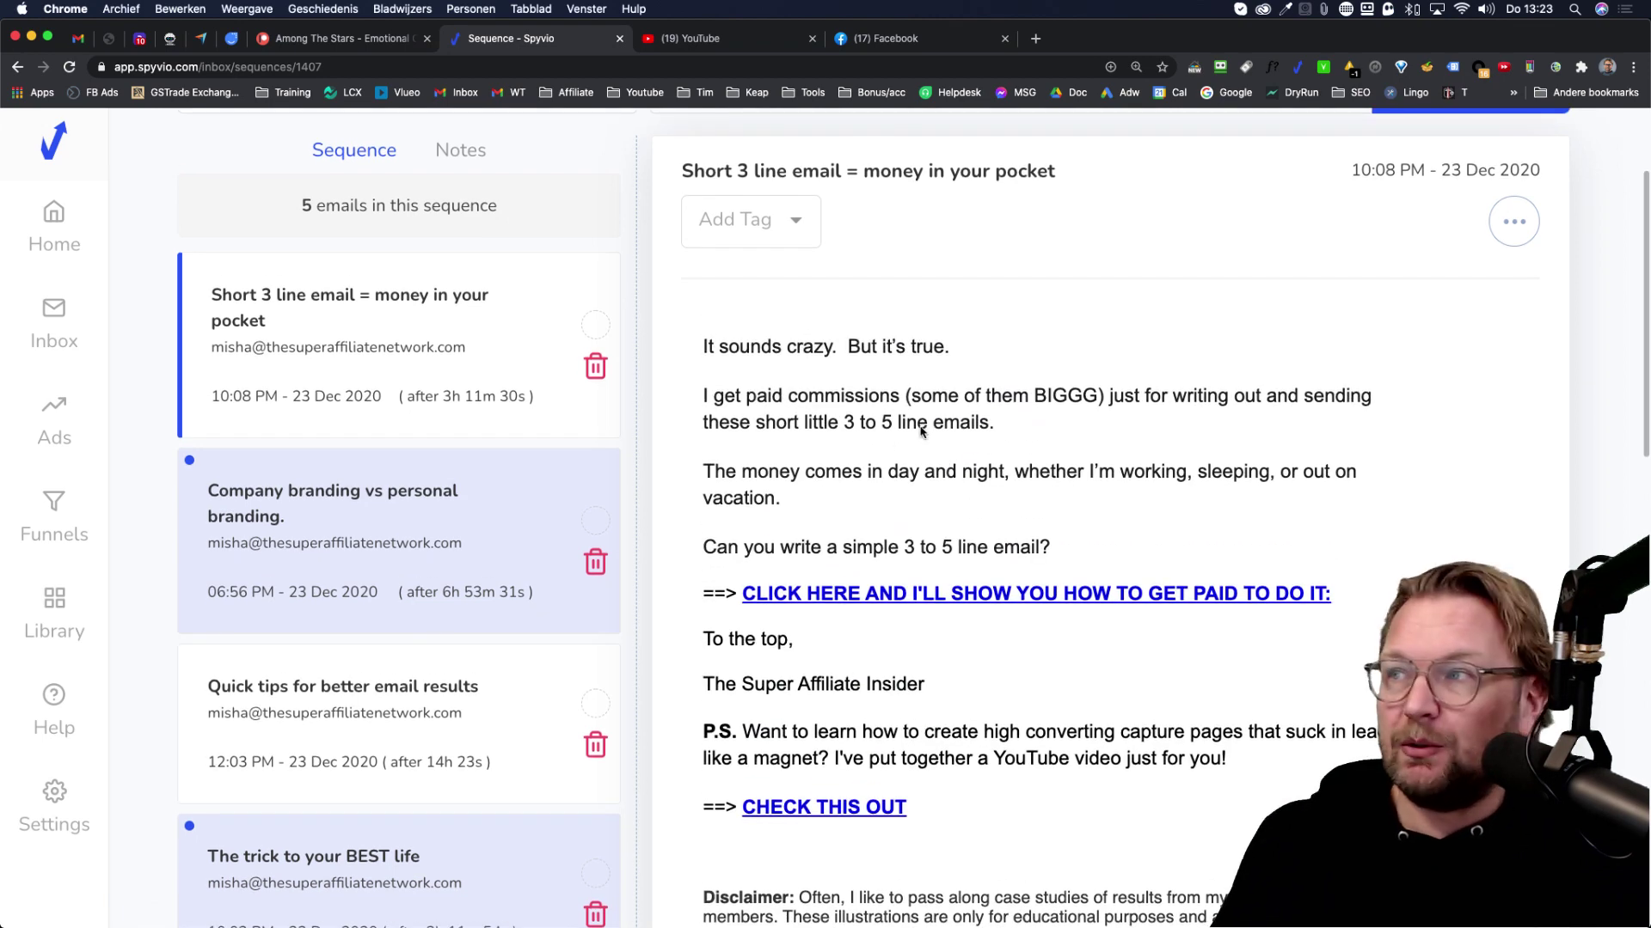
left_click(1509, 225)
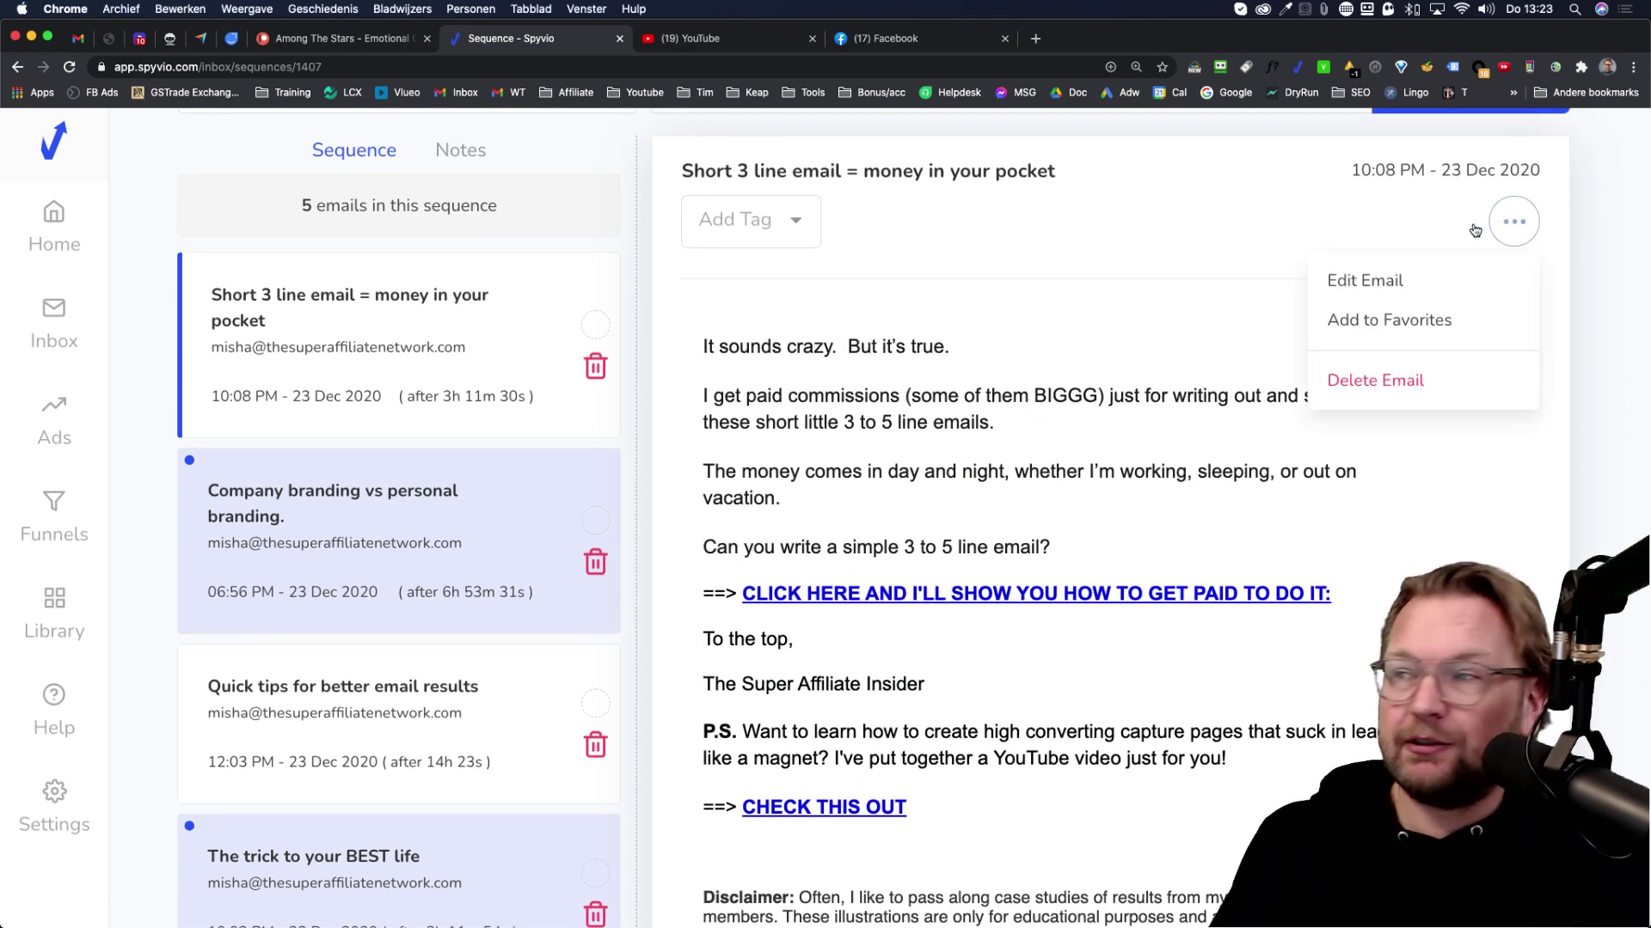
Edit the email body, removing the stray 'da' line and restoring the blank line after the first paragraph
left_click(1358, 282)
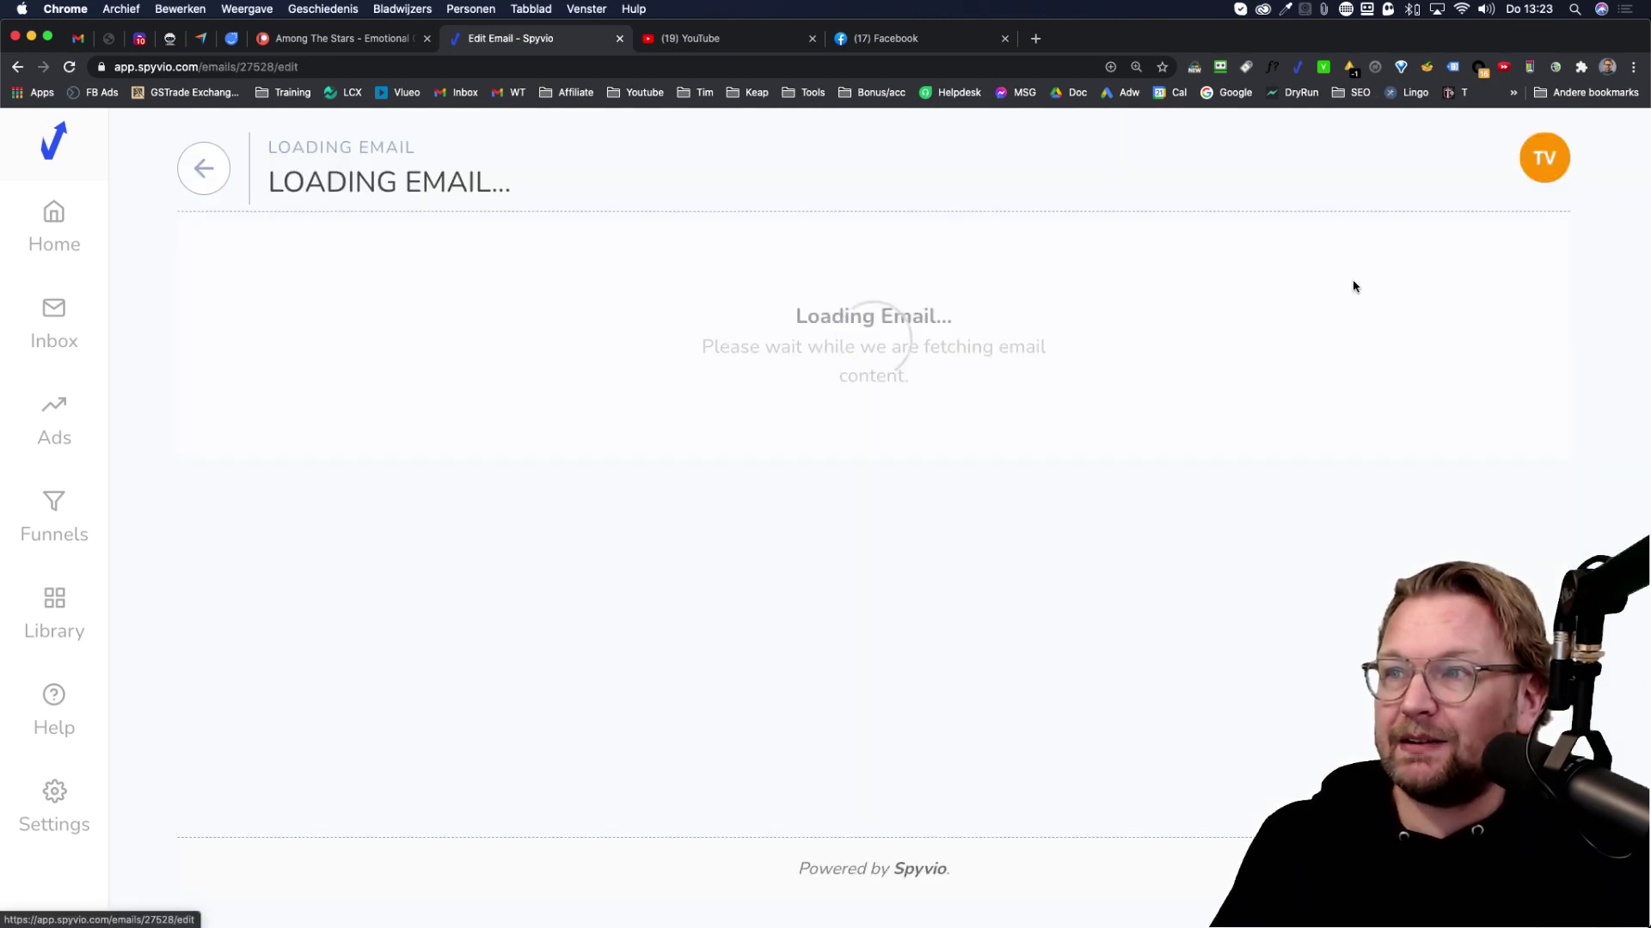
left_click(750, 487)
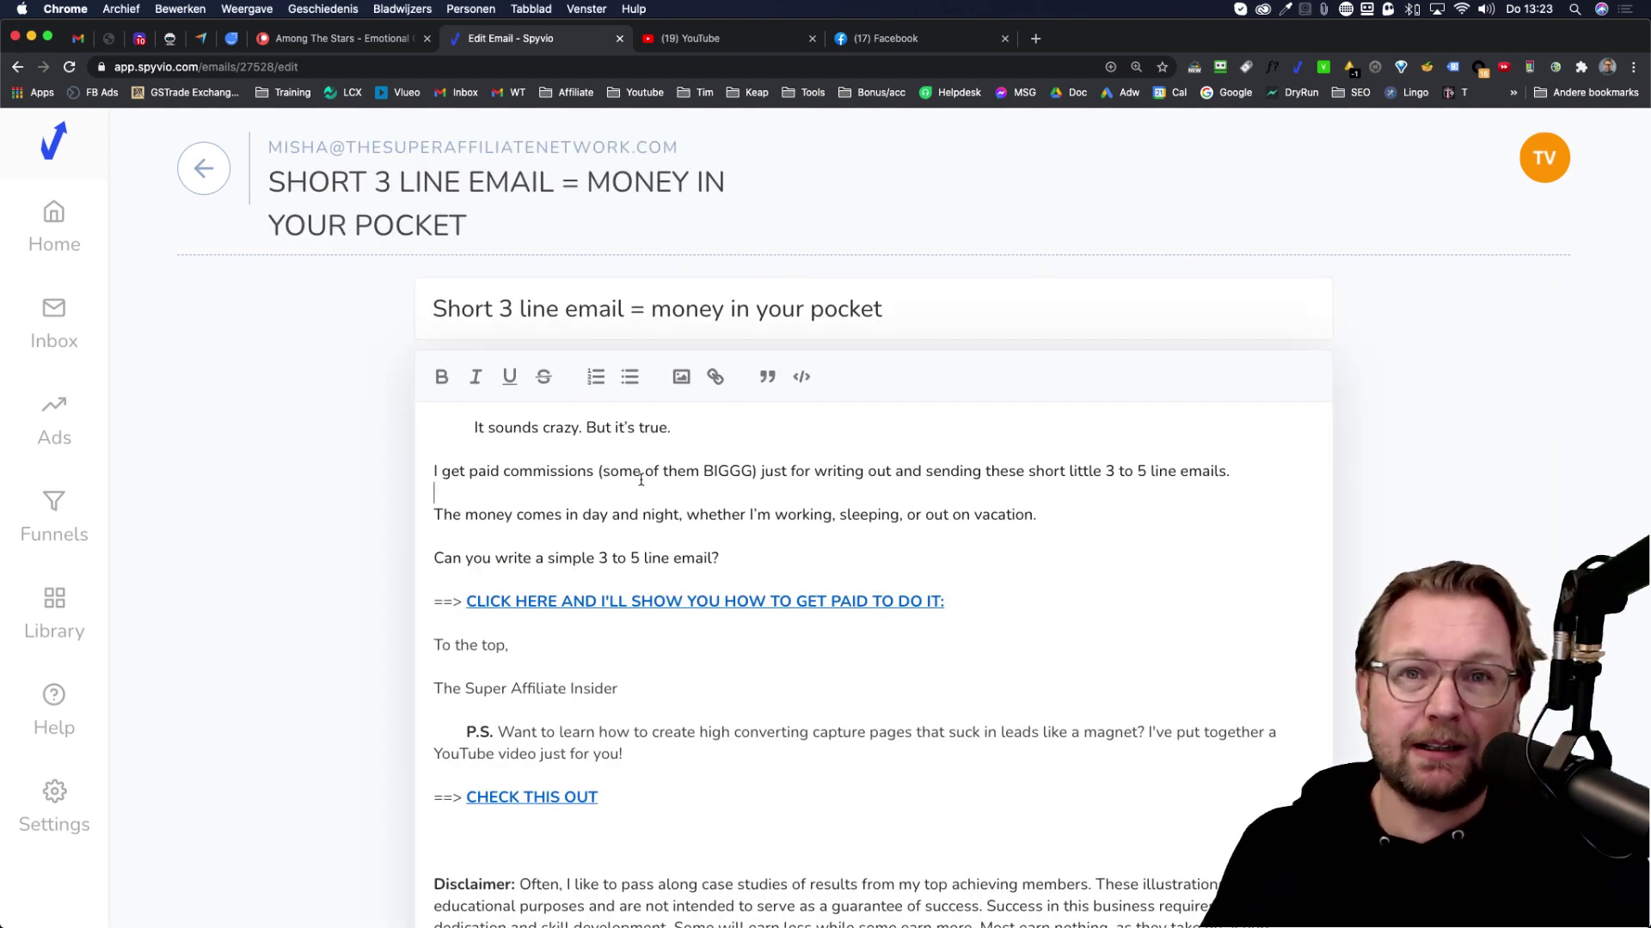
scroll(640, 480, "down", 2)
scroll(637, 469, "down", 2)
type("da")
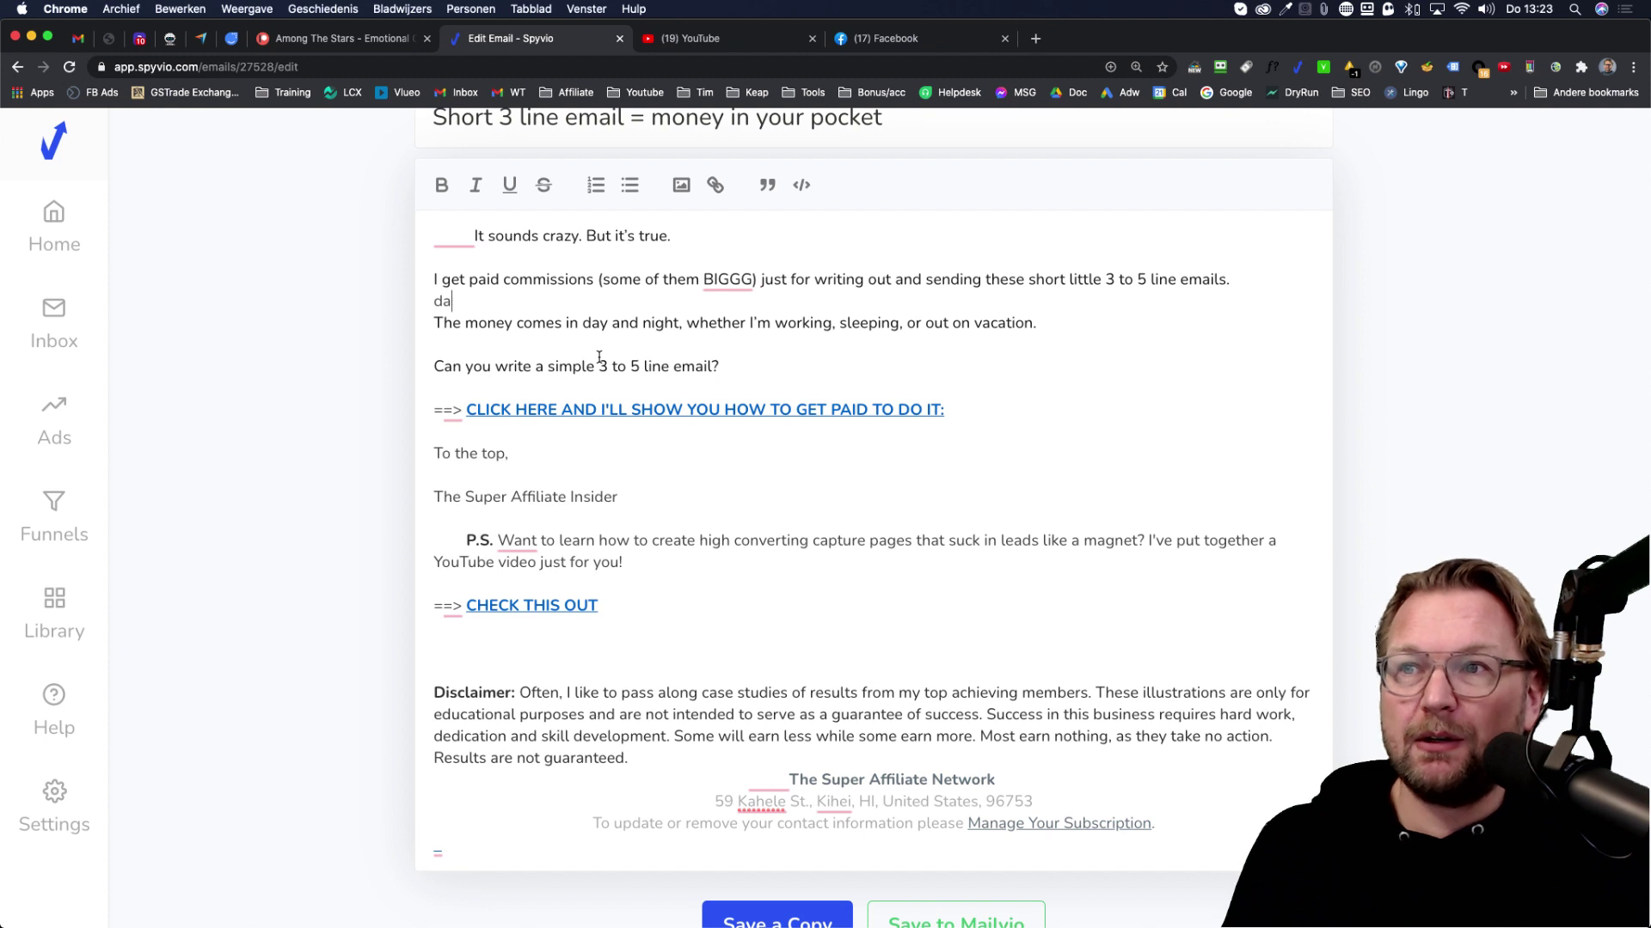
key("BackSpace")
key("BackSpace")
key("BackSpace")
key("Return")
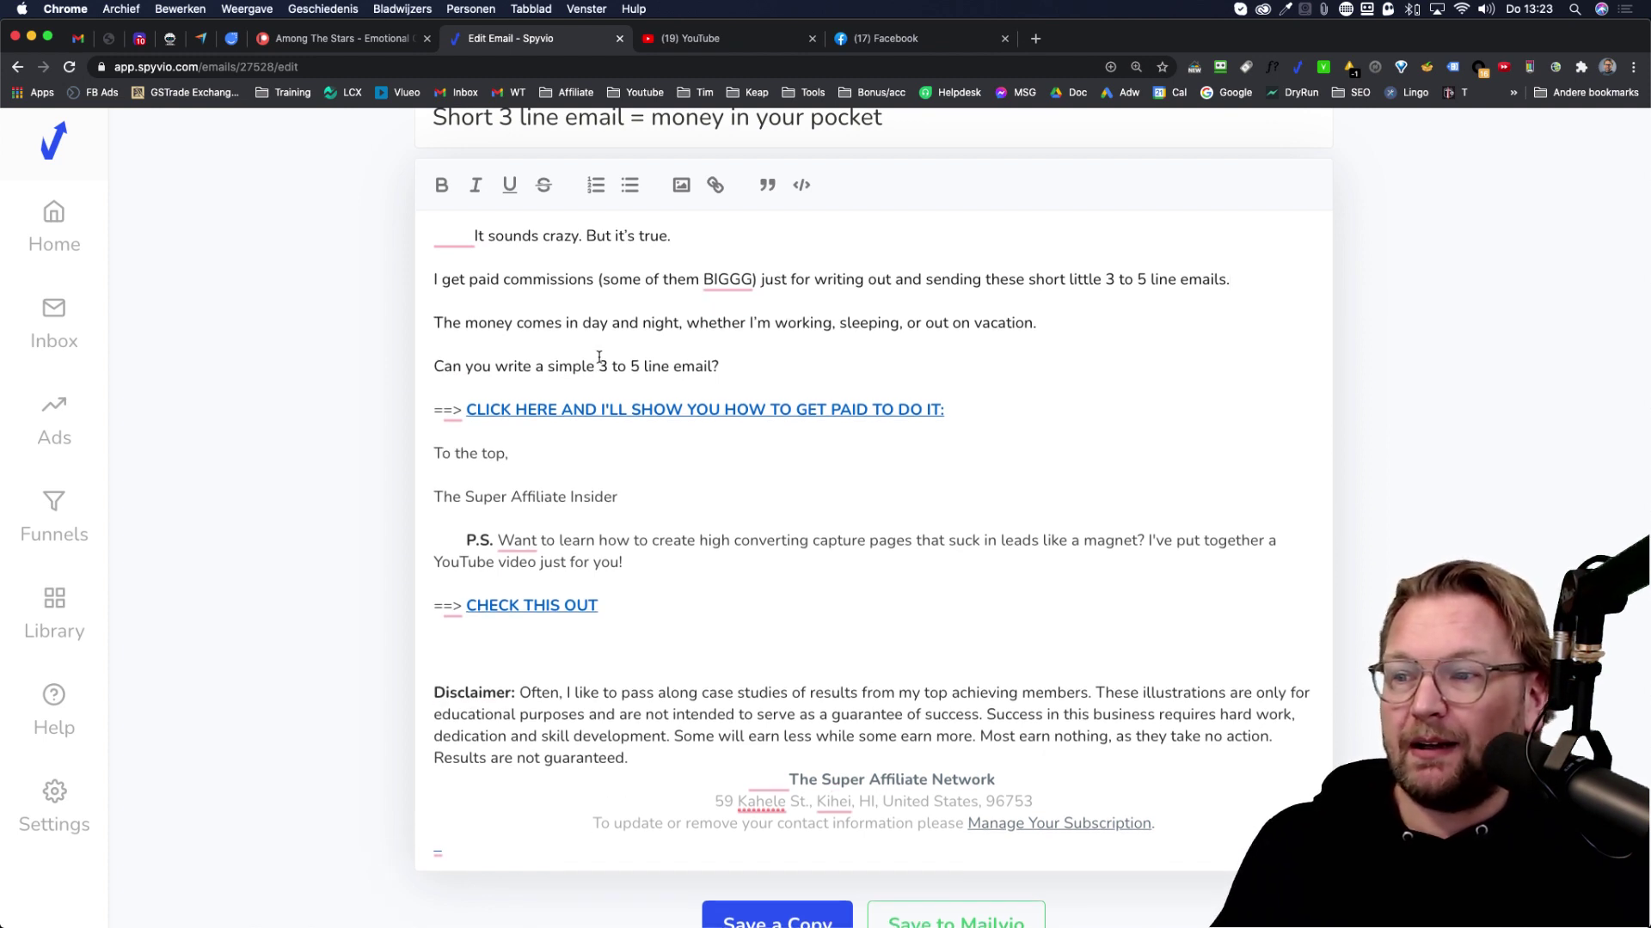
scroll(599, 360, "down", 3)
scroll(700, 417, "down", 1)
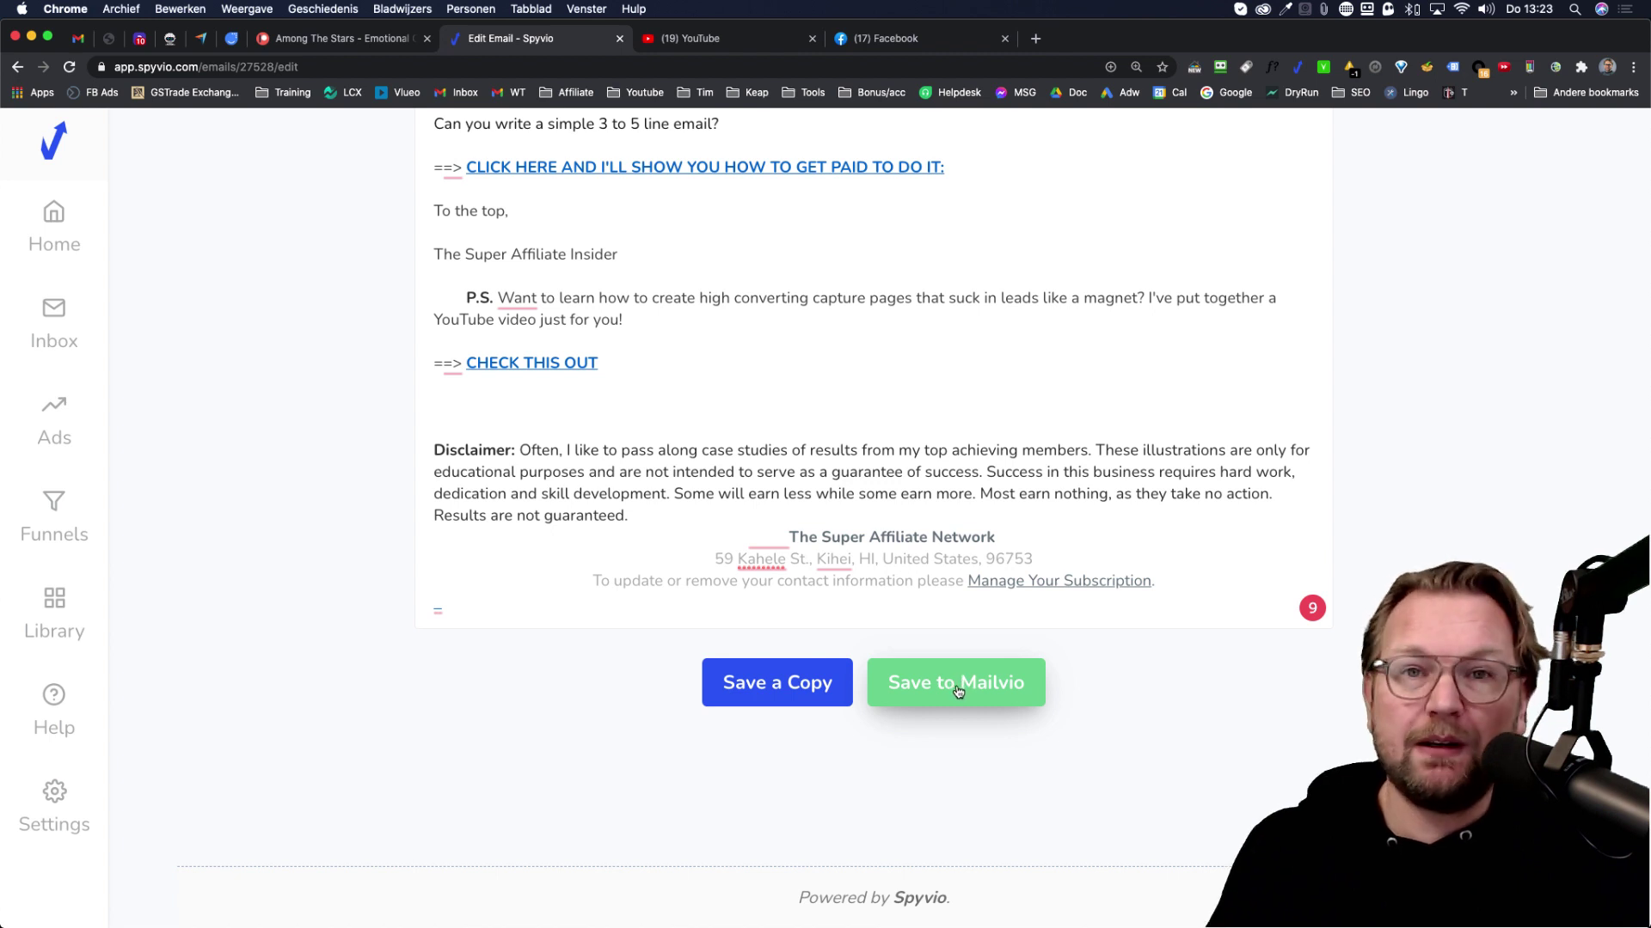
scroll(971, 527, "up", 1)
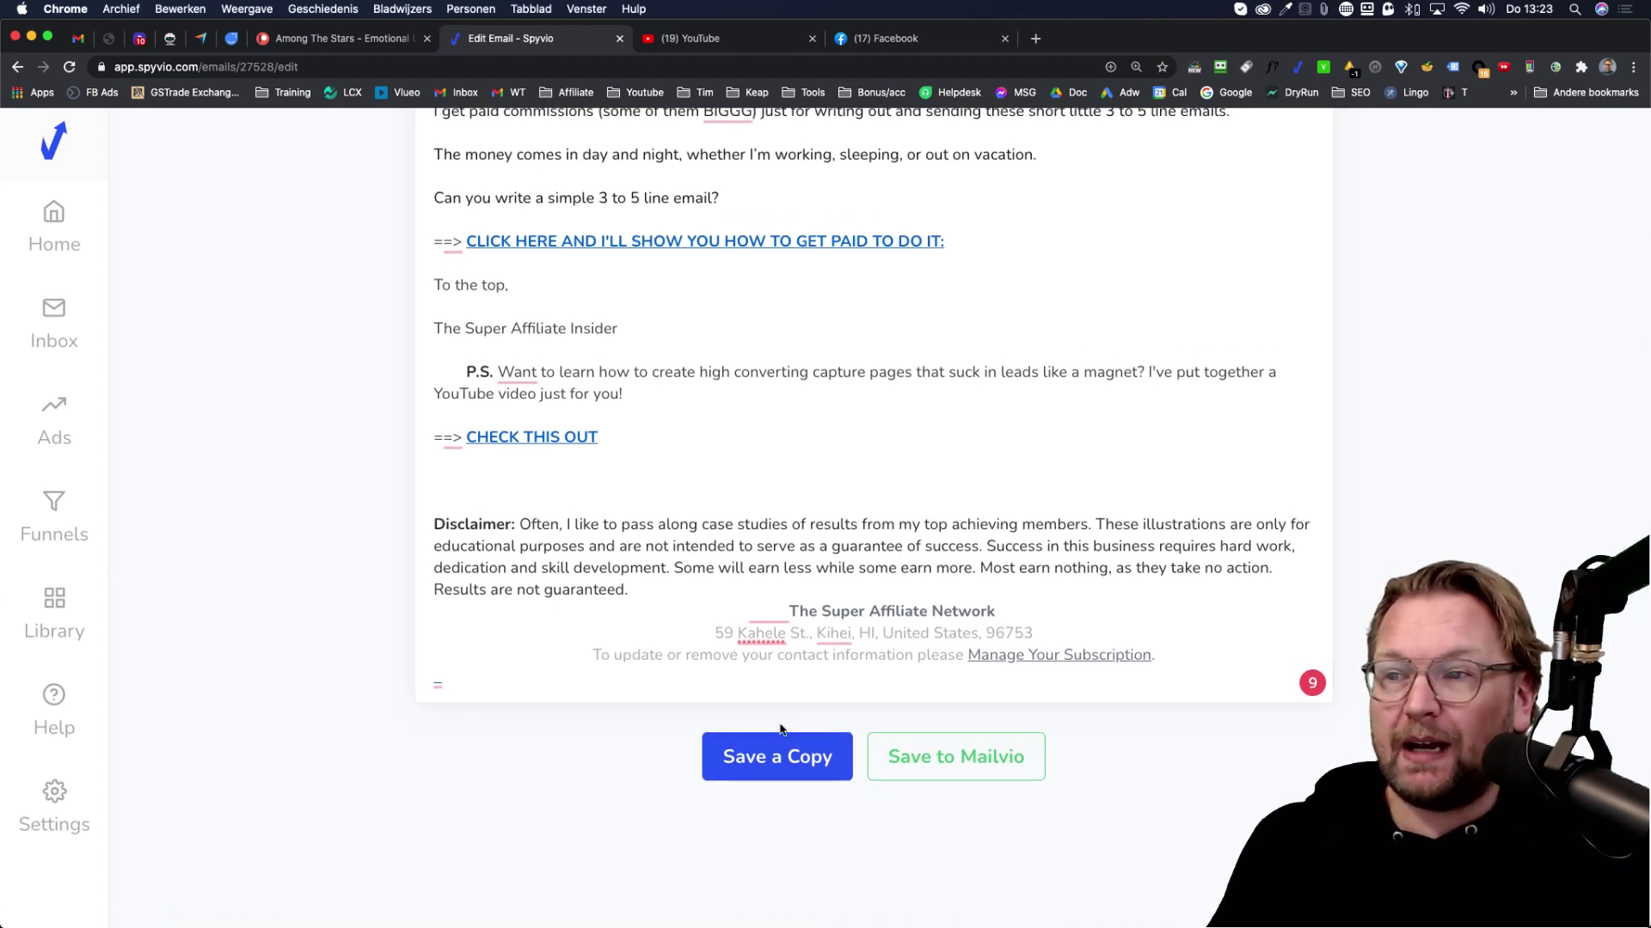
Save the edited email as a copy and tag it MMO
left_click(762, 758)
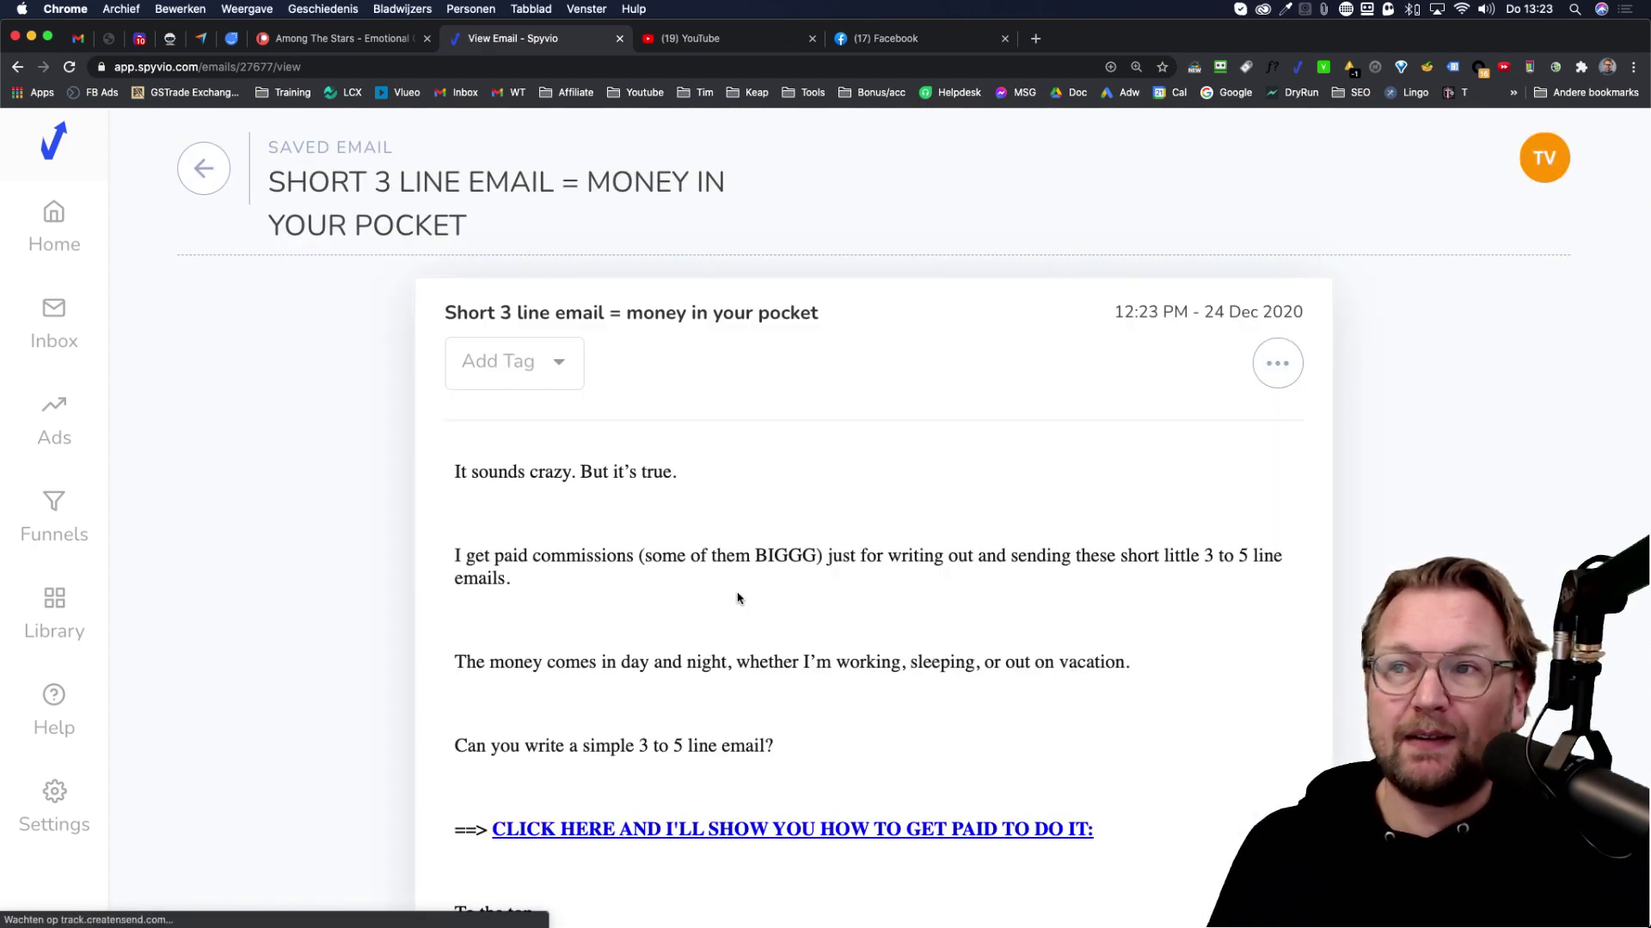
scroll(750, 588, "down", 2)
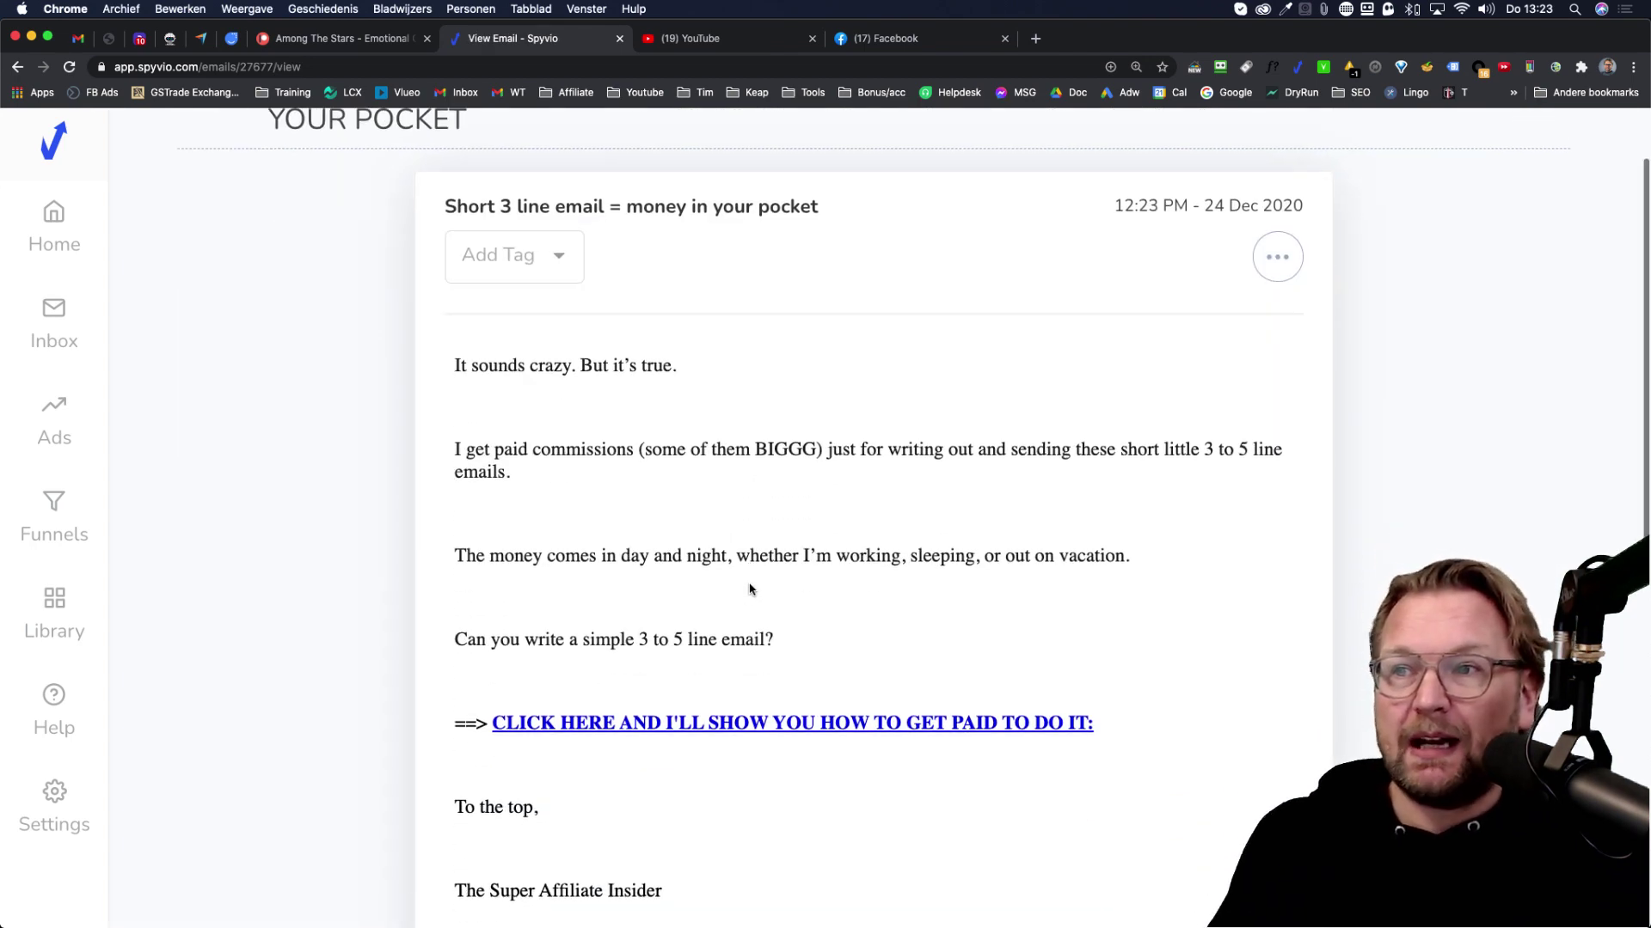
scroll(499, 315, "down", 1)
left_click_drag(457, 274, 648, 681)
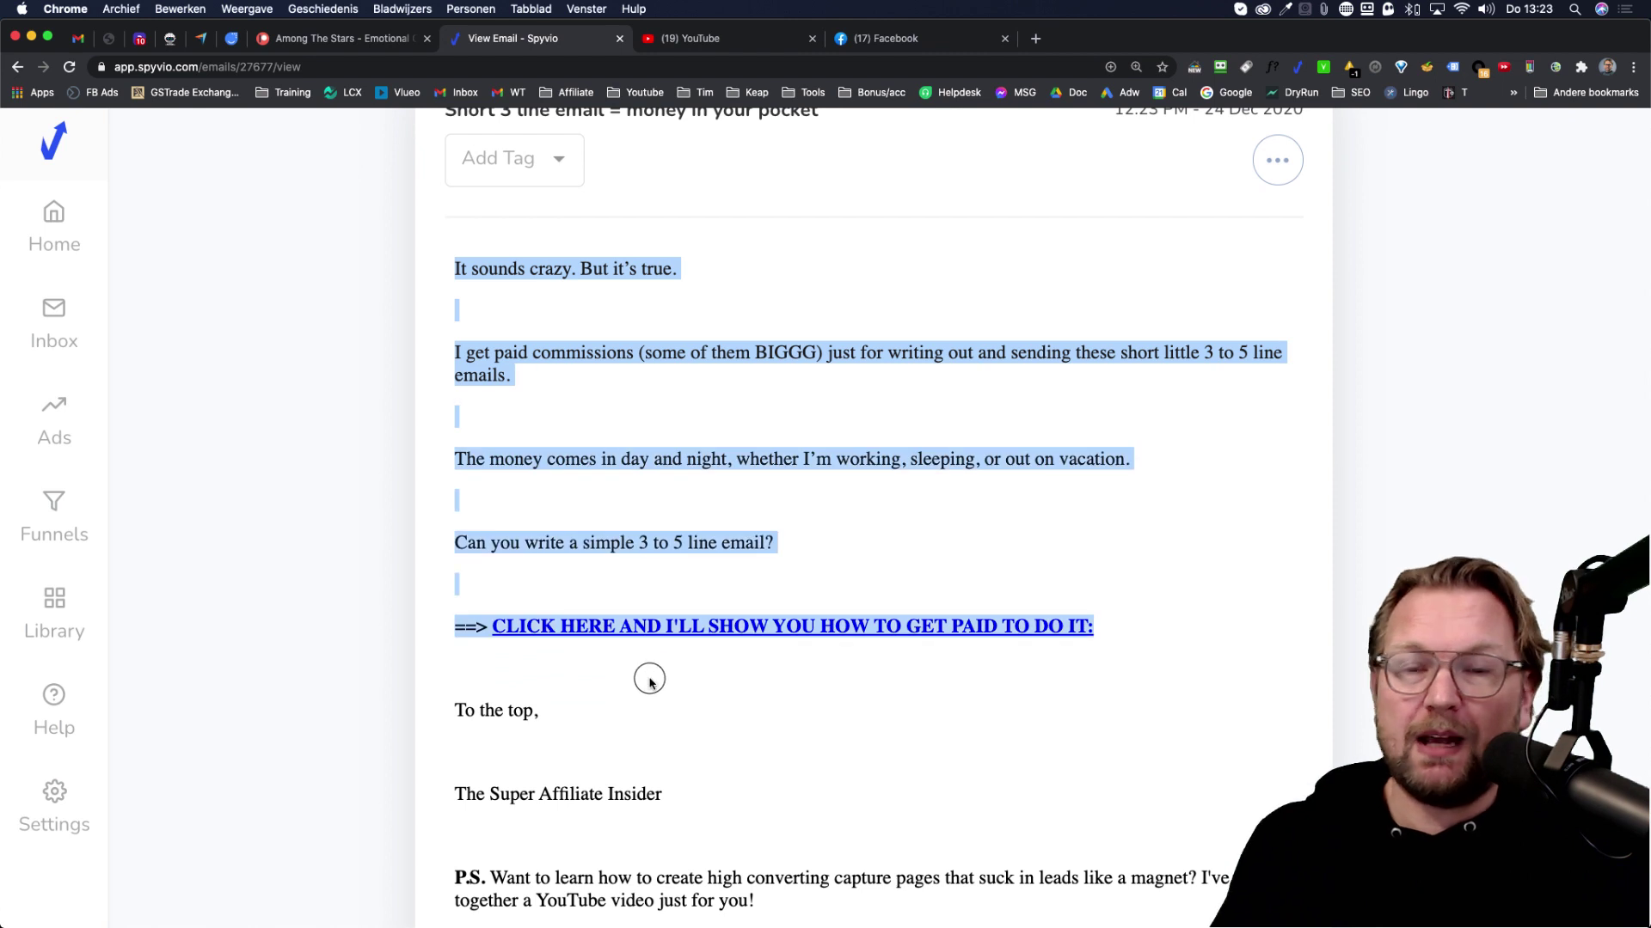
scroll(648, 682, "up", 2)
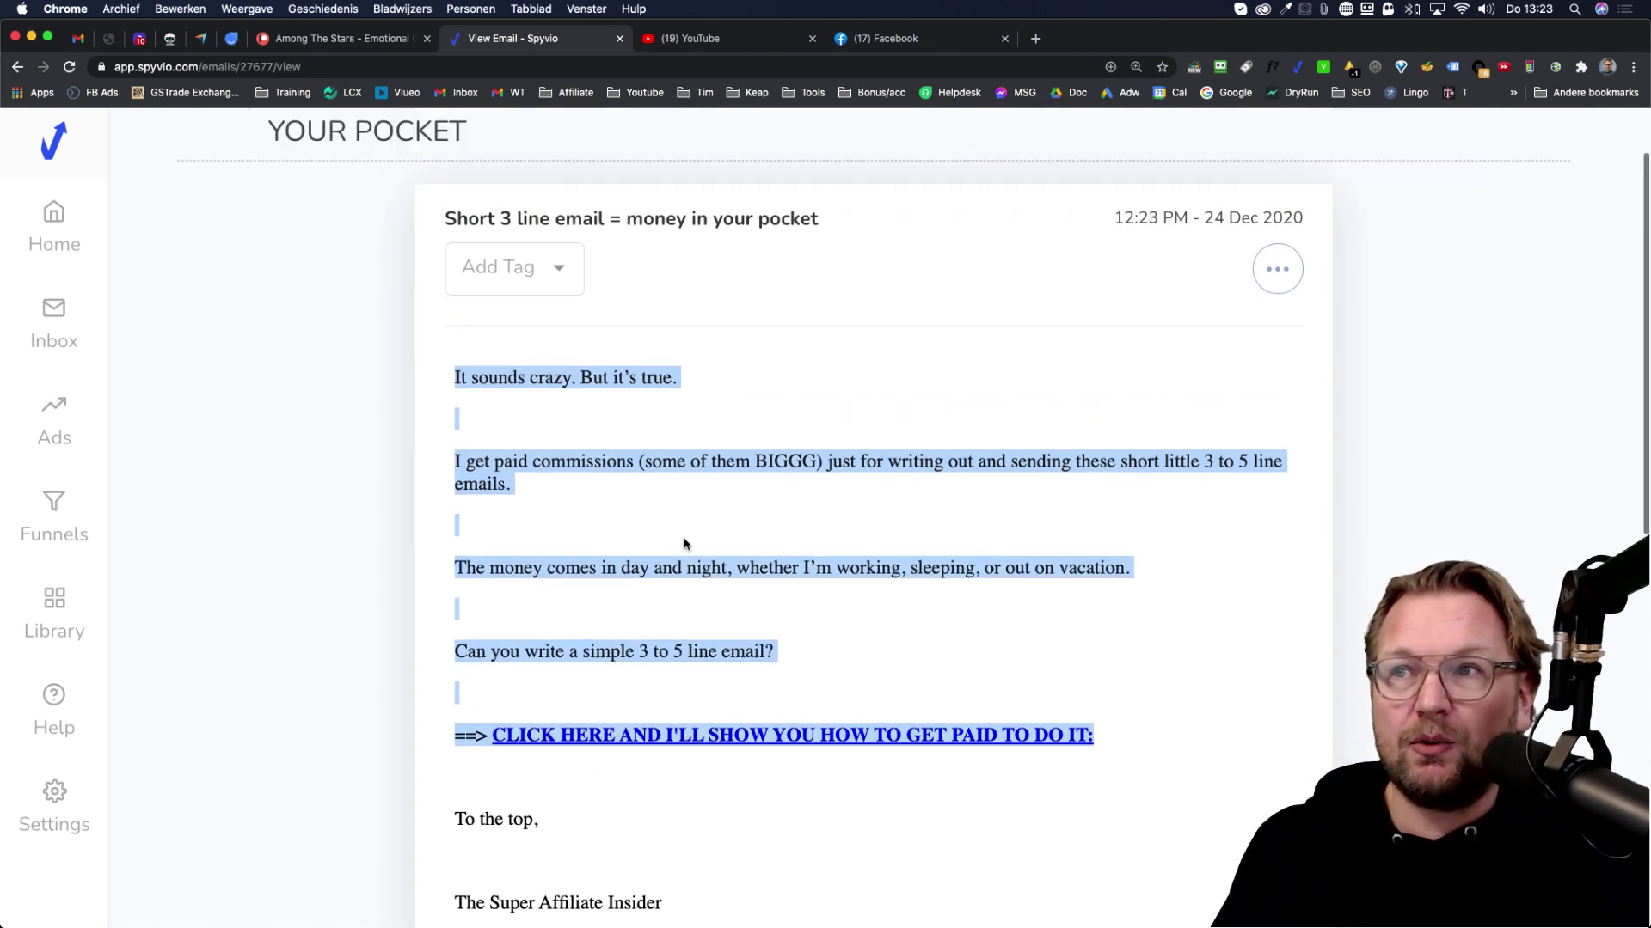
scroll(681, 545, "up", 1)
left_click(547, 368)
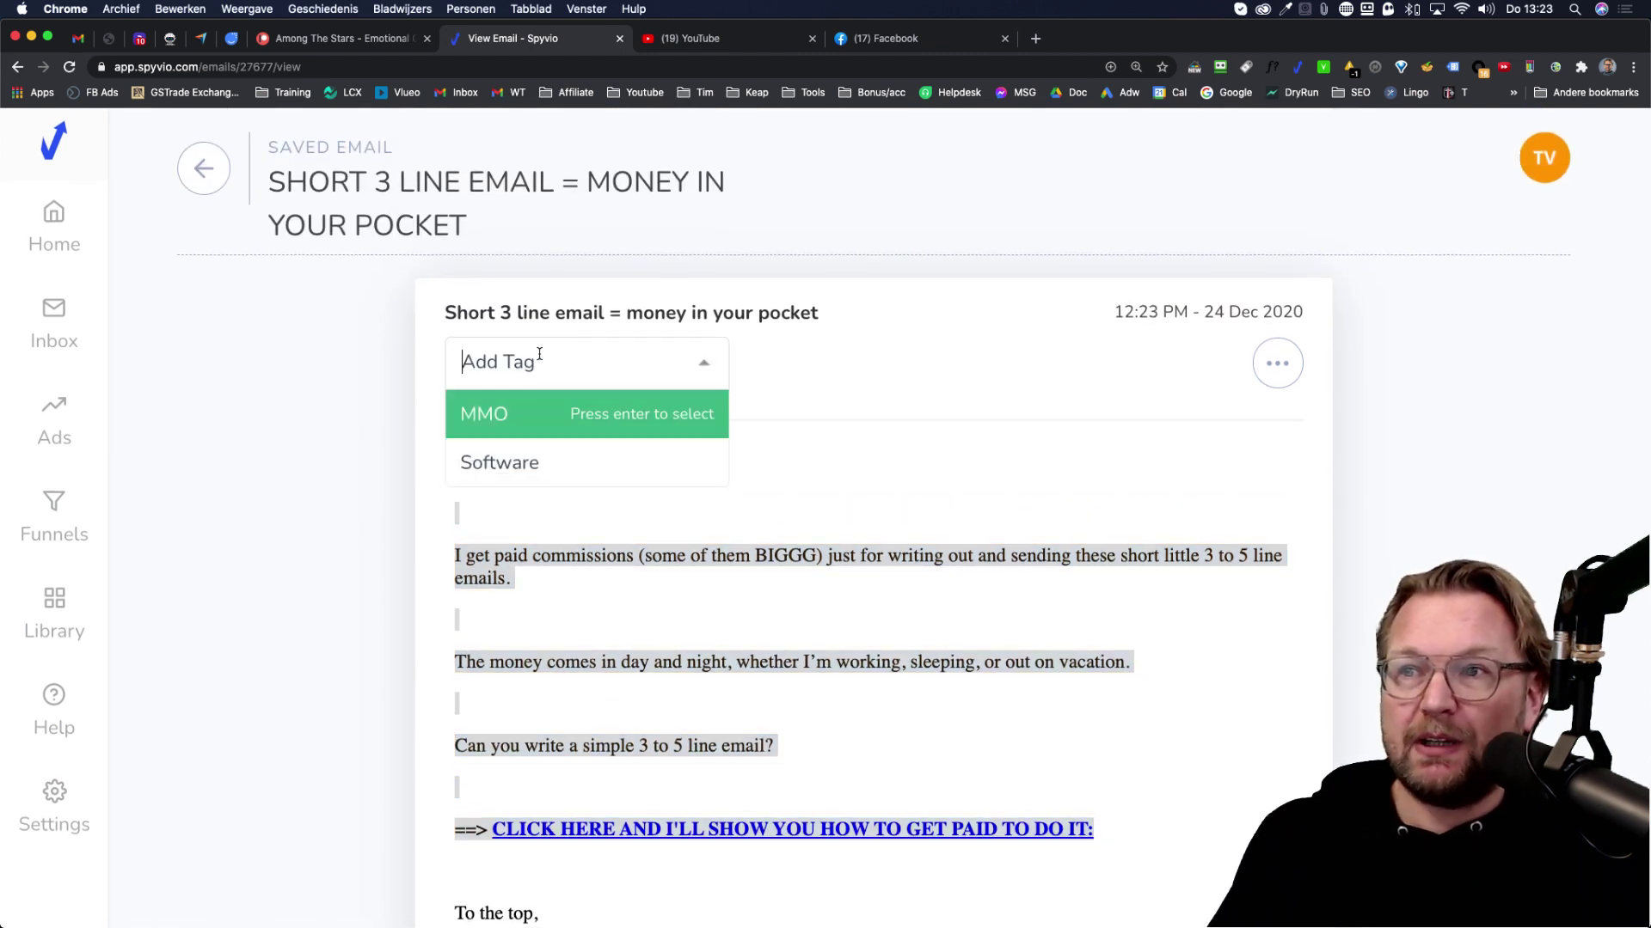
left_click(511, 418)
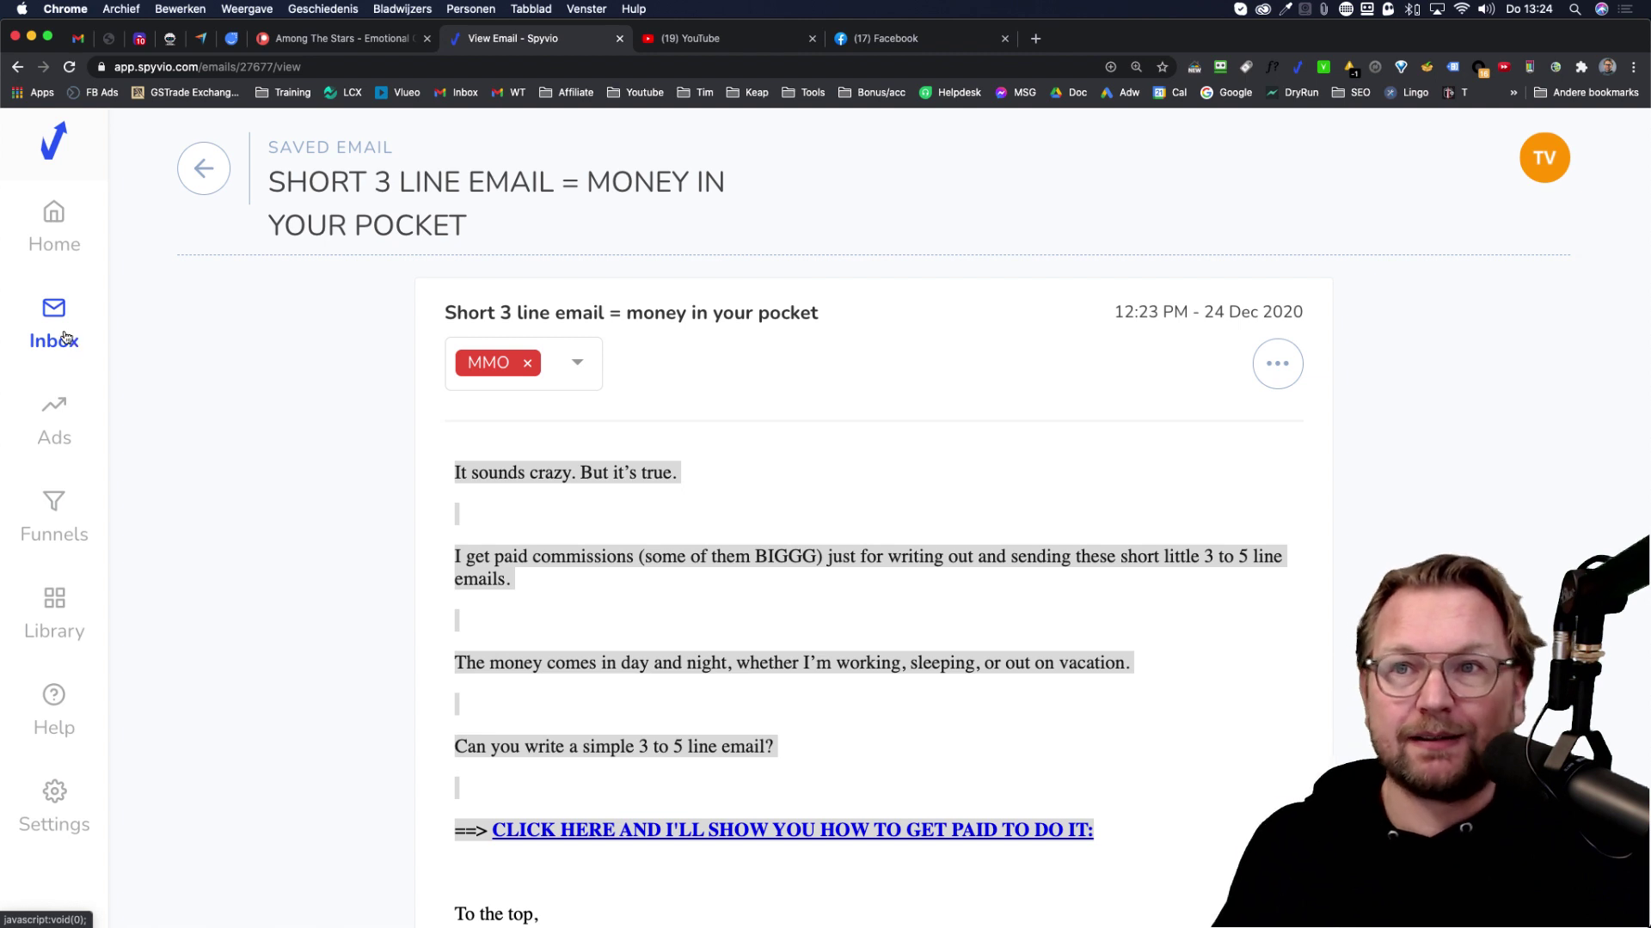
Return to the inbox folders page via the Inbox navigation panel
left_click(61, 335)
left_click(147, 331)
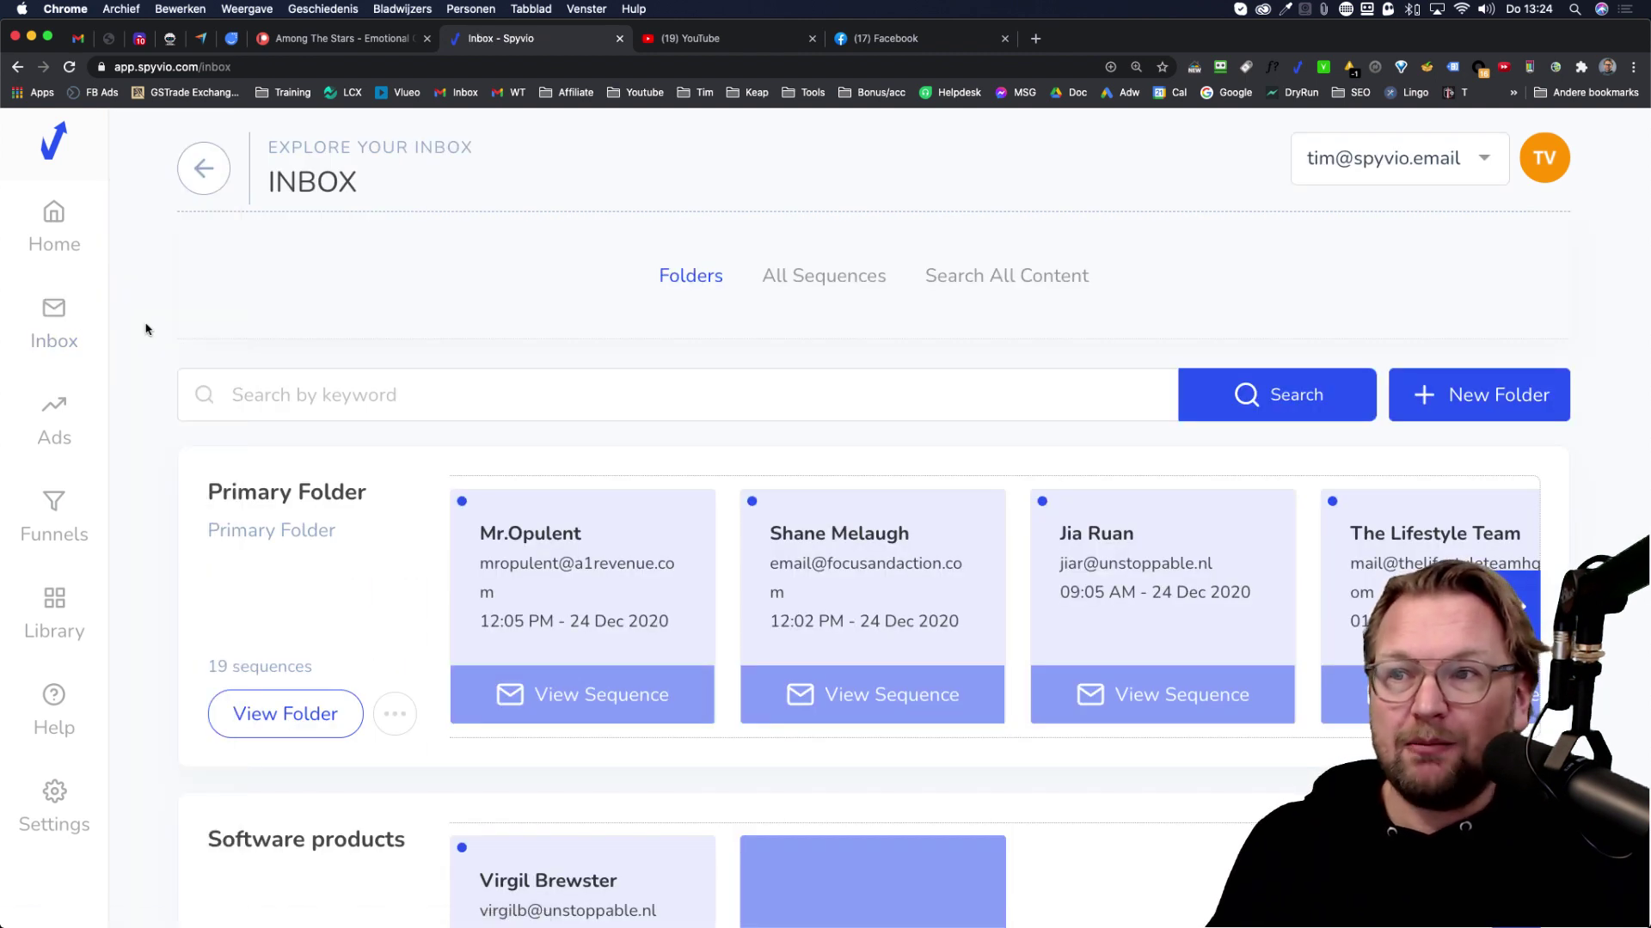
scroll(534, 490, "down", 5)
scroll(528, 490, "down", 2)
scroll(527, 499, "down", 3)
scroll(528, 497, "down", 2)
scroll(528, 497, "down", 2)
scroll(524, 500, "down", 1)
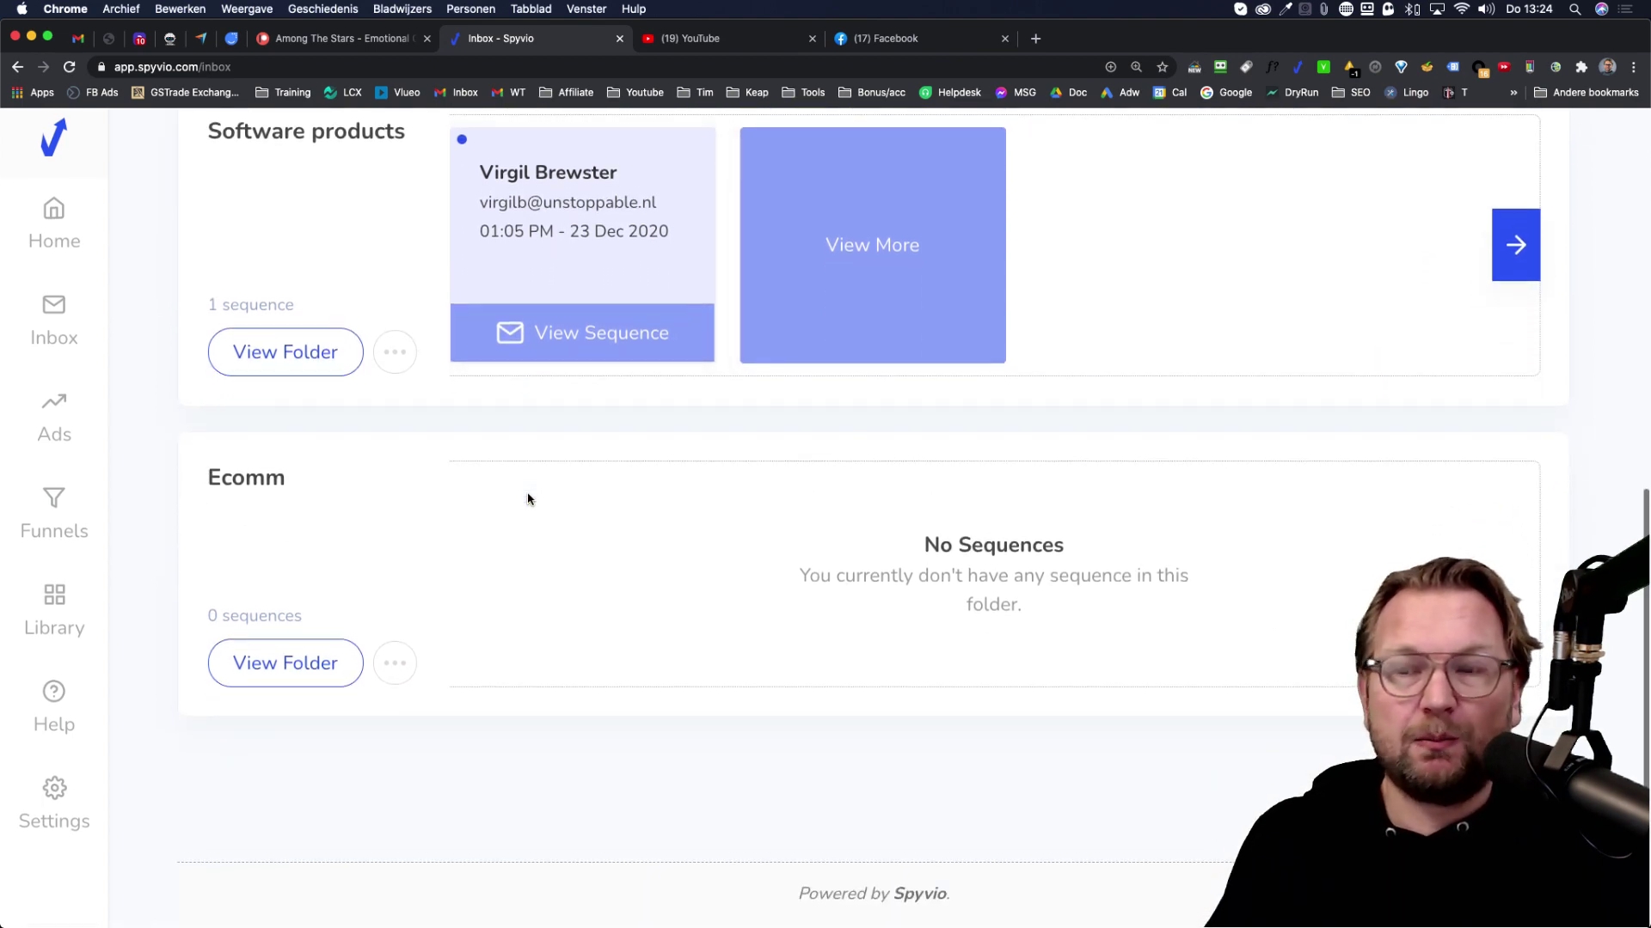
scroll(523, 503, "up", 2)
scroll(513, 508, "up", 2)
scroll(512, 509, "up", 4)
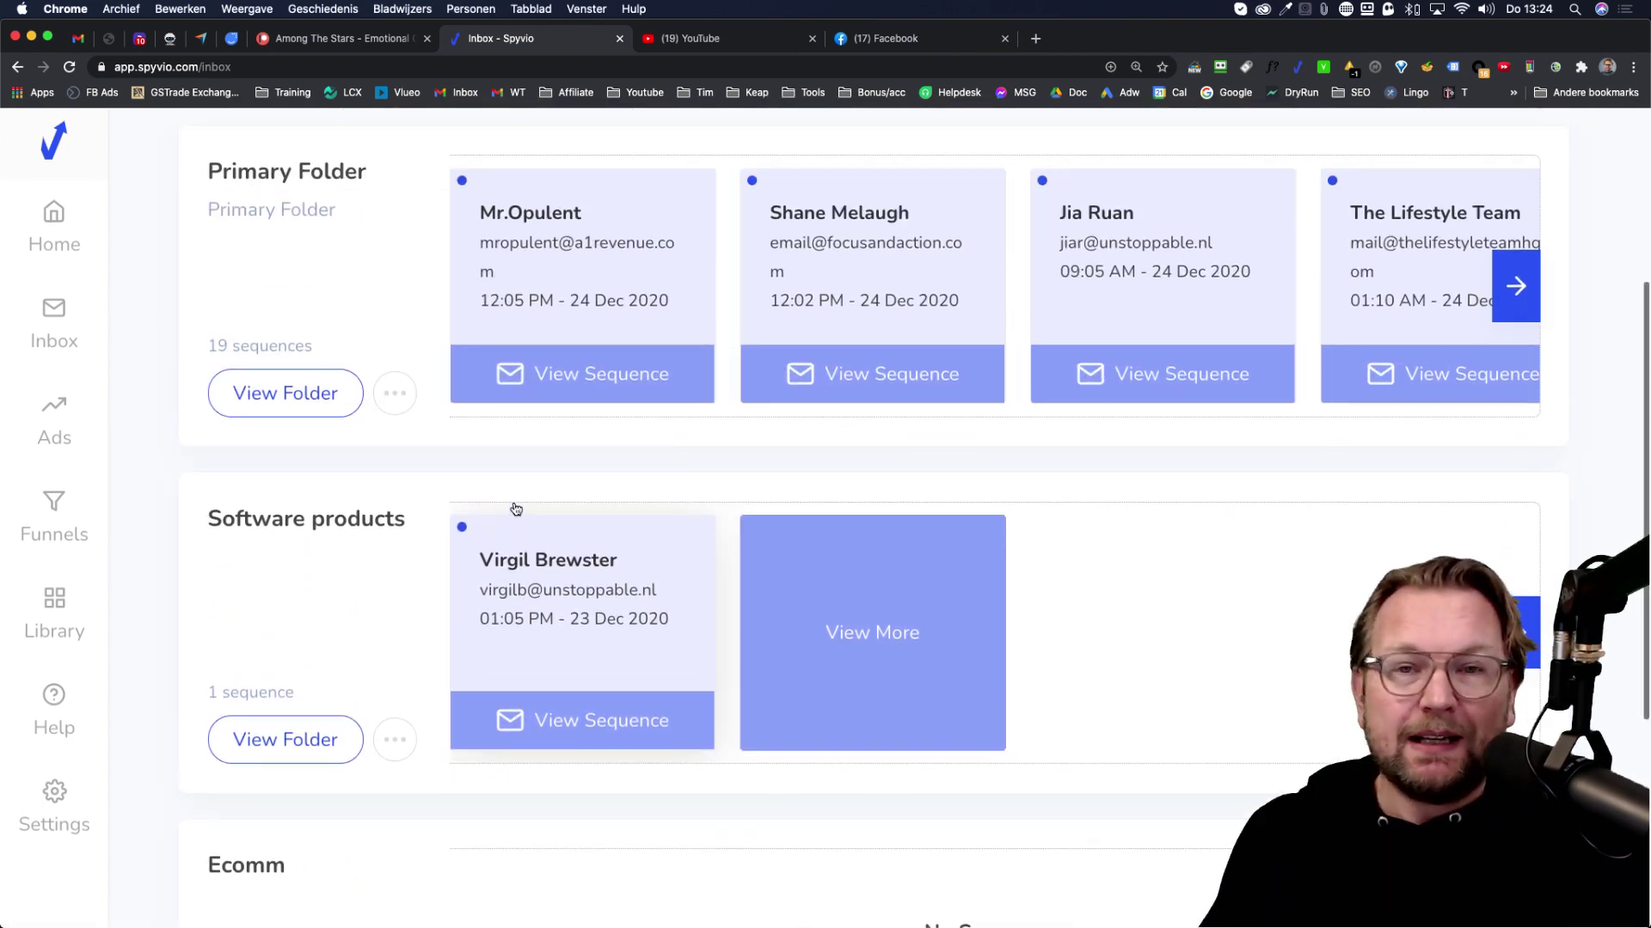
scroll(514, 506, "up", 3)
scroll(515, 507, "up", 1)
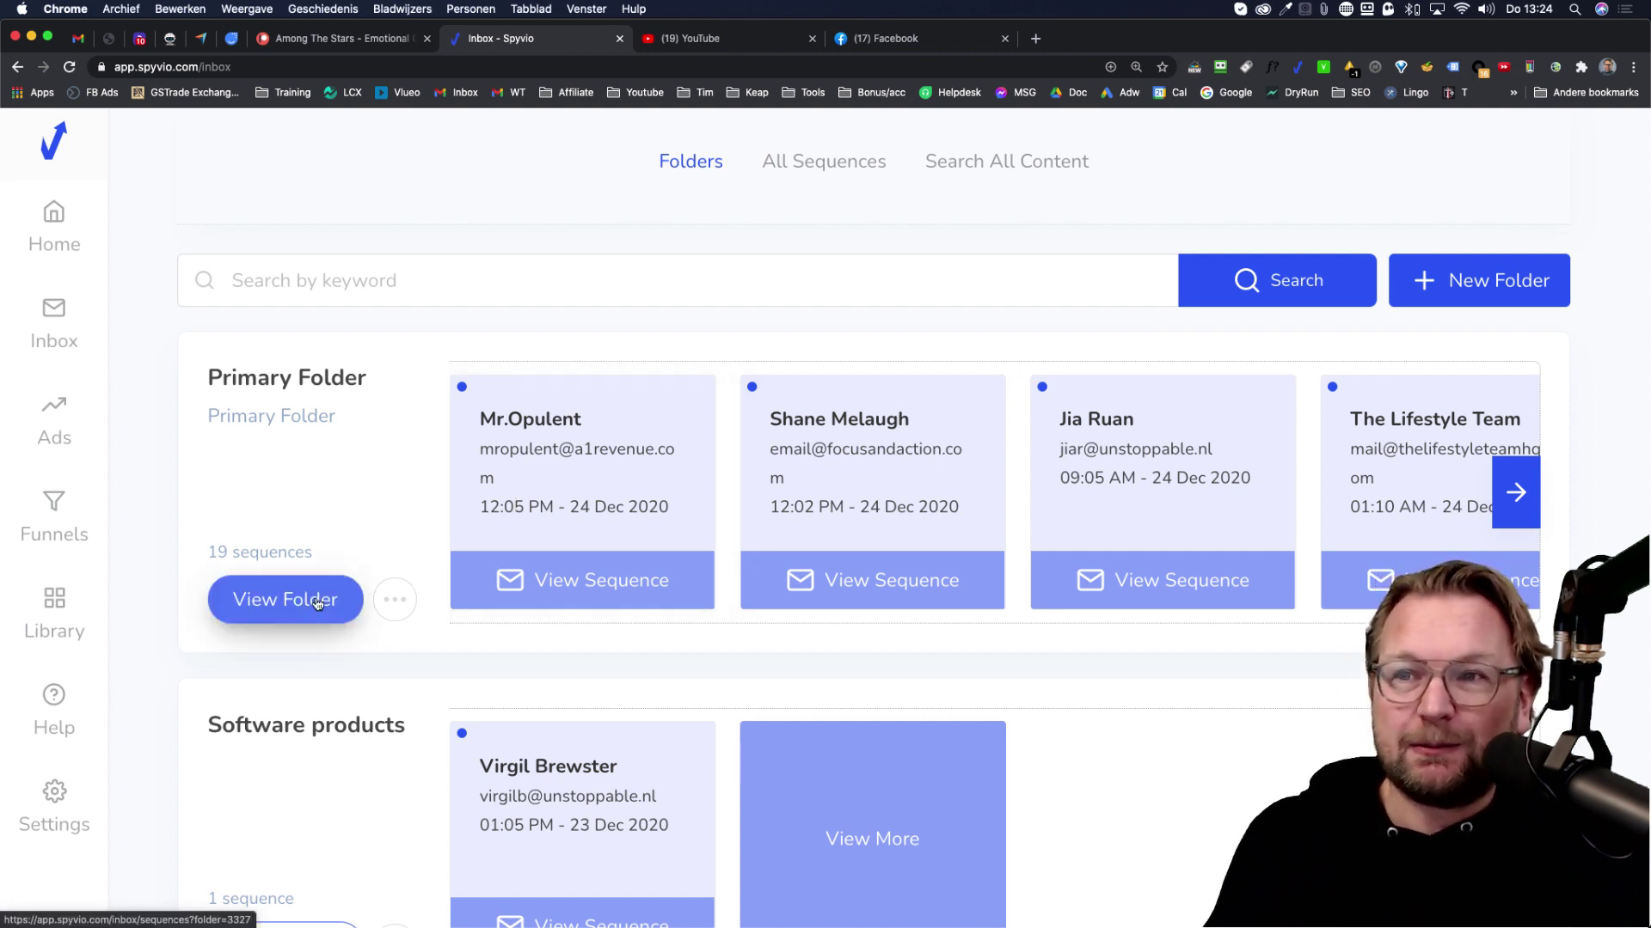
scroll(319, 597, "down", 3)
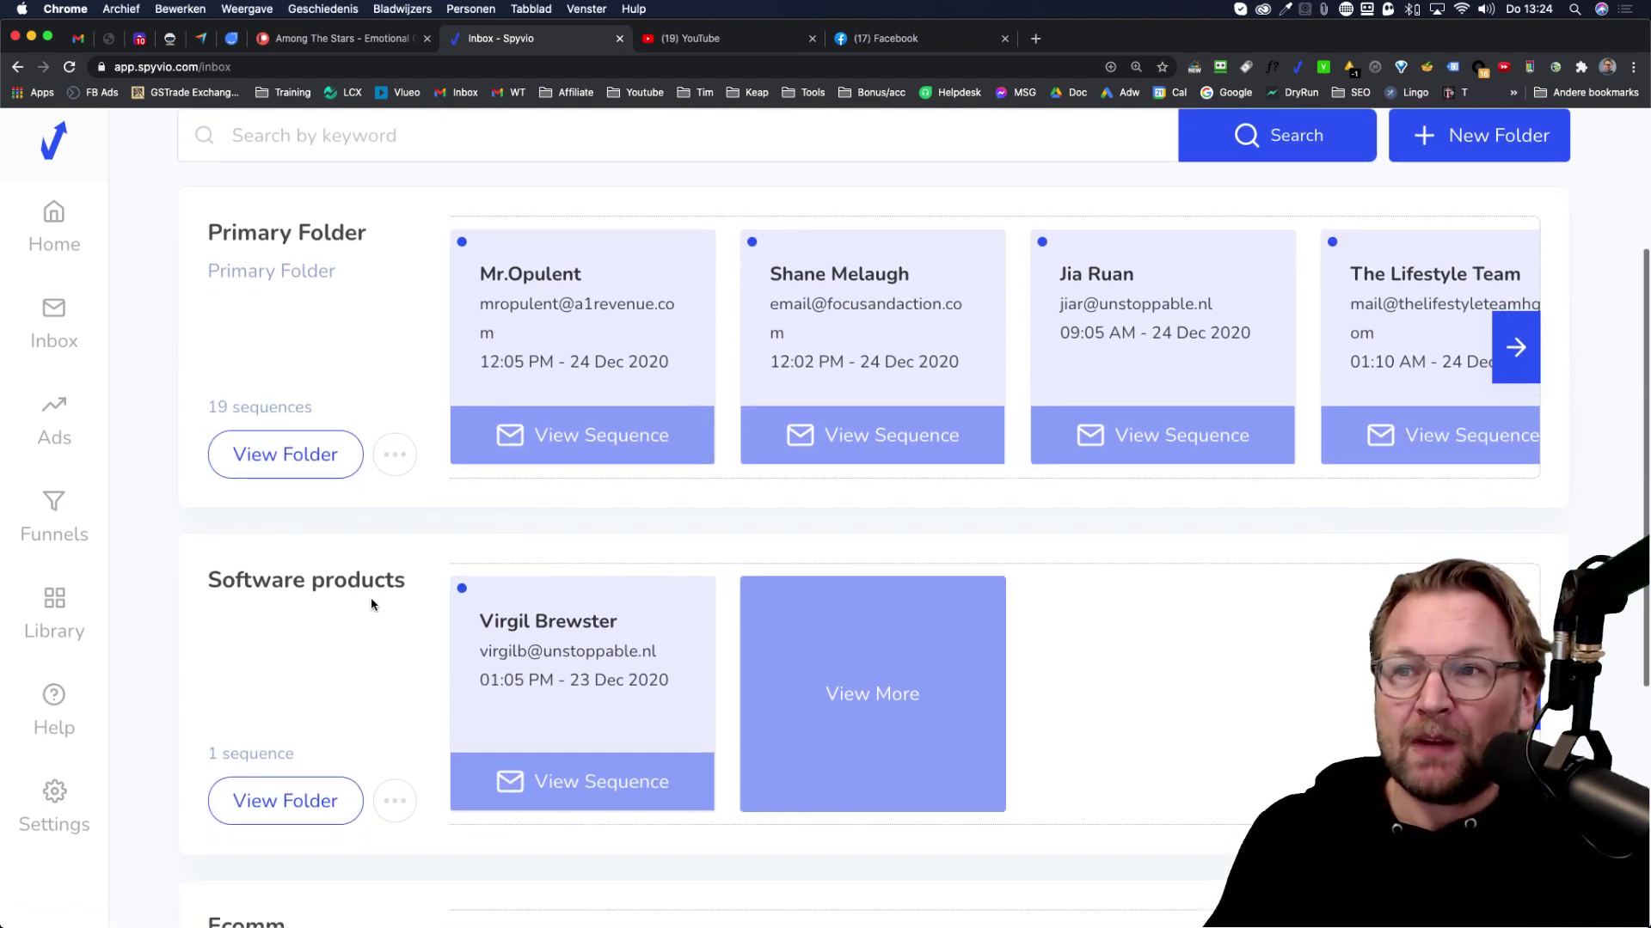
scroll(367, 410, "up", 1)
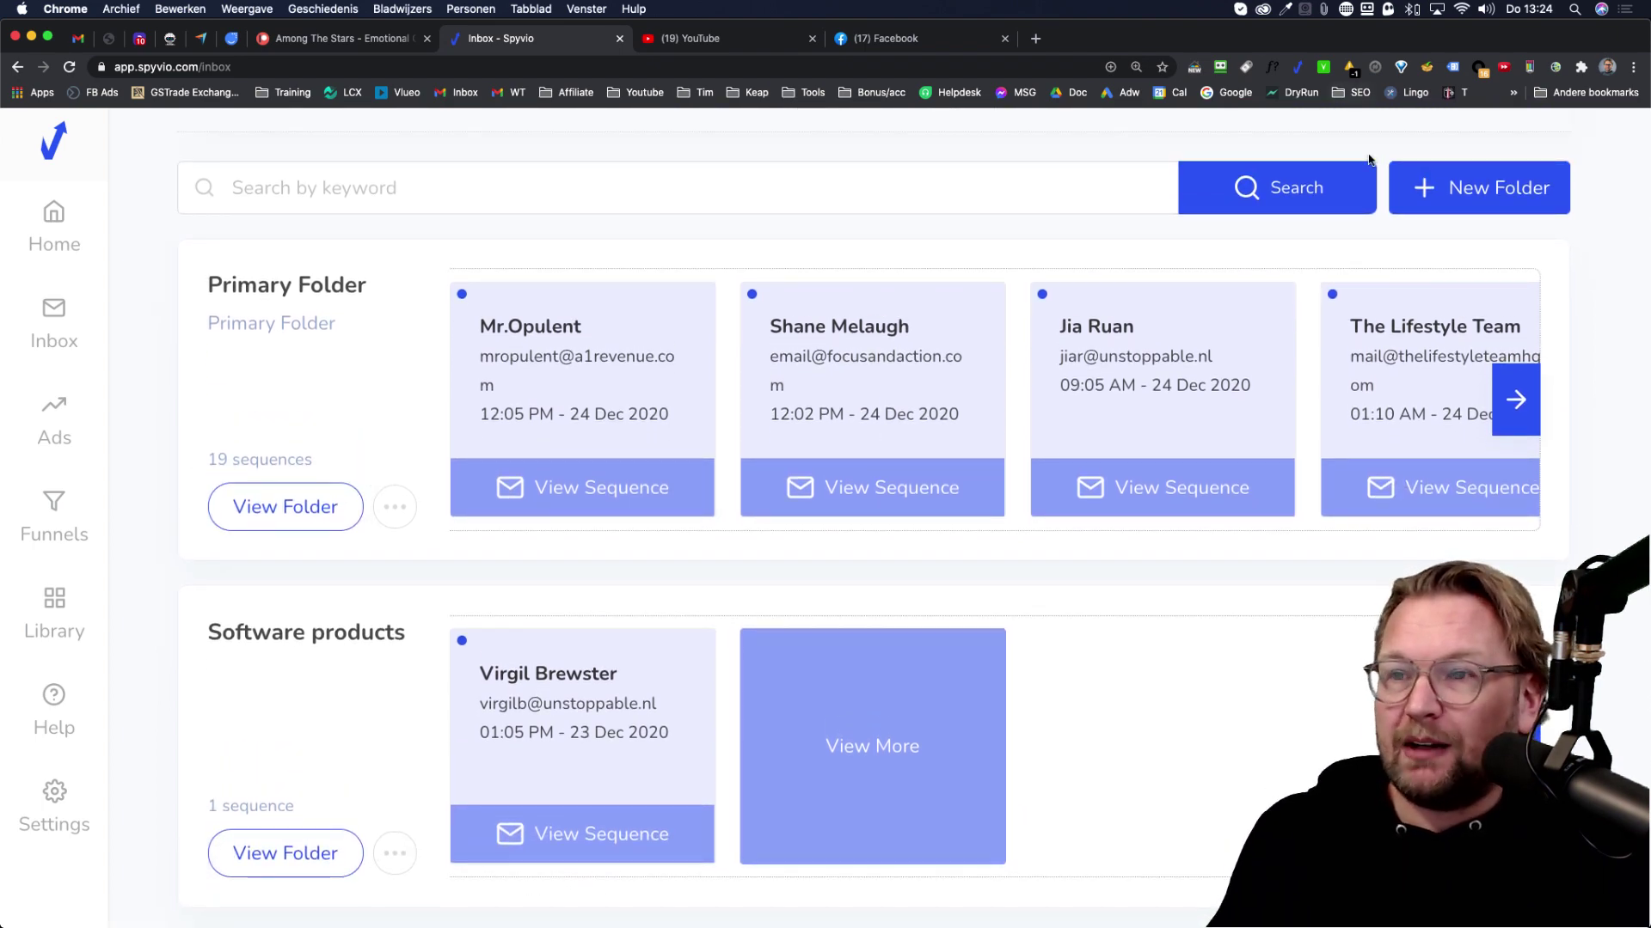
scroll(538, 548, "down", 2)
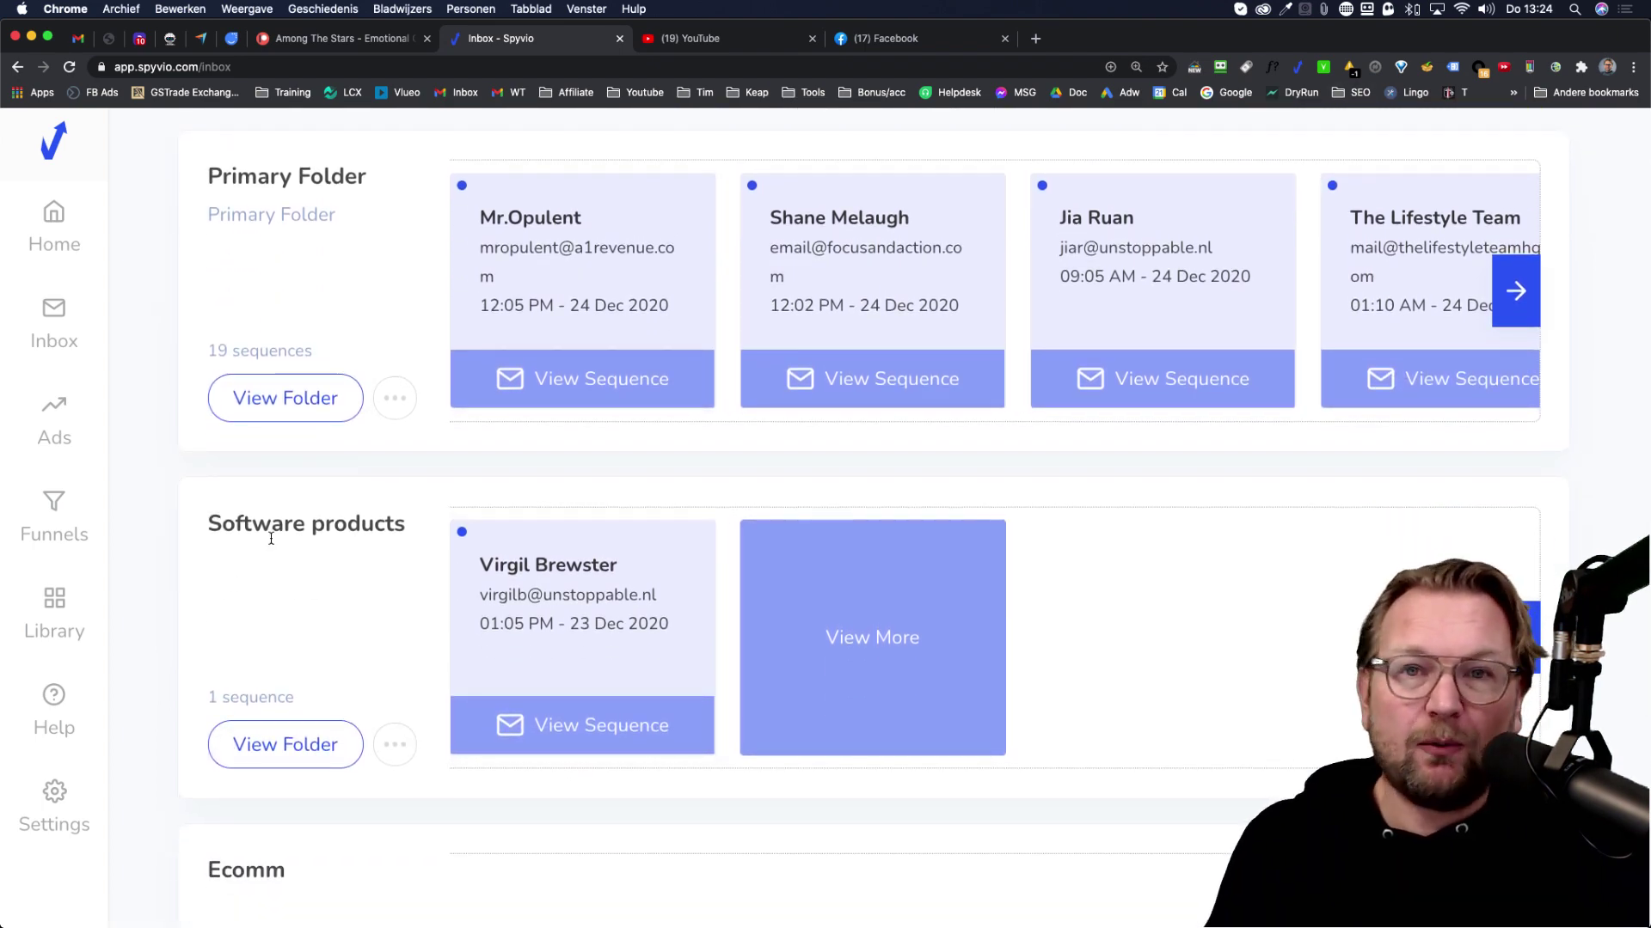
Move Mr.Opulent's sequence into the Ecomm folder and head back toward the inbox
left_click(553, 376)
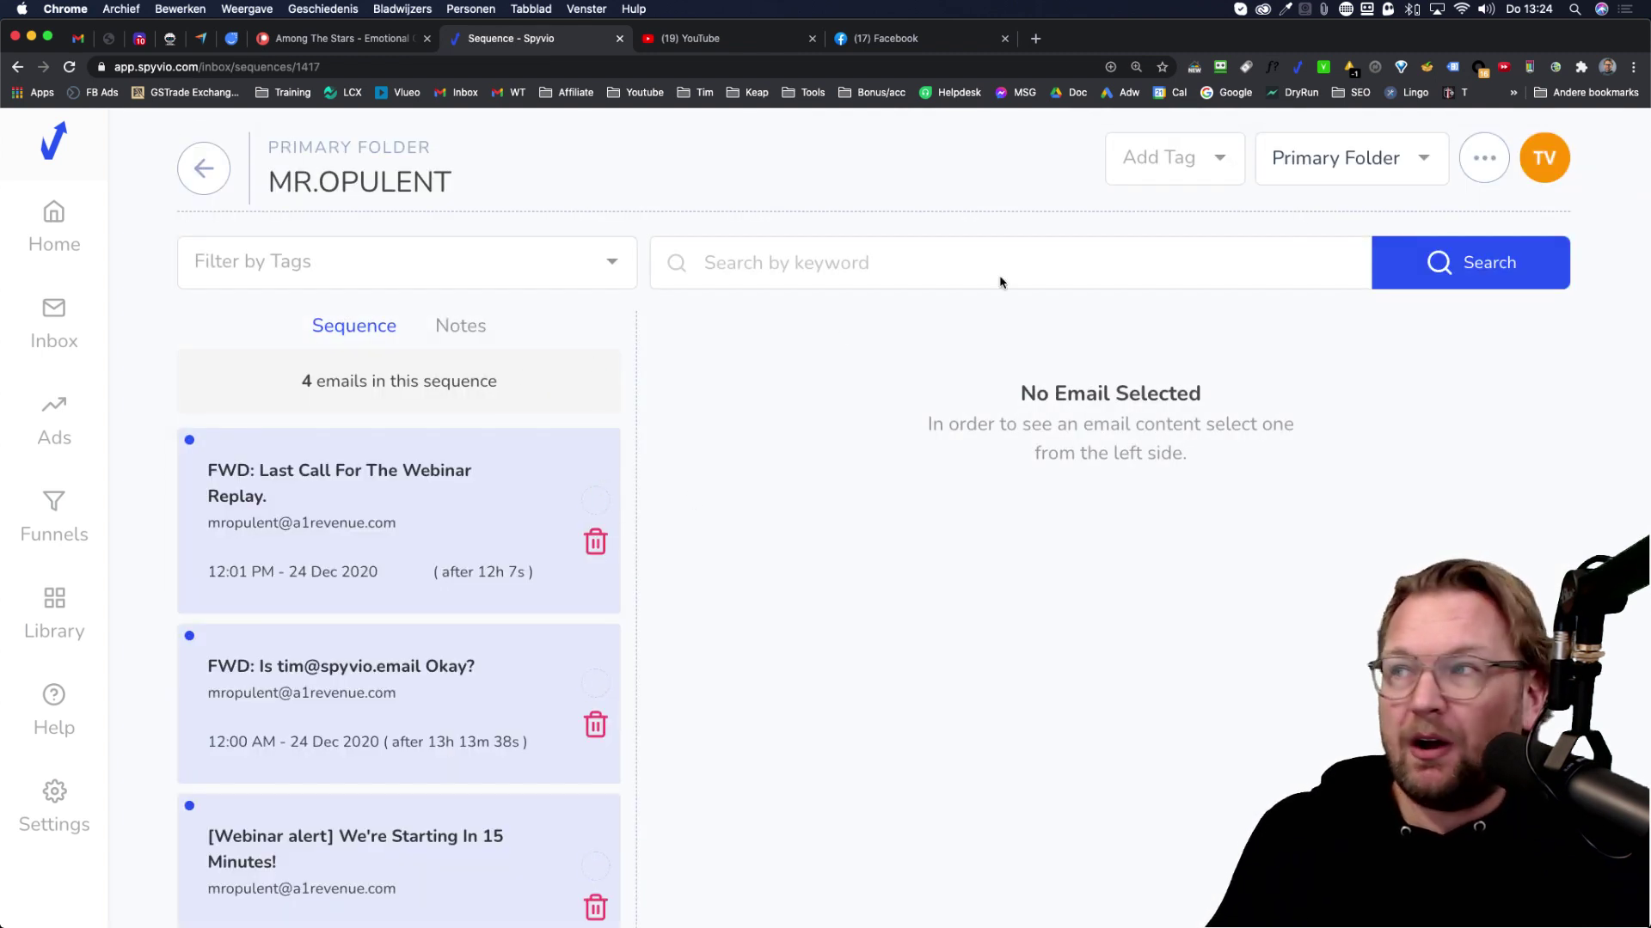
left_click(1403, 168)
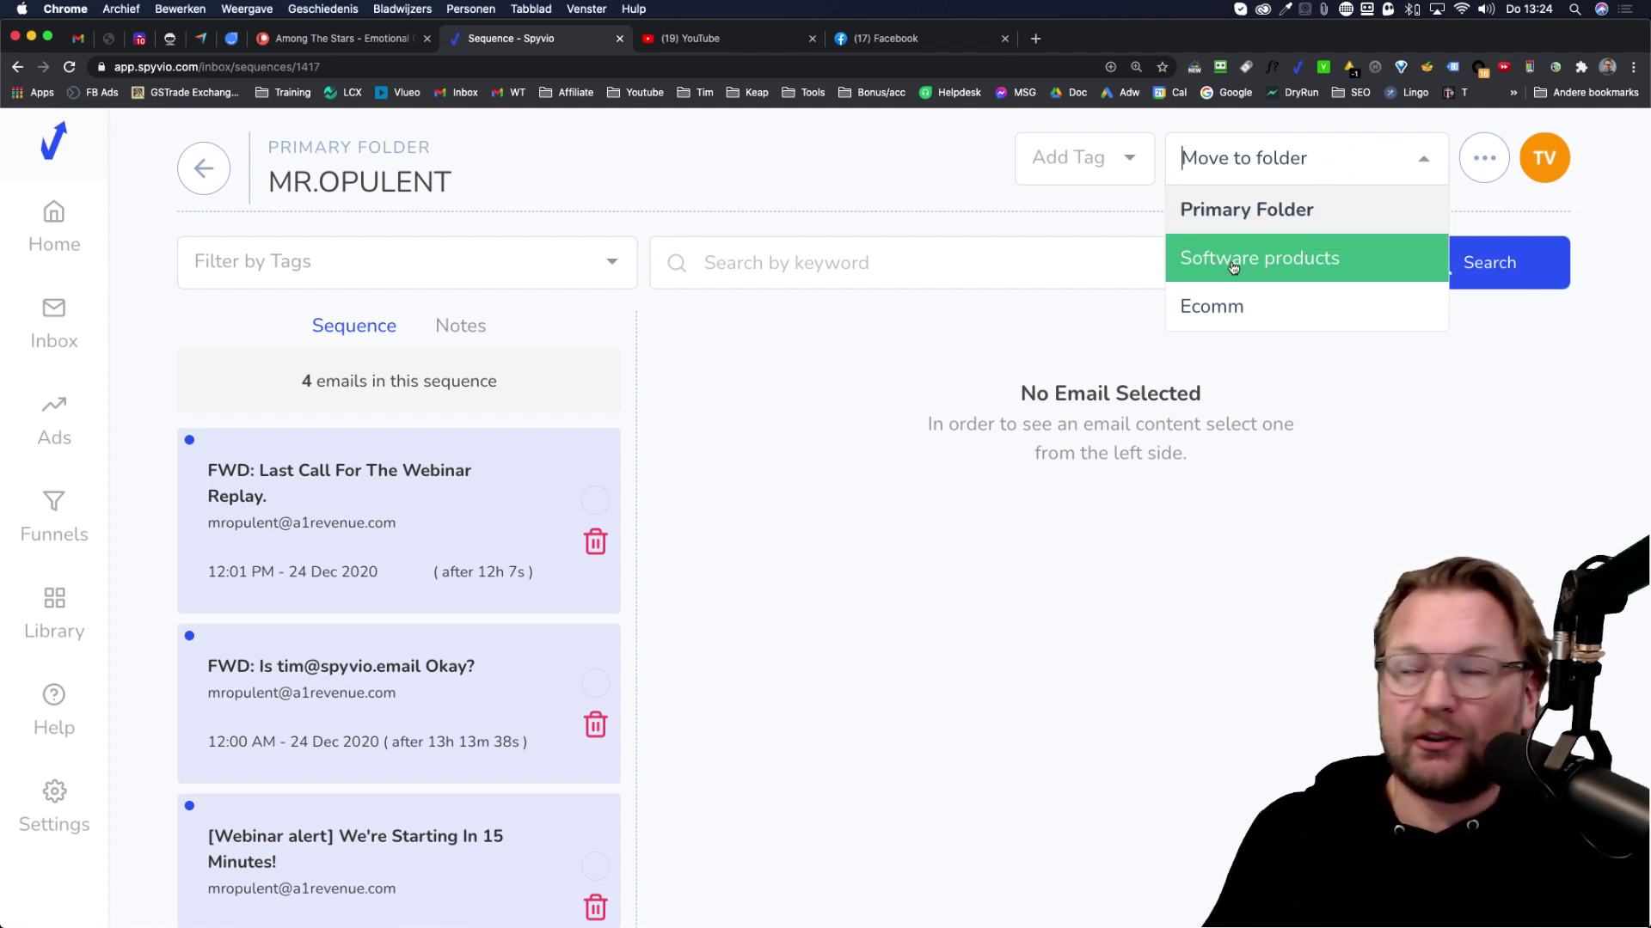
left_click(1224, 308)
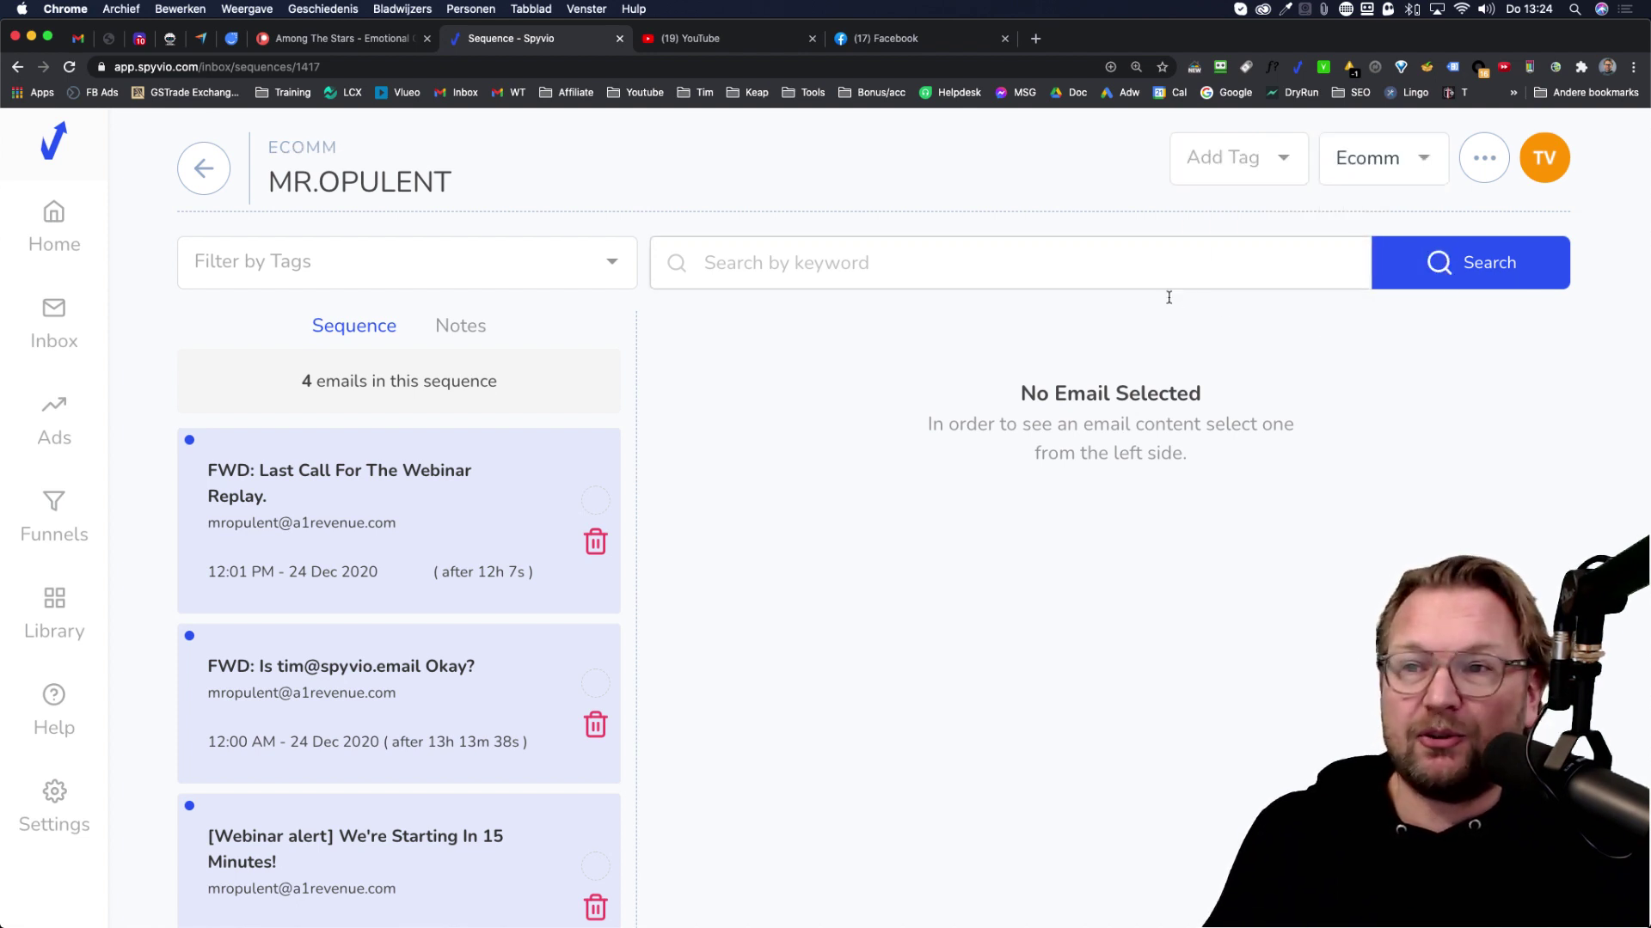
left_click(62, 332)
left_click(165, 310)
scroll(435, 434, "down", 2)
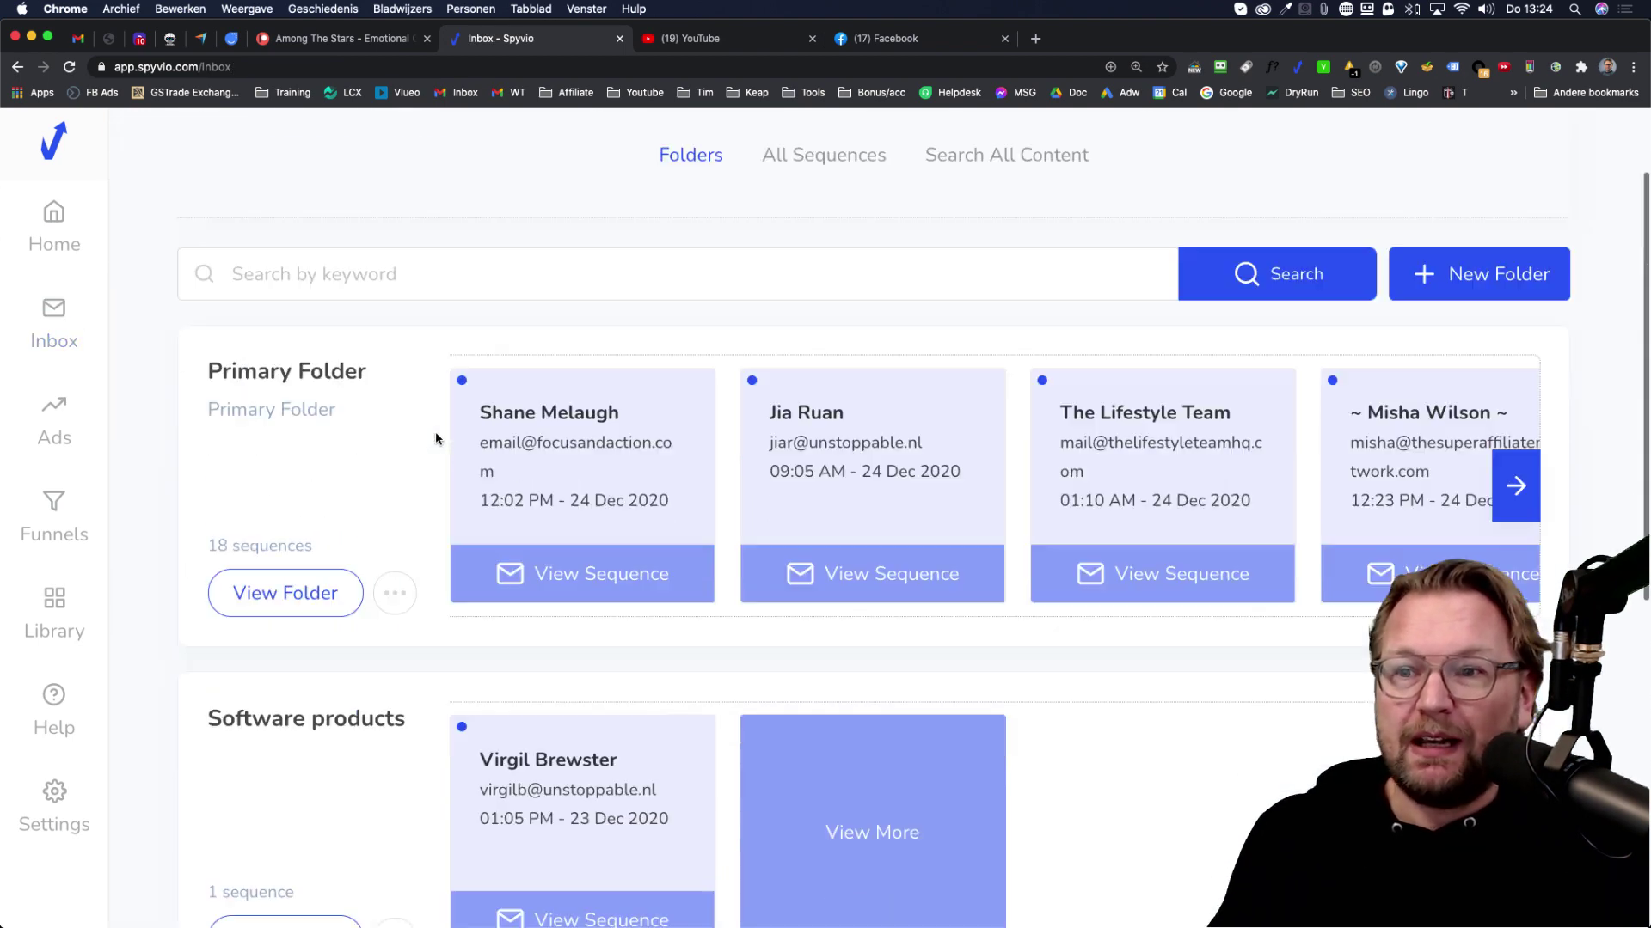
scroll(439, 439, "down", 5)
scroll(442, 442, "down", 3)
scroll(442, 442, "down", 1)
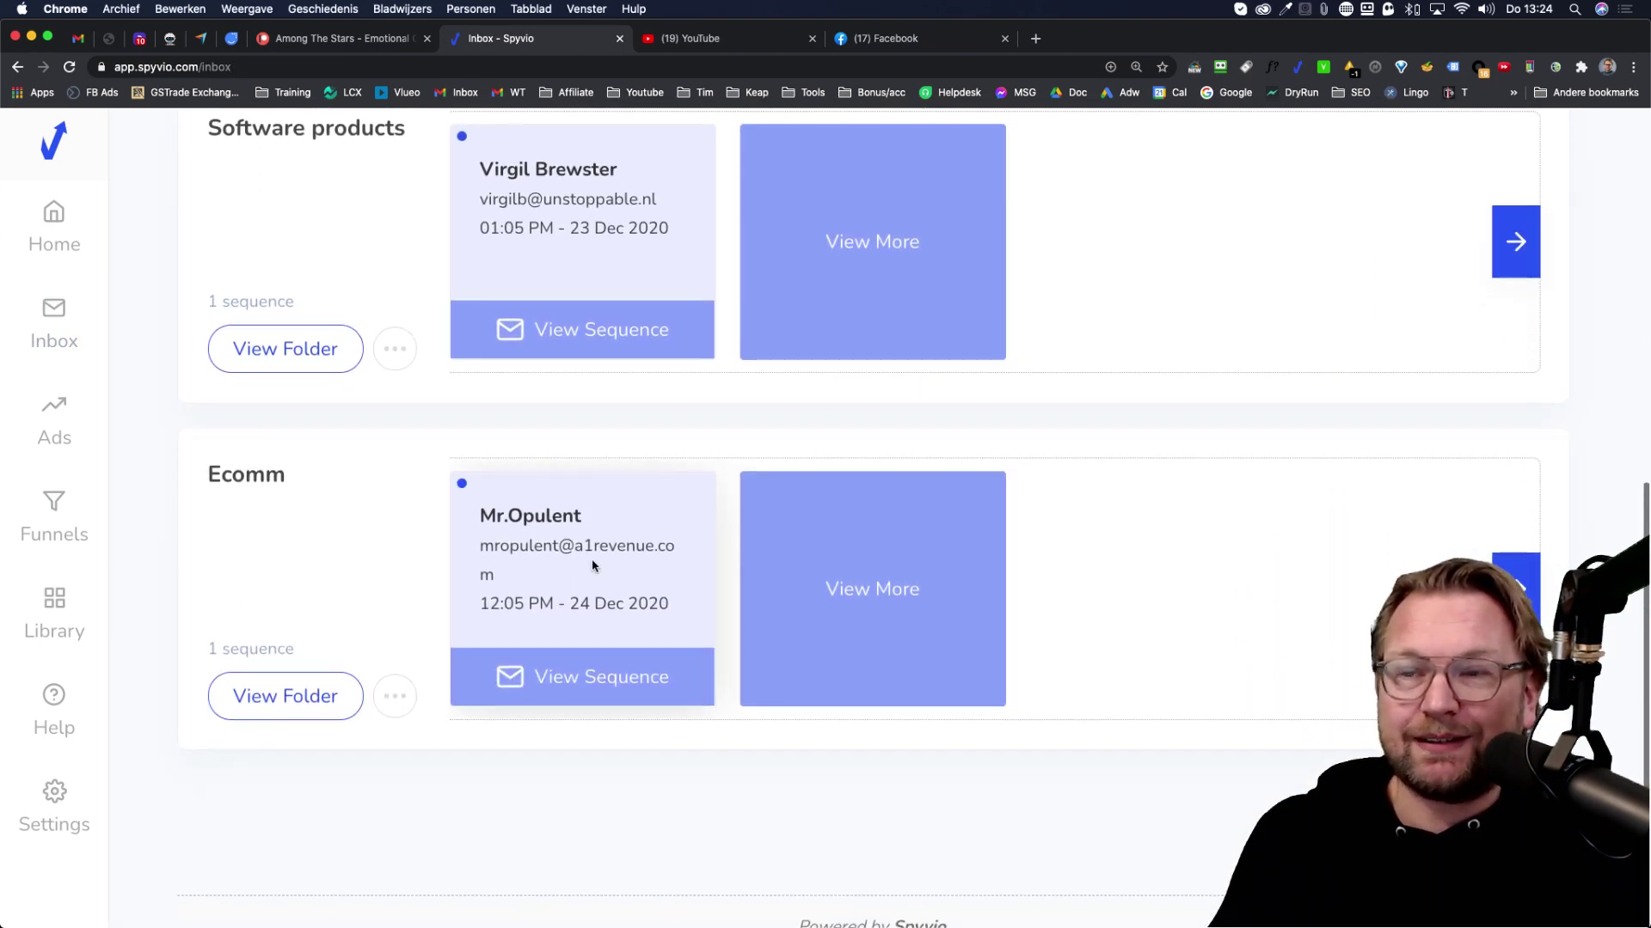
scroll(453, 433, "up", 5)
scroll(453, 432, "up", 2)
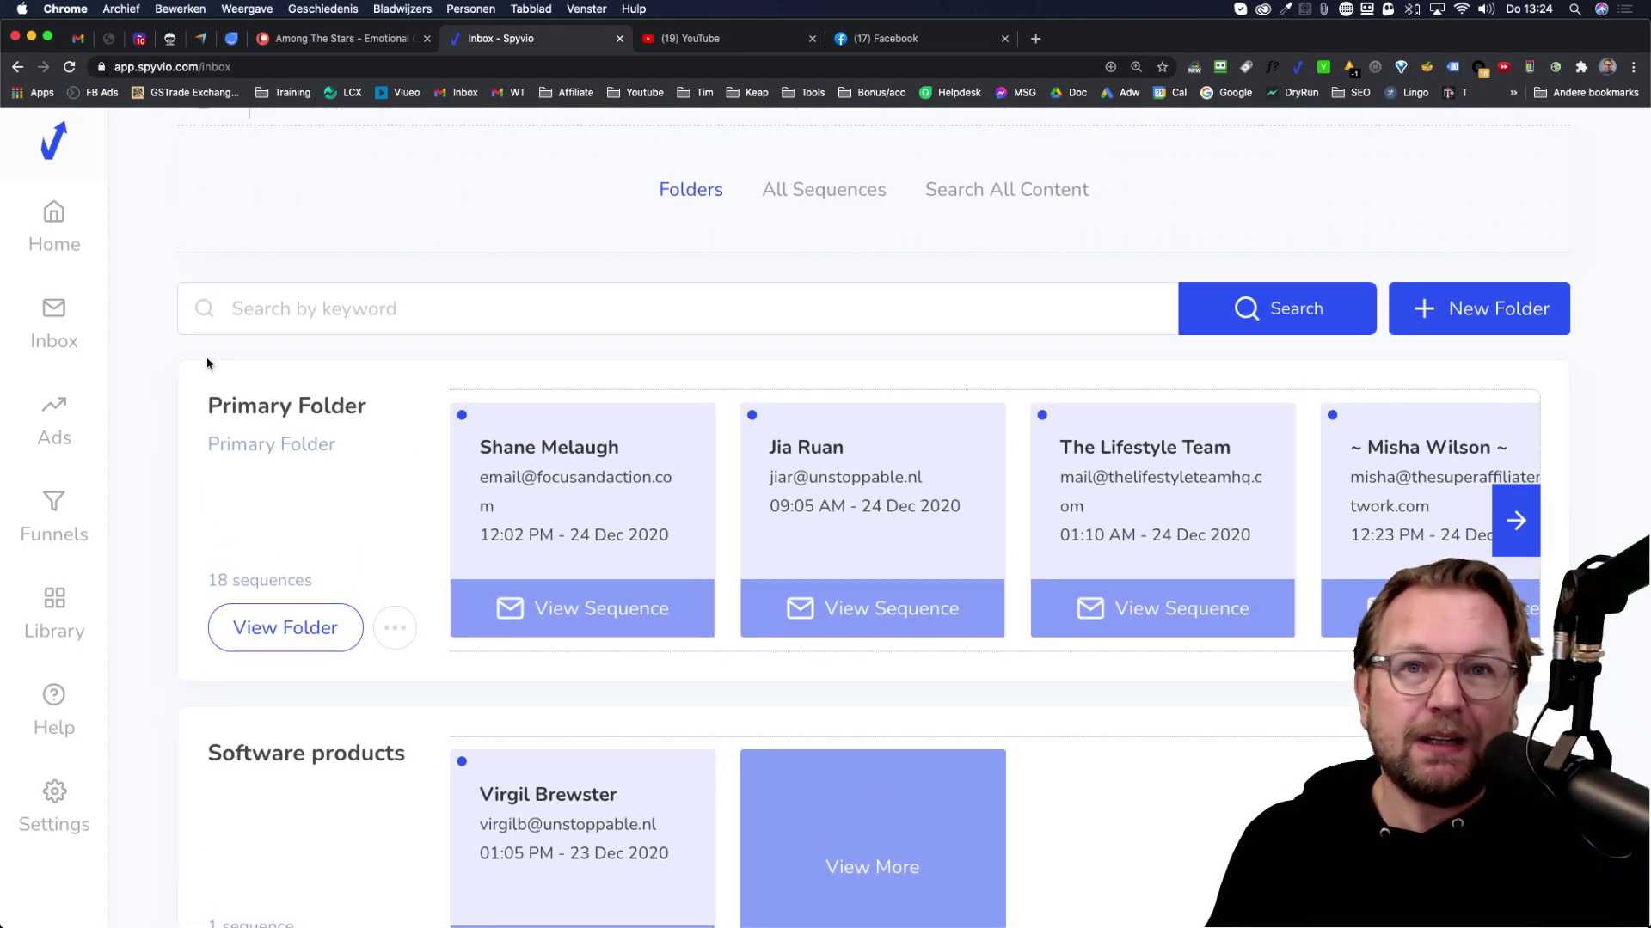
Navigate to the Cold Leads list from the Inbox panel
left_click(52, 325)
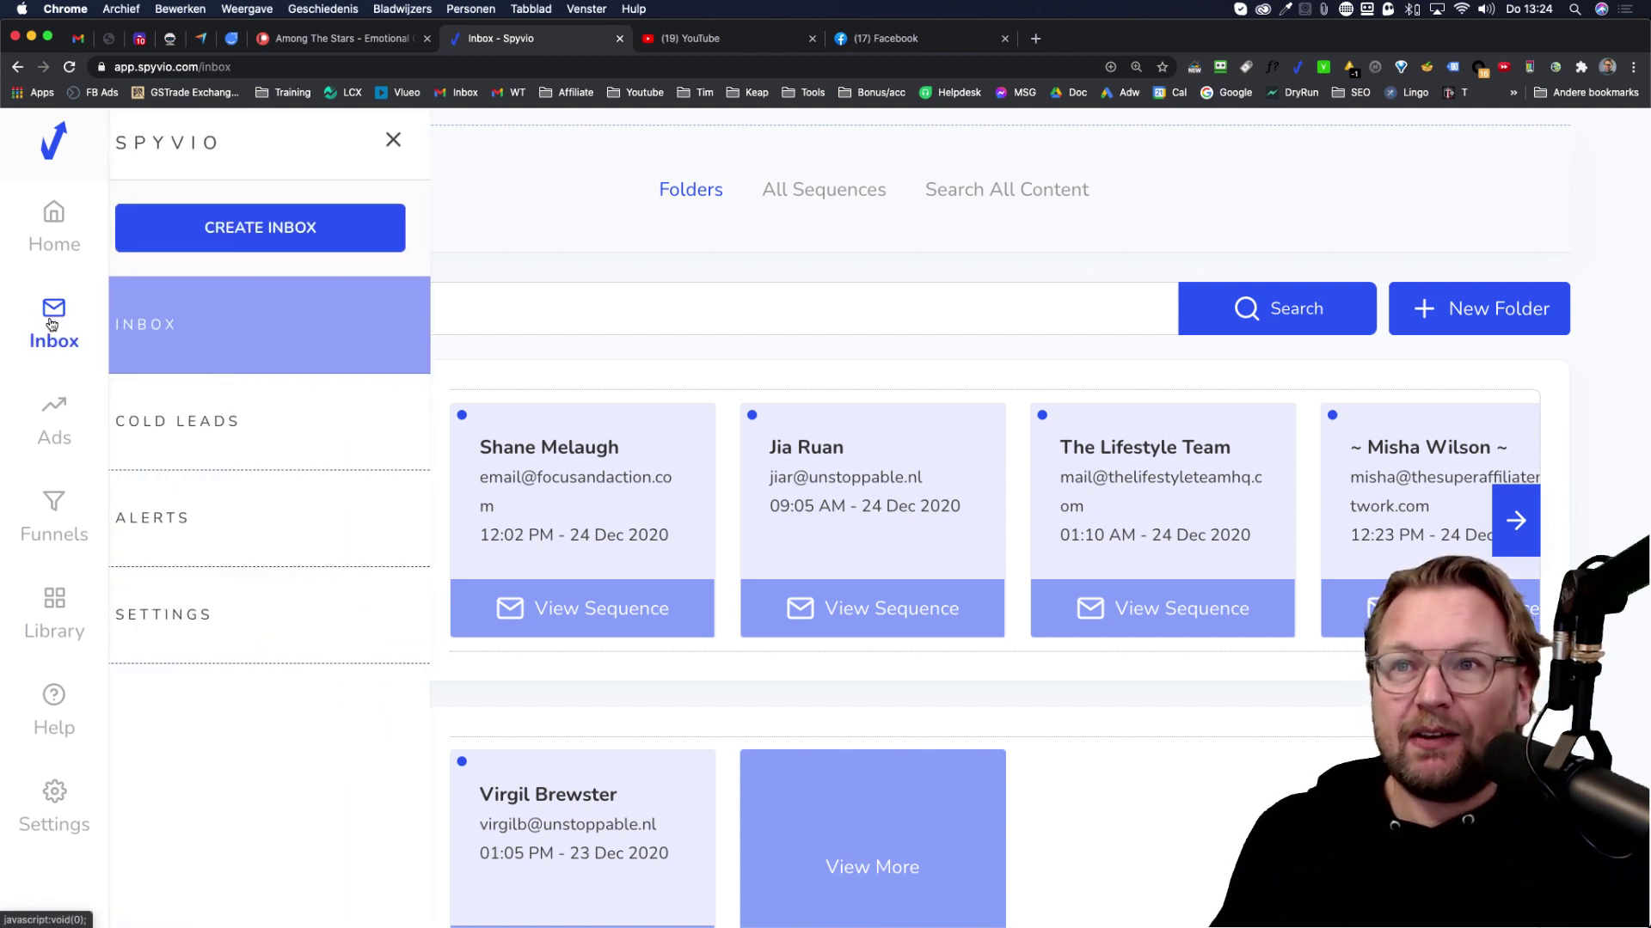
left_click(201, 427)
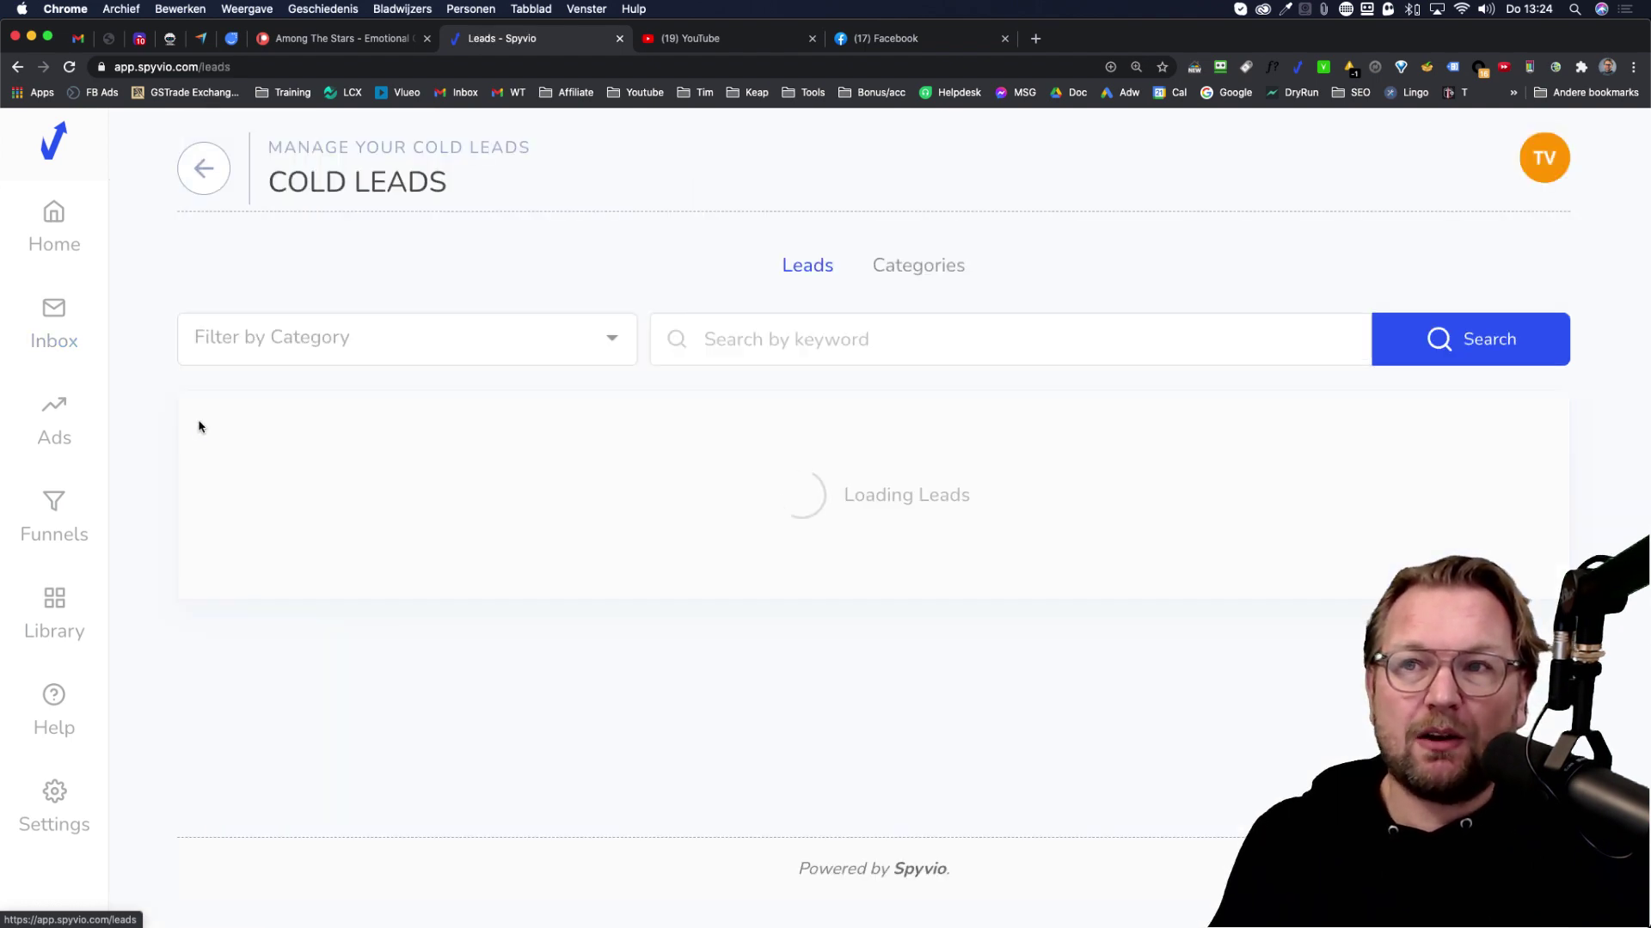
scroll(489, 609, "down", 2)
scroll(488, 610, "down", 1)
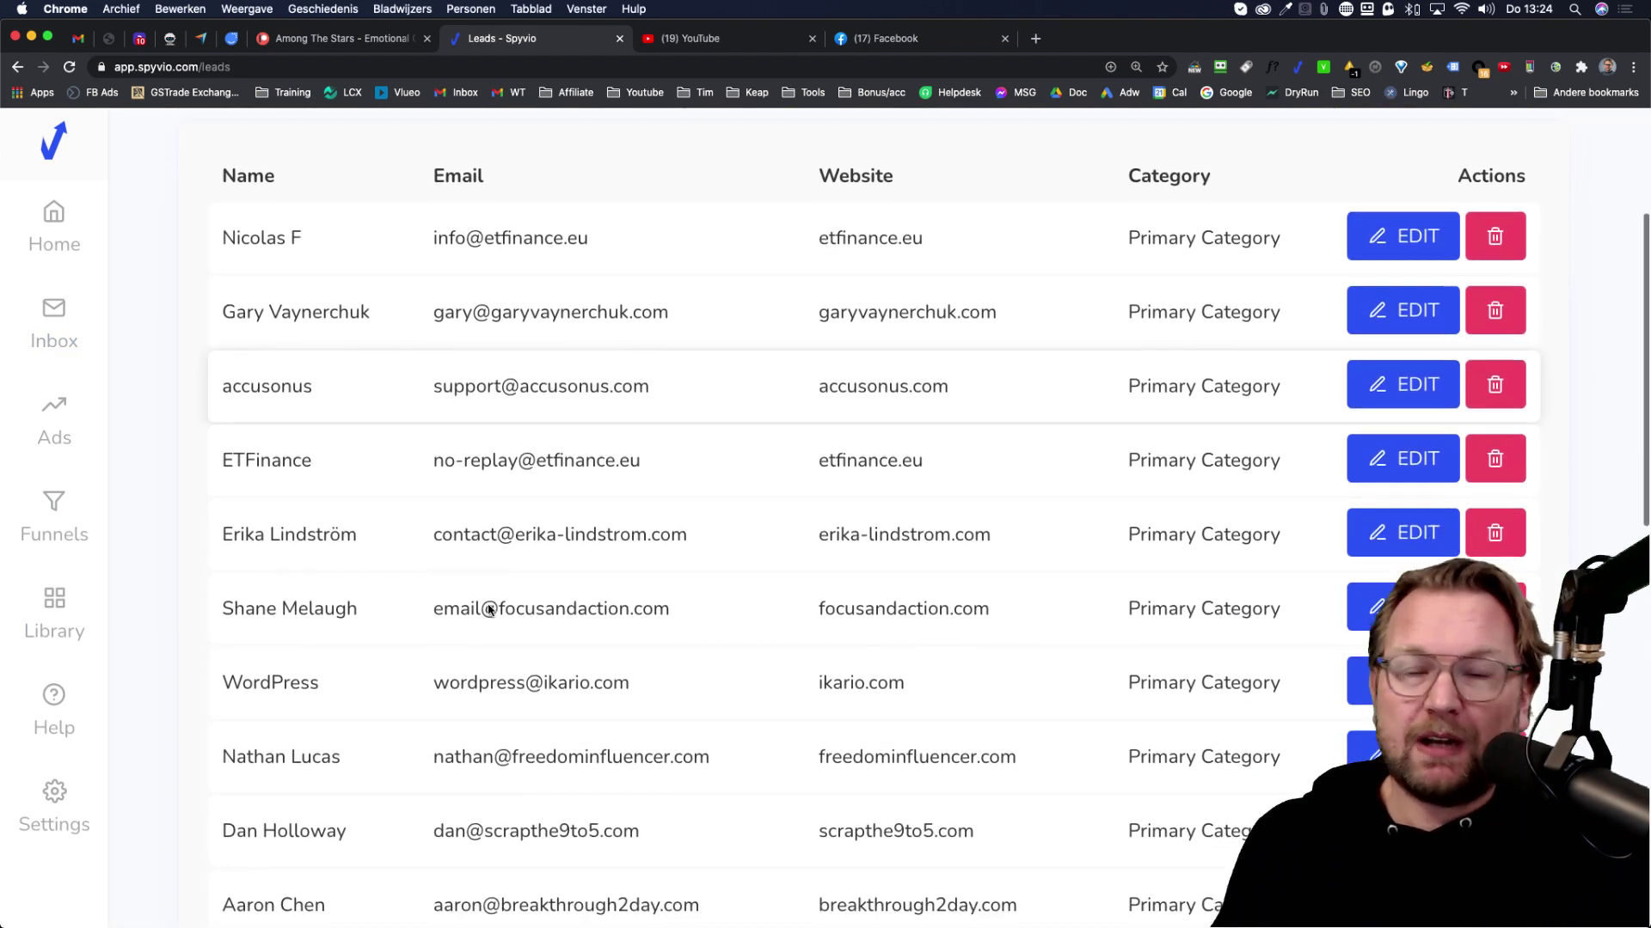
scroll(528, 574, "up", 3)
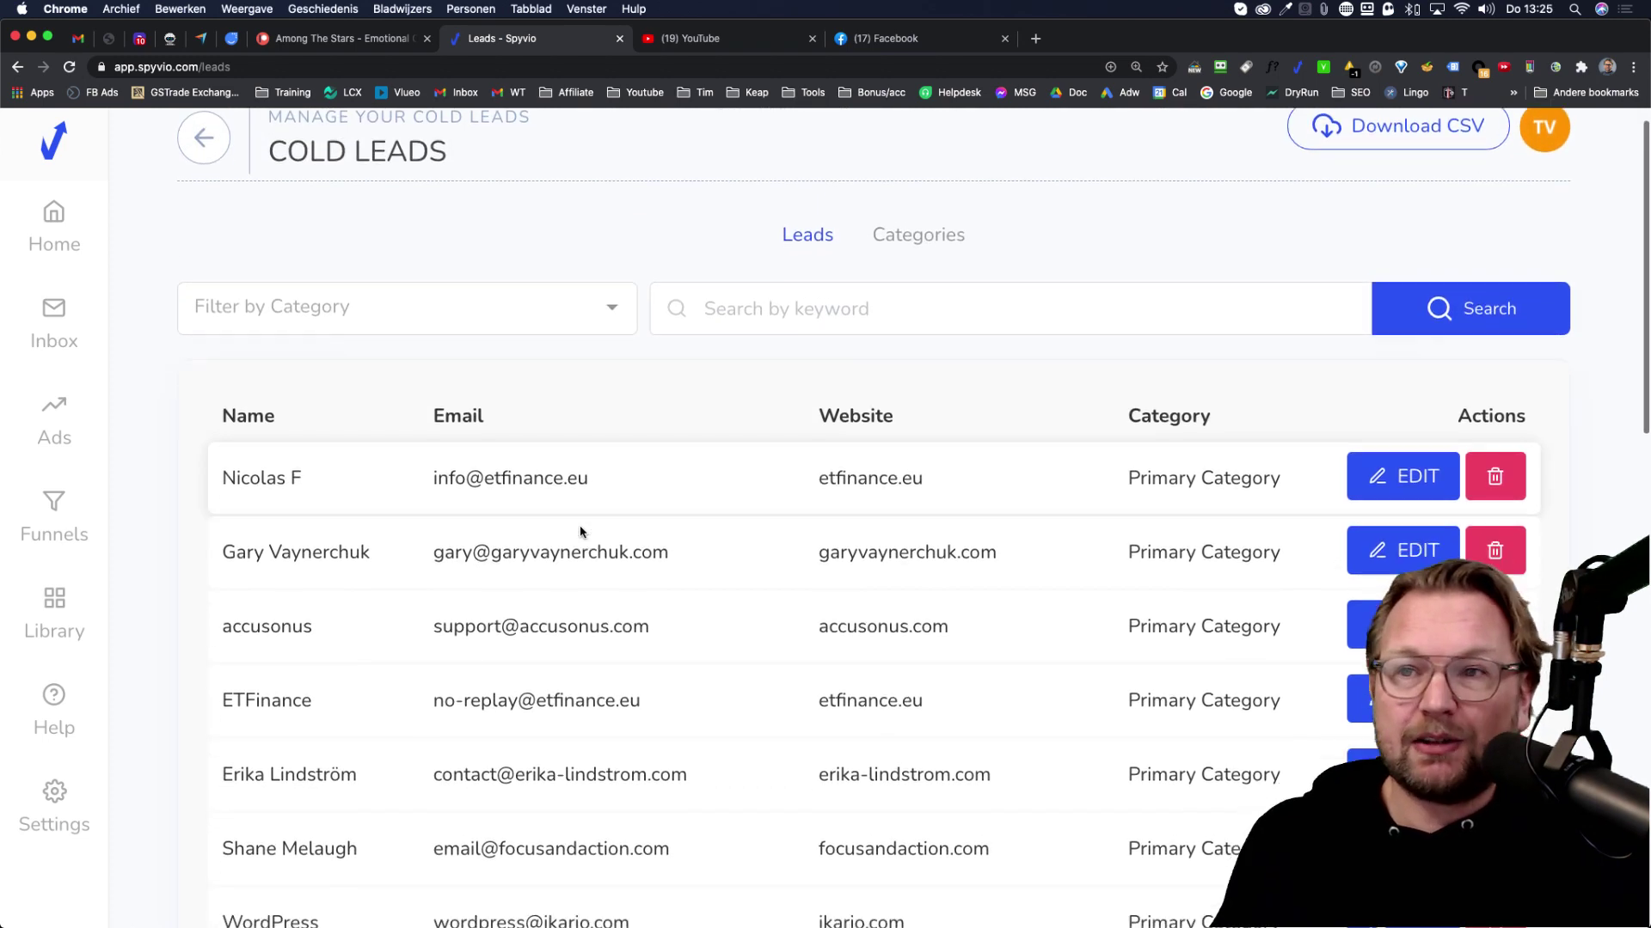
scroll(579, 534, "down", 2)
scroll(600, 451, "down", 1)
scroll(590, 486, "down", 2)
scroll(587, 484, "down", 1)
scroll(587, 483, "down", 2)
scroll(584, 486, "down", 2)
scroll(585, 487, "down", 1)
scroll(583, 485, "down", 2)
scroll(583, 488, "down", 2)
scroll(584, 491, "down", 2)
scroll(584, 491, "up", 3)
scroll(585, 490, "up", 2)
scroll(585, 490, "up", 2)
scroll(585, 490, "up", 2)
scroll(584, 491, "up", 1)
scroll(584, 491, "up", 1)
scroll(584, 490, "up", 3)
scroll(584, 491, "up", 1)
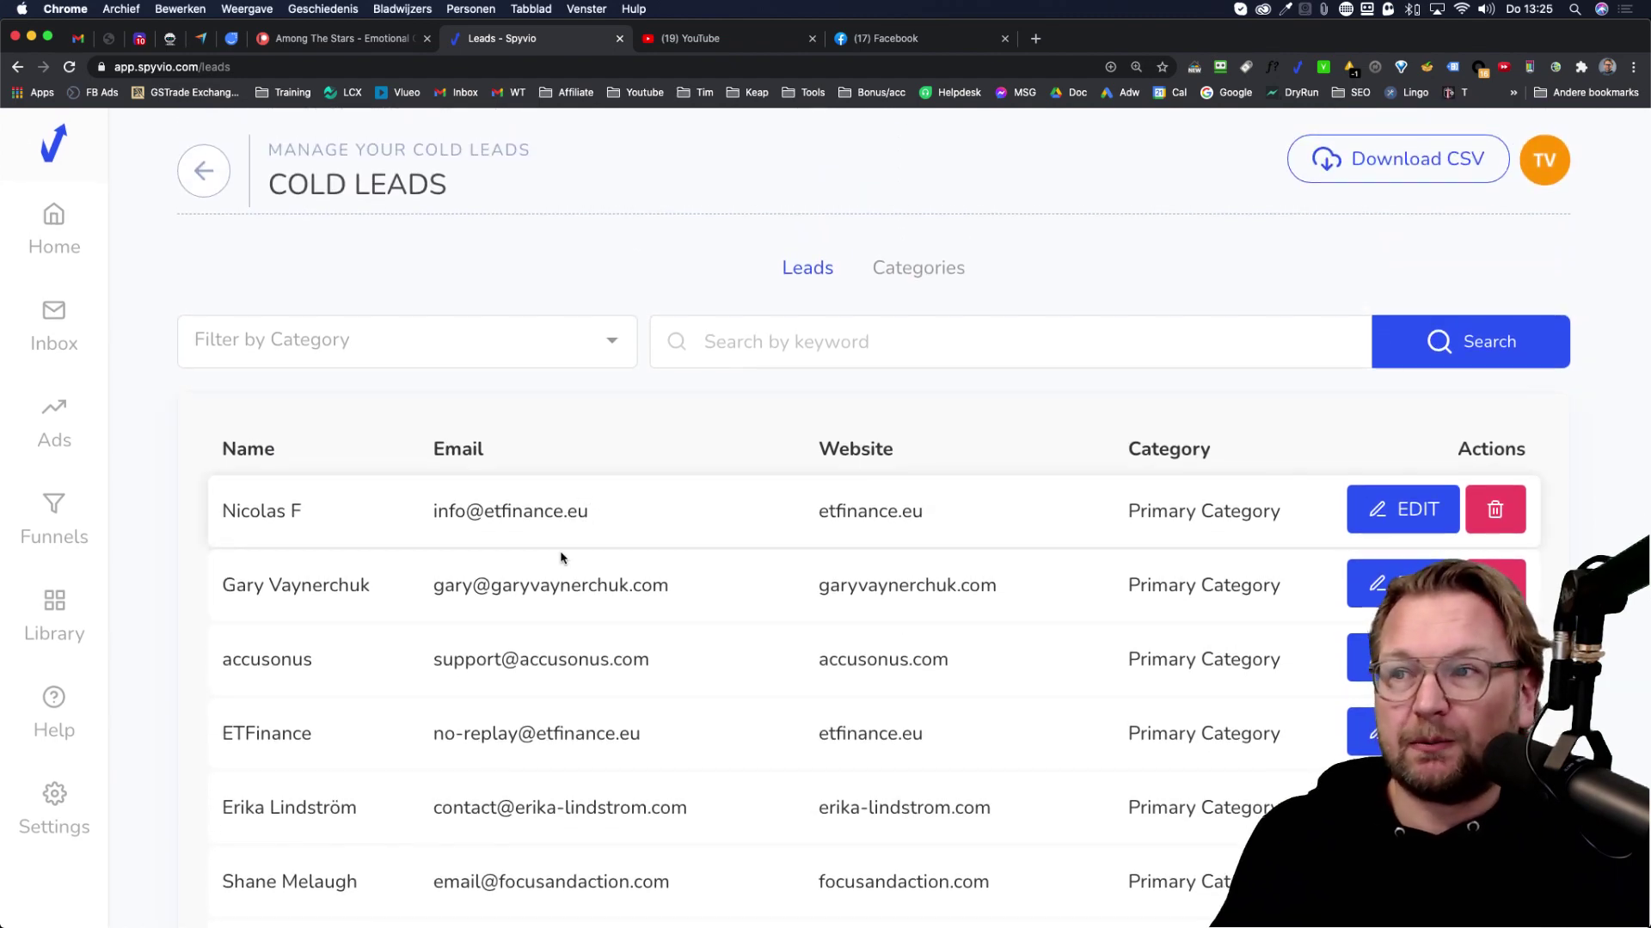
scroll(776, 524, "down", 2)
scroll(775, 526, "down", 1)
scroll(771, 522, "up", 3)
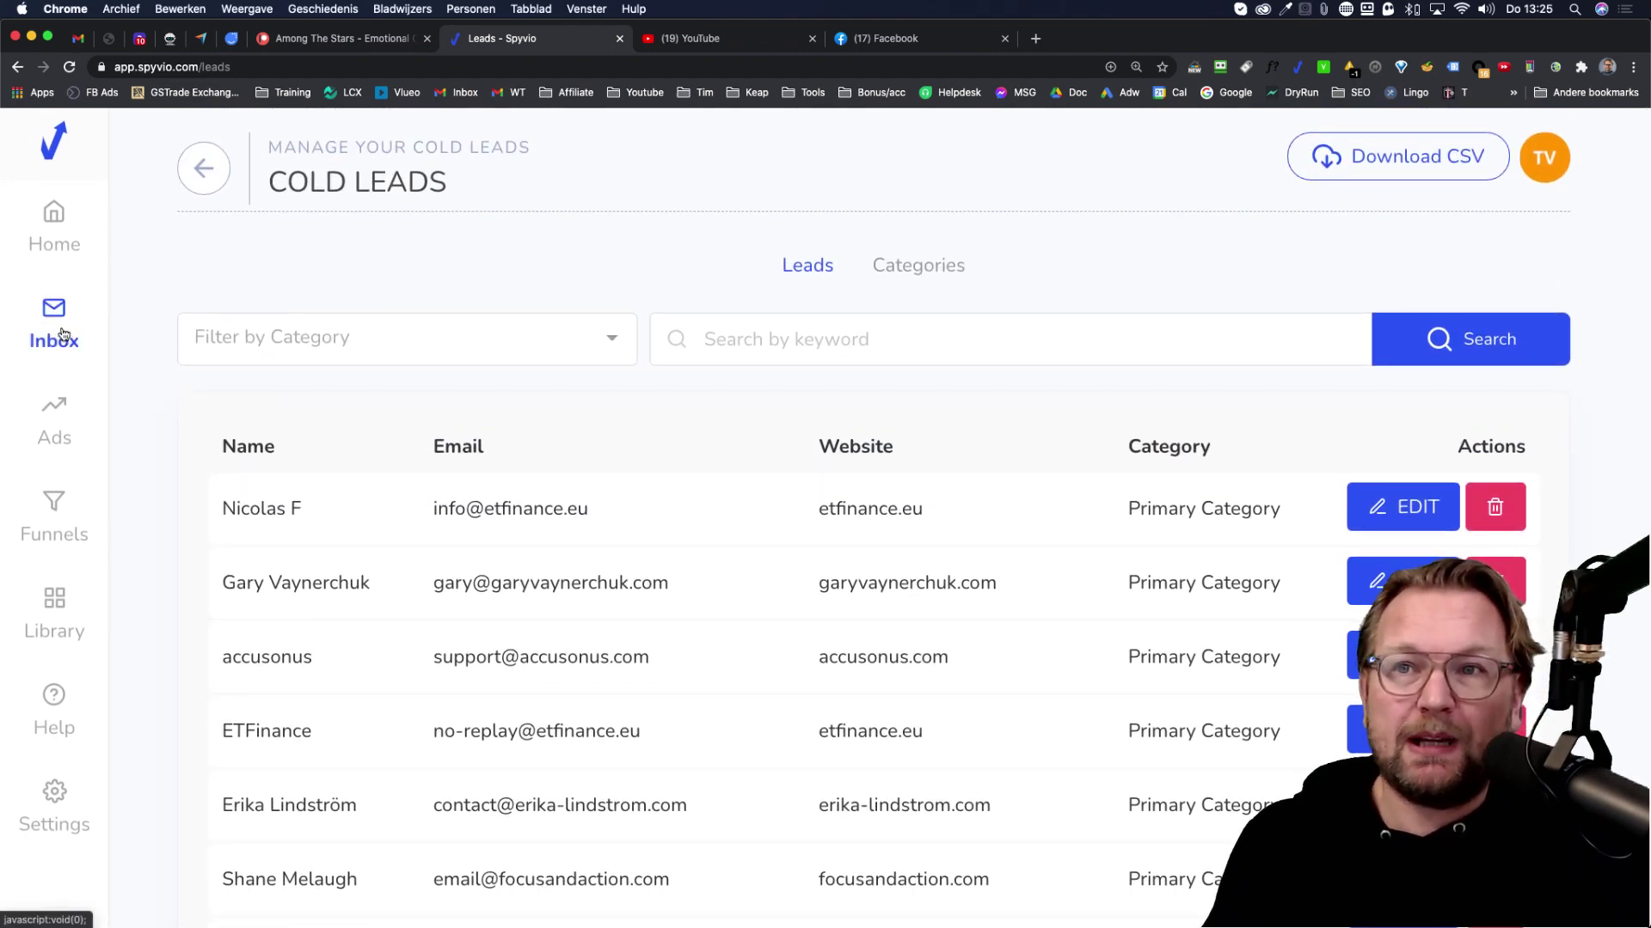
Go to the Alerts page and start setting up a new alert
left_click(62, 335)
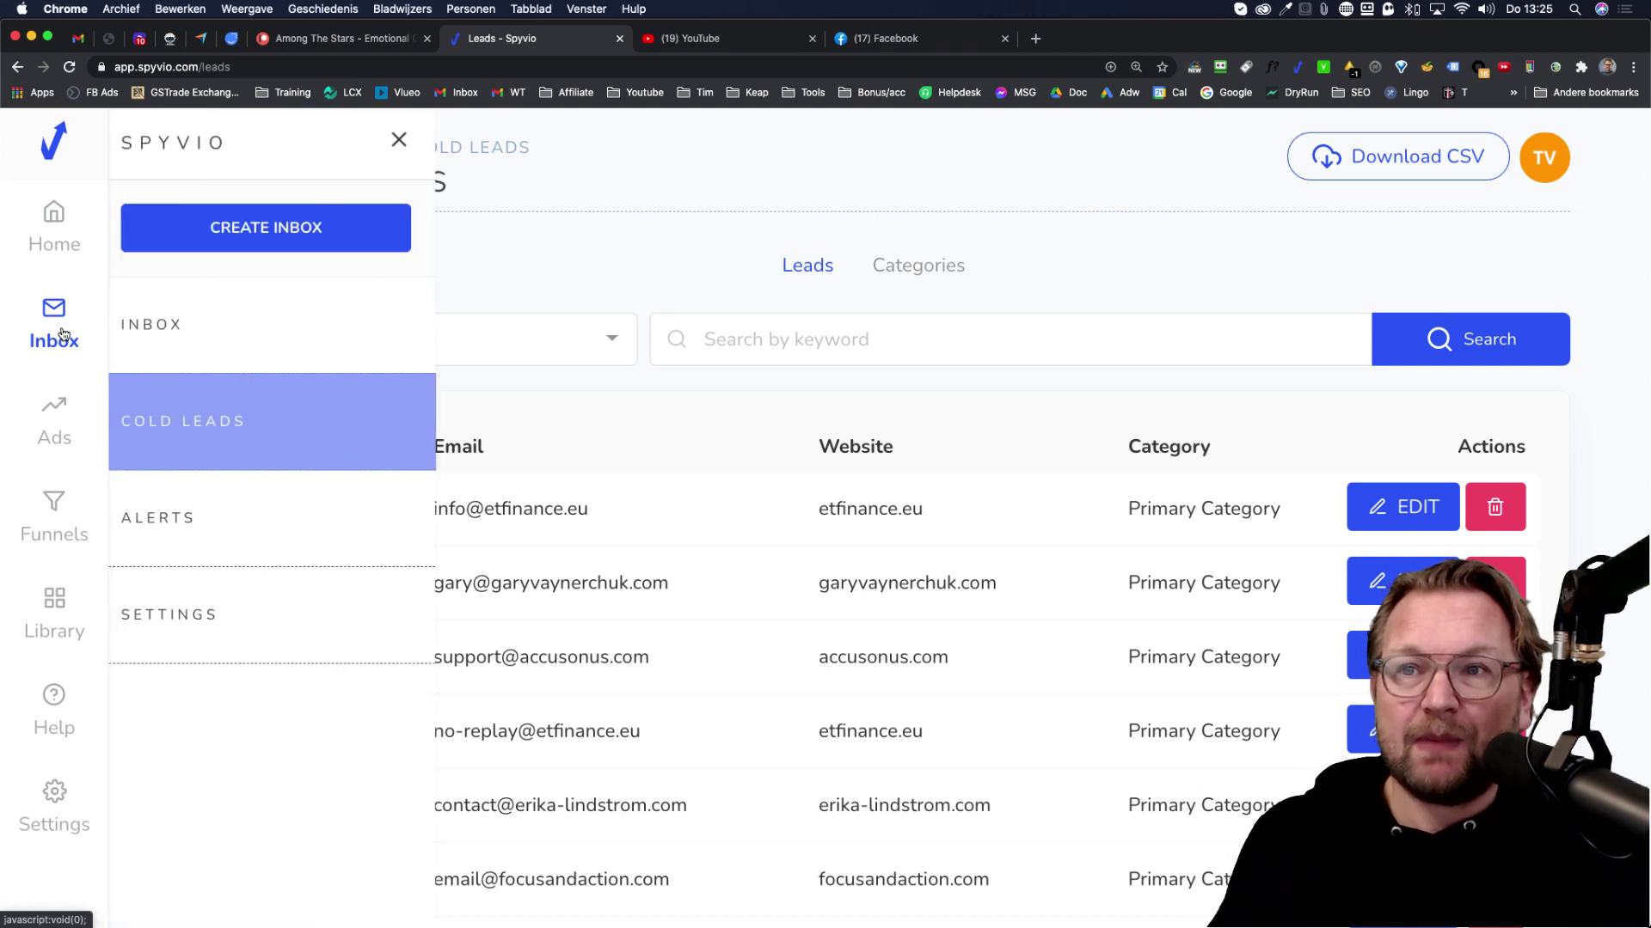
left_click(190, 533)
left_click(820, 495)
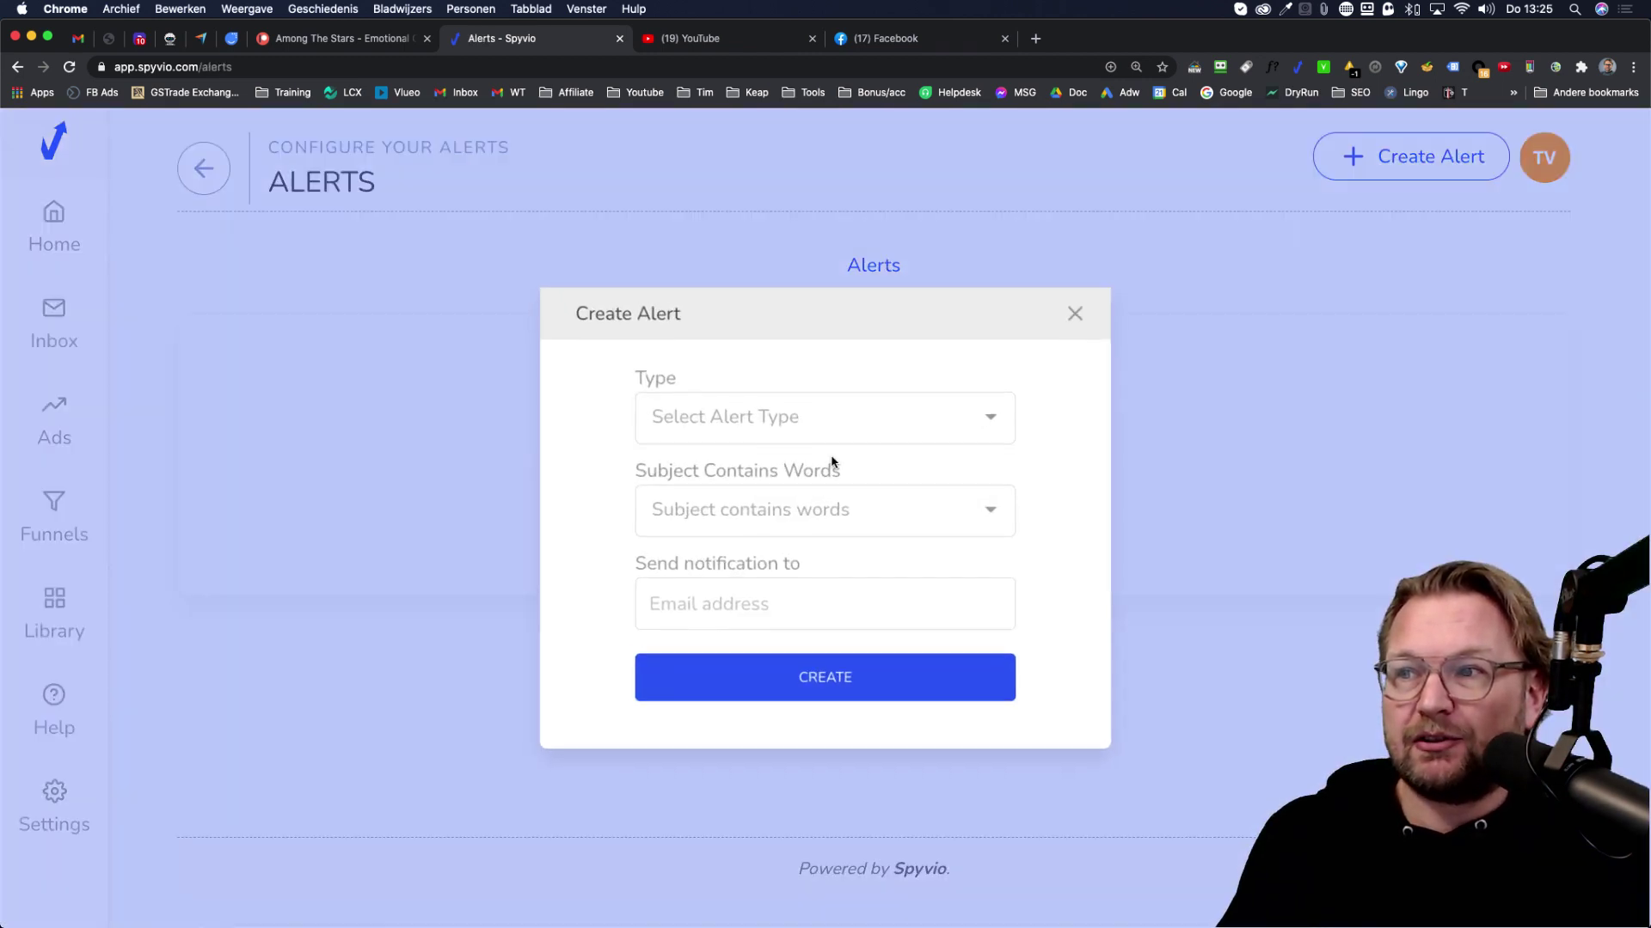
Peek at the alert Type and Subject word options, then dismiss the new alert form unconfigured
left_click(730, 423)
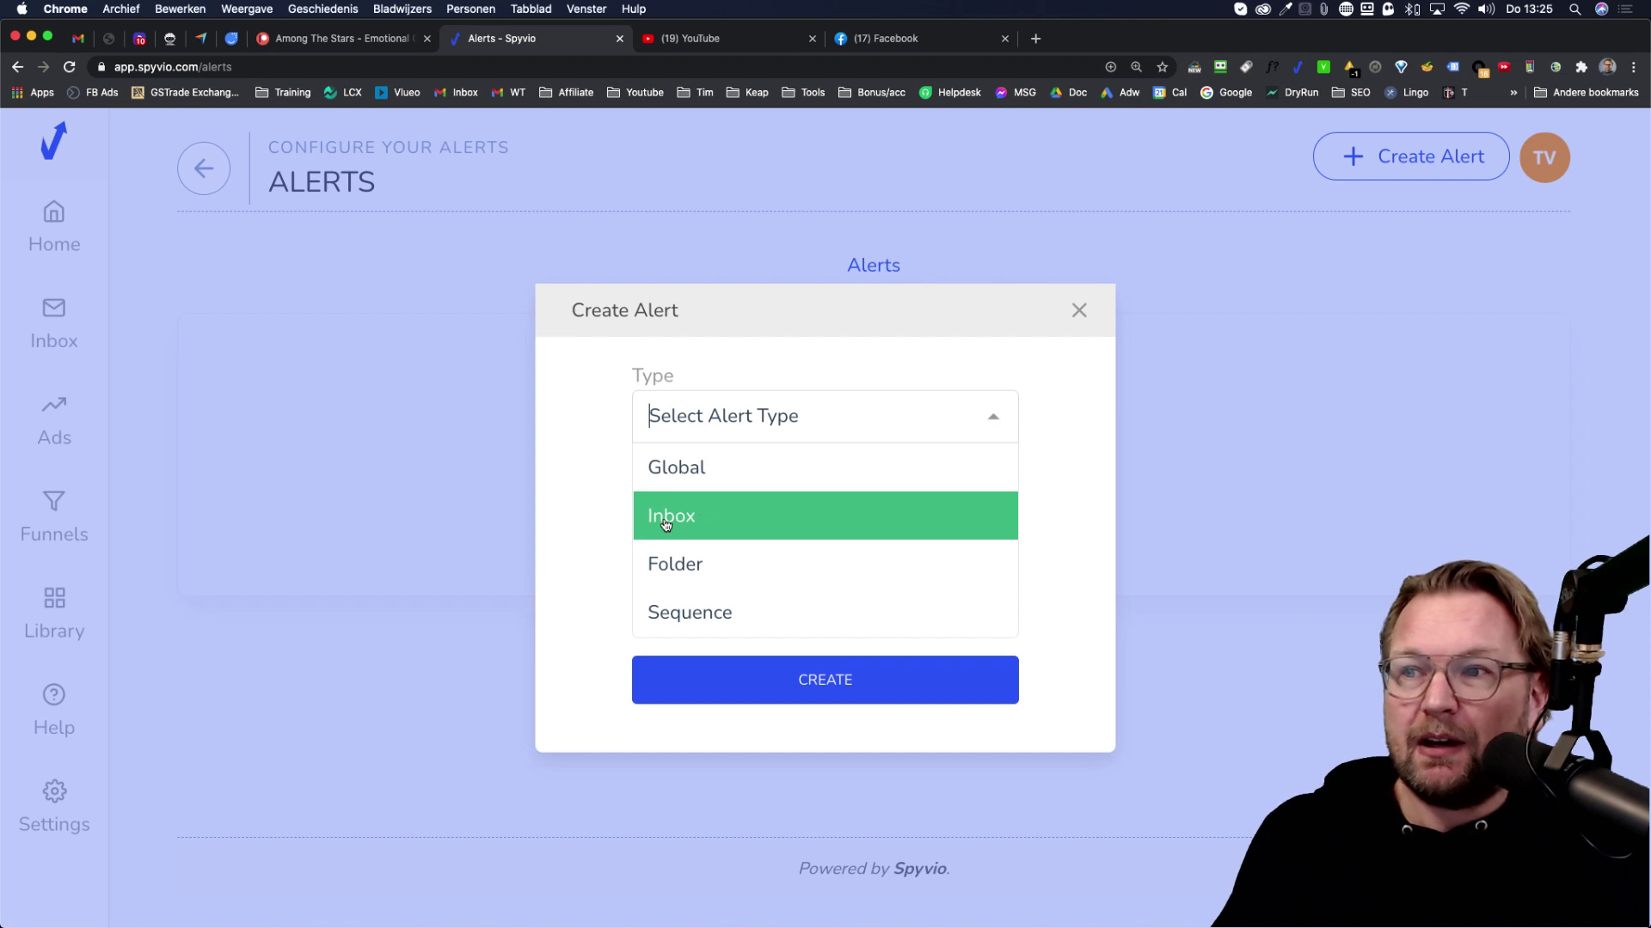
left_click(564, 465)
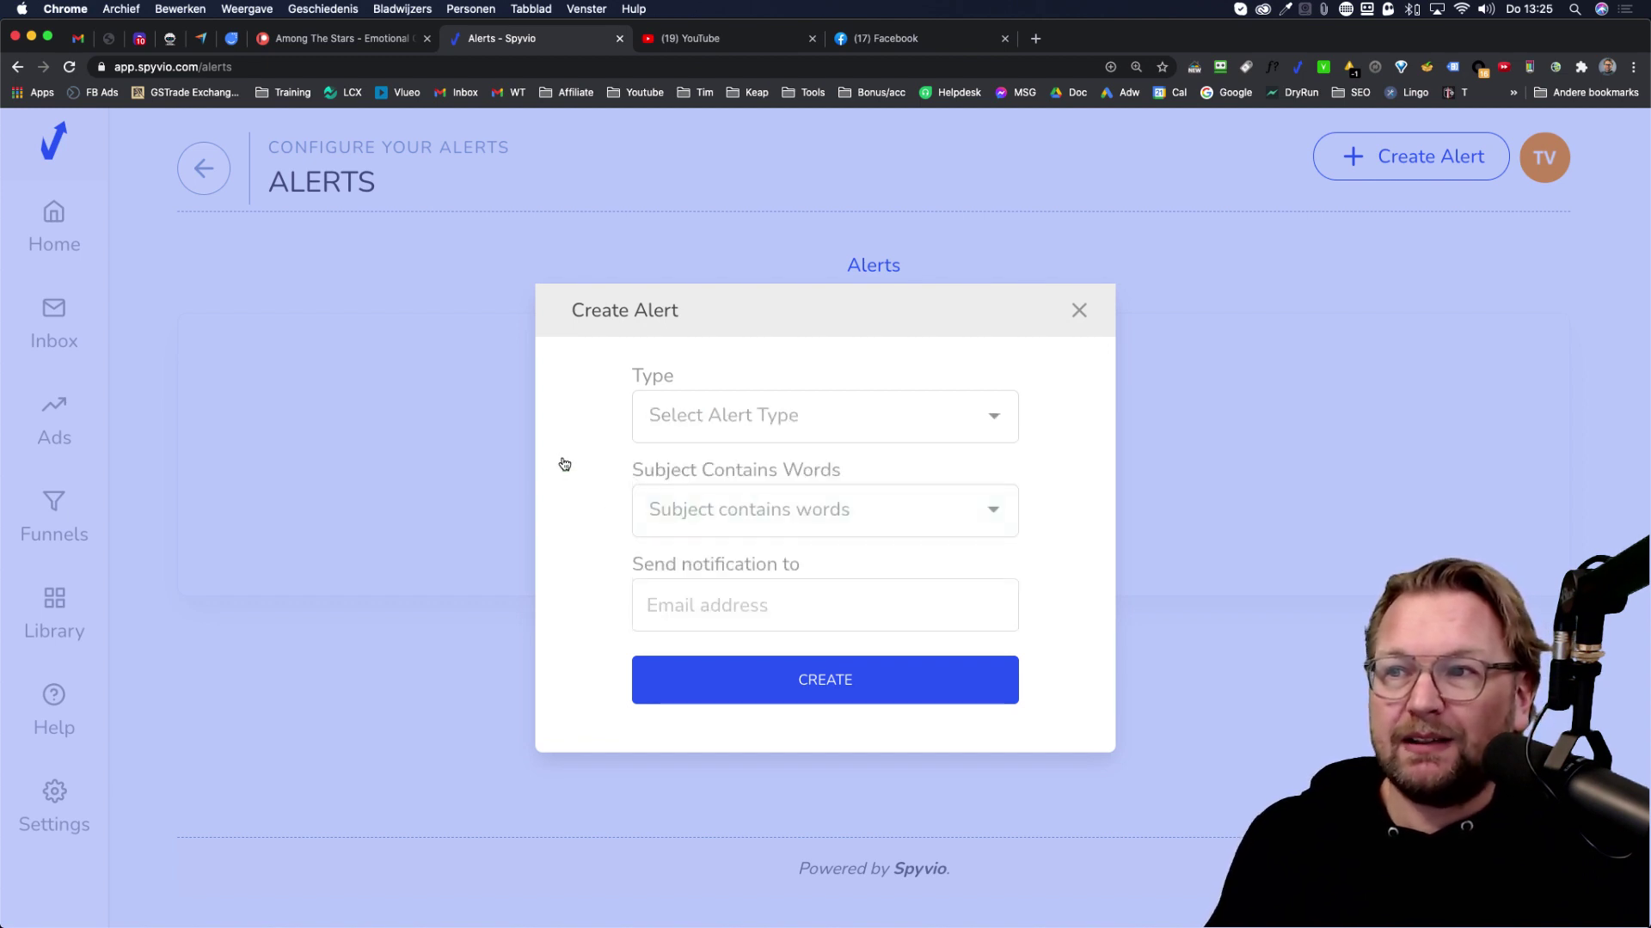
left_click(722, 516)
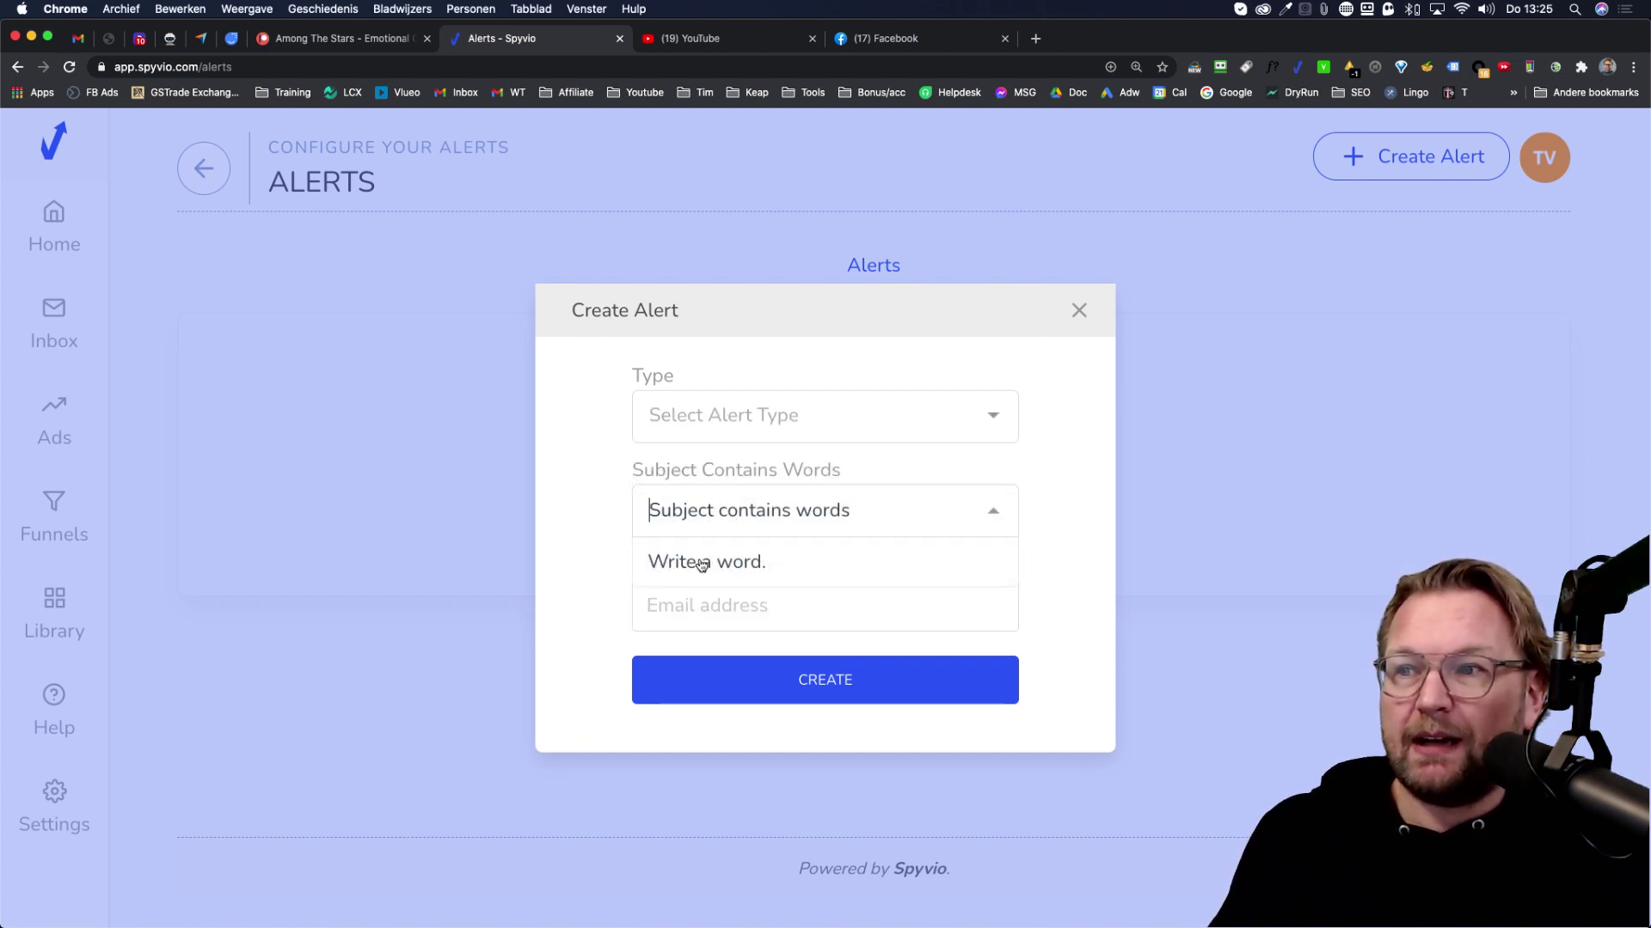
left_click(564, 523)
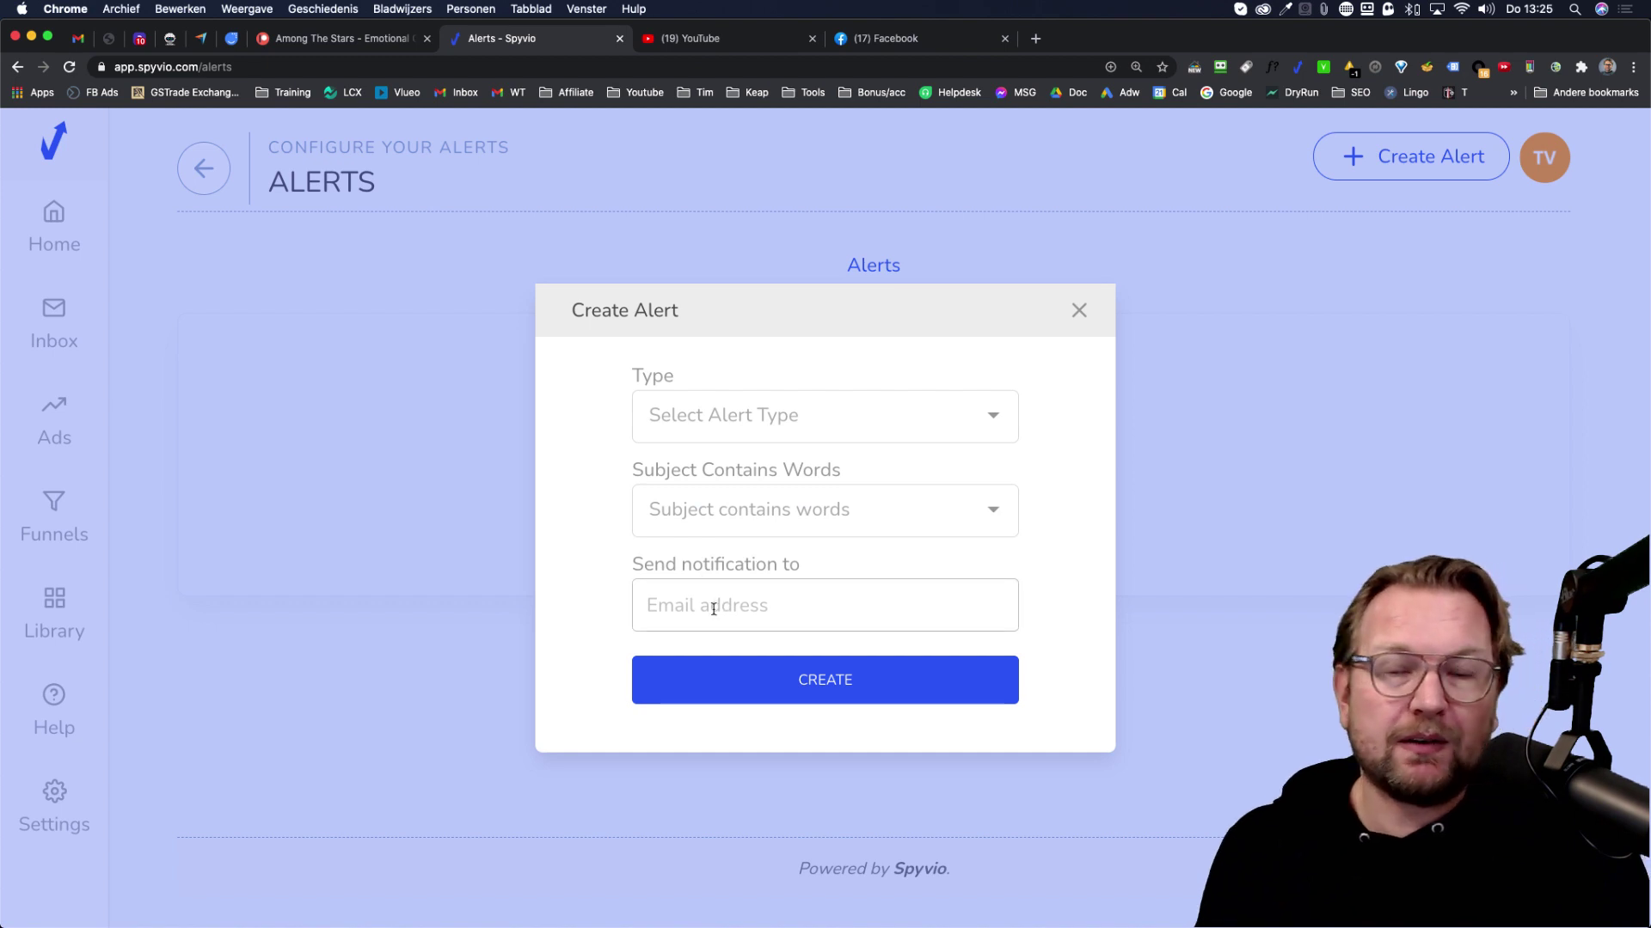
left_click(1079, 313)
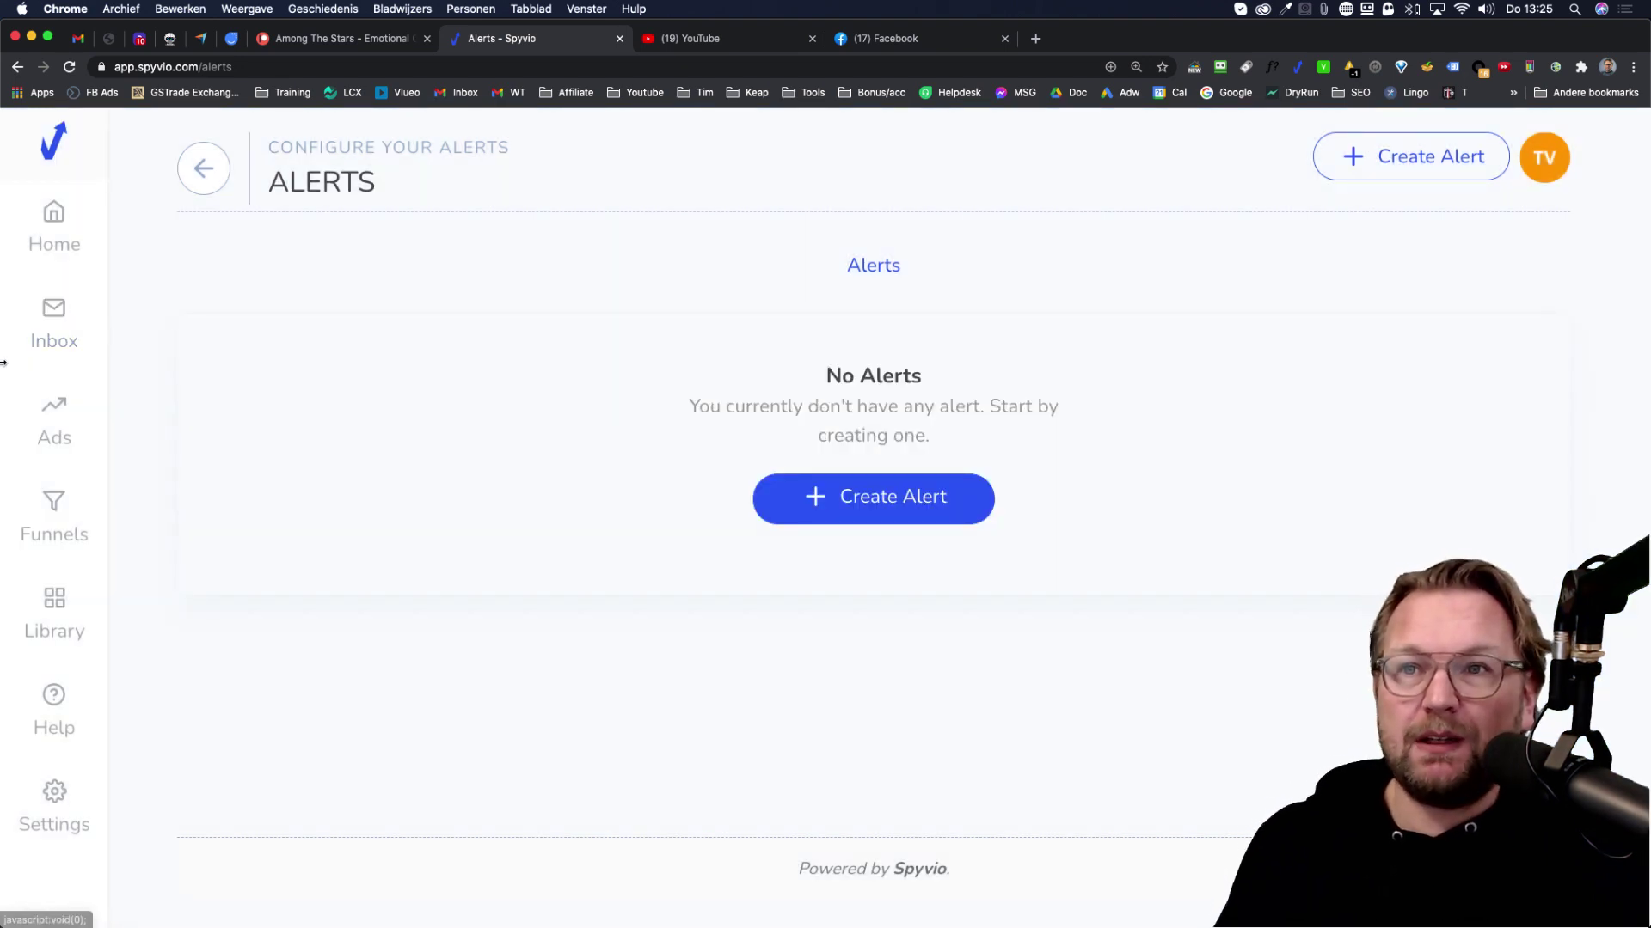
Go to the All Ads library from the sidebar Ads flyout
left_click(47, 413)
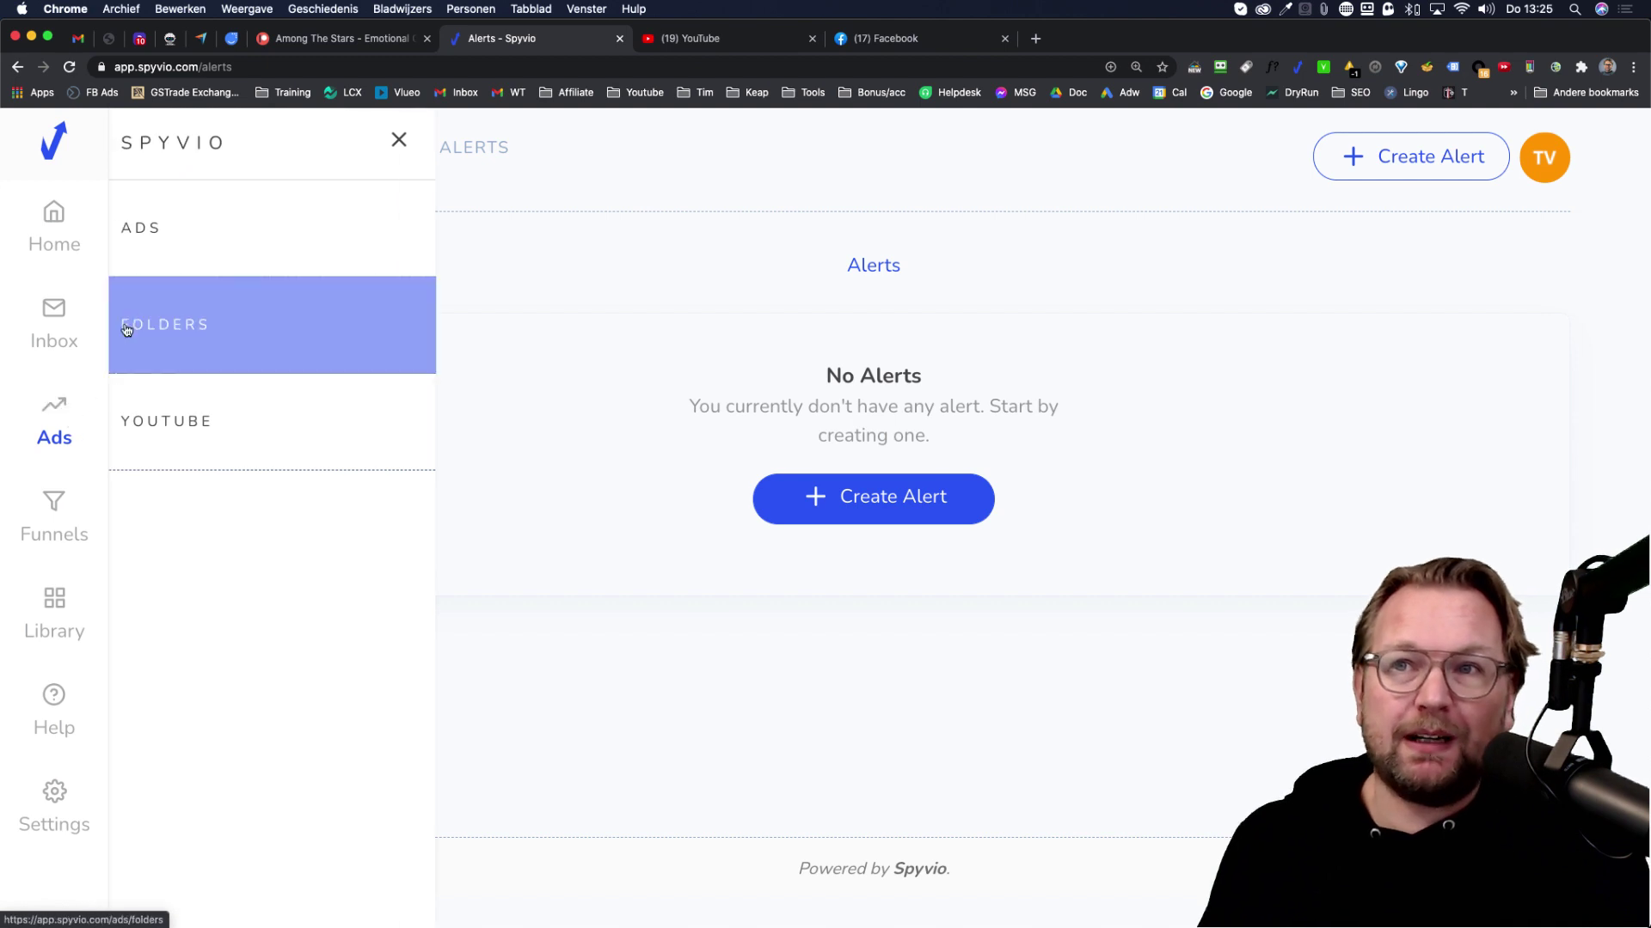
left_click(146, 233)
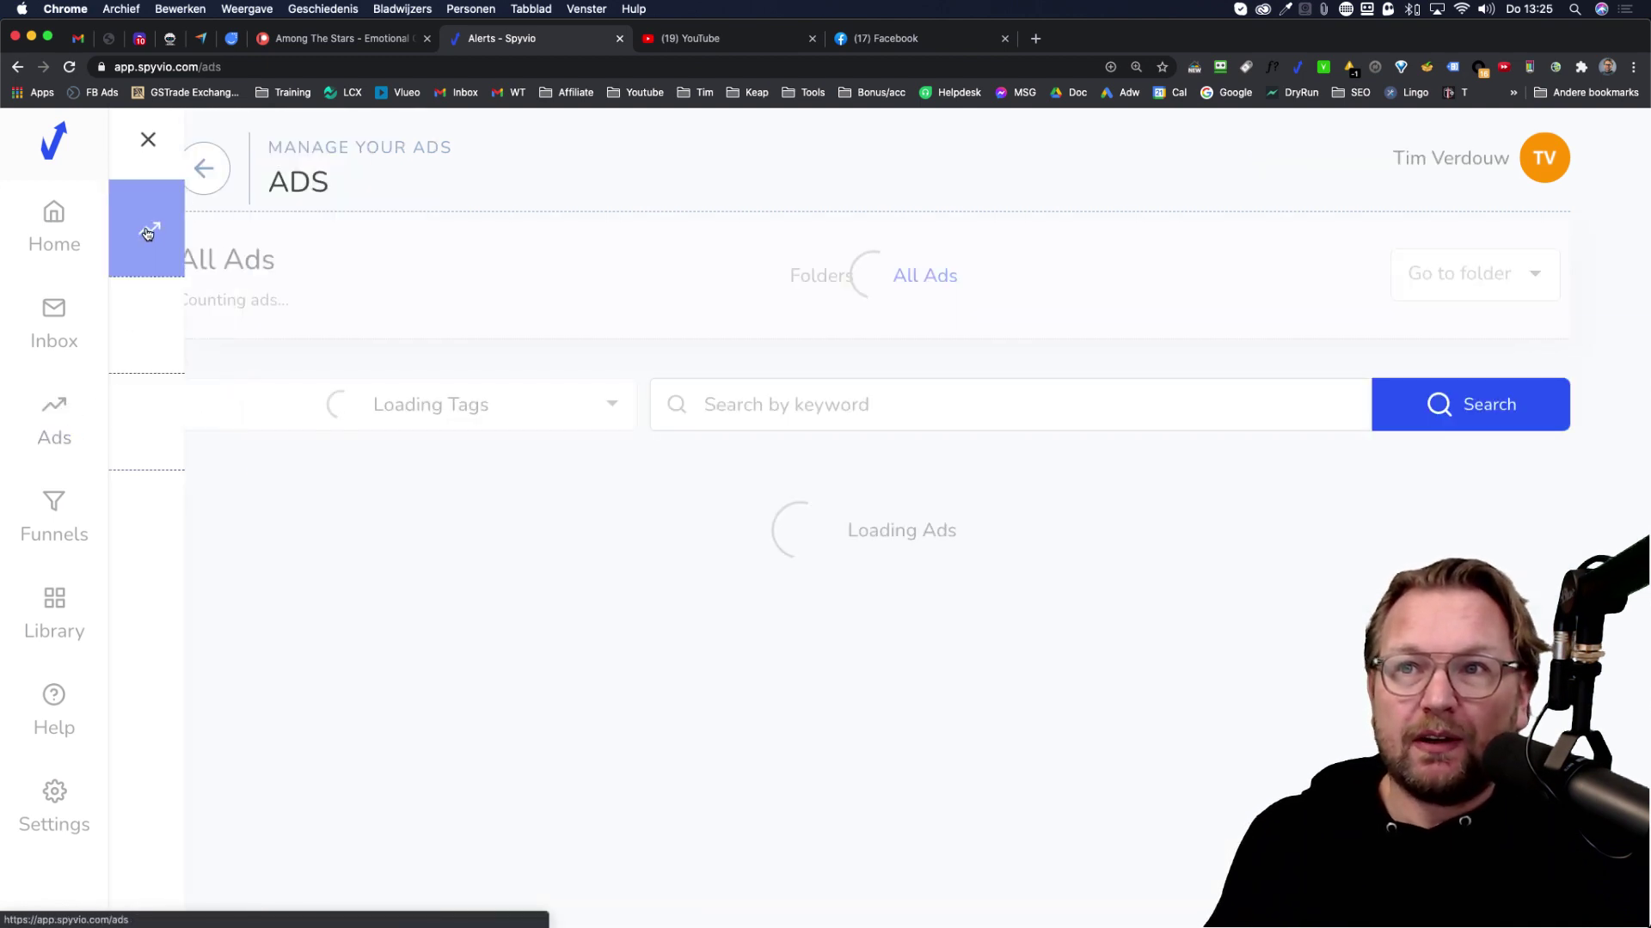
scroll(391, 445, "down", 1)
scroll(392, 445, "down", 2)
scroll(391, 445, "up", 1)
scroll(392, 446, "down", 3)
scroll(391, 445, "down", 2)
scroll(390, 445, "down", 2)
scroll(391, 444, "up", 5)
scroll(391, 445, "up", 2)
scroll(391, 445, "up", 1)
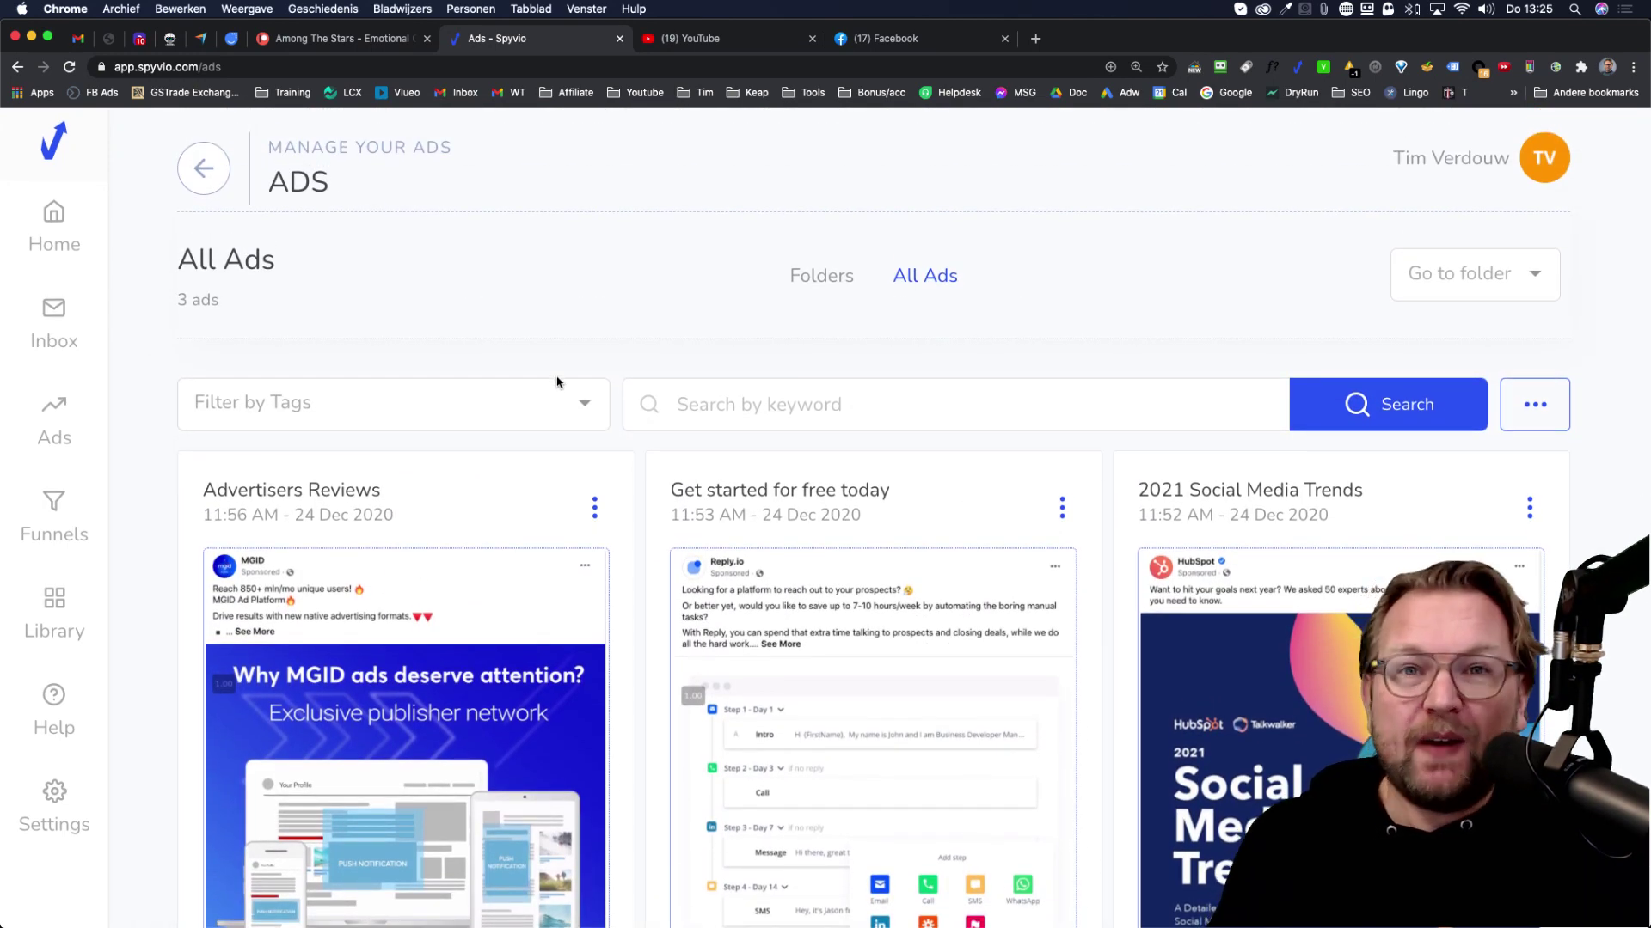
Switch to the Facebook tab showing the news feed
left_click(899, 43)
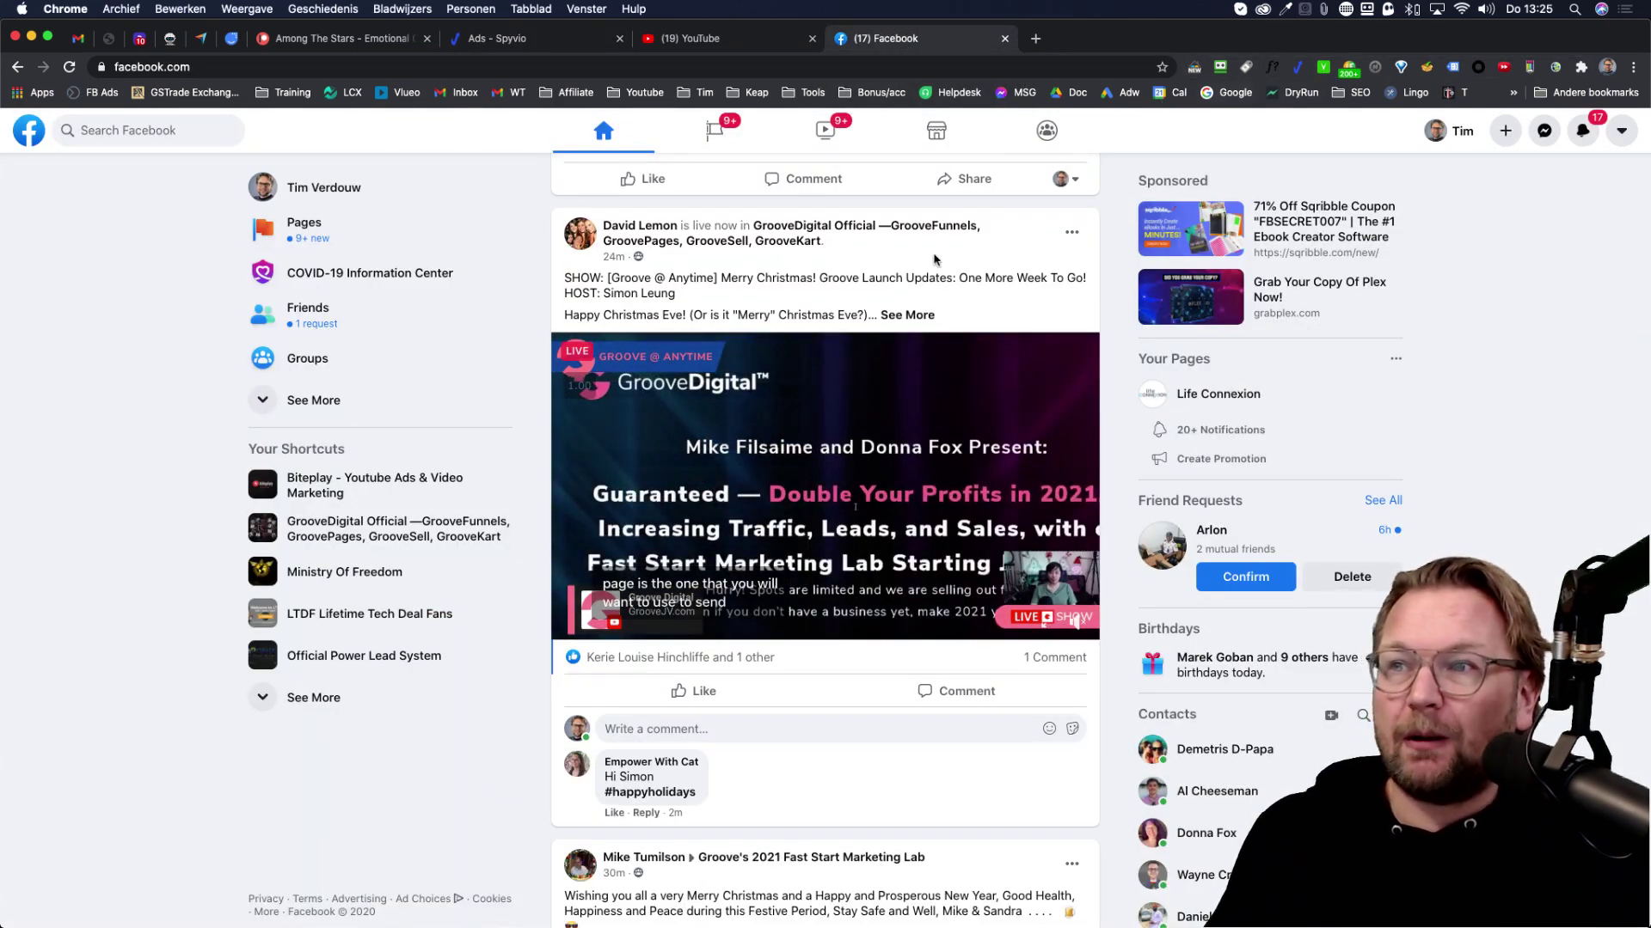
scroll(936, 259, "down", 3)
scroll(910, 309, "down", 3)
scroll(877, 343, "down", 1)
scroll(822, 377, "down", 2)
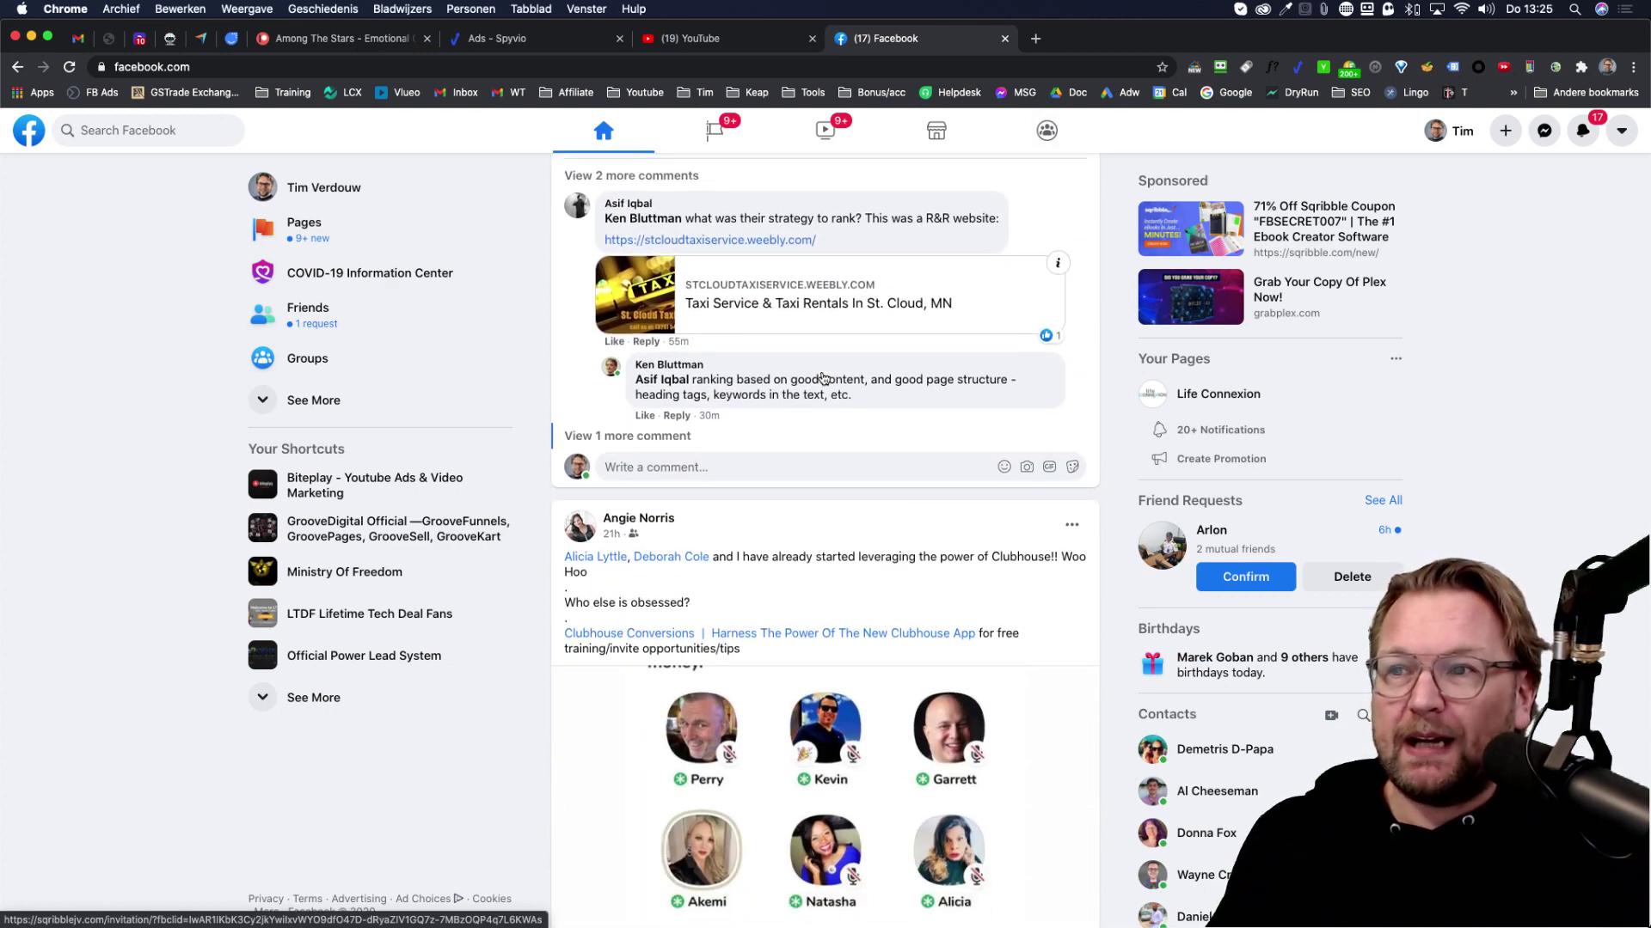
scroll(800, 371, "down", 3)
scroll(749, 368, "down", 3)
scroll(748, 364, "down", 2)
scroll(747, 366, "down", 2)
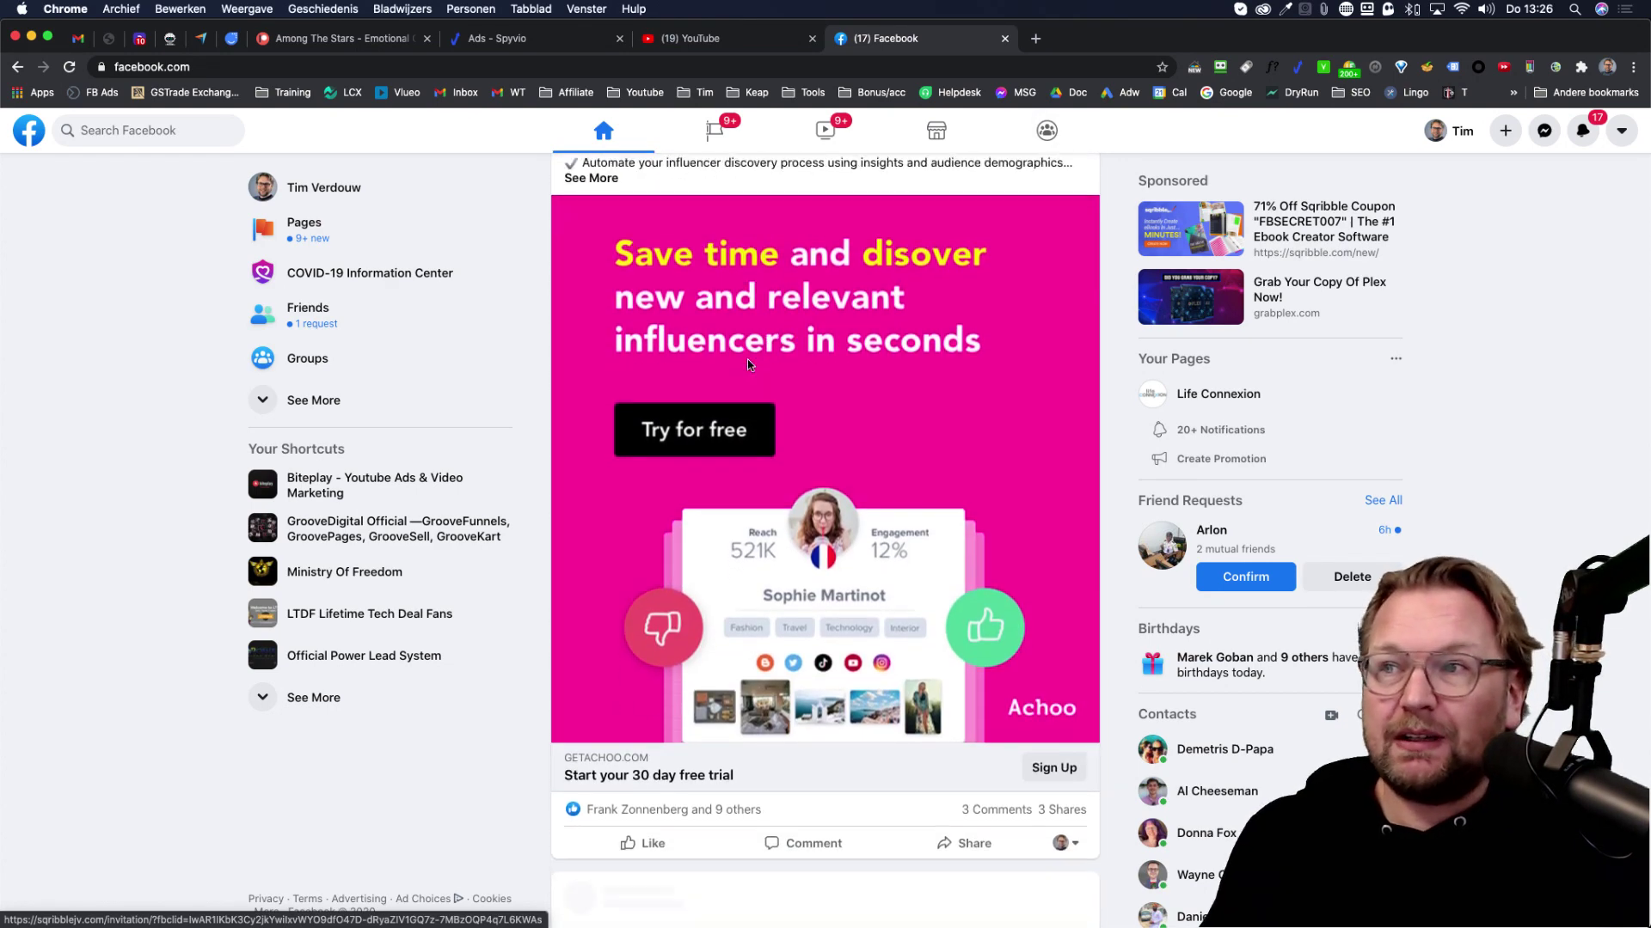
scroll(747, 365, "up", 1)
scroll(746, 364, "up", 1)
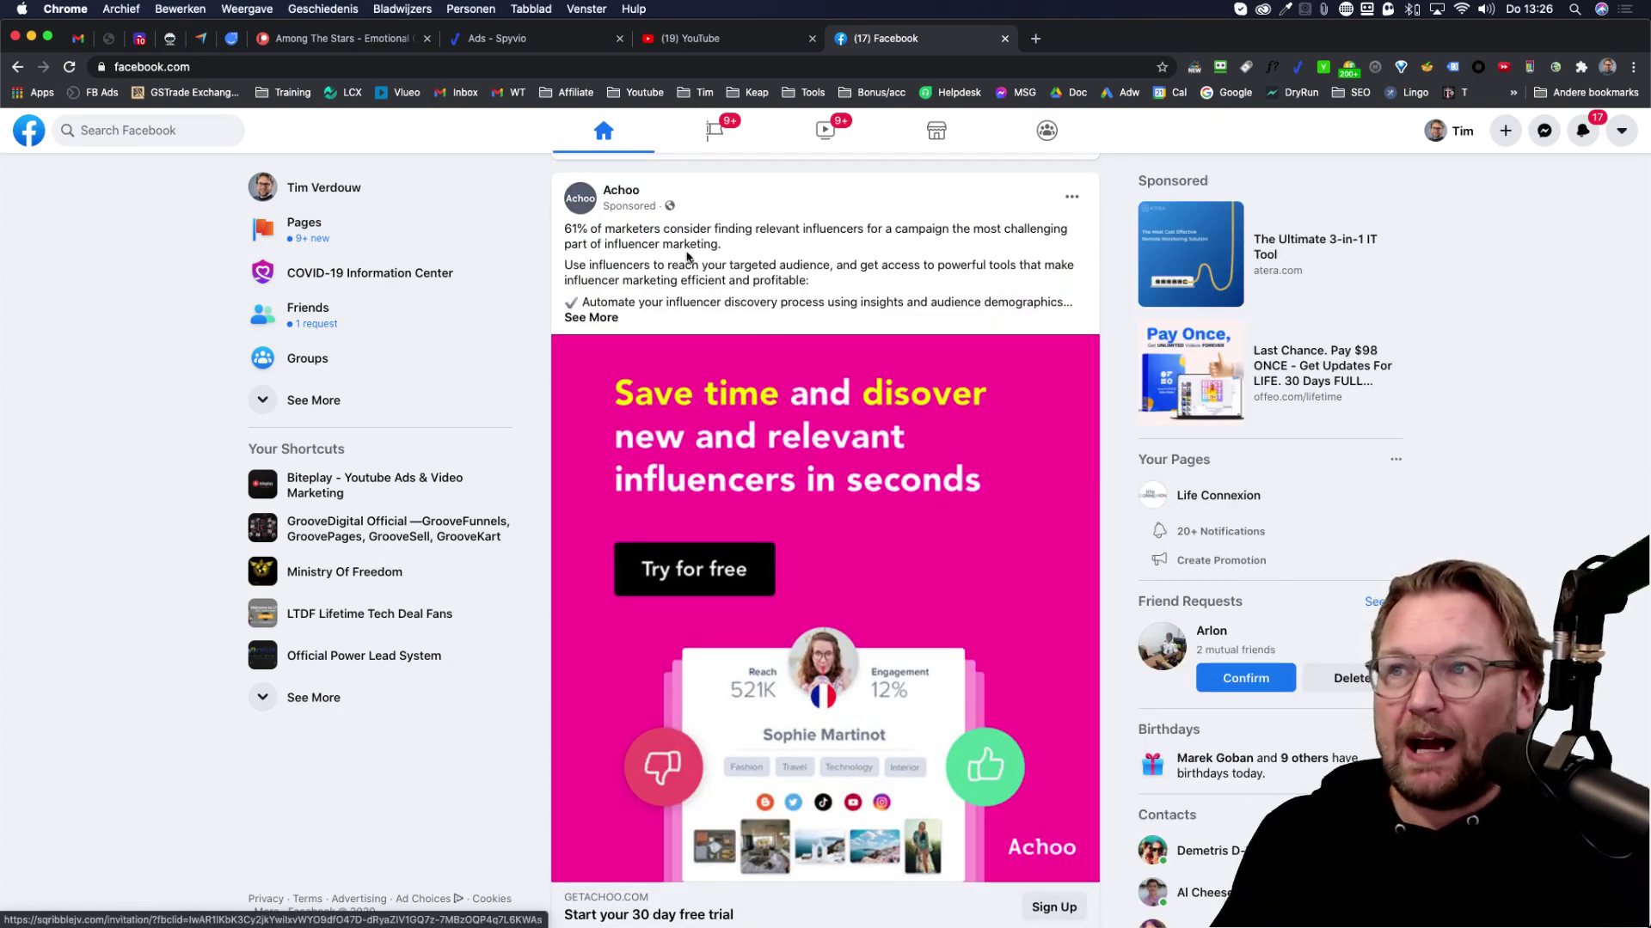
scroll(683, 265, "down", 1)
scroll(684, 265, "up", 1)
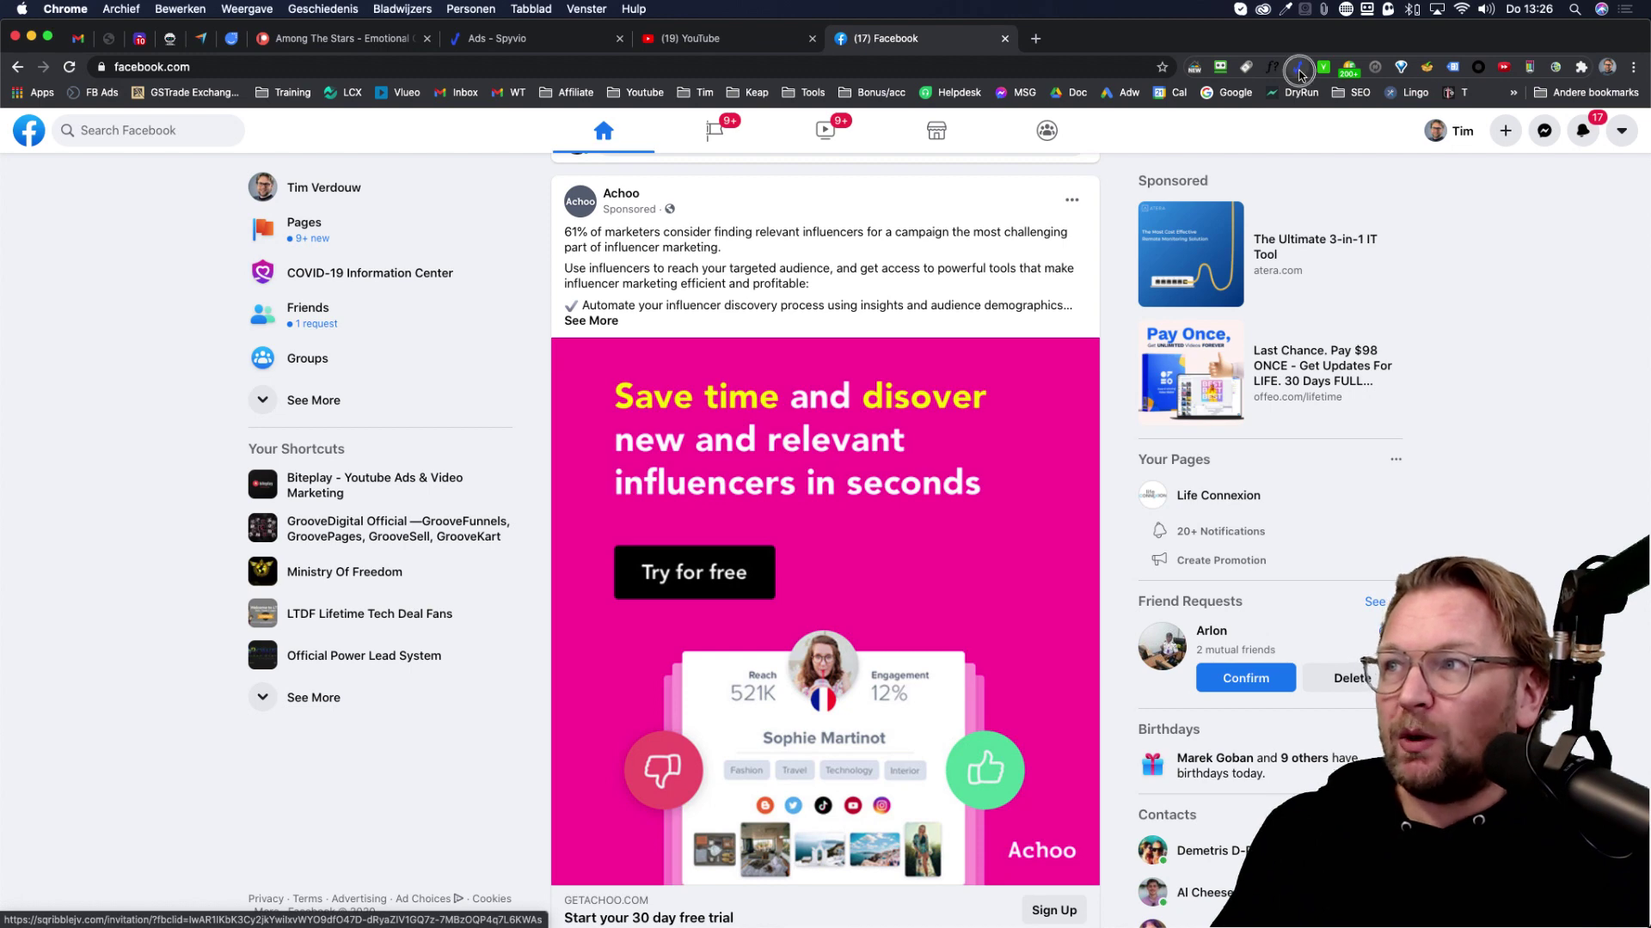
Capture the Achoo influencer ad as a region with the Spyvio extension and crop it
left_click(1299, 71)
left_click(1428, 221)
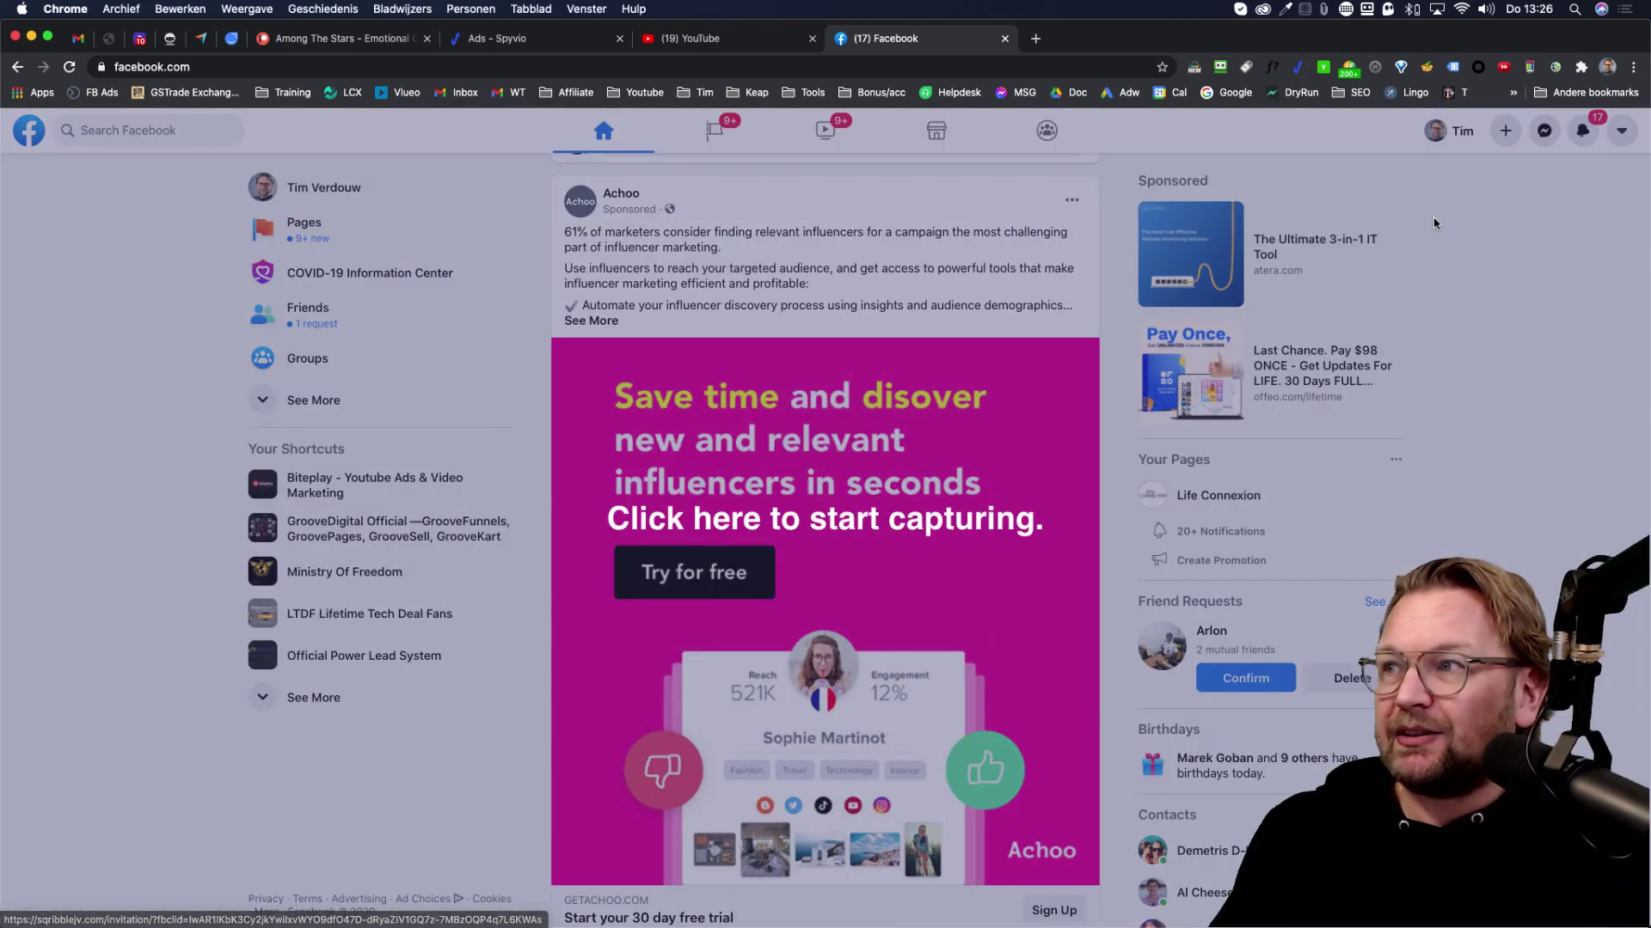
mouse_move(558, 178)
left_mouse_down()
mouse_move(720, 547)
mouse_move(1100, 926)
left_mouse_up()
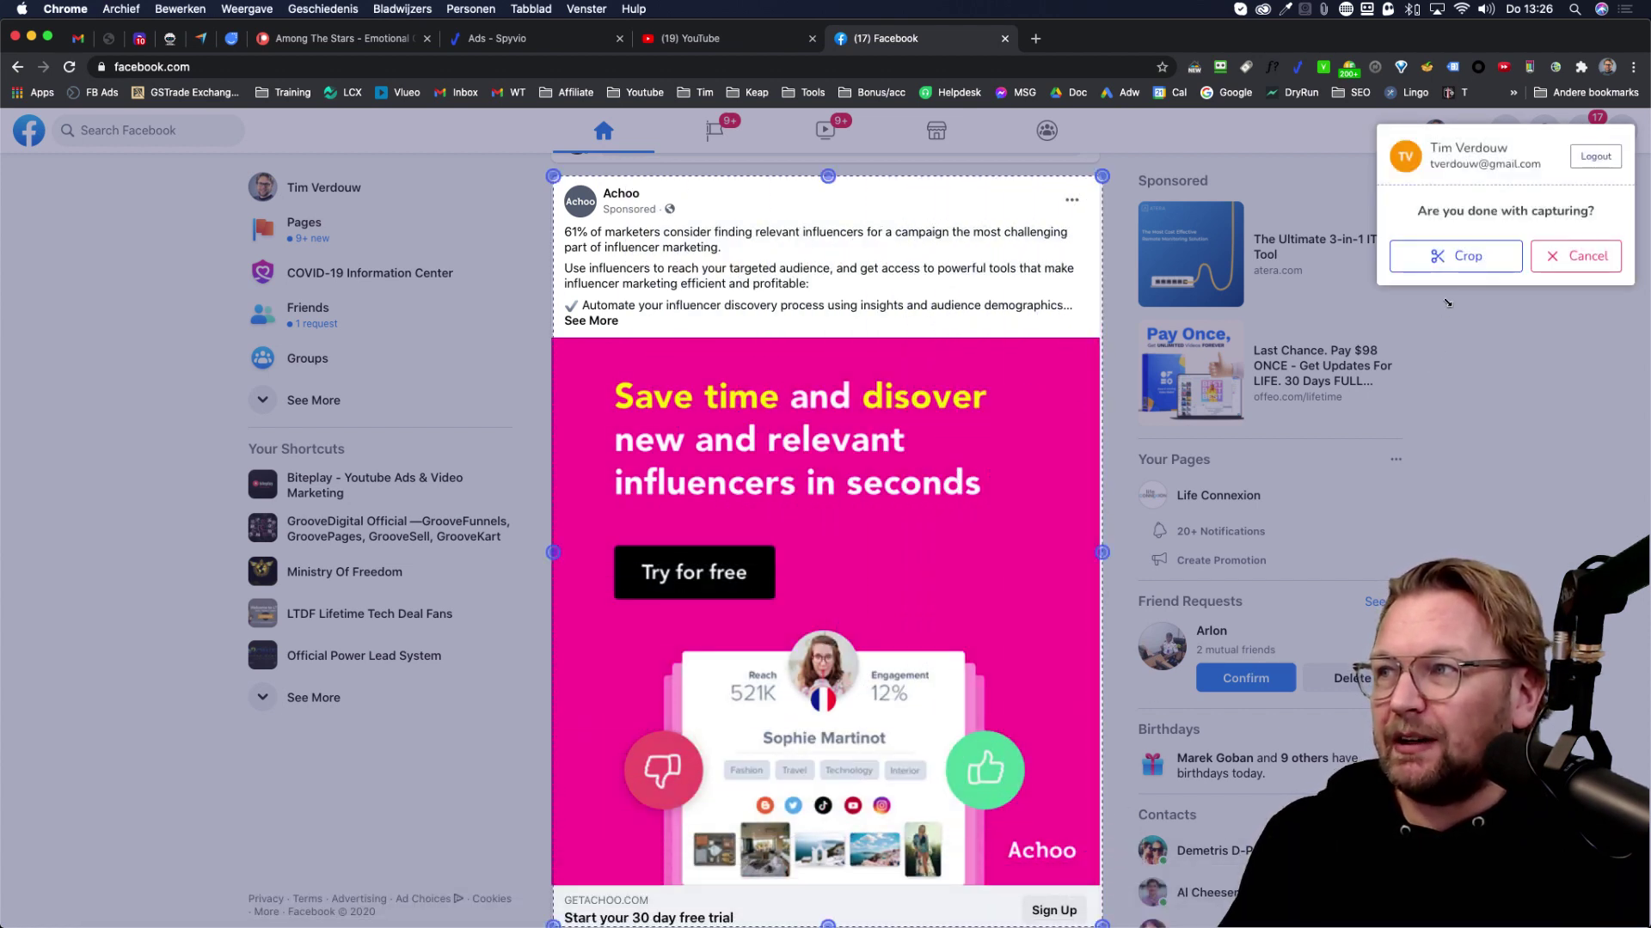
left_click(1455, 255)
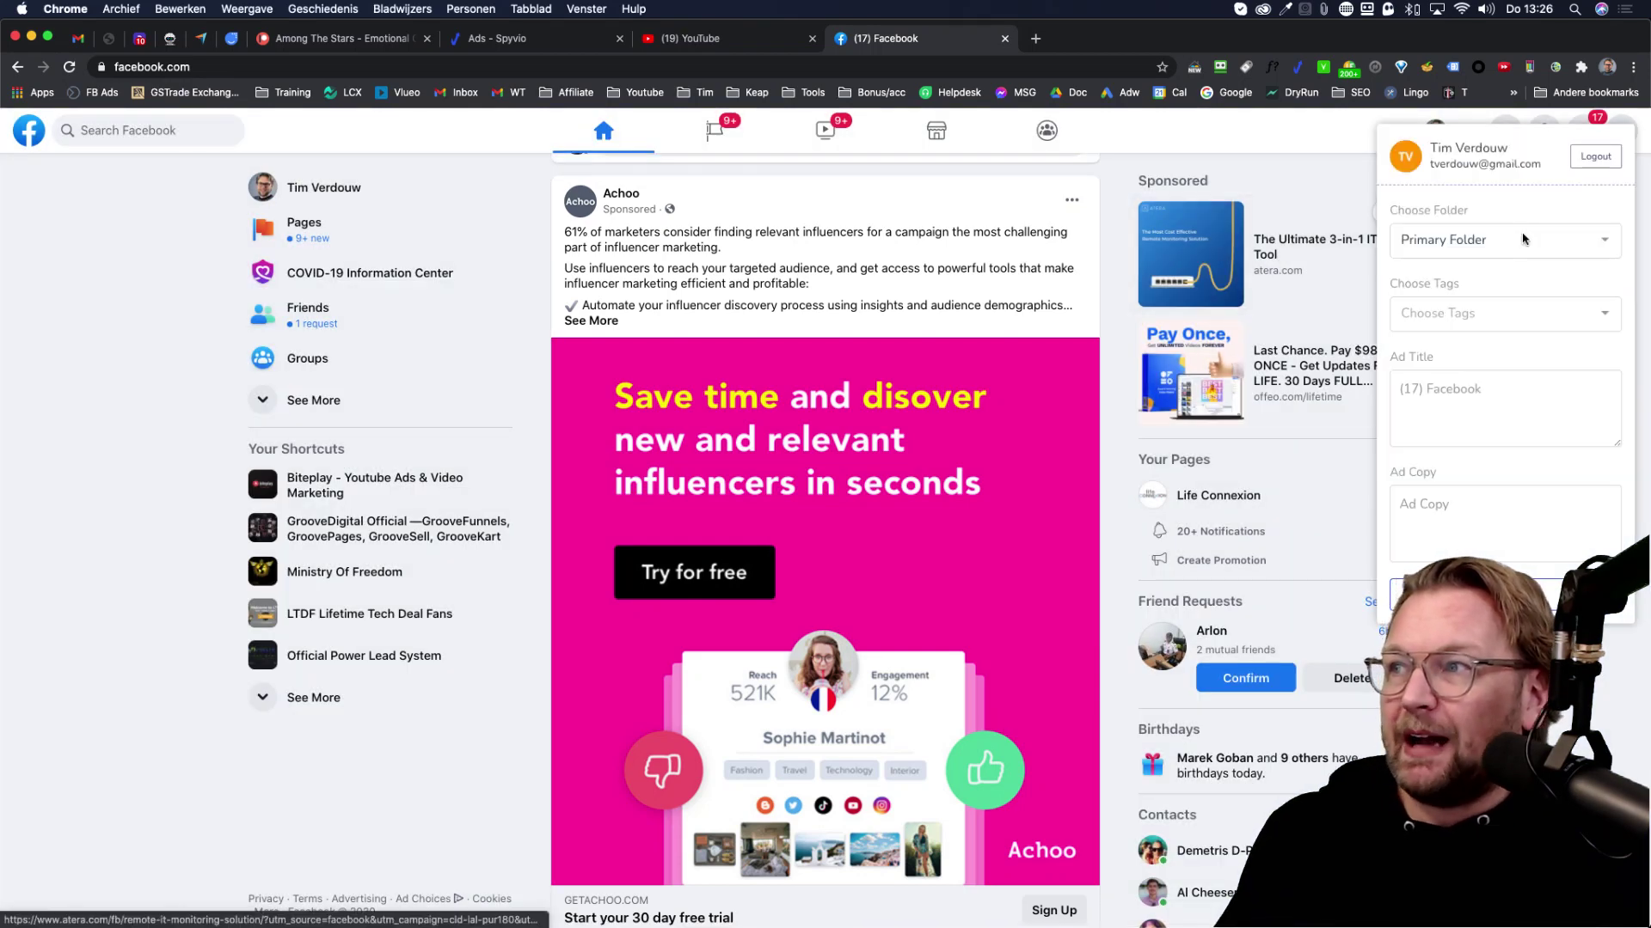
File the captured ad in the Software folder and tag it Software
left_click(1514, 239)
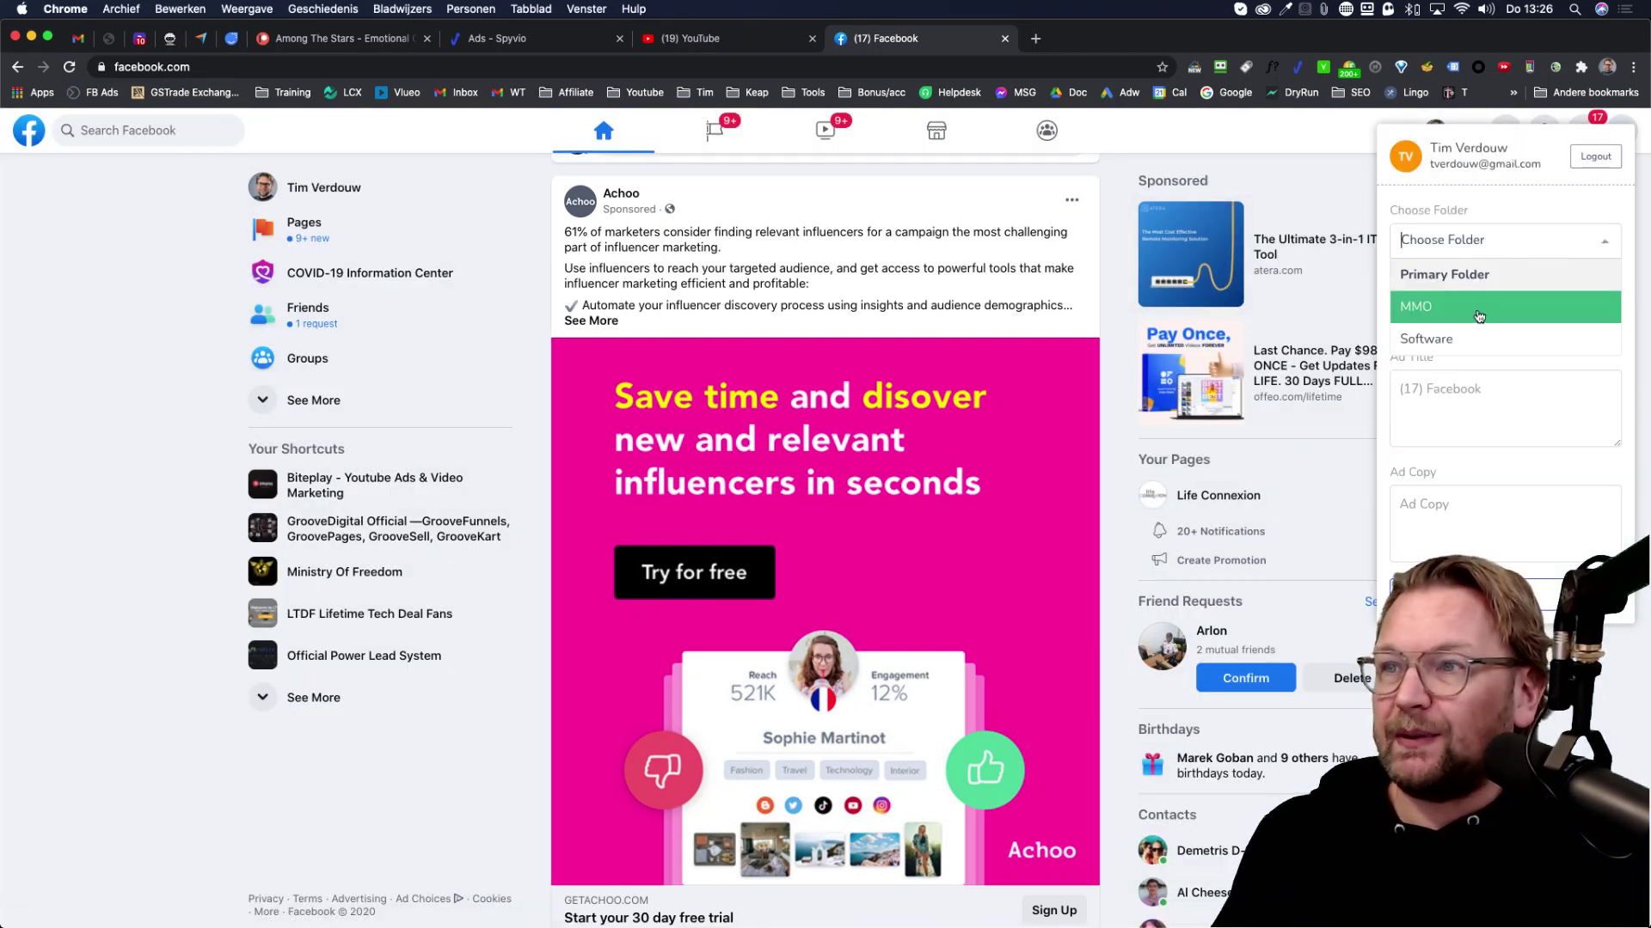
left_click(1451, 341)
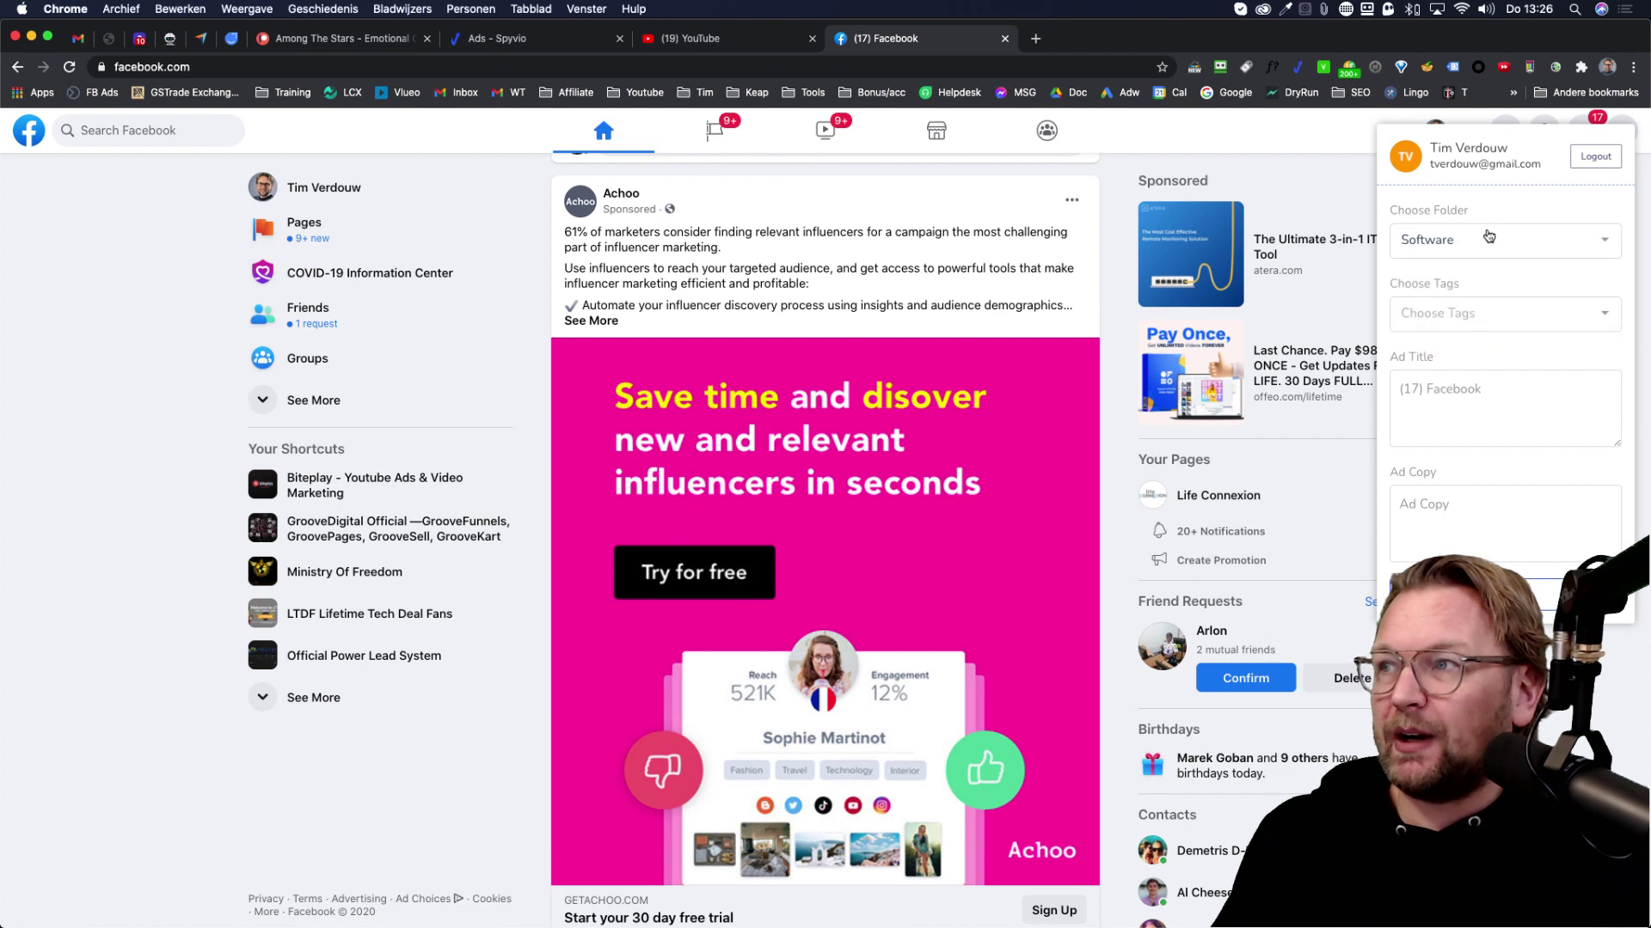
left_click(1442, 317)
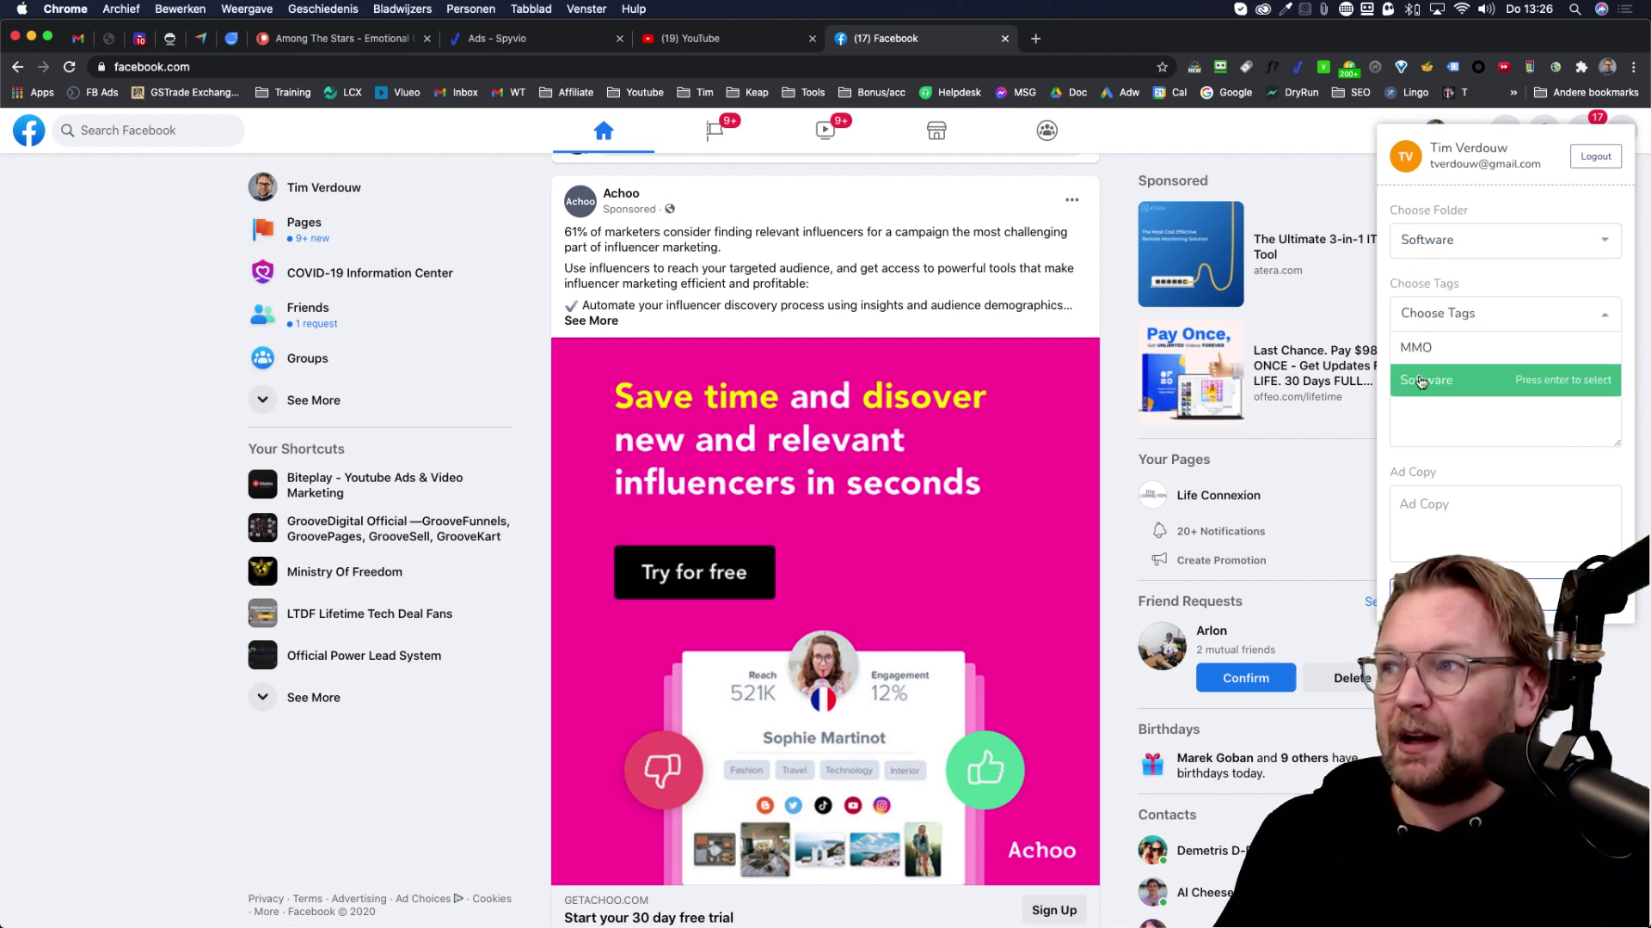
left_click(1439, 349)
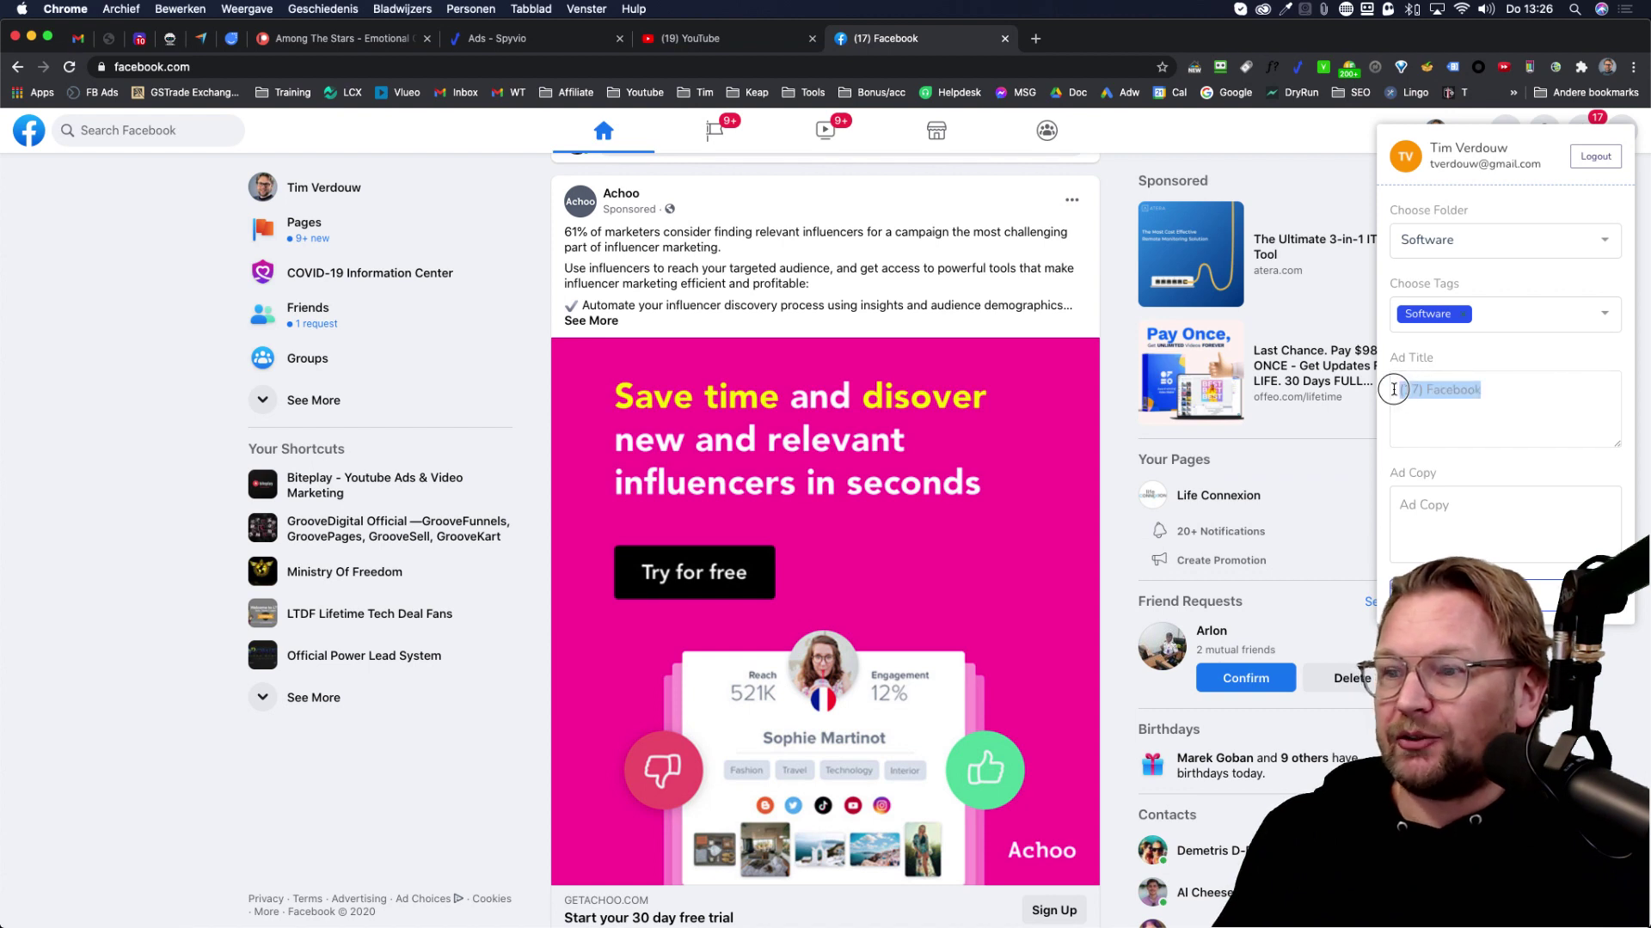
scroll(968, 764, "down", 2)
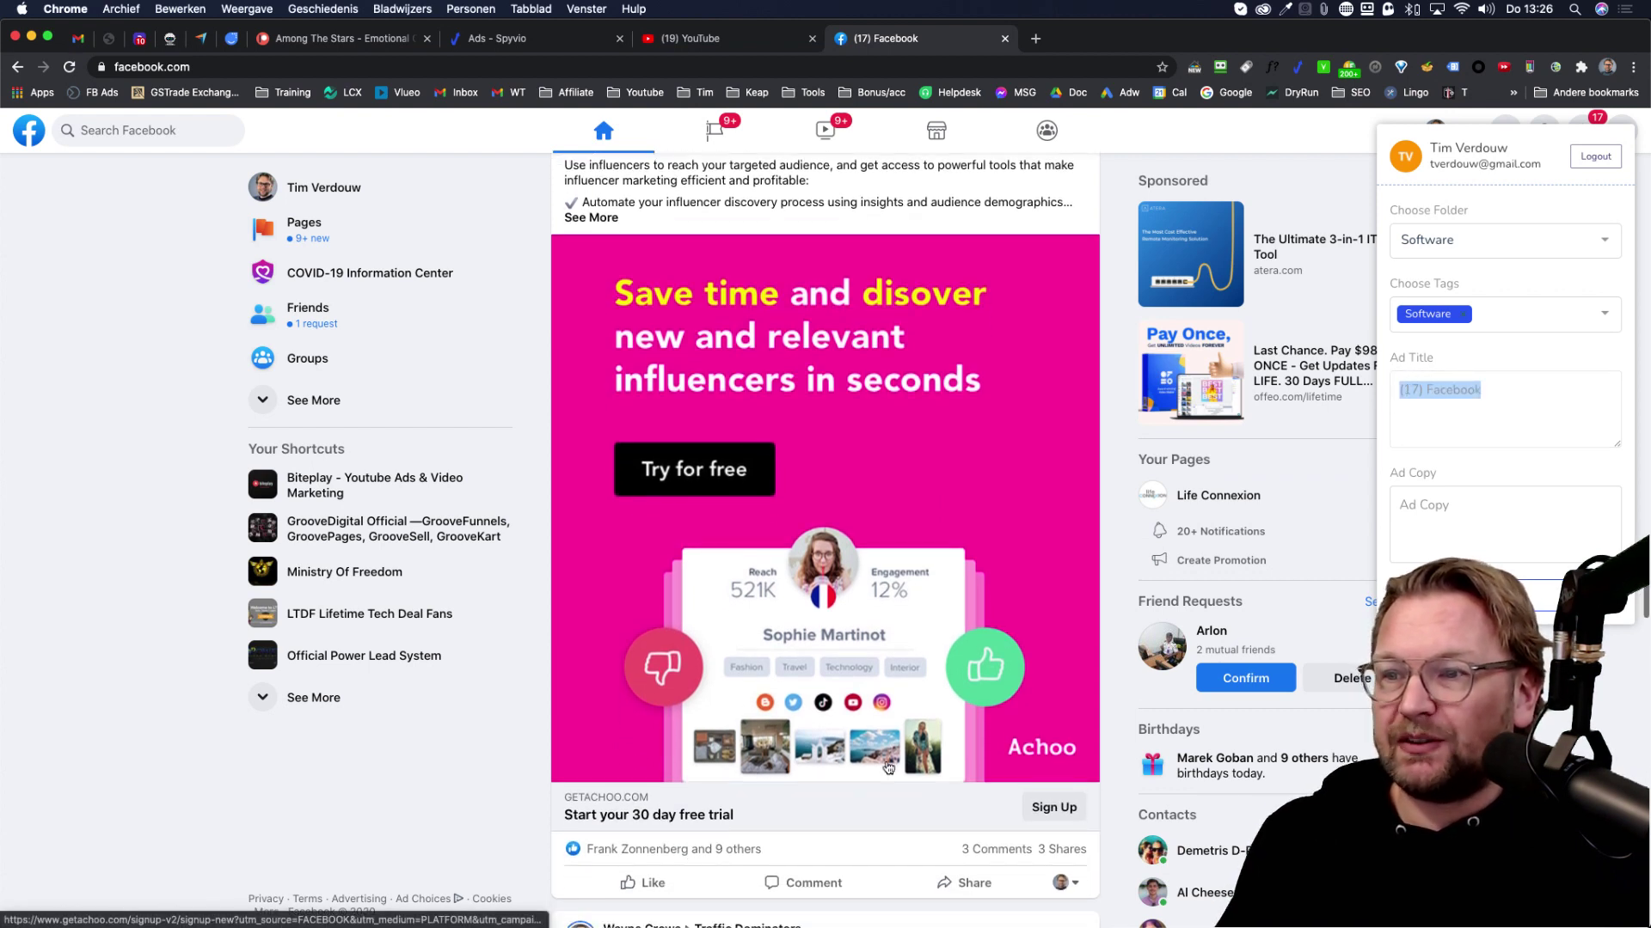
type("Start ")
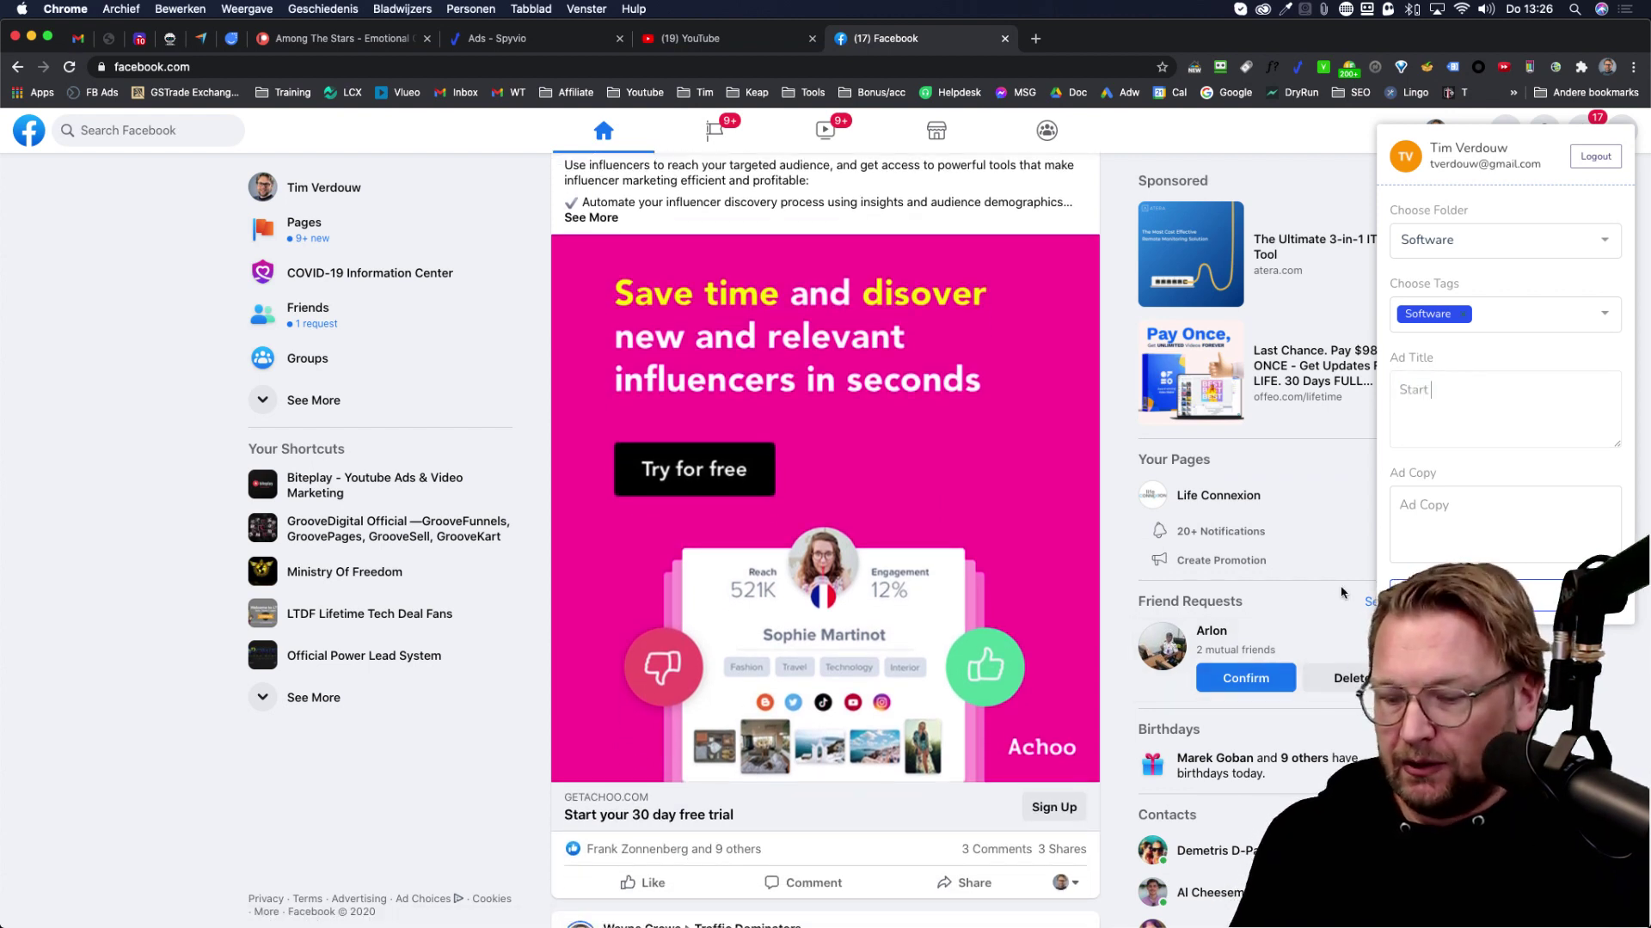
type("your 30 da")
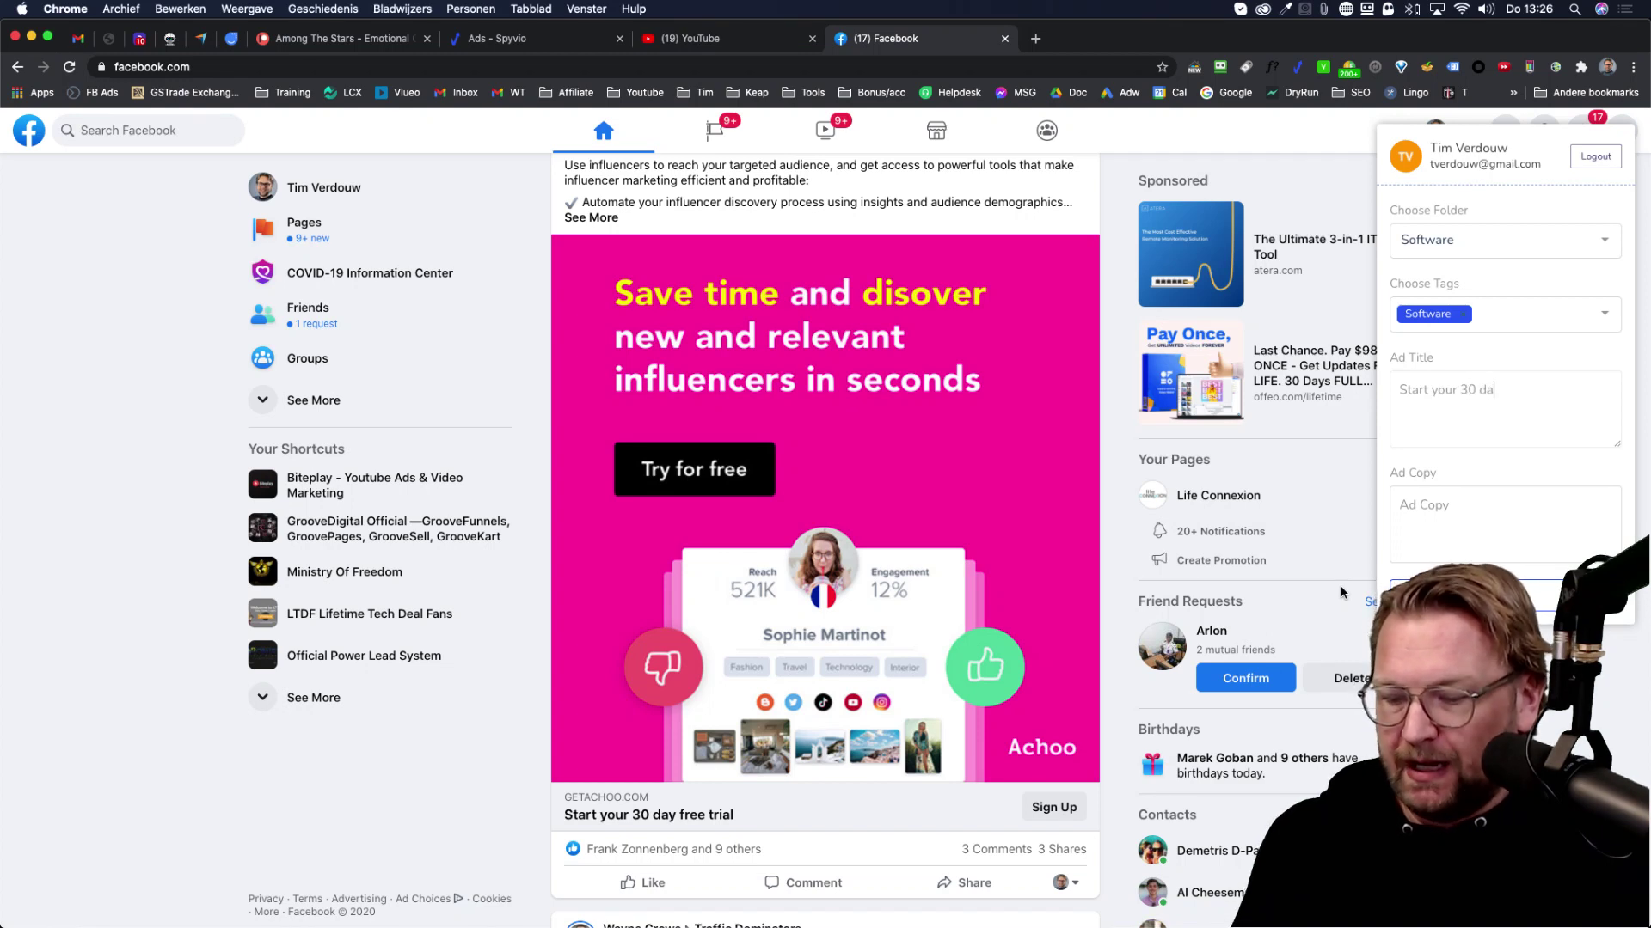
type("y free tr")
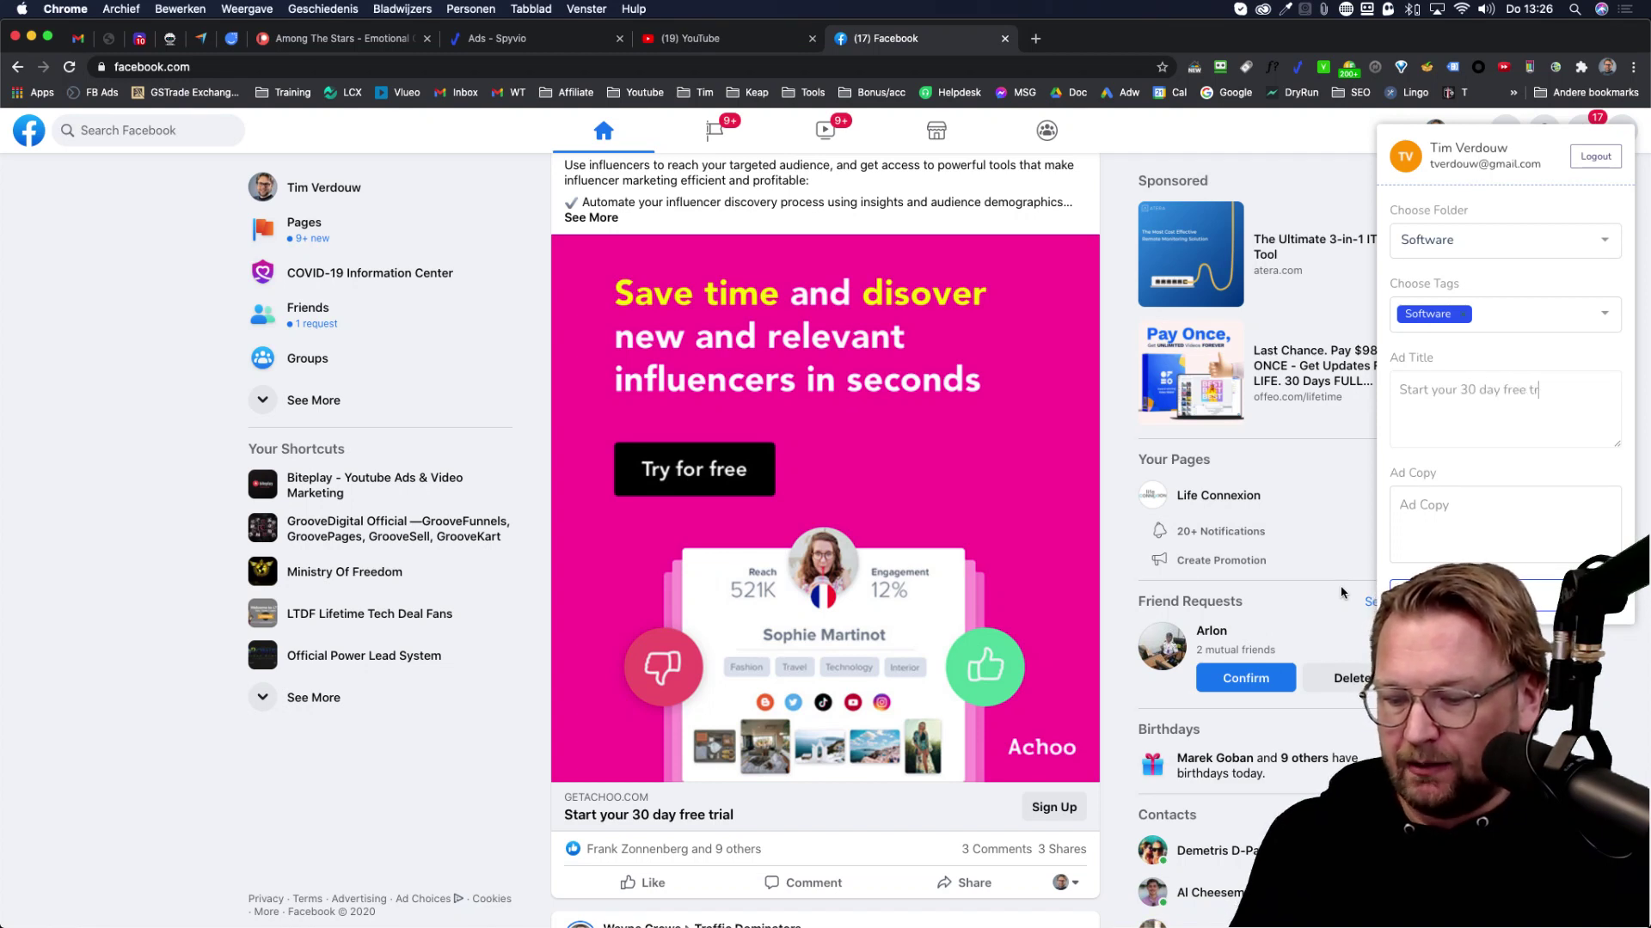
type("ial")
scroll(1066, 356, "up", 2)
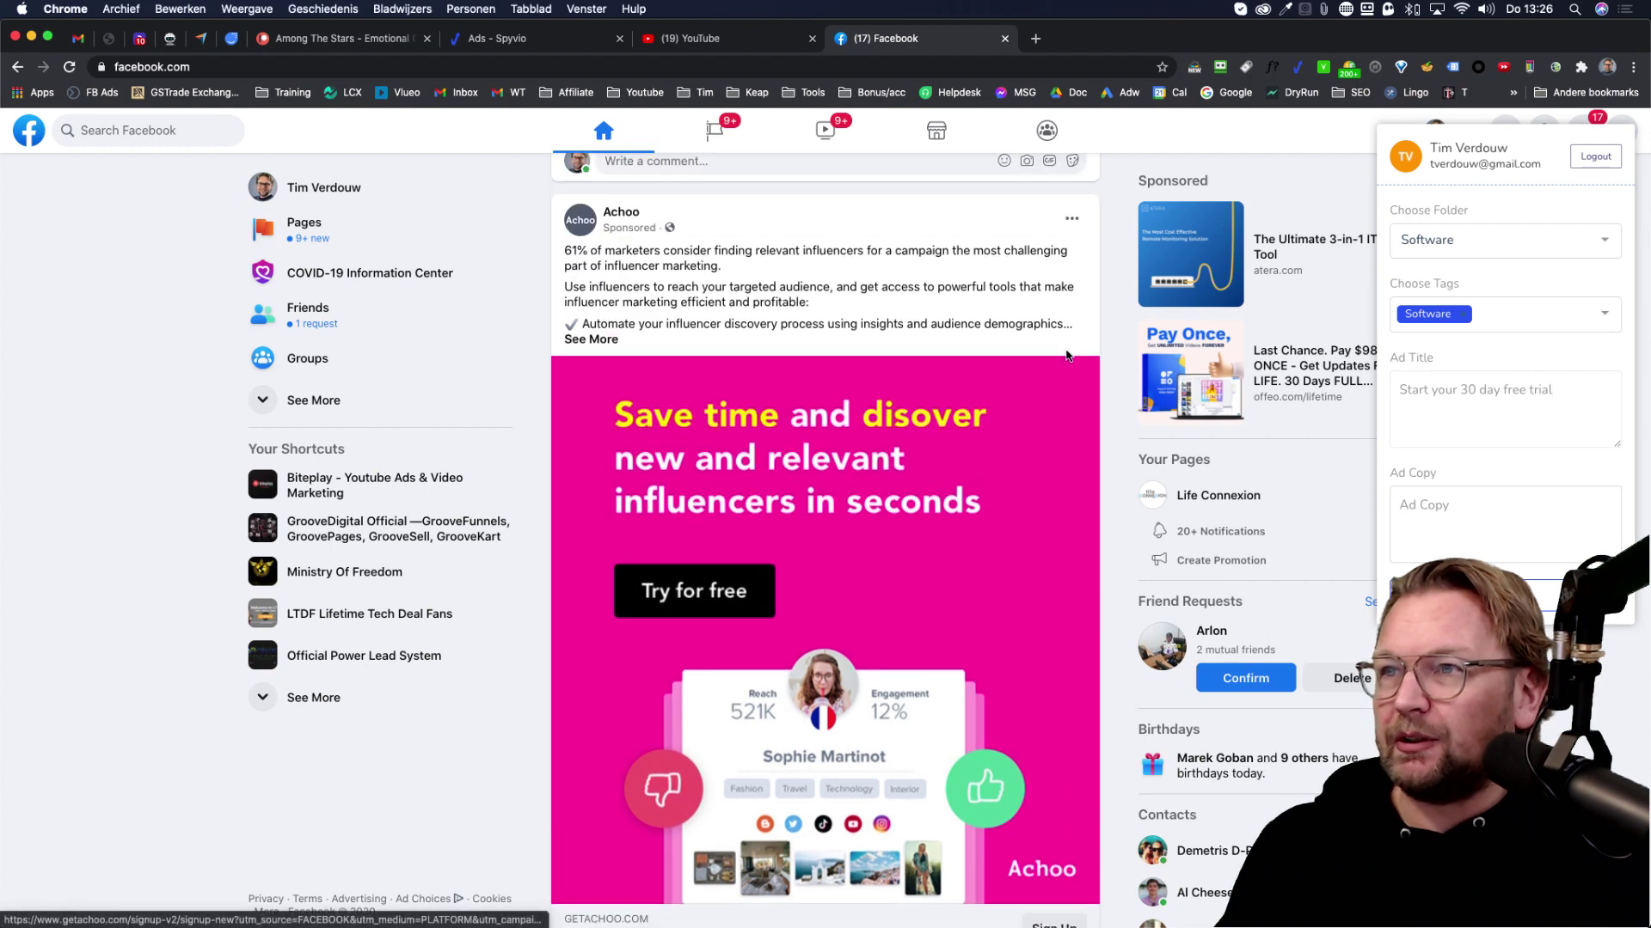
scroll(1065, 356, "up", 1)
Paste the post's full ad text into Ad Copy, save the ad, and return to Spyvio
left_click(590, 392)
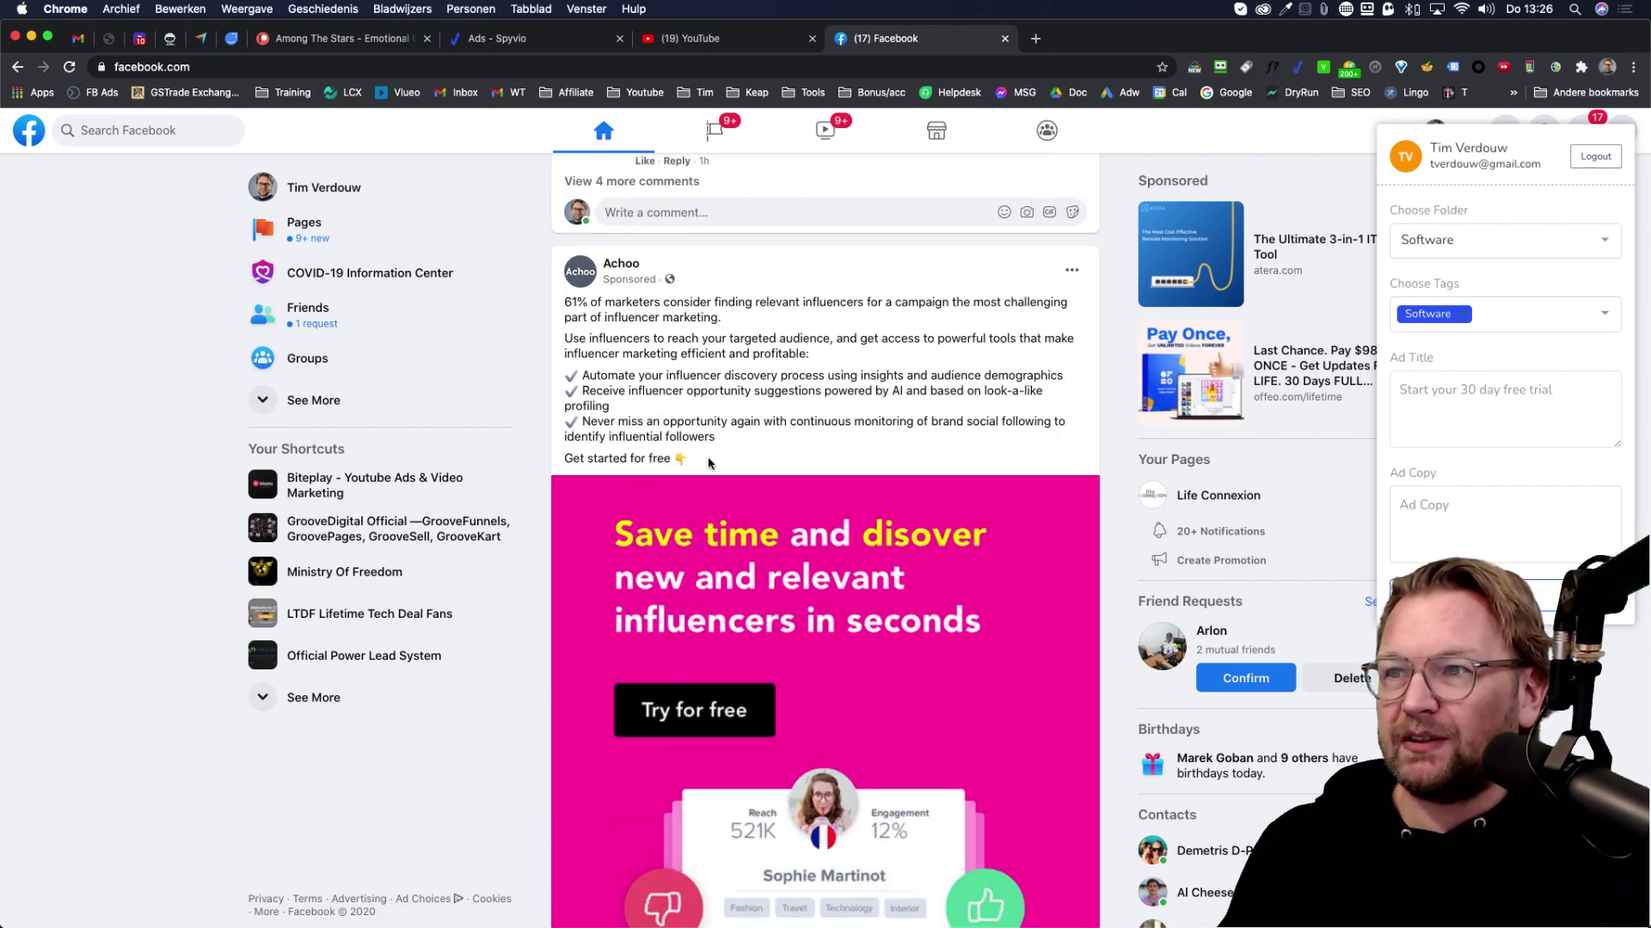
mouse_move(707, 462)
left_mouse_down()
mouse_move(565, 318)
mouse_move(697, 460)
left_mouse_up()
left_click(1450, 513)
key("super+v")
left_click(1418, 594)
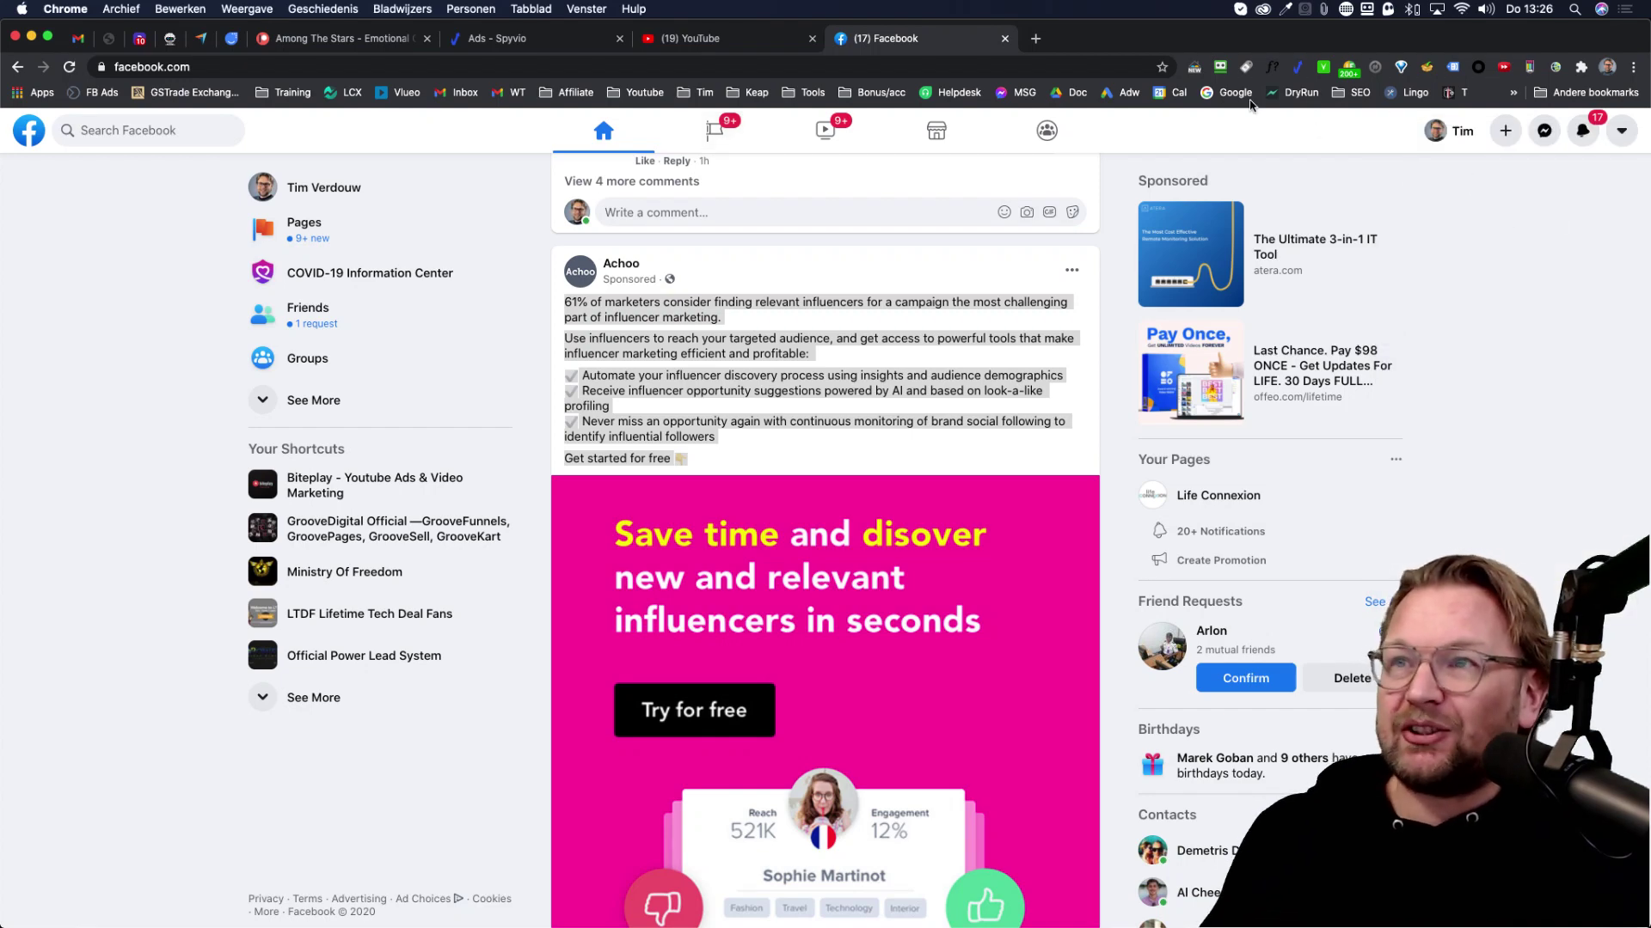
left_click(477, 47)
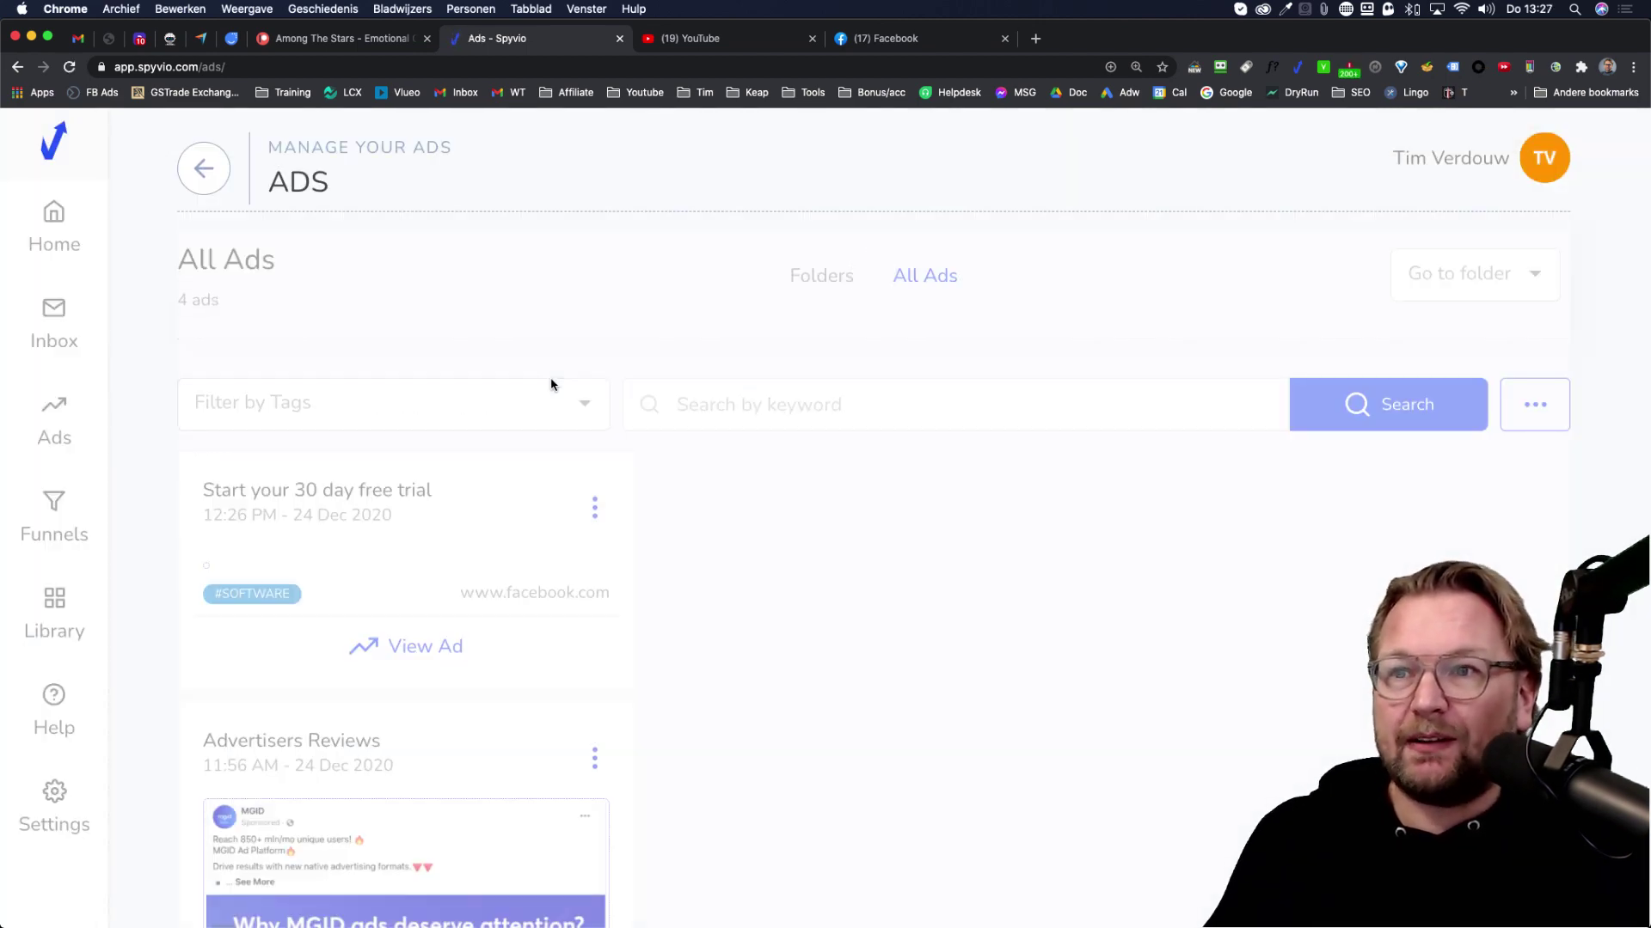
scroll(552, 378, "down", 3)
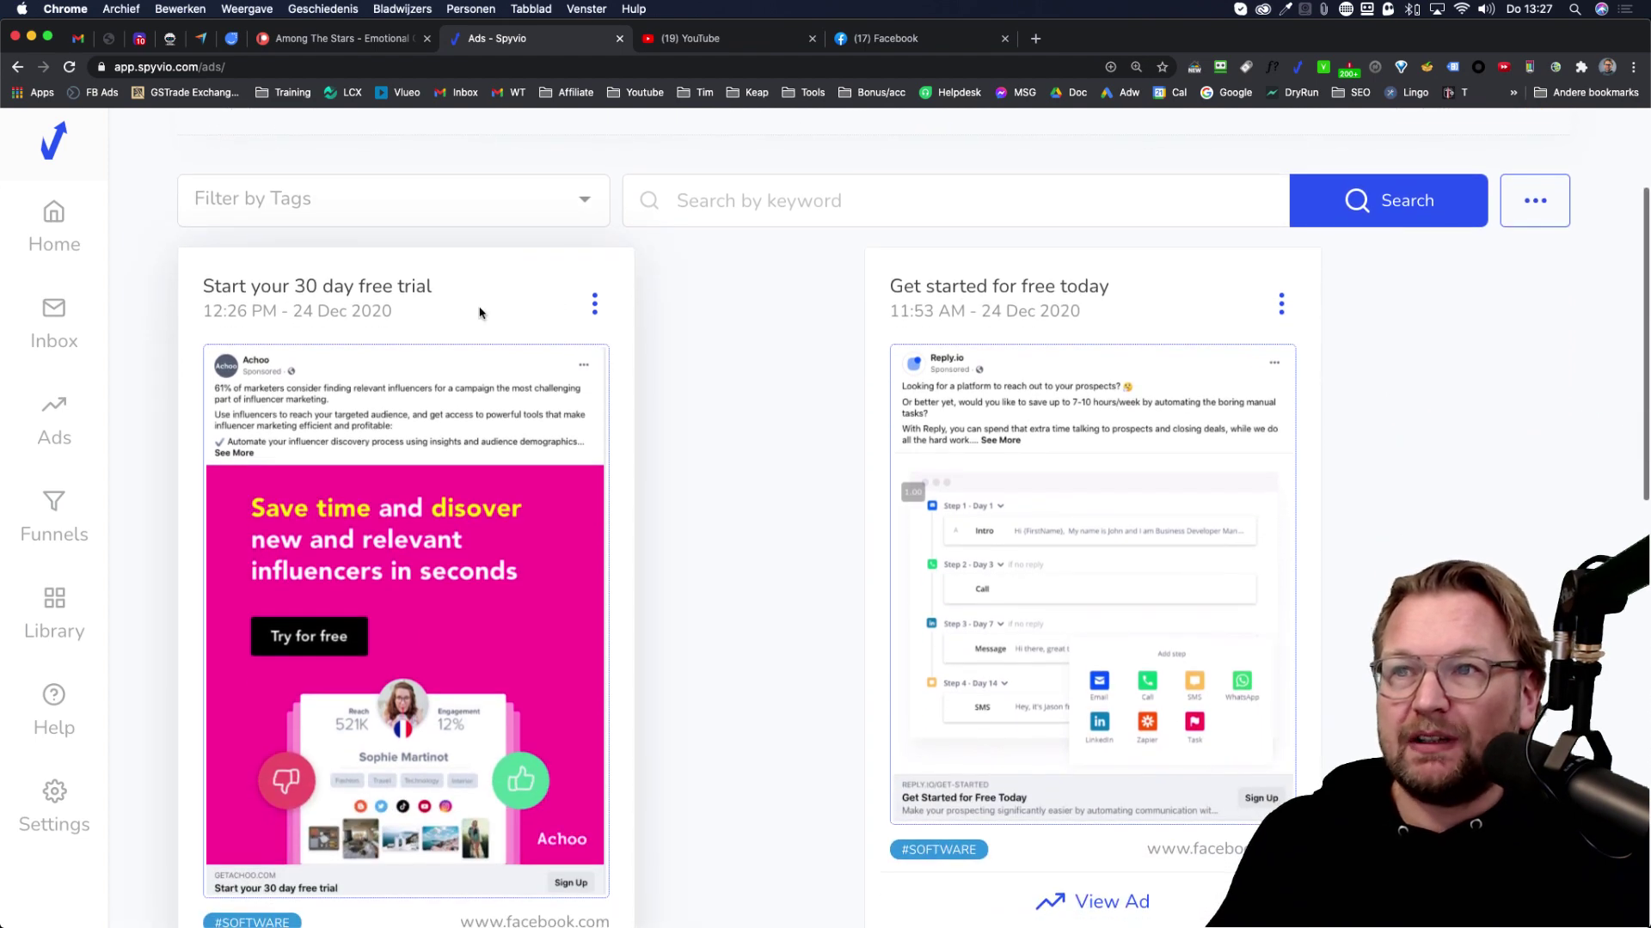
scroll(415, 378, "down", 2)
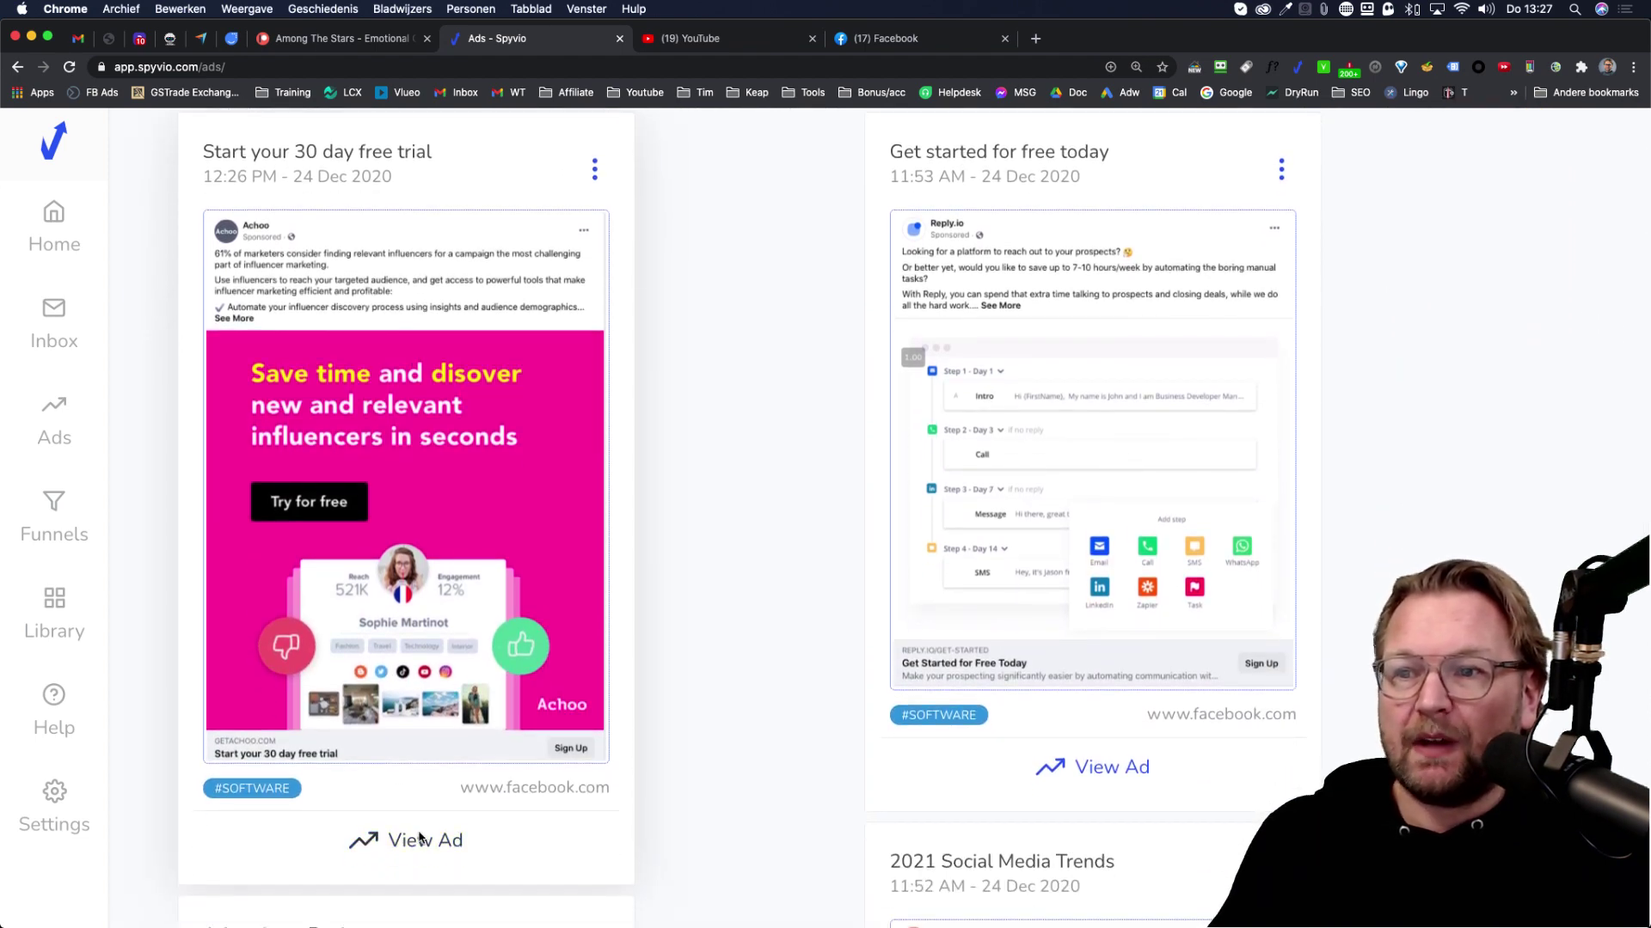
View the details of the saved Start your 30 day free trial ad and close the panel
left_click(418, 840)
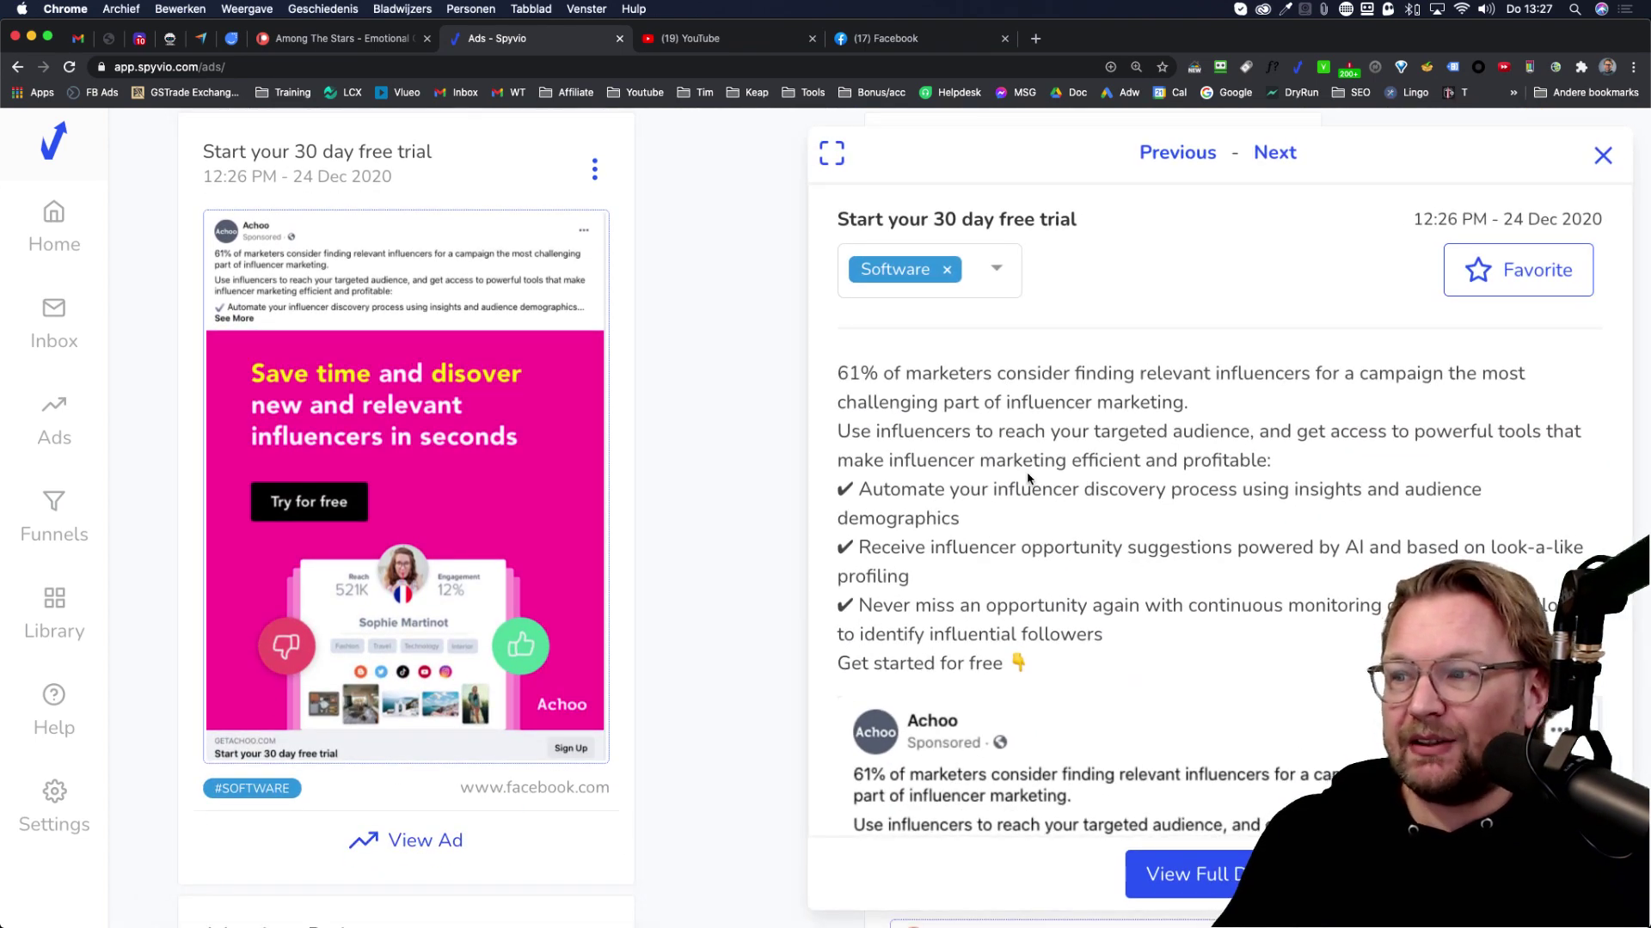
scroll(1028, 479, "down", 4)
scroll(1029, 478, "down", 3)
scroll(1028, 478, "down", 3)
scroll(1027, 478, "down", 3)
scroll(1028, 479, "down", 2)
scroll(1028, 478, "down", 1)
scroll(1028, 478, "up", 5)
scroll(1028, 478, "up", 3)
scroll(1028, 479, "up", 1)
left_click(1601, 157)
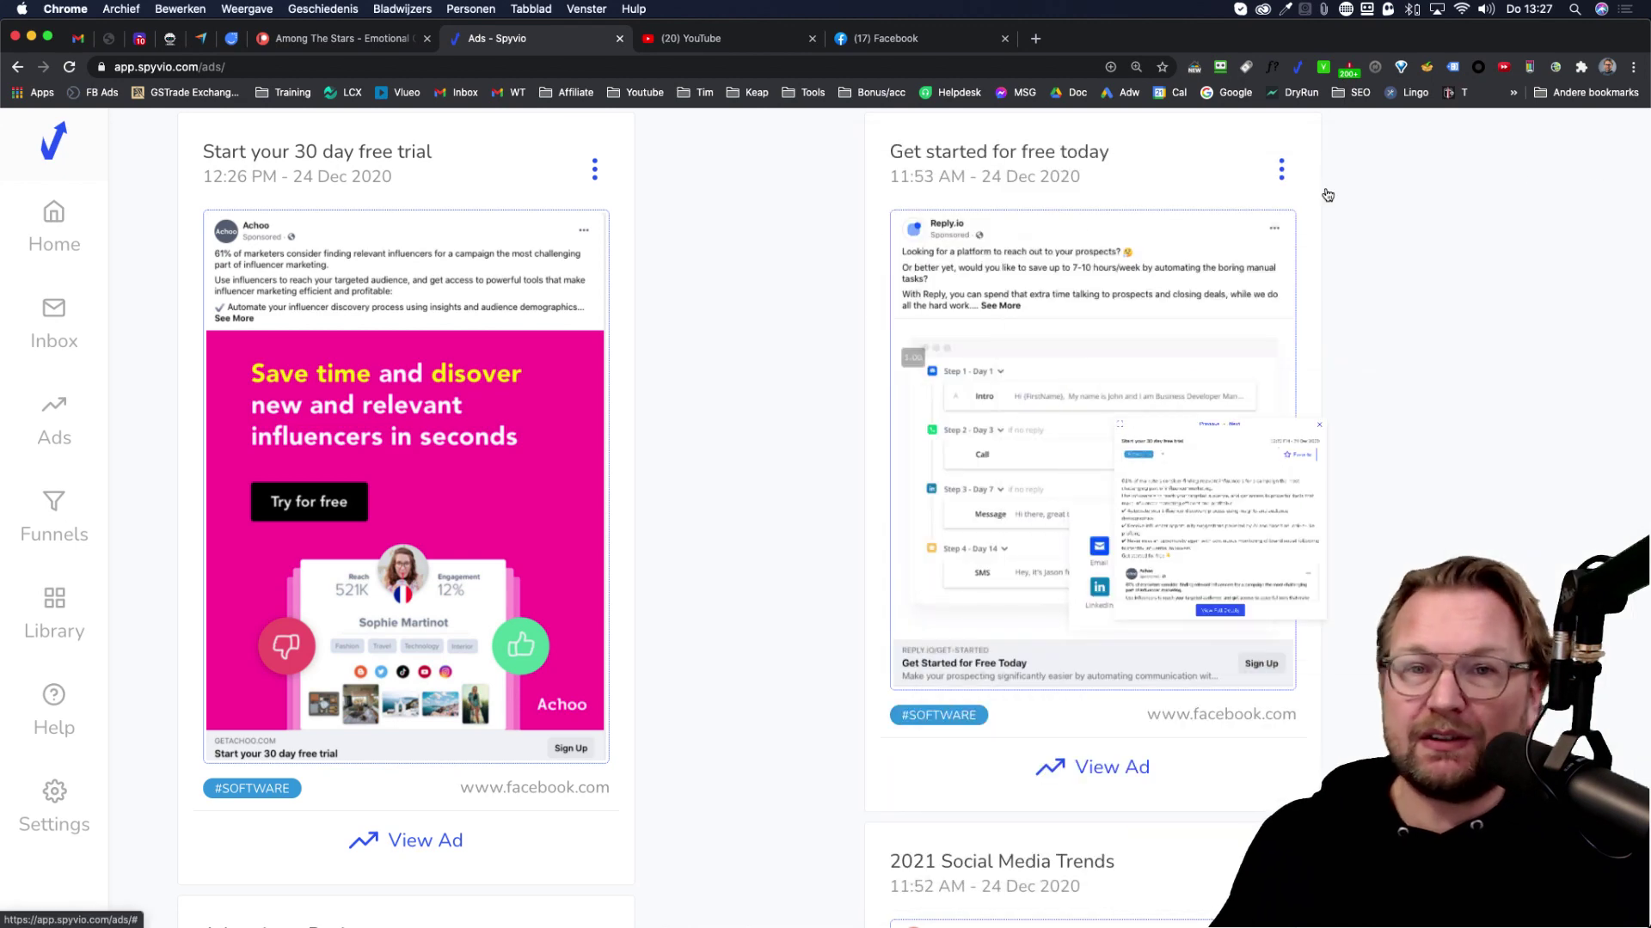
In a new tab, load Google and search for clickfunnels
left_click(1034, 40)
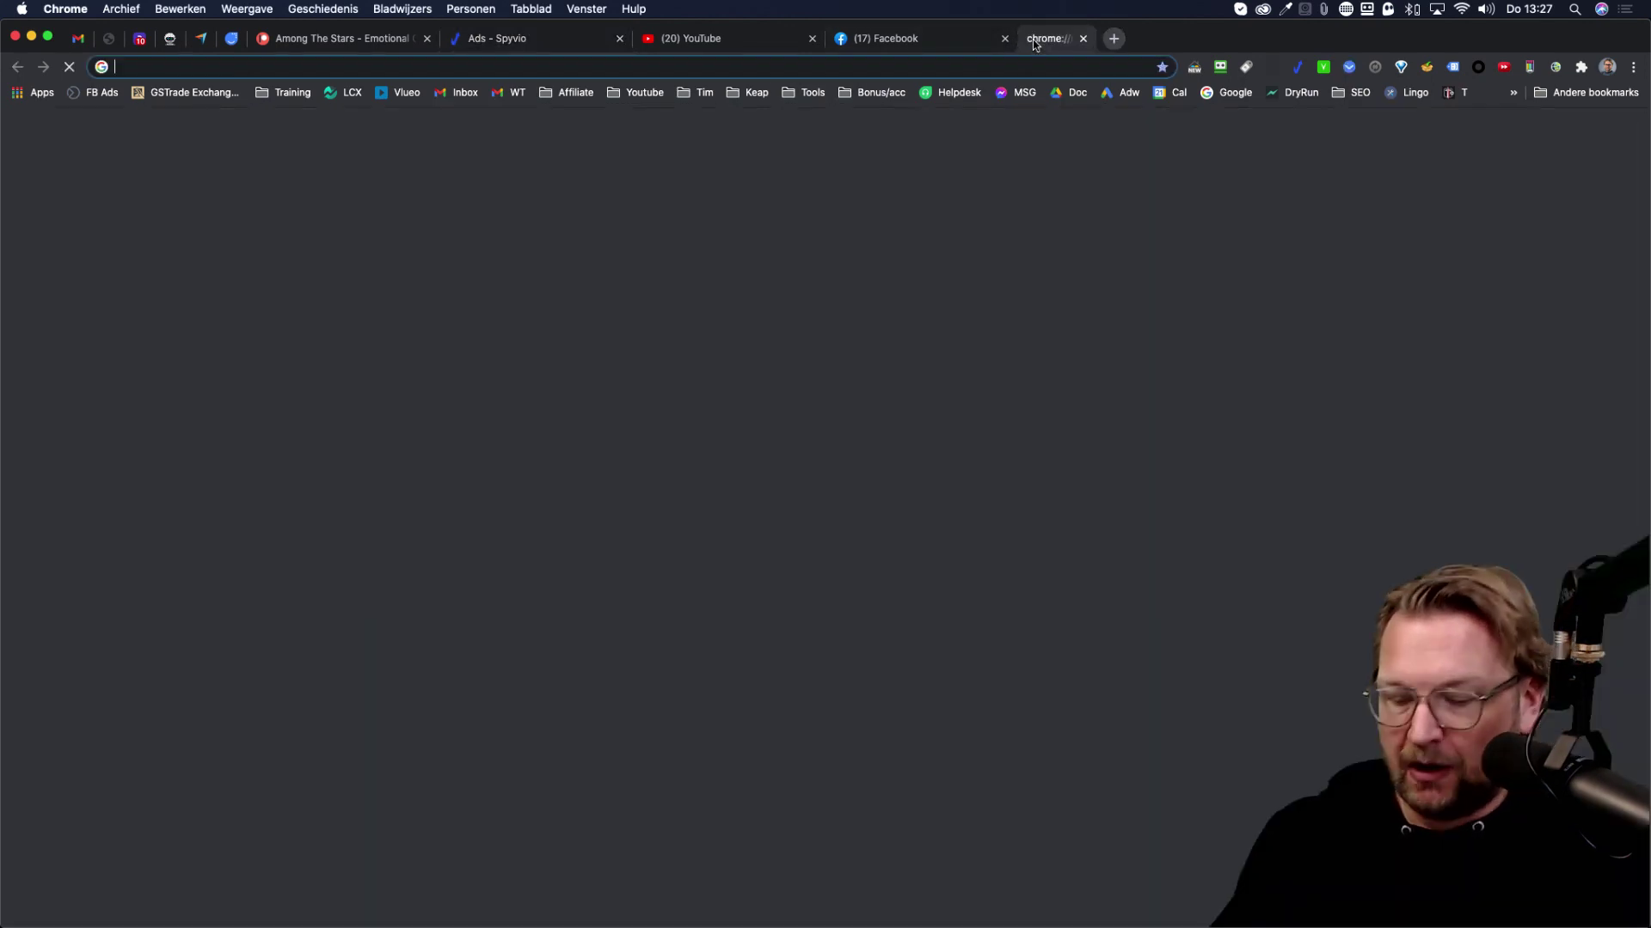
type("google")
key("Return")
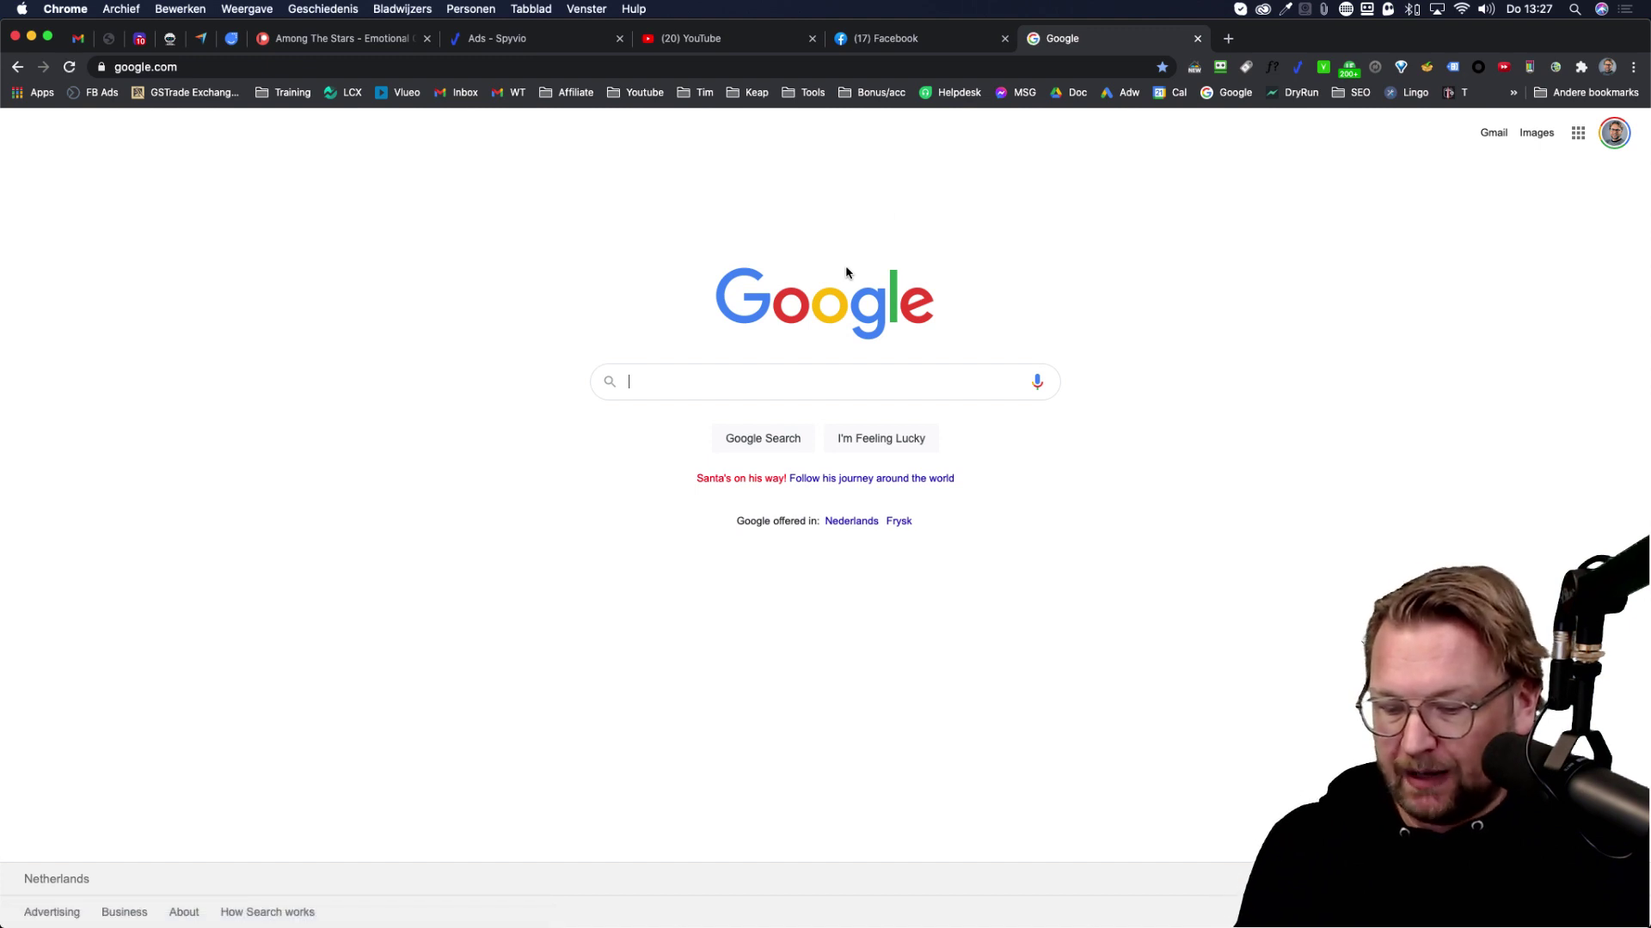
type("clickfunnels")
key("Return")
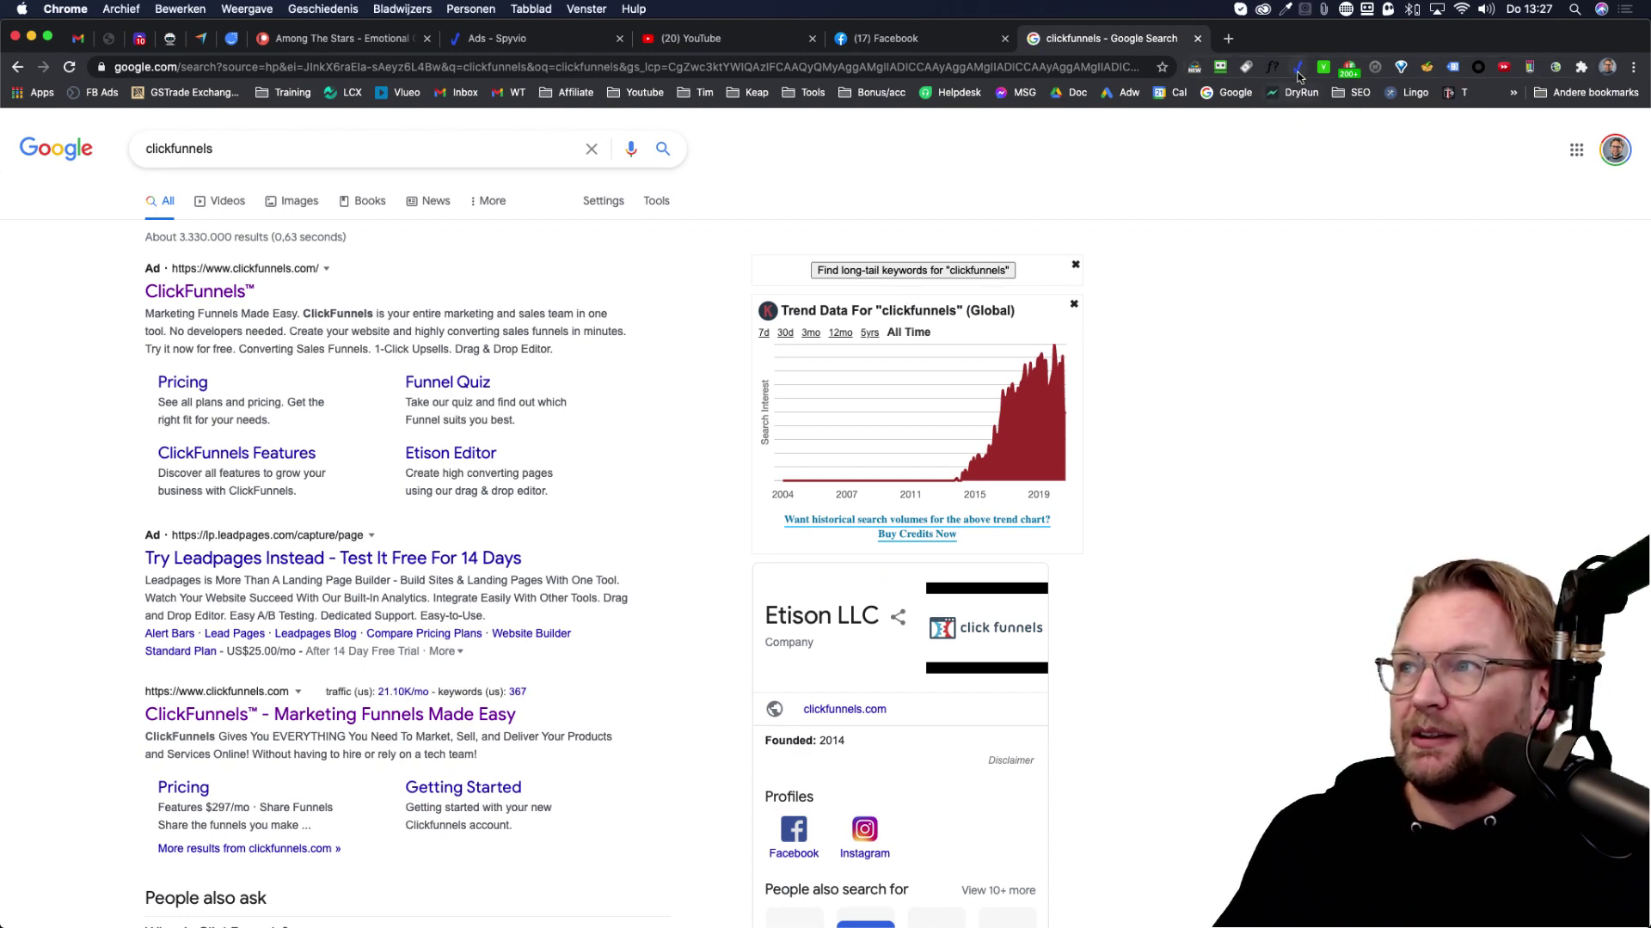
Capture the top ClickFunnels search ad as a region, crop it and fill in the save form
left_click(1302, 68)
left_click(1436, 217)
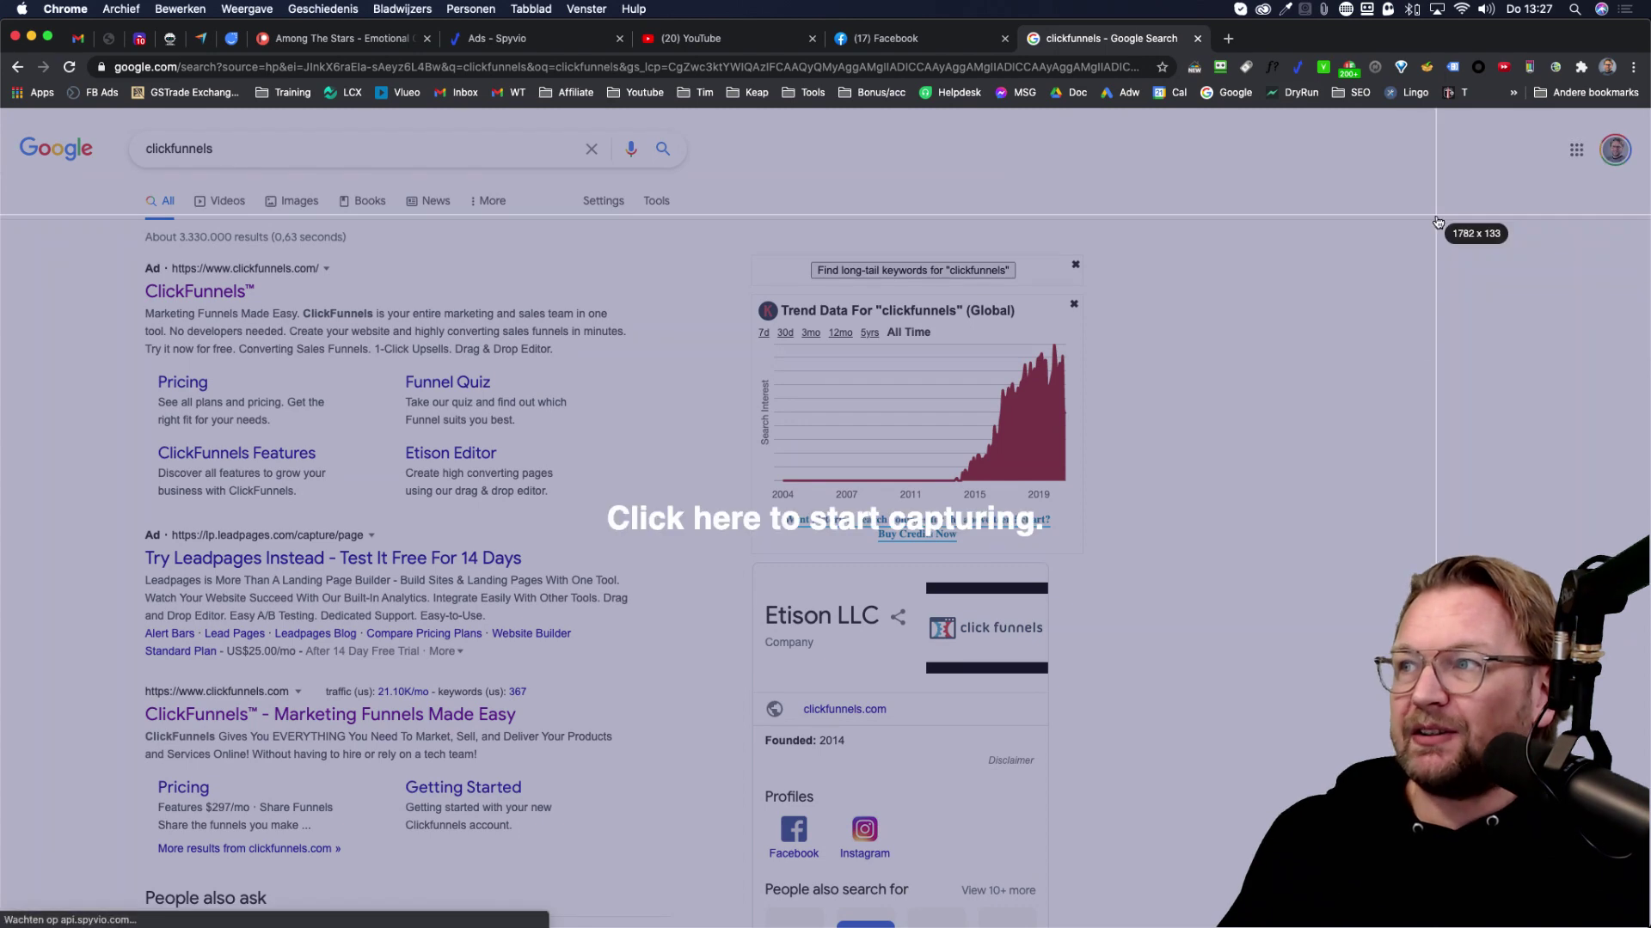
left_click_drag(79, 238, 664, 534)
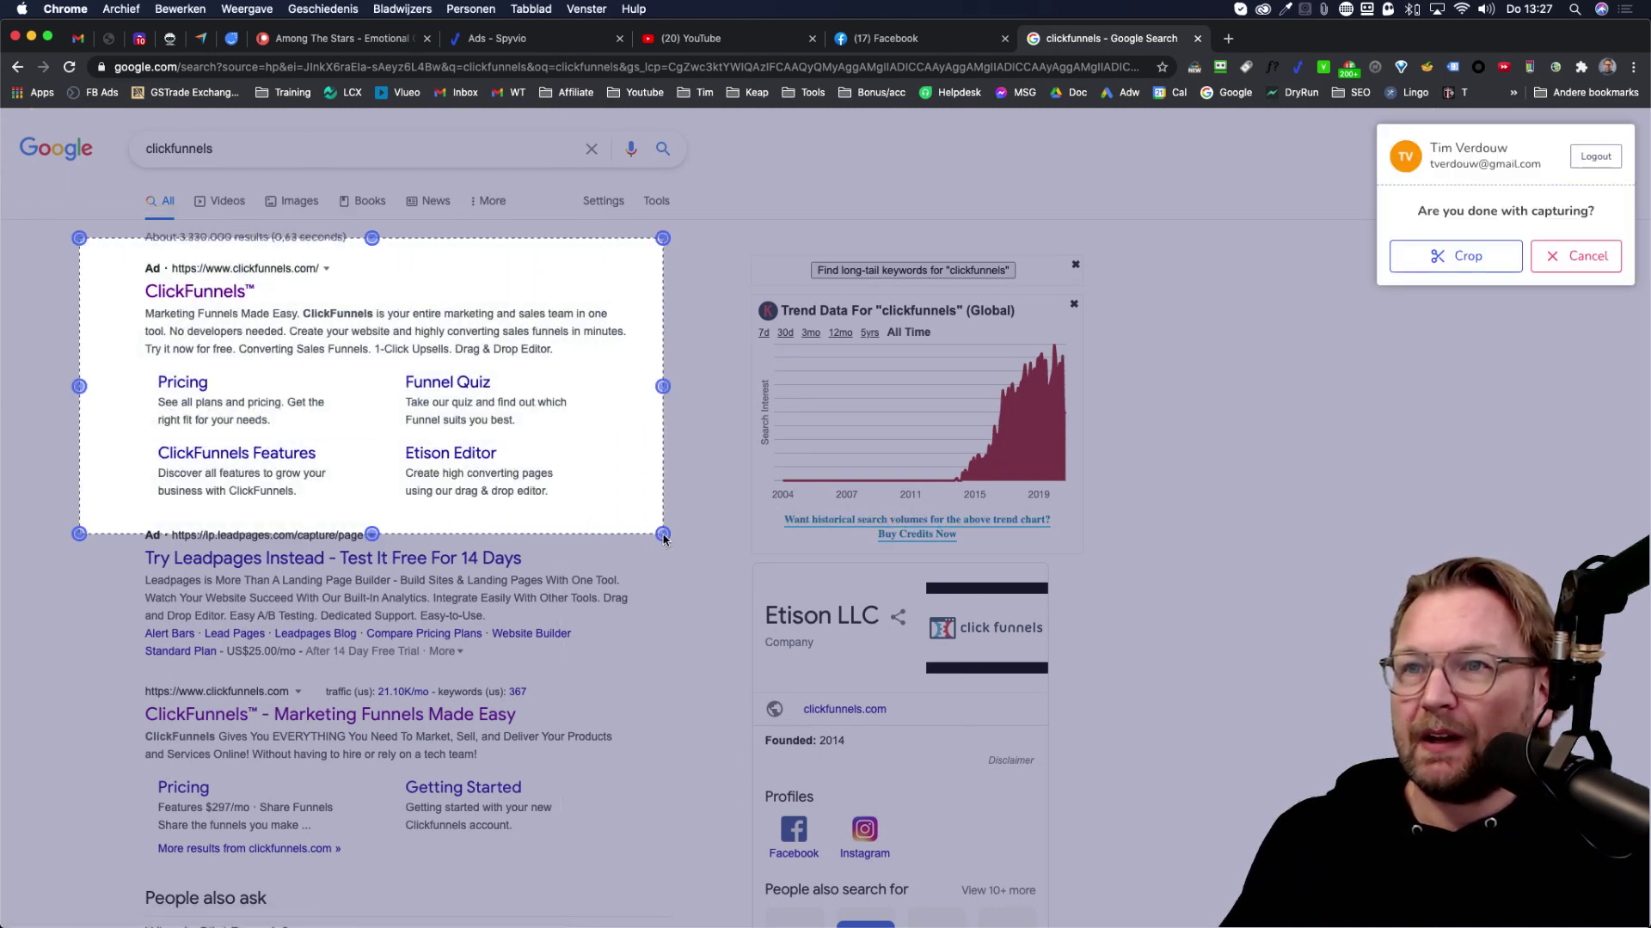
left_click(1455, 256)
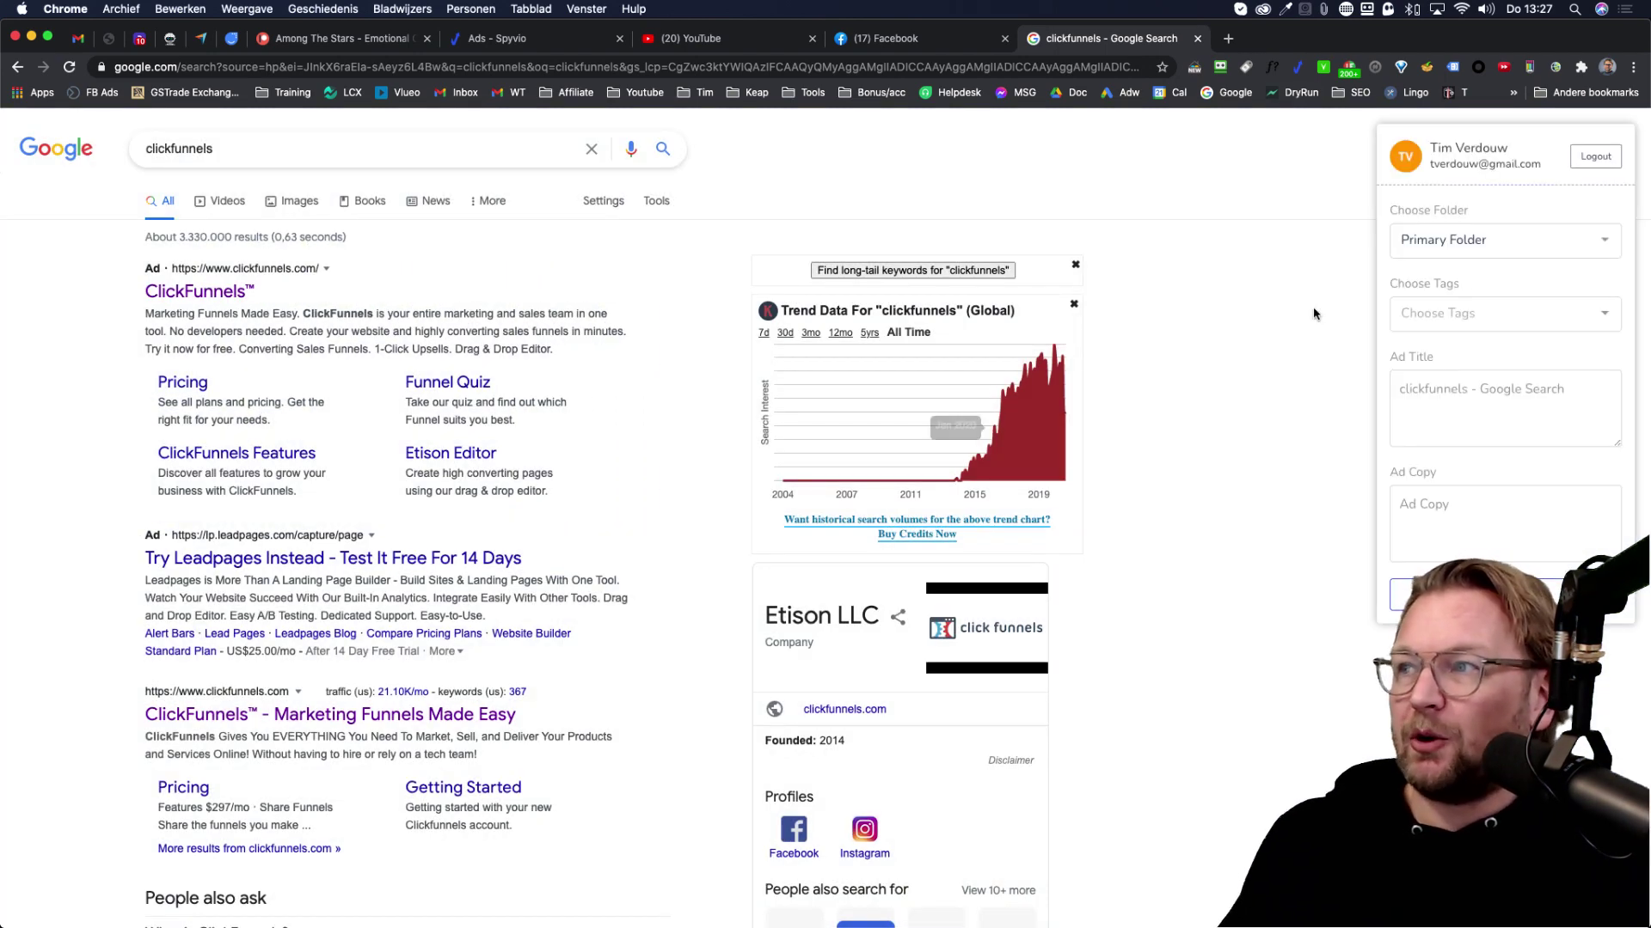
triple_click(1469, 389)
left_click(1426, 521)
type("dad")
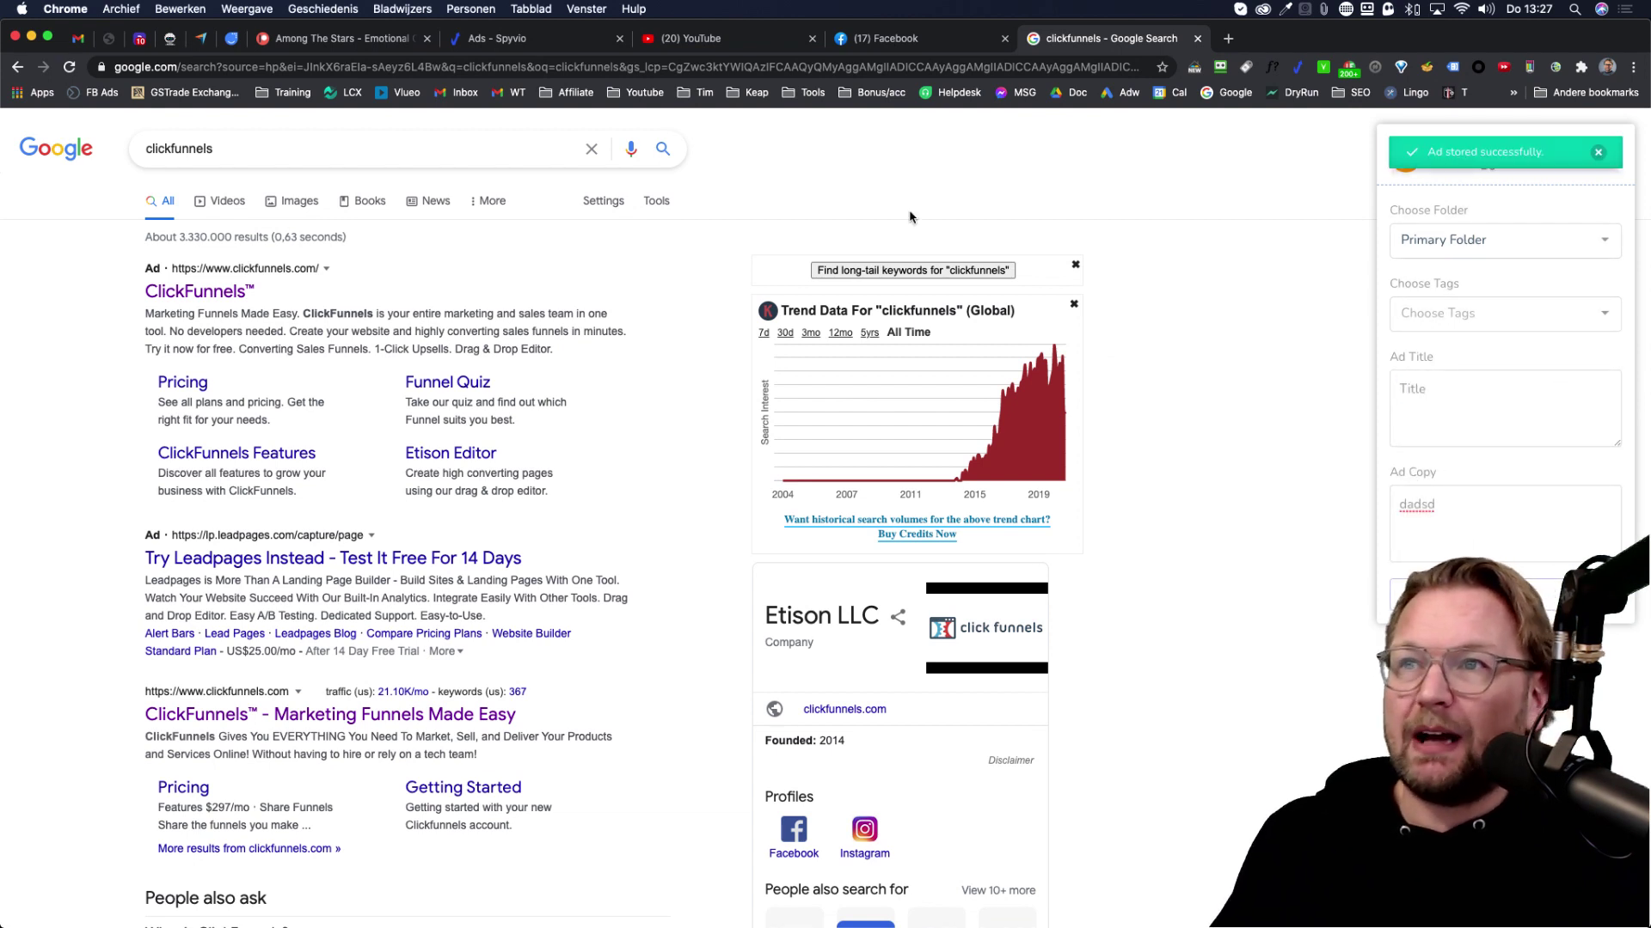
Reload Spyvio's ads to show the ClickFunnels capture, then go to the YouTube video ads page
left_click(548, 39)
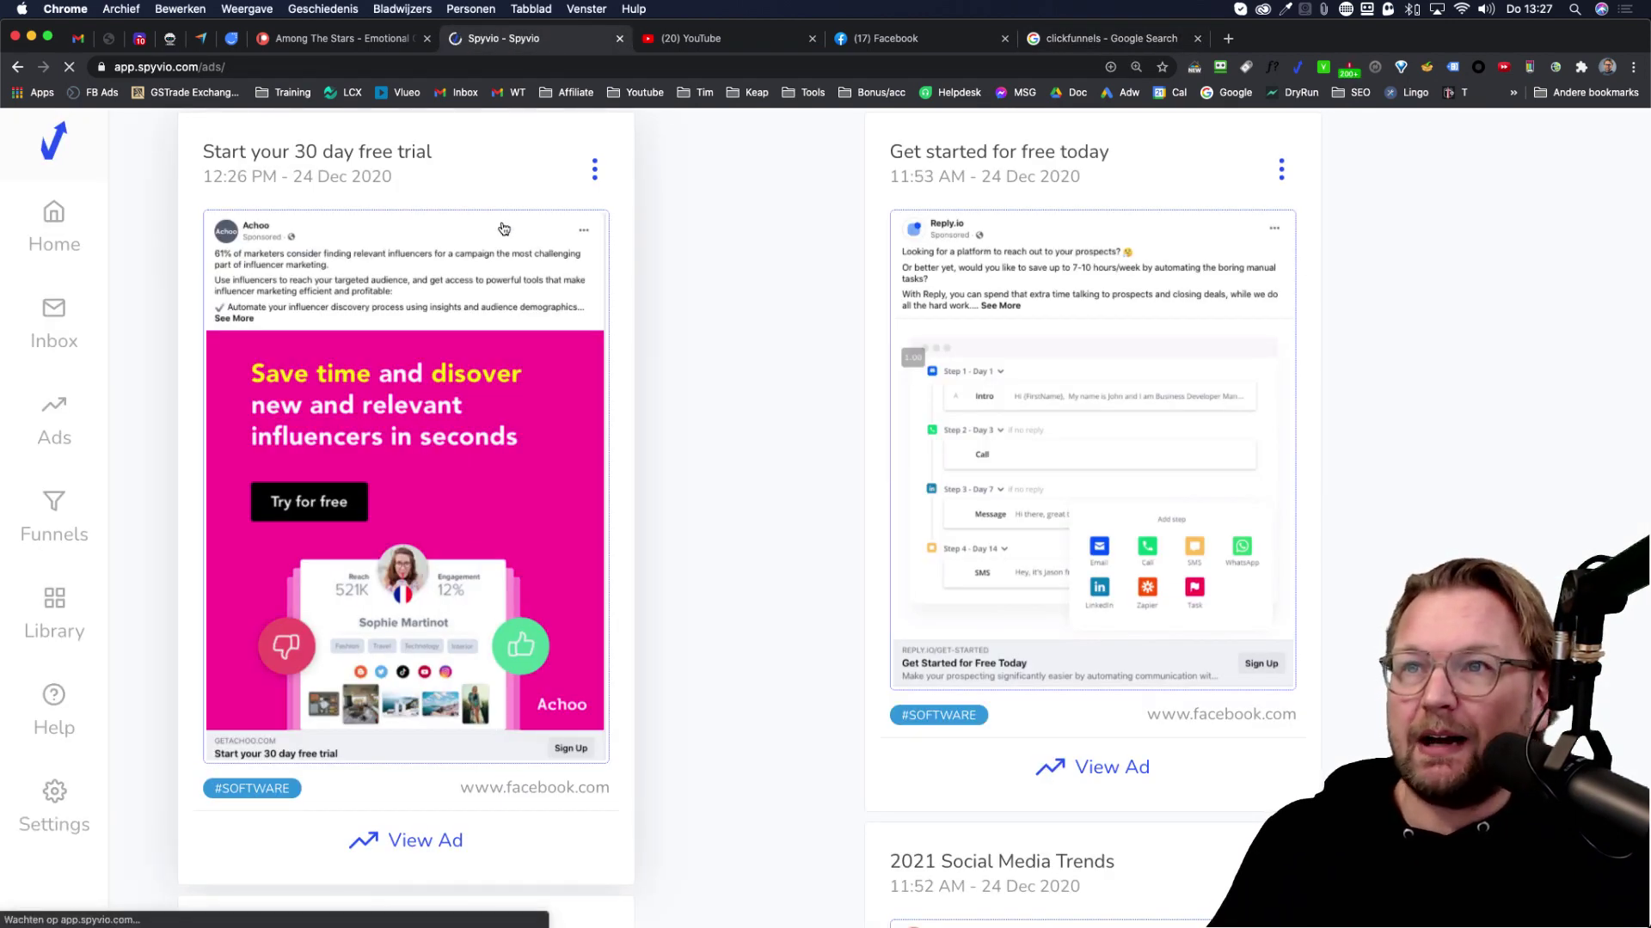
key("super+r")
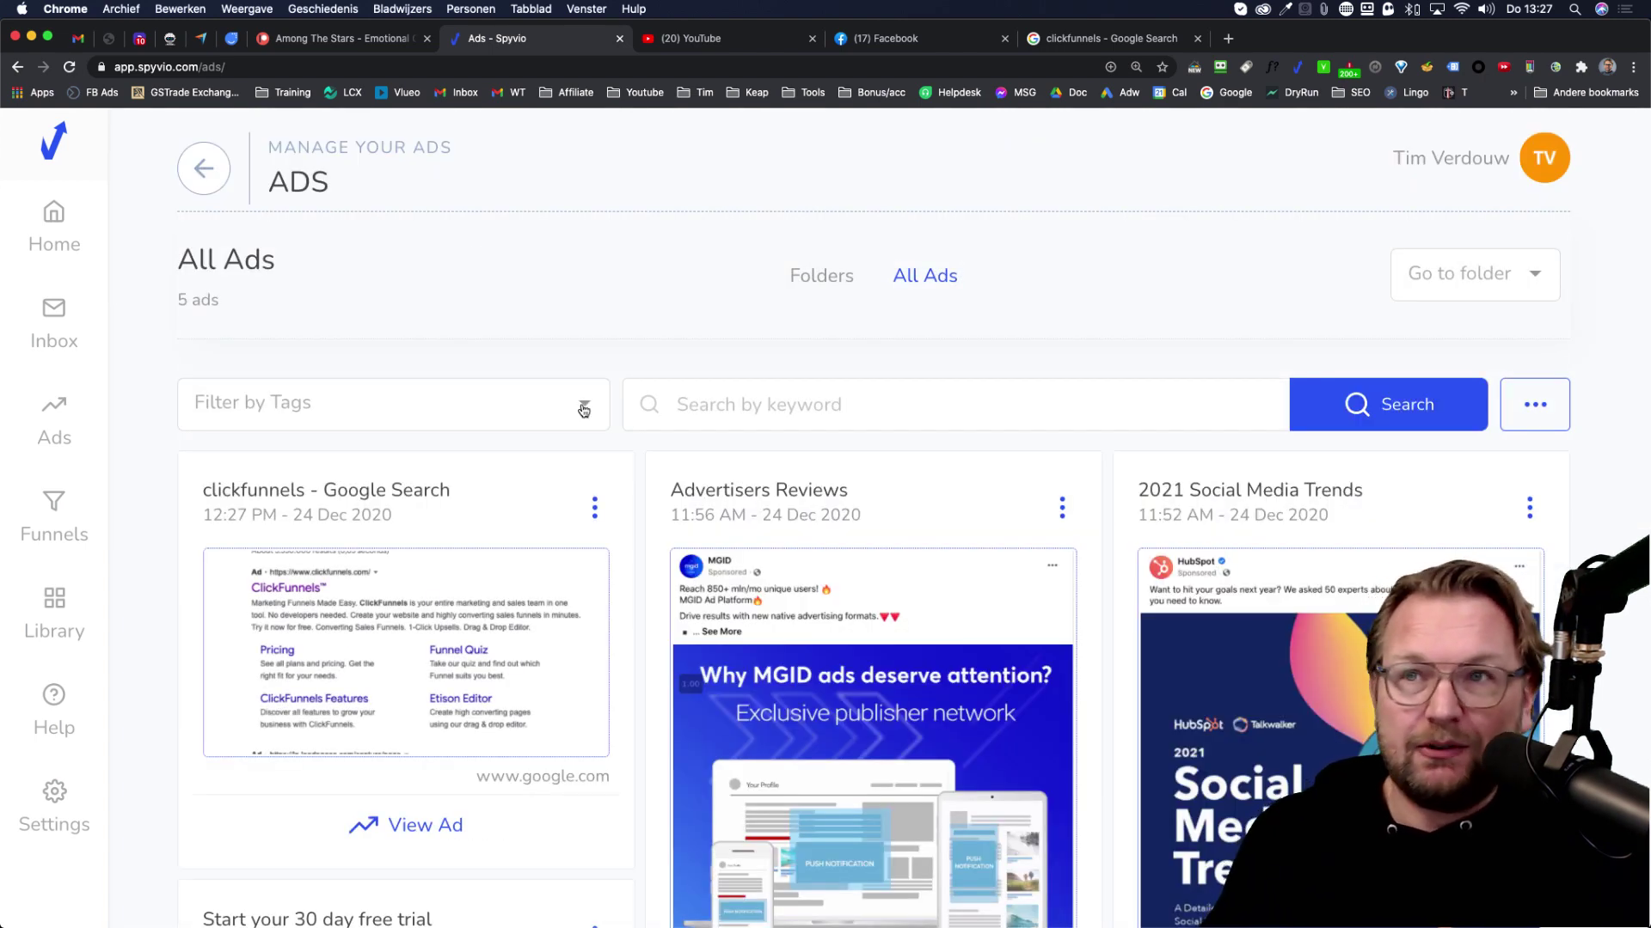
scroll(686, 430, "down", 2)
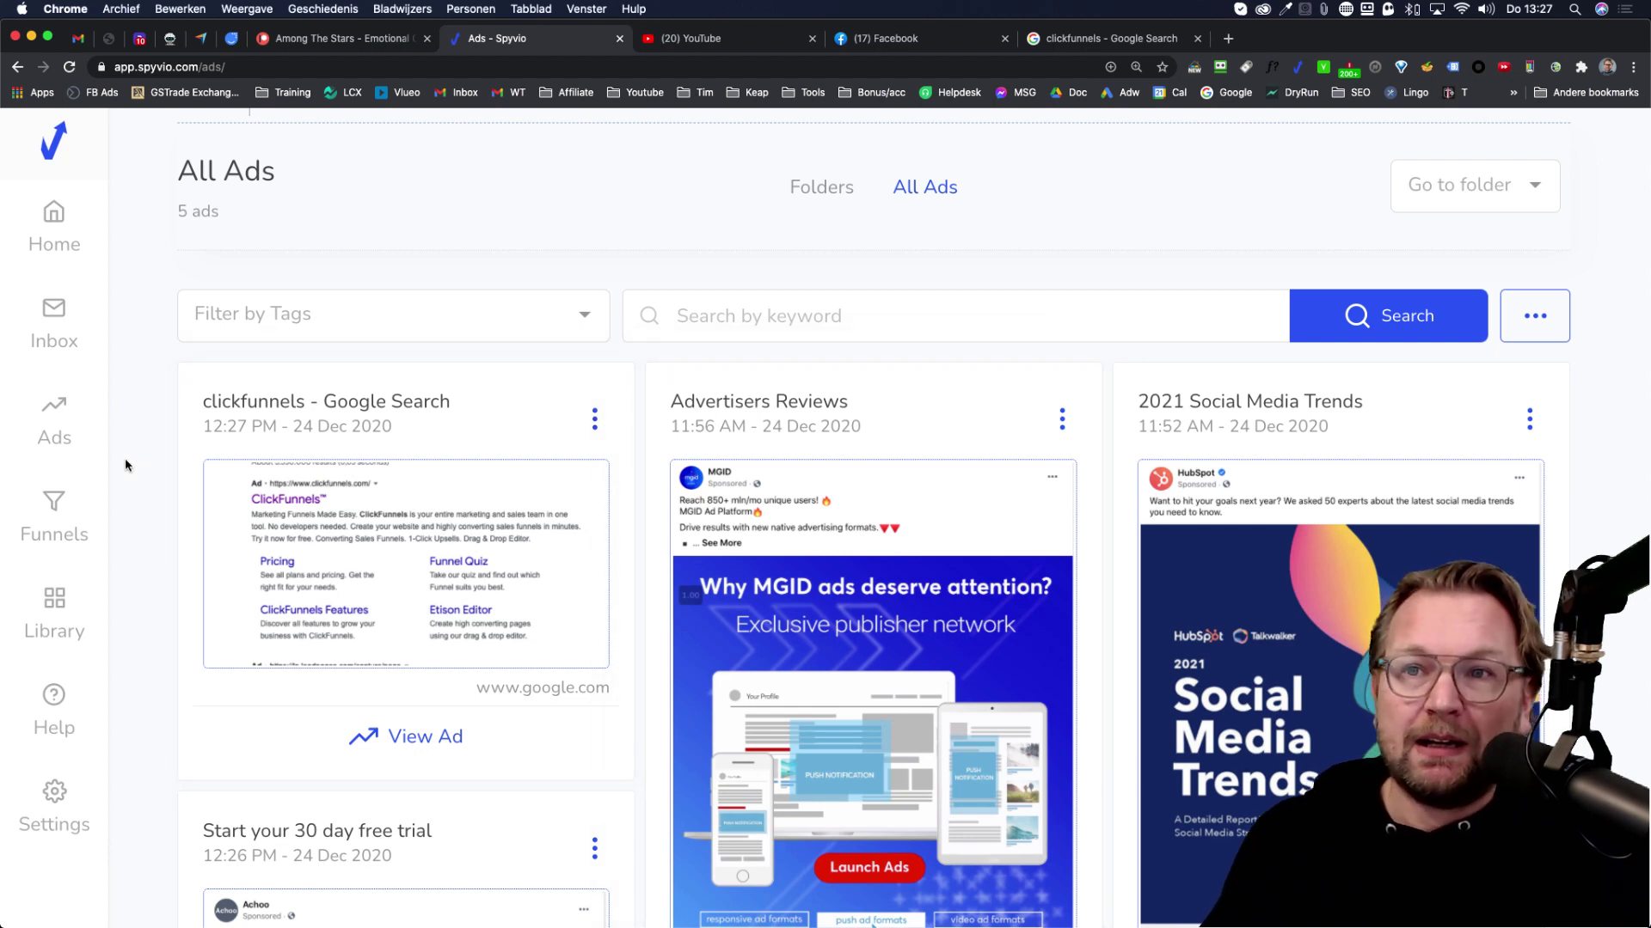
left_click(58, 417)
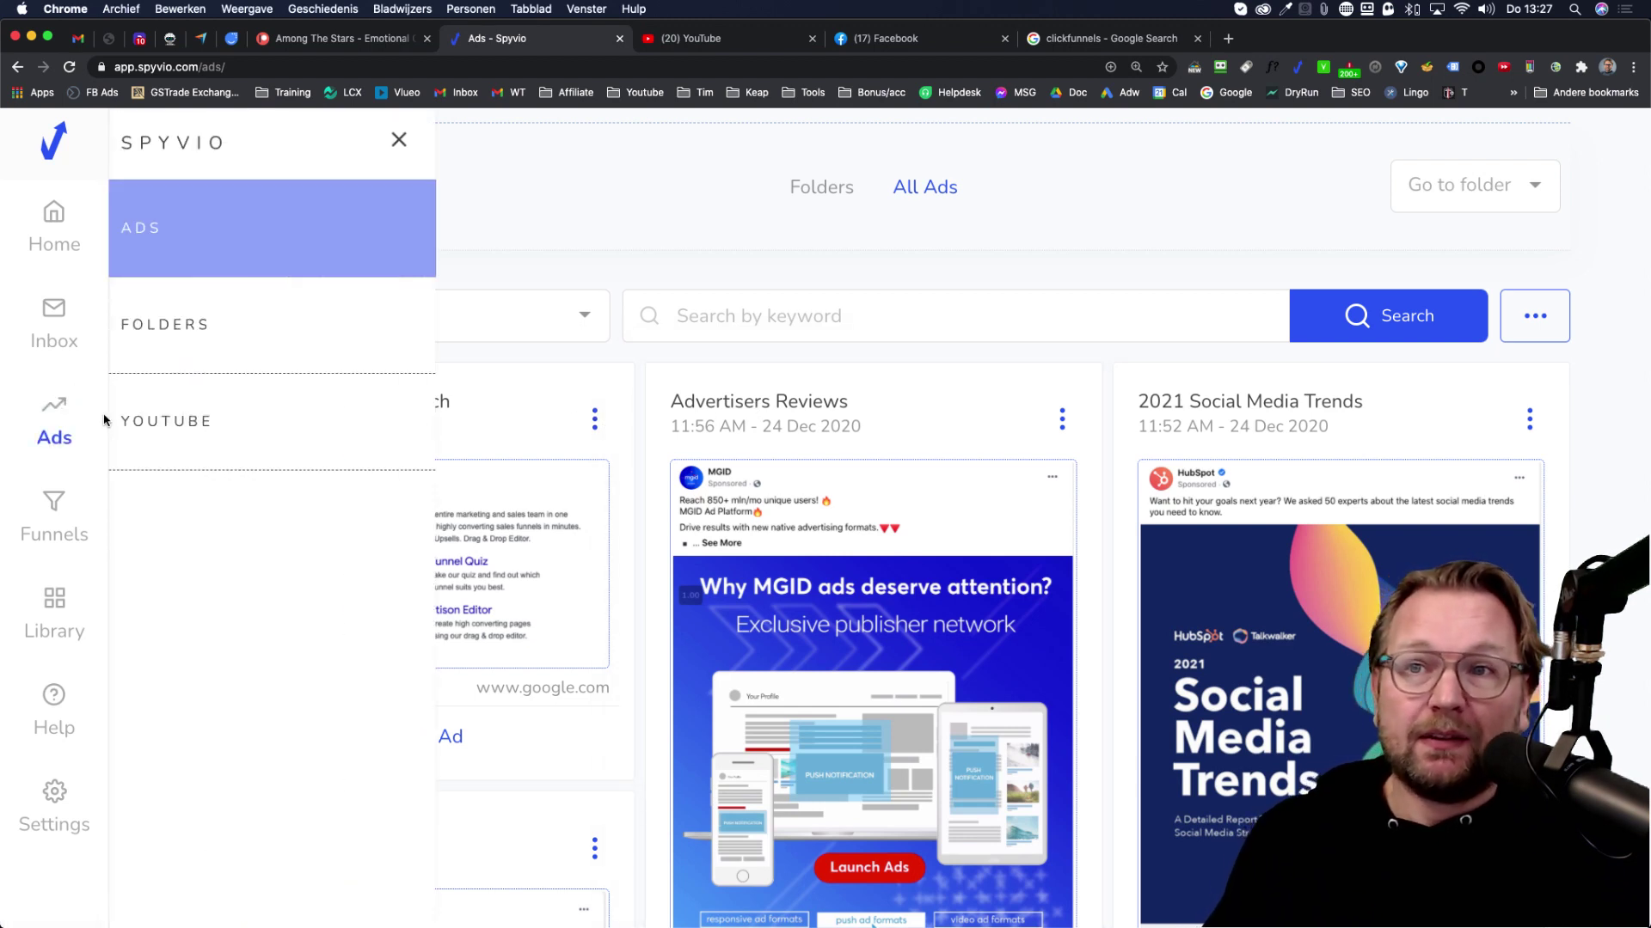
left_click(181, 421)
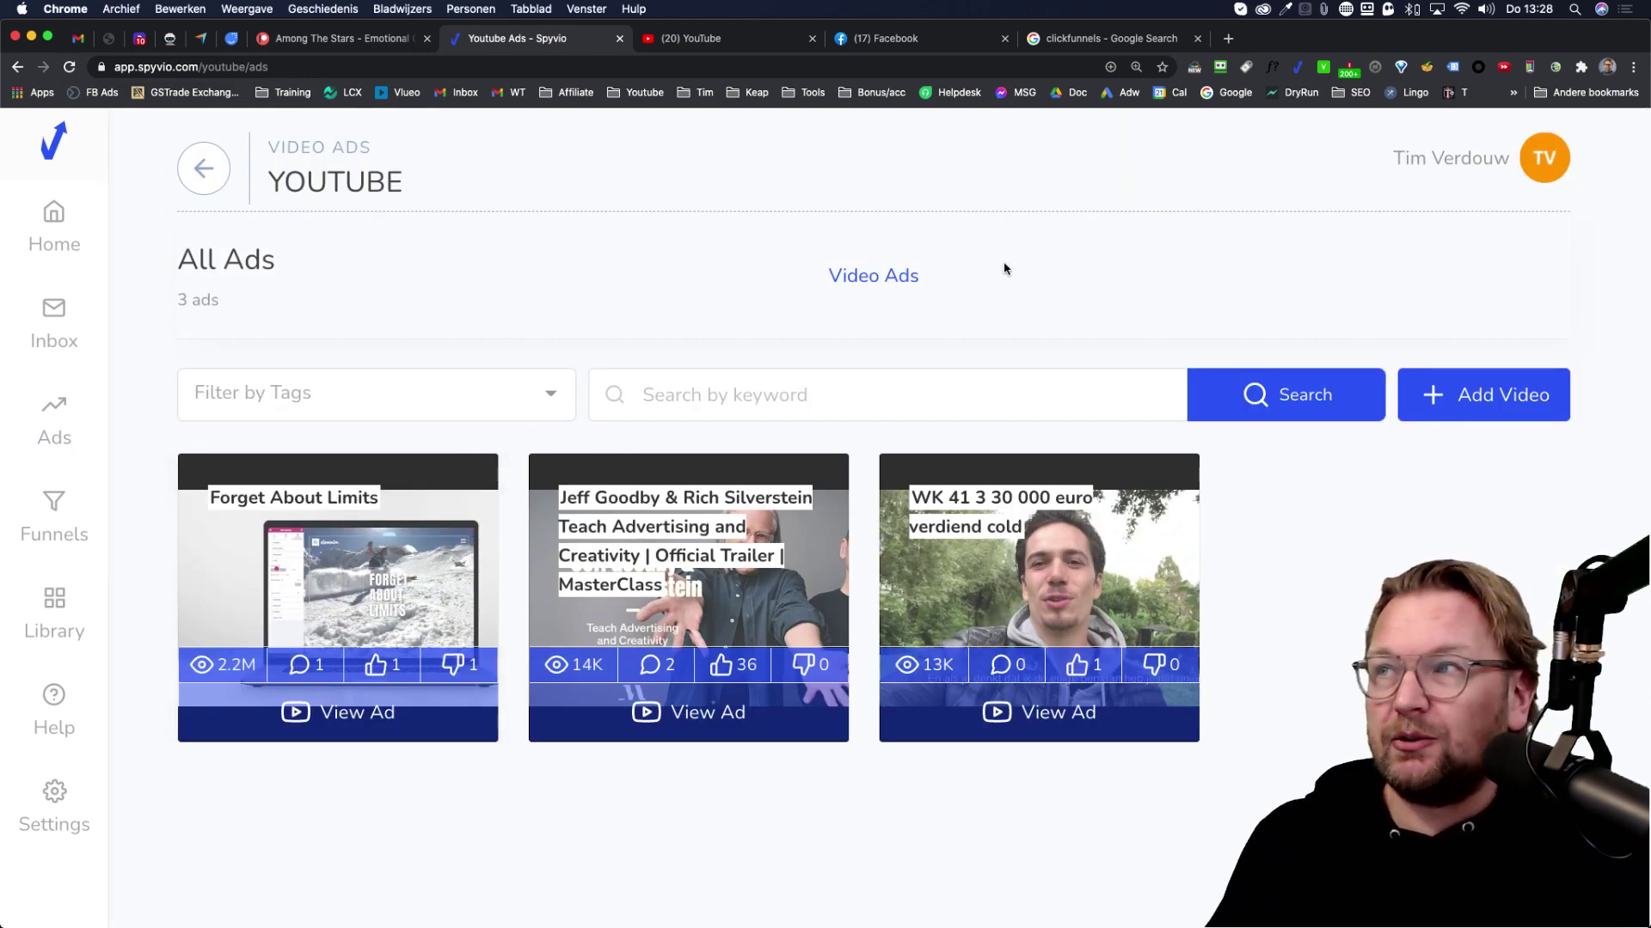
left_click(737, 41)
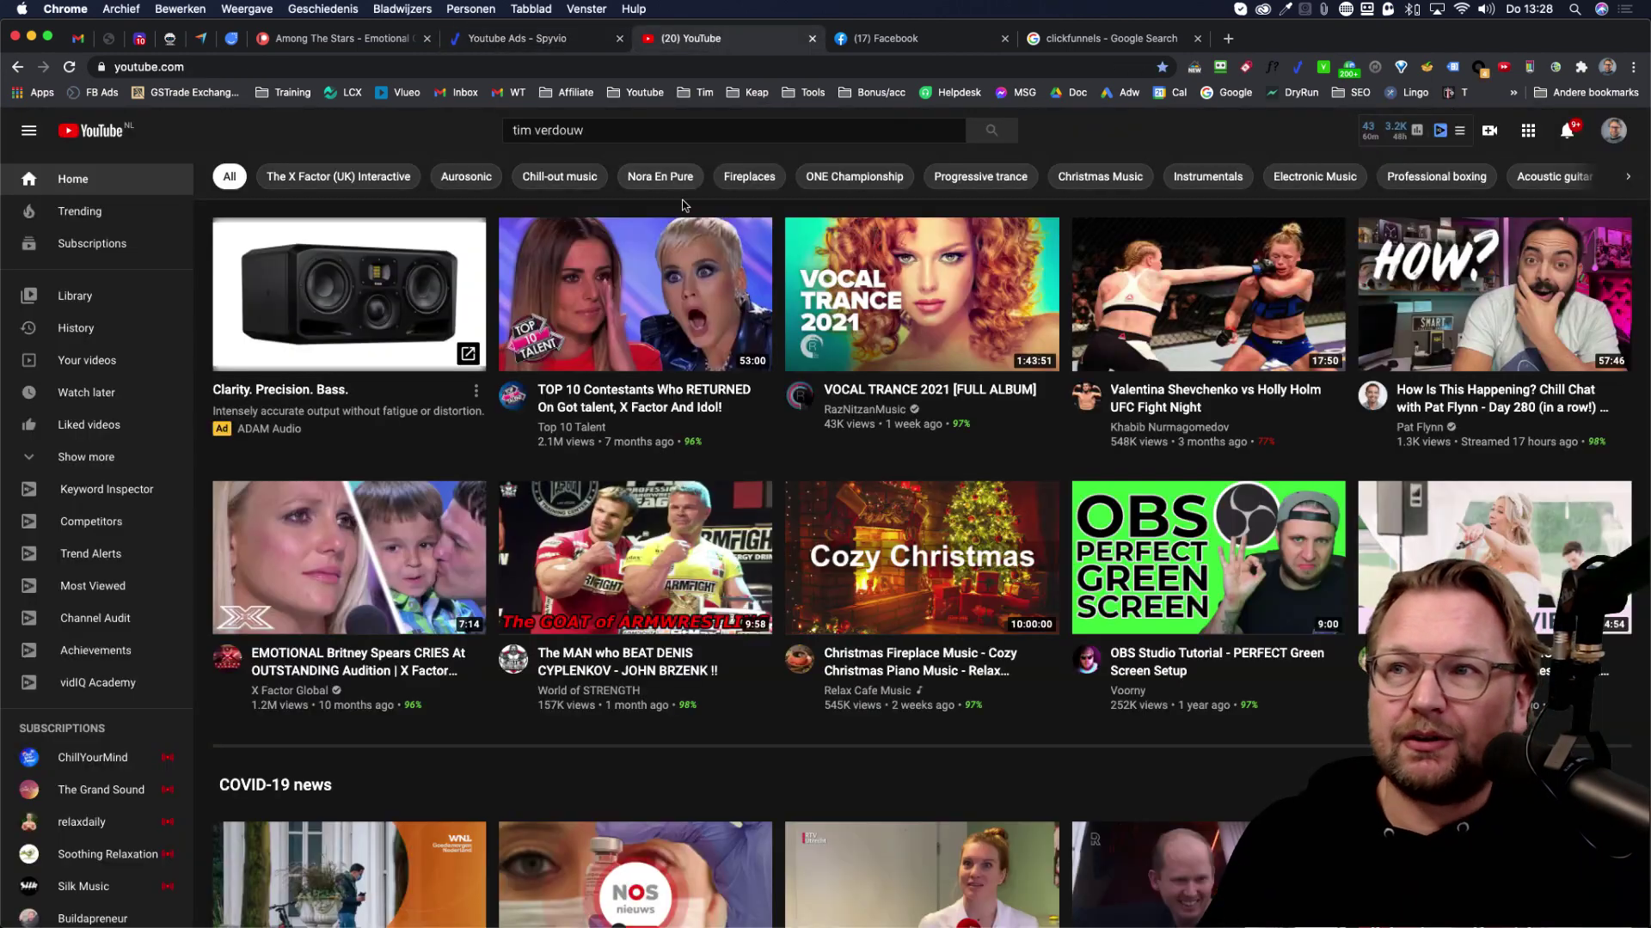
left_click(598, 136)
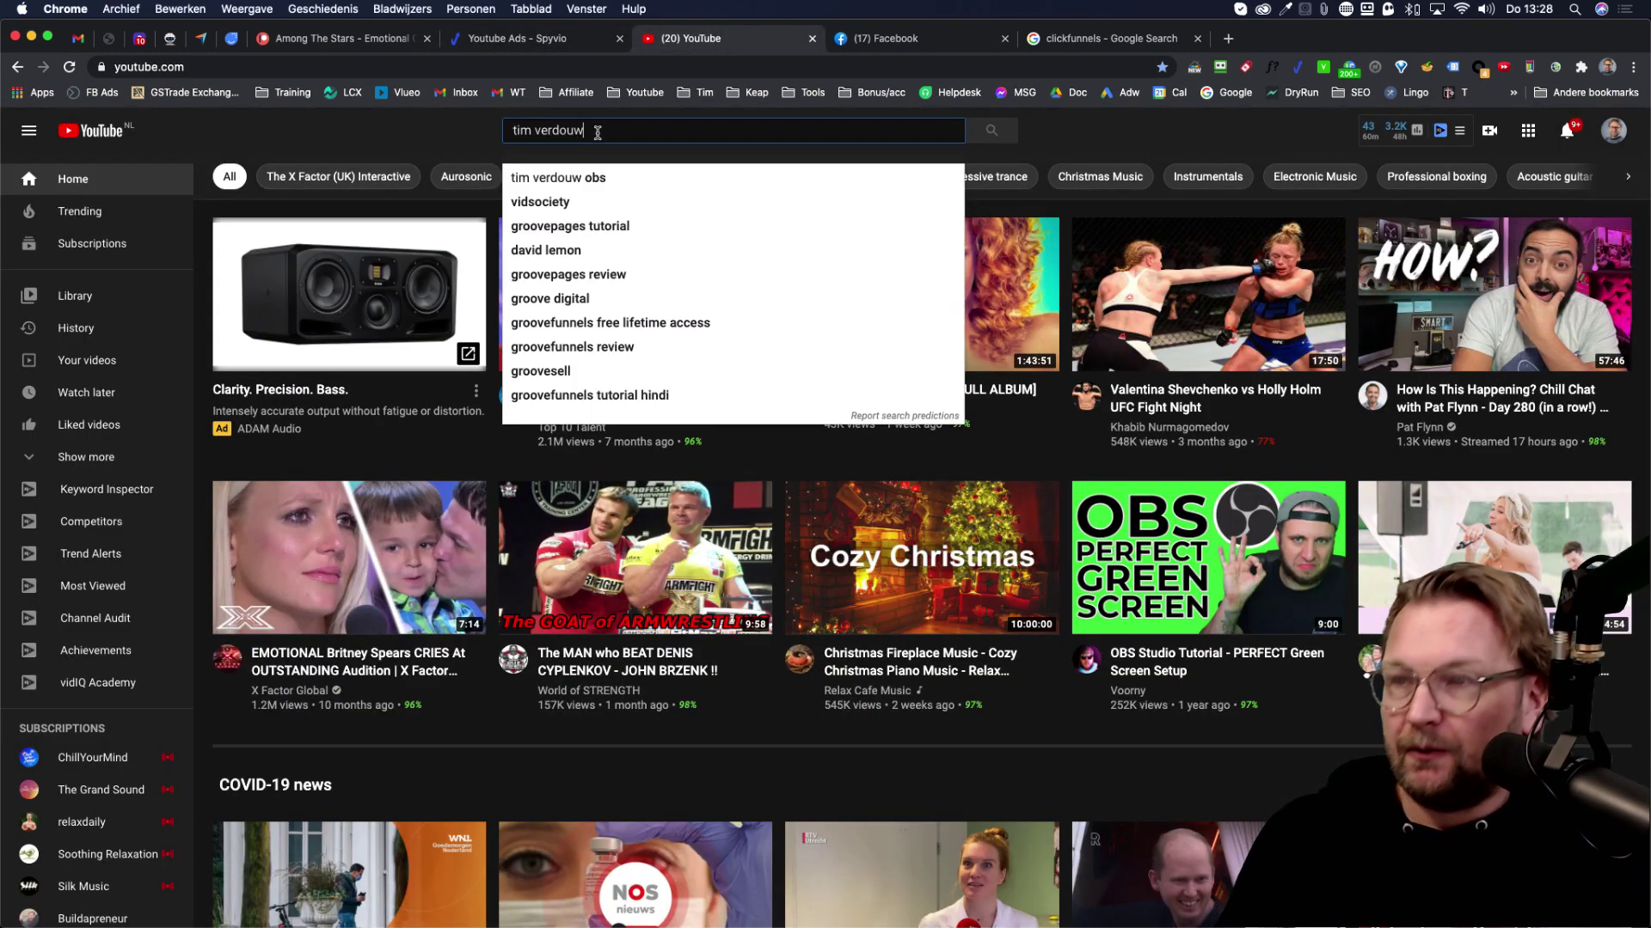
key("Return")
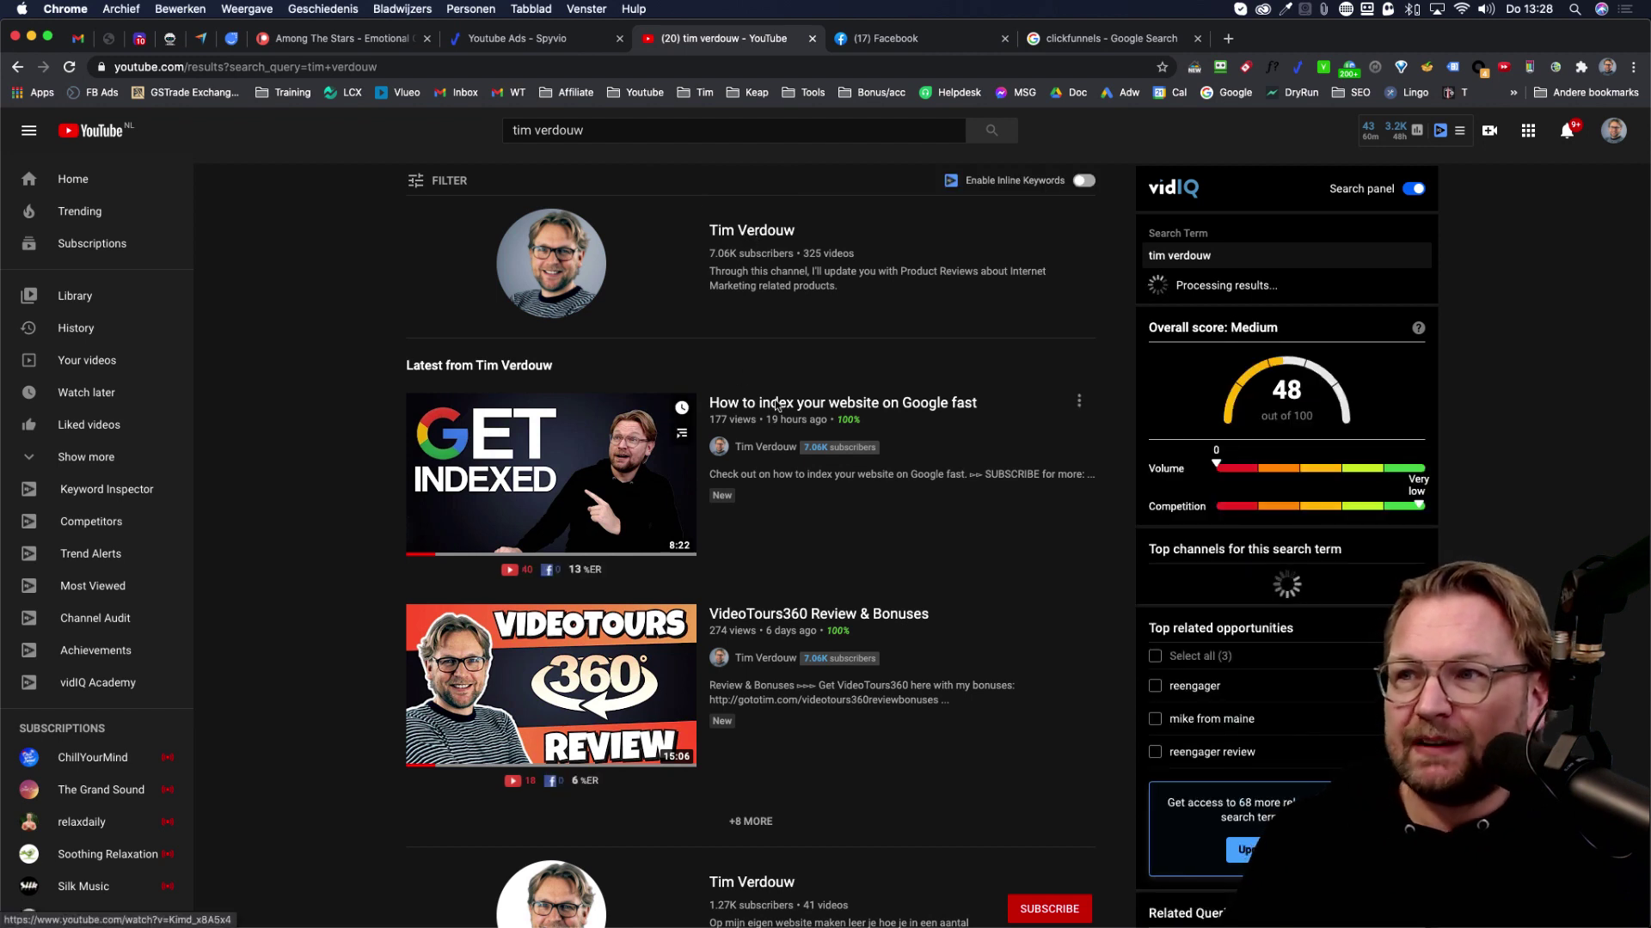
left_click(741, 400)
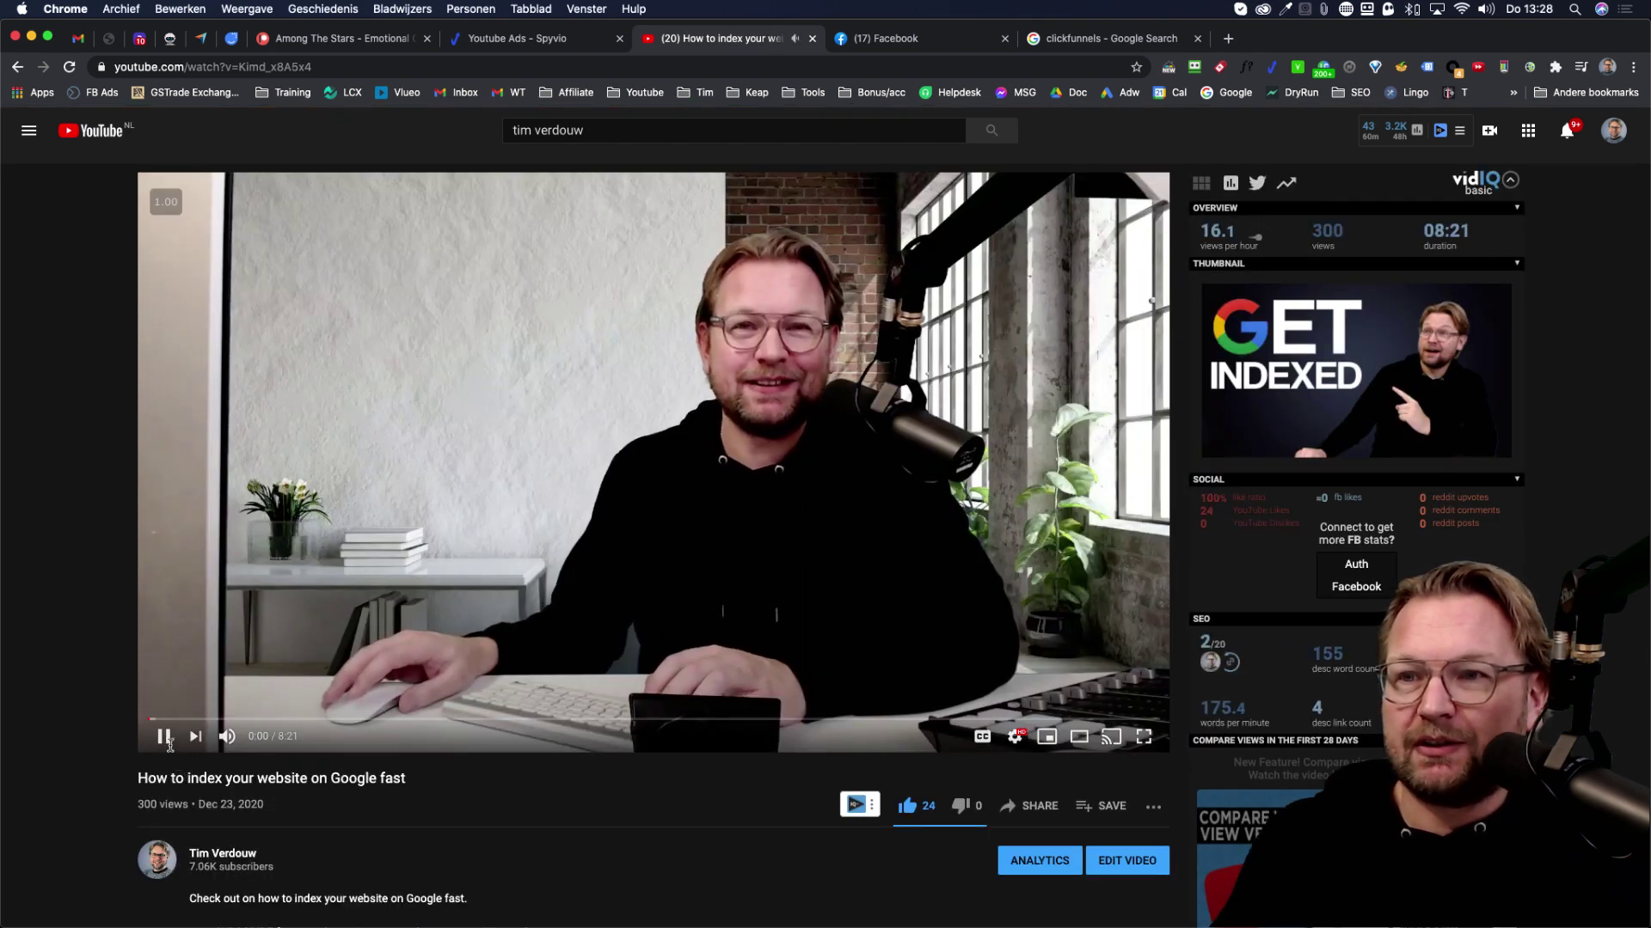
left_click(223, 861)
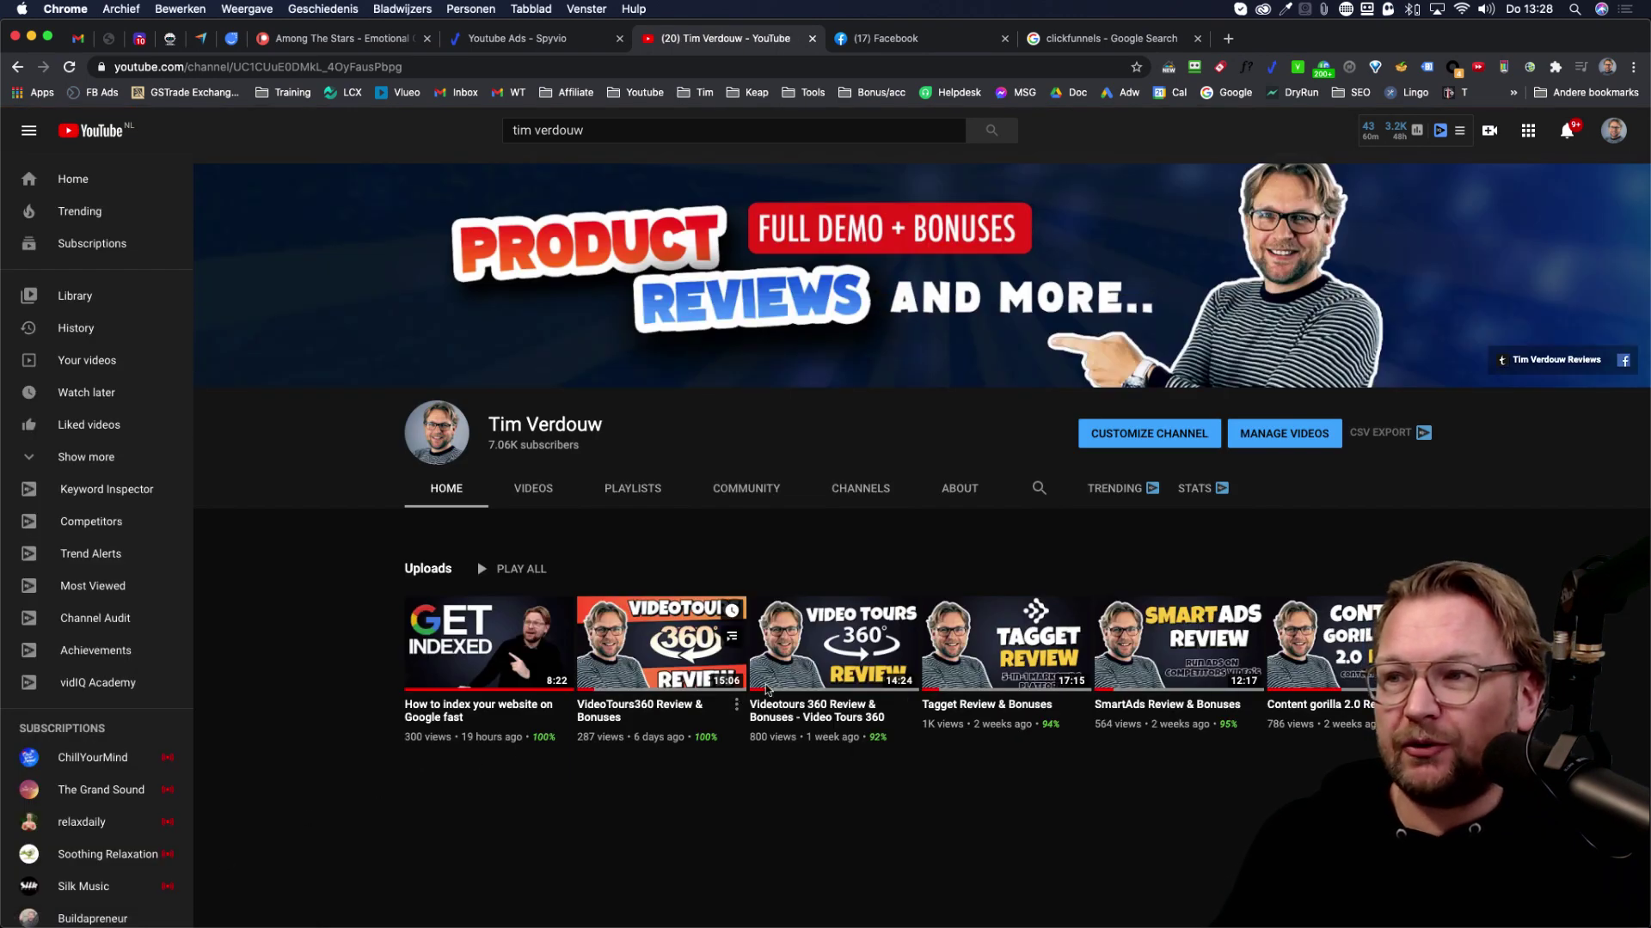
left_click(820, 649)
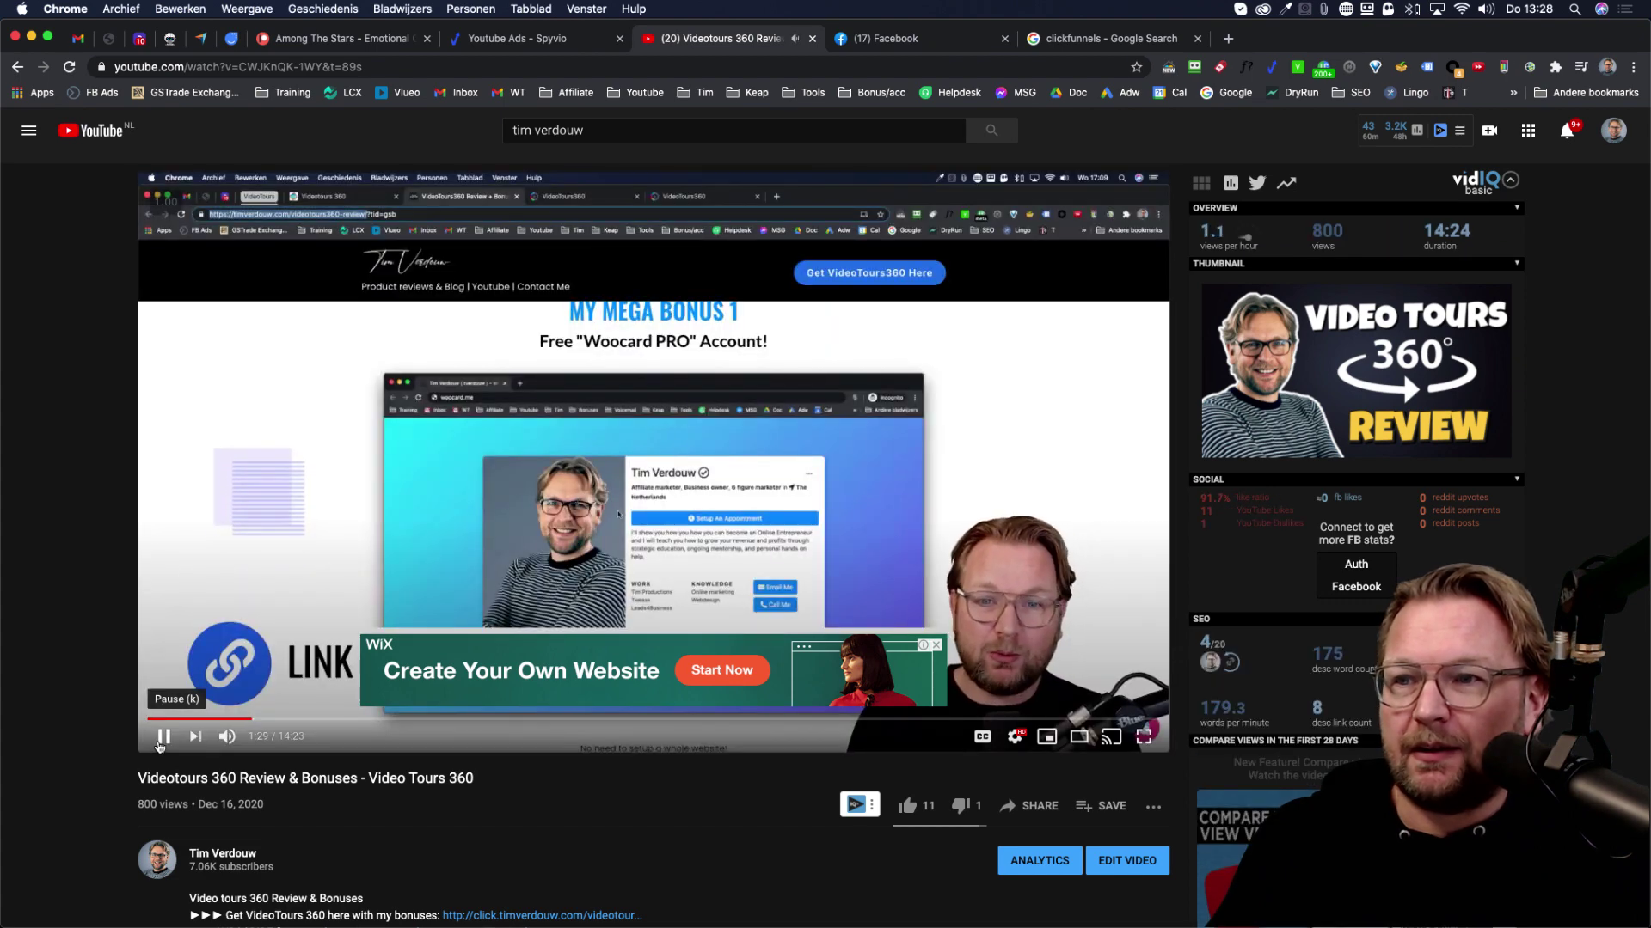
left_click(163, 737)
Browse the SmartAds review and Christmas Eve AMA stream, then open the Deep Feelings Mix video
left_click(221, 852)
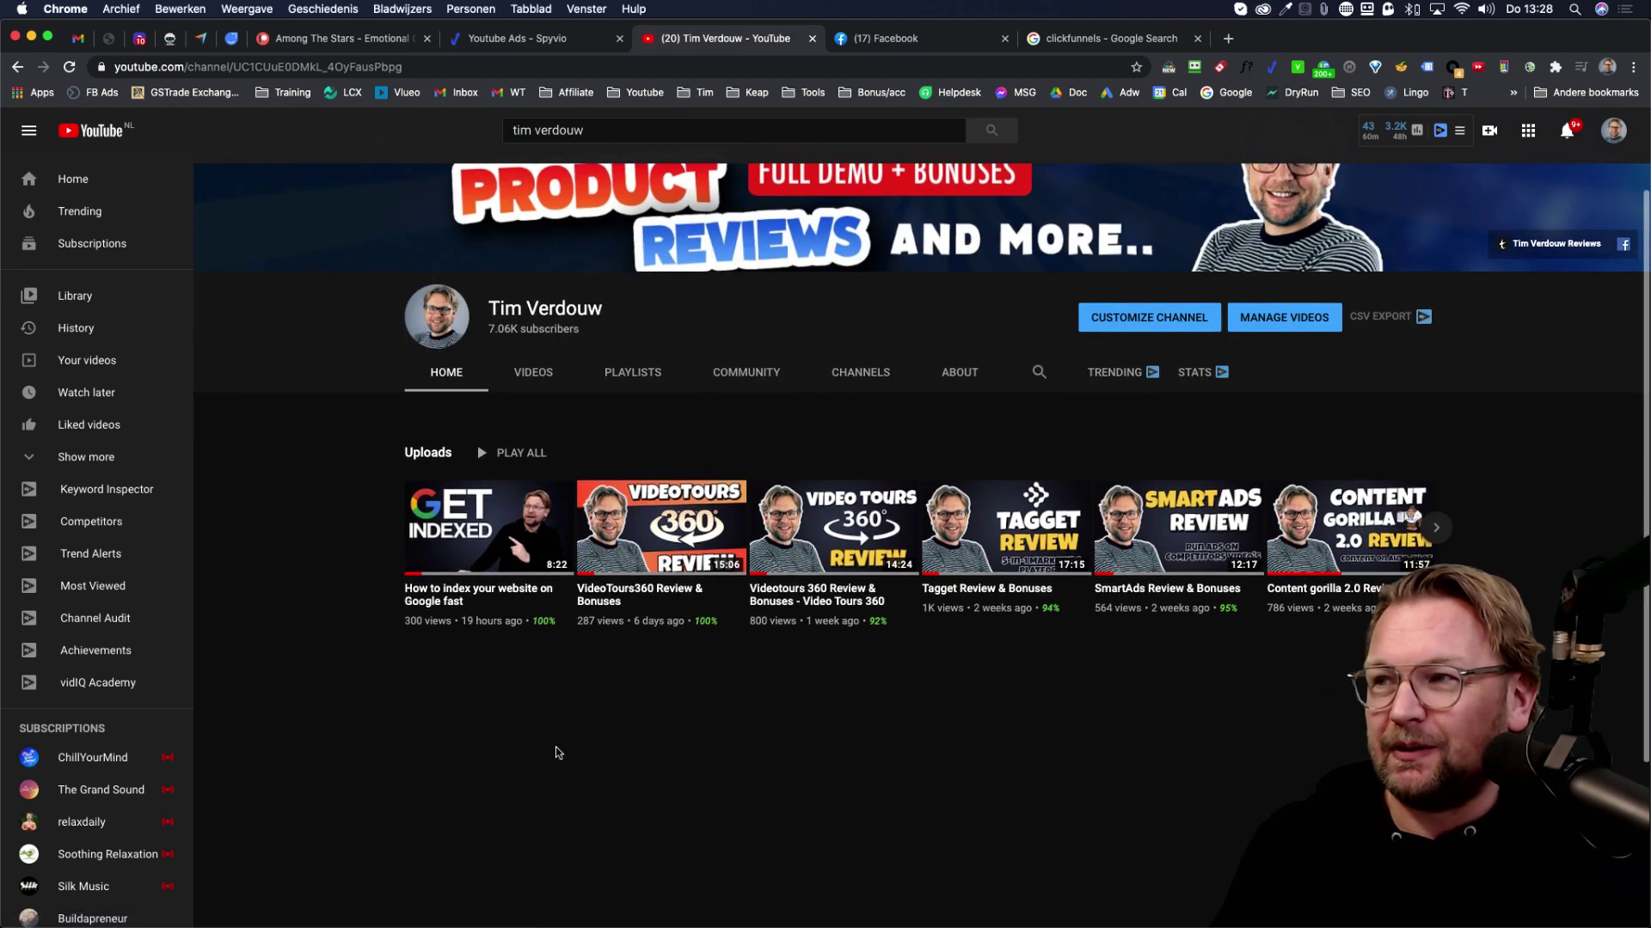
left_click(1163, 551)
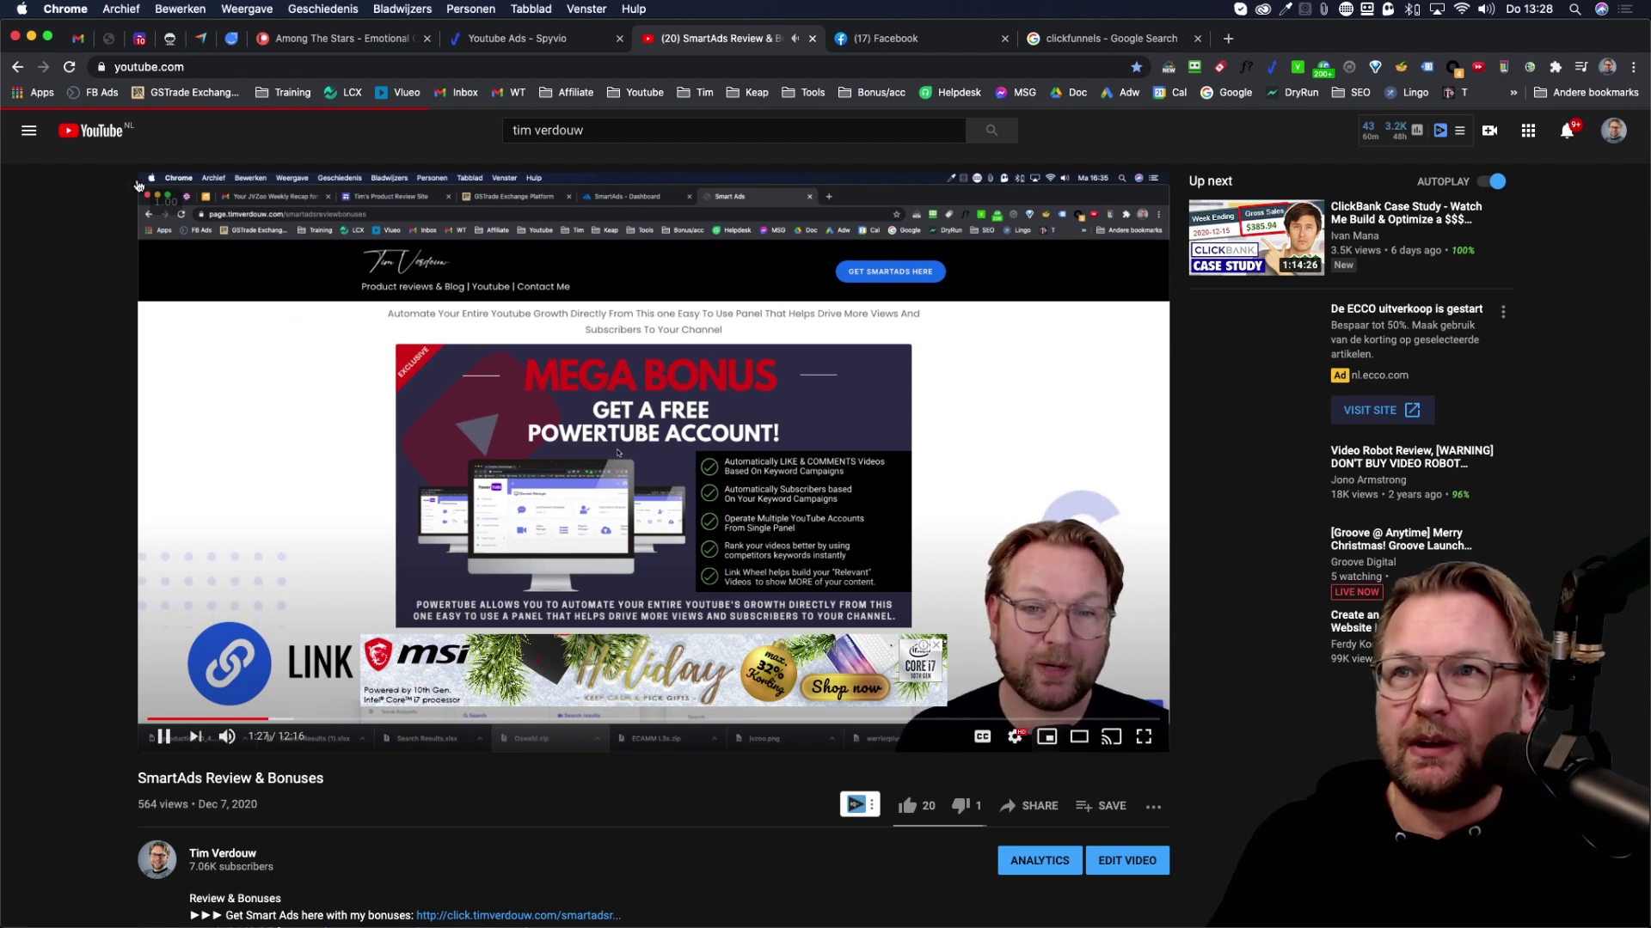
key("super+Left")
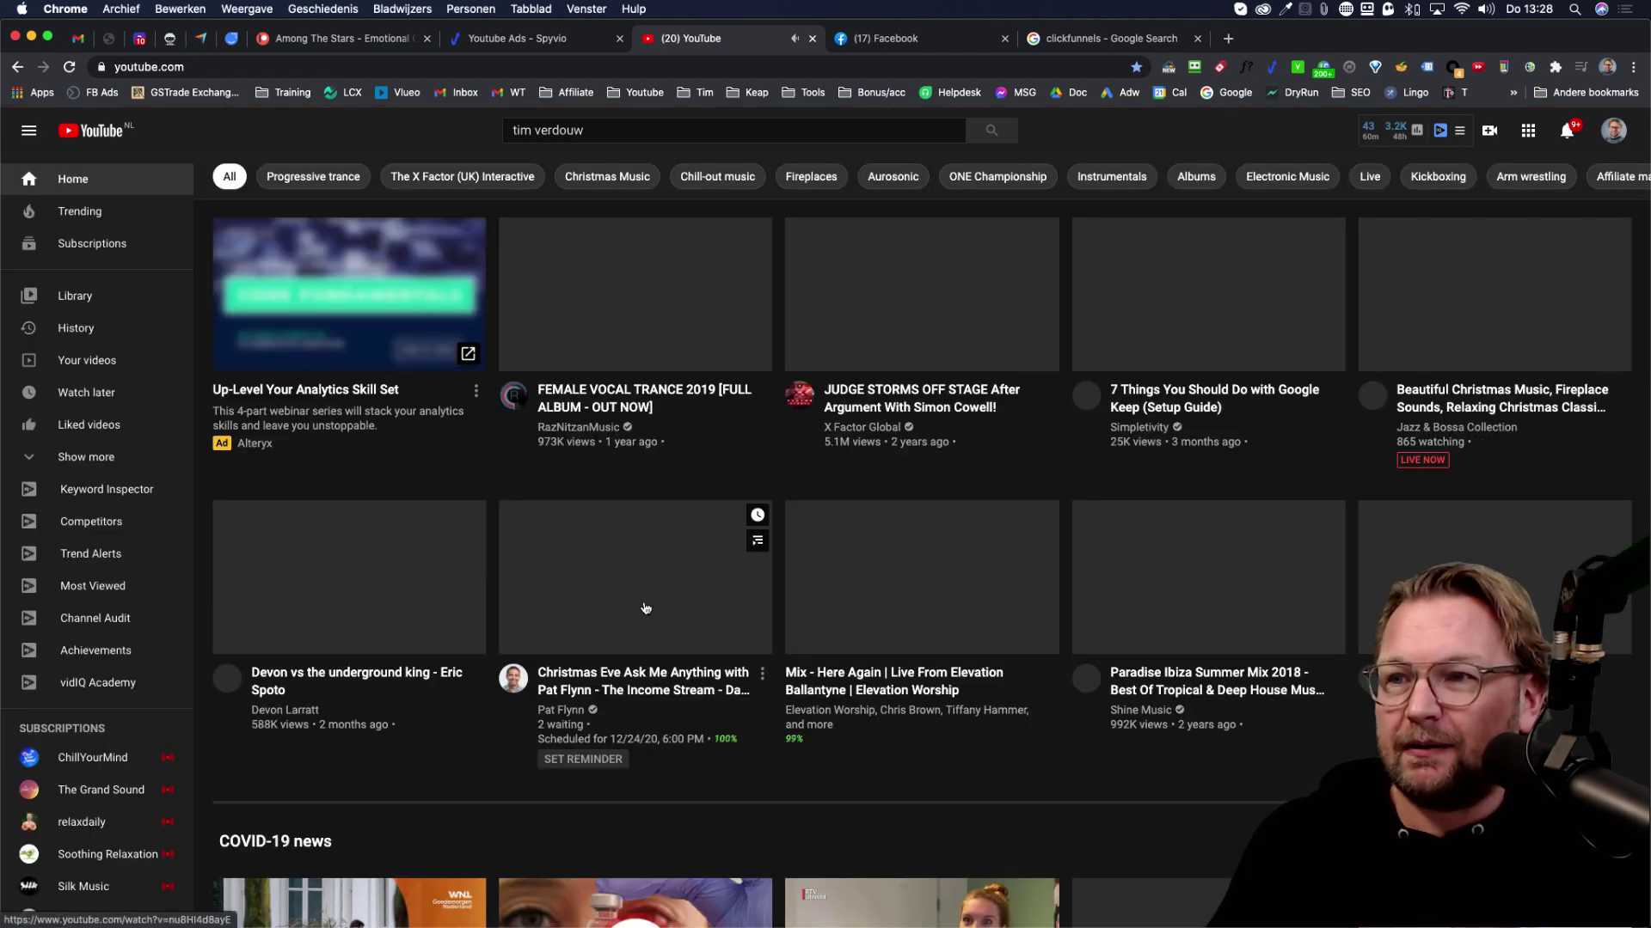
left_click(661, 592)
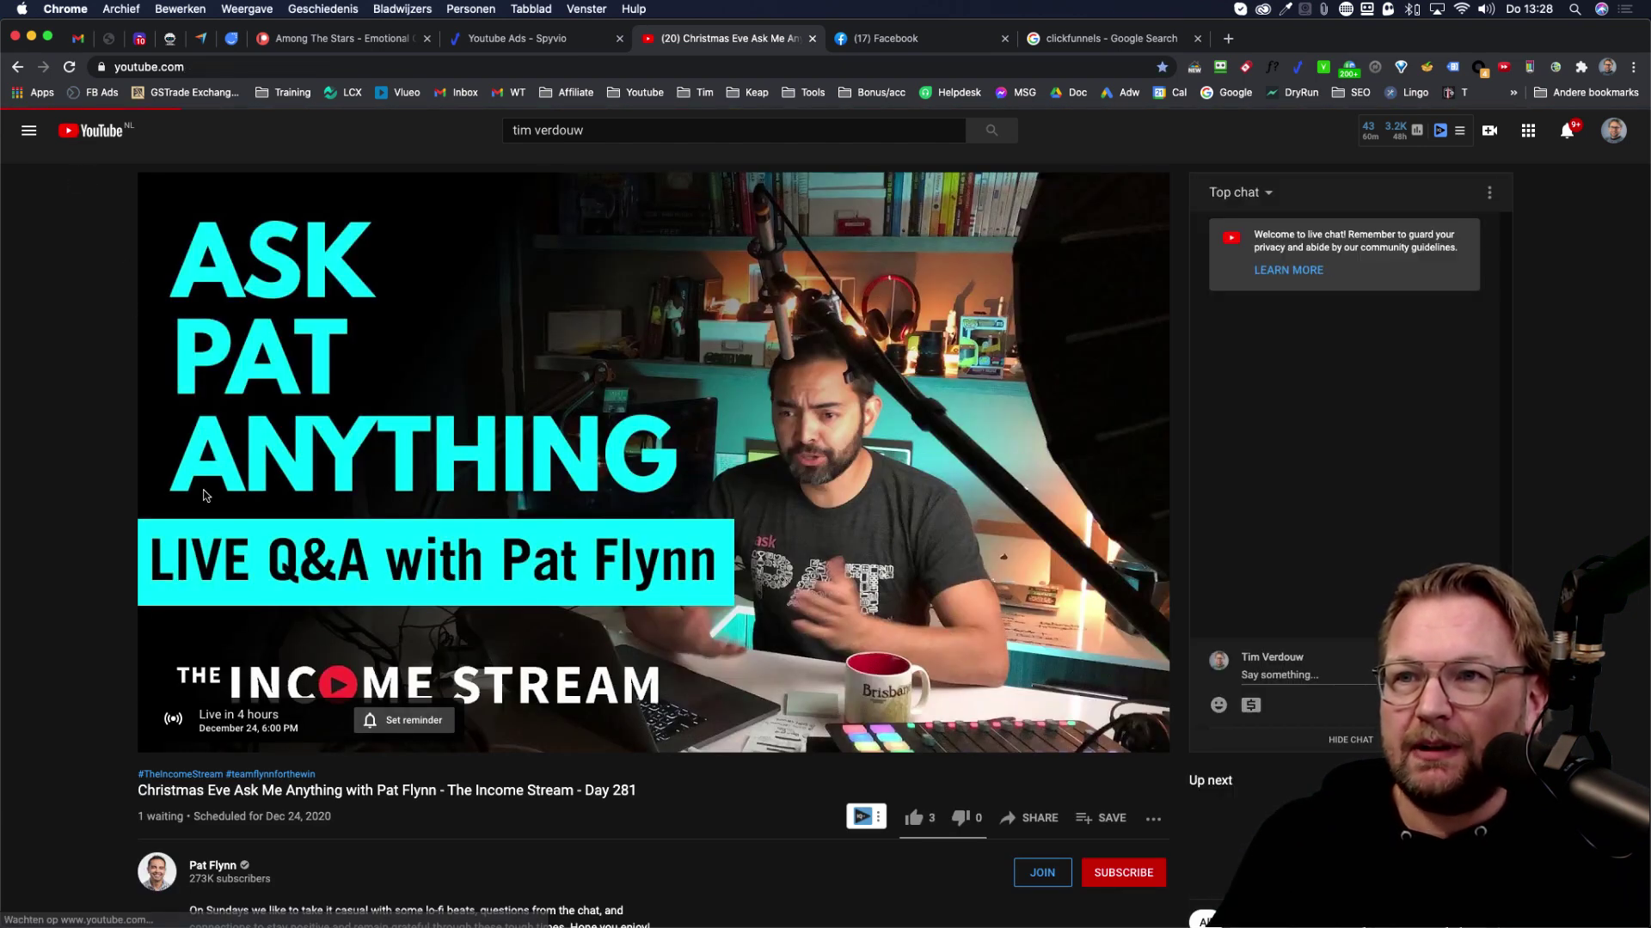
key("super+Left")
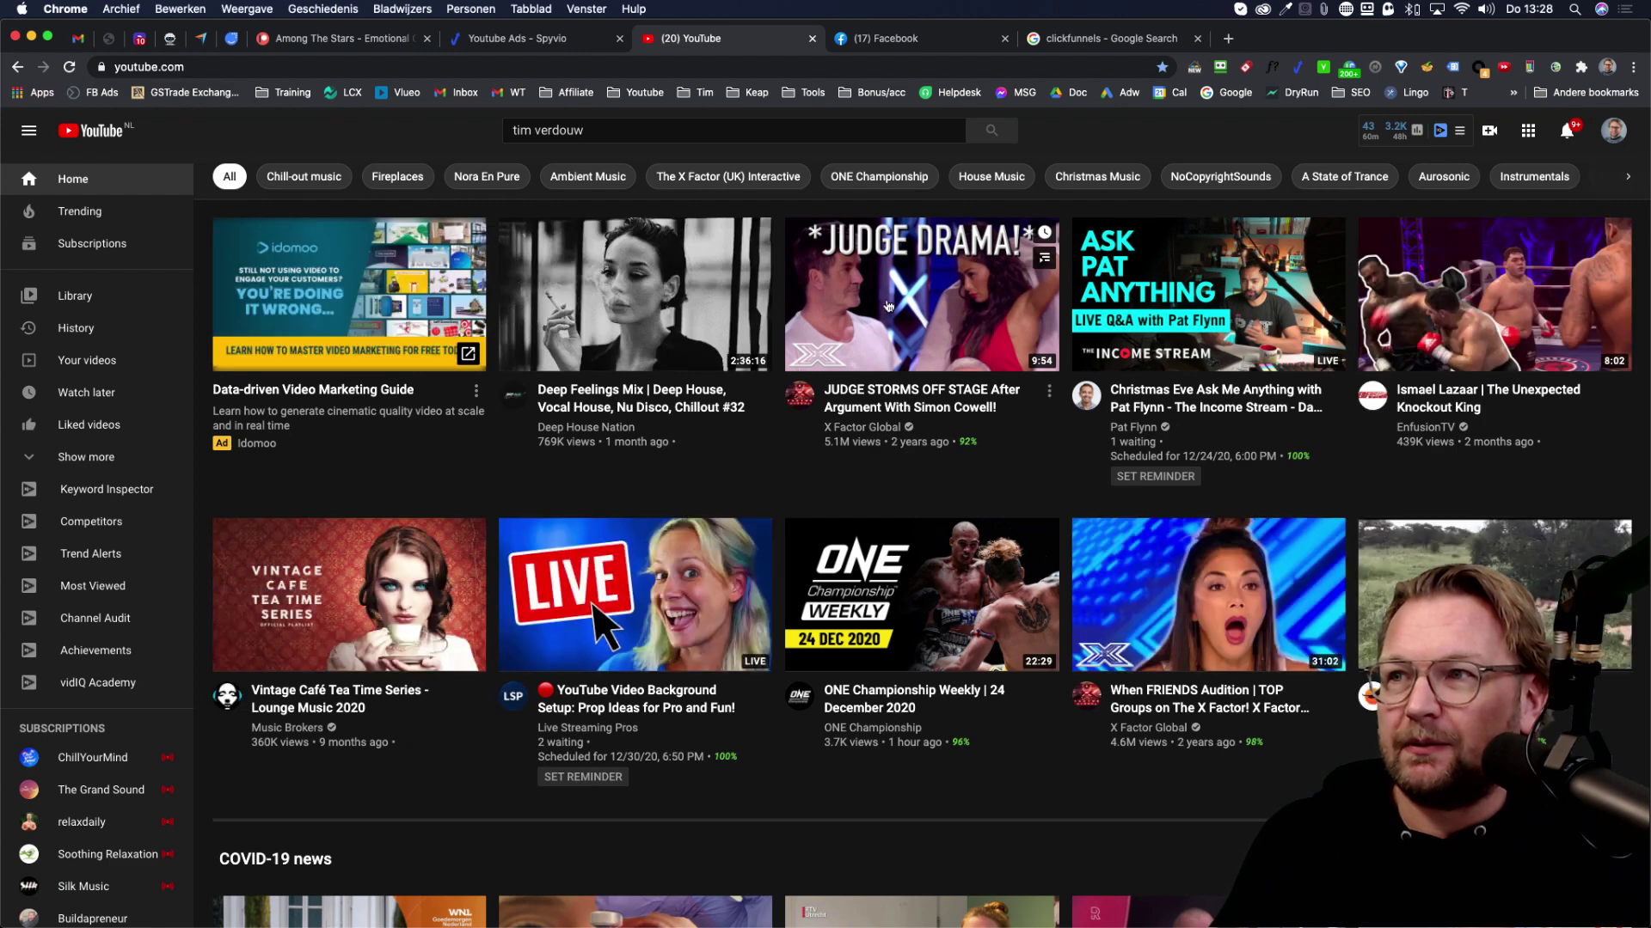
left_click(686, 303)
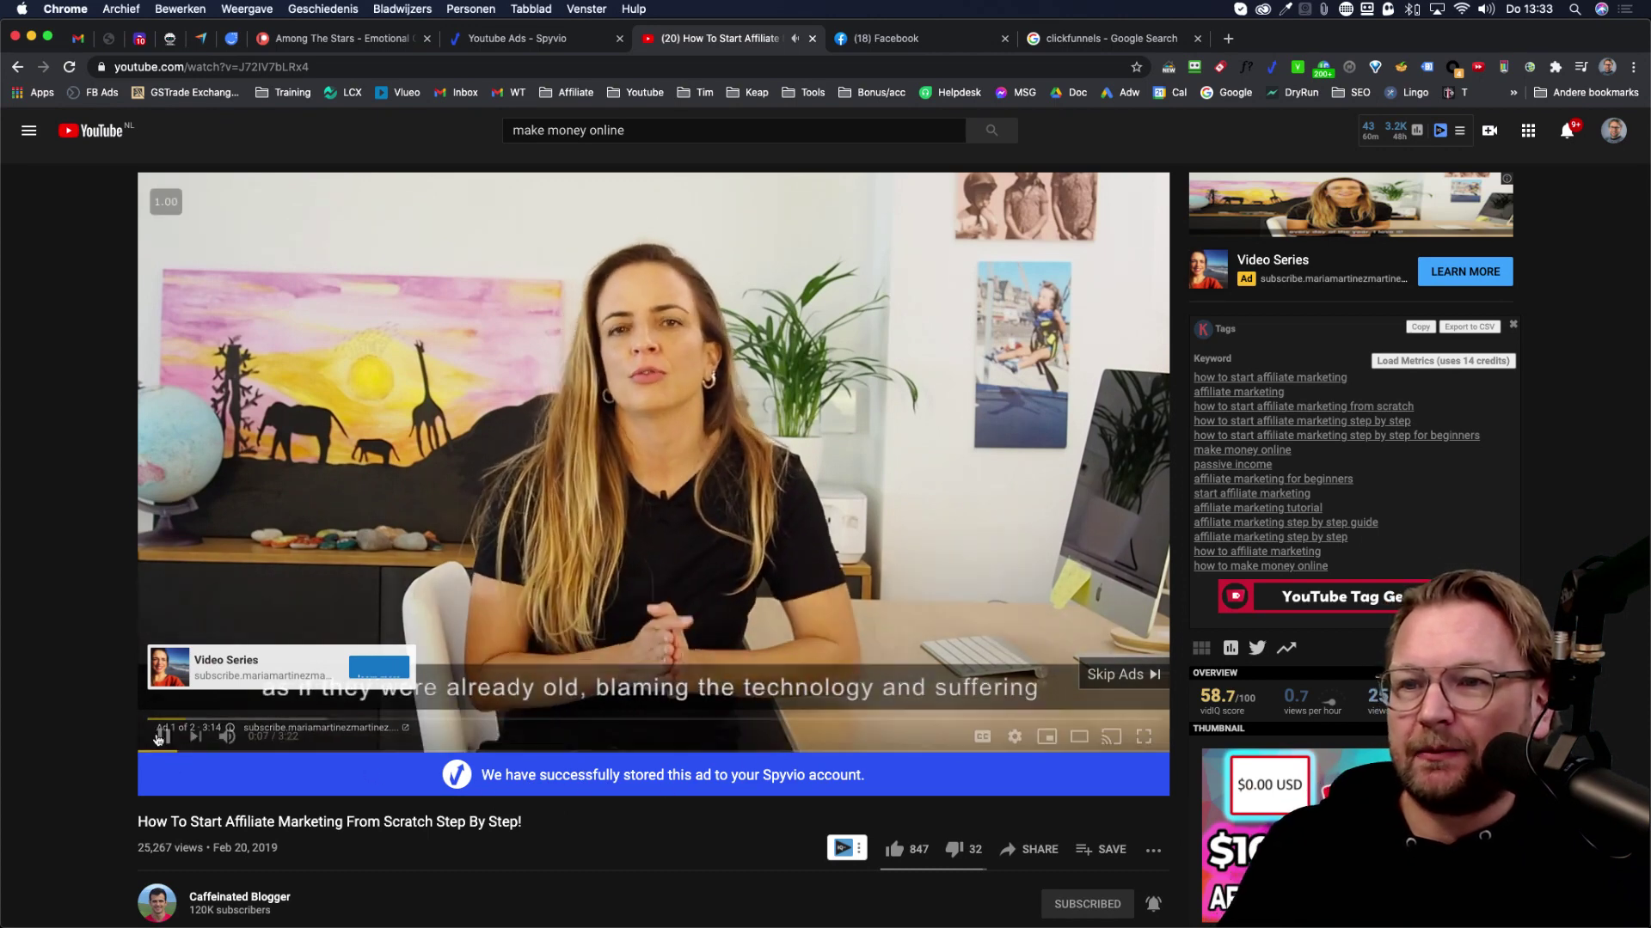
Pause the affiliate marketing video after its pre-roll ad is stored
left_click(907, 504)
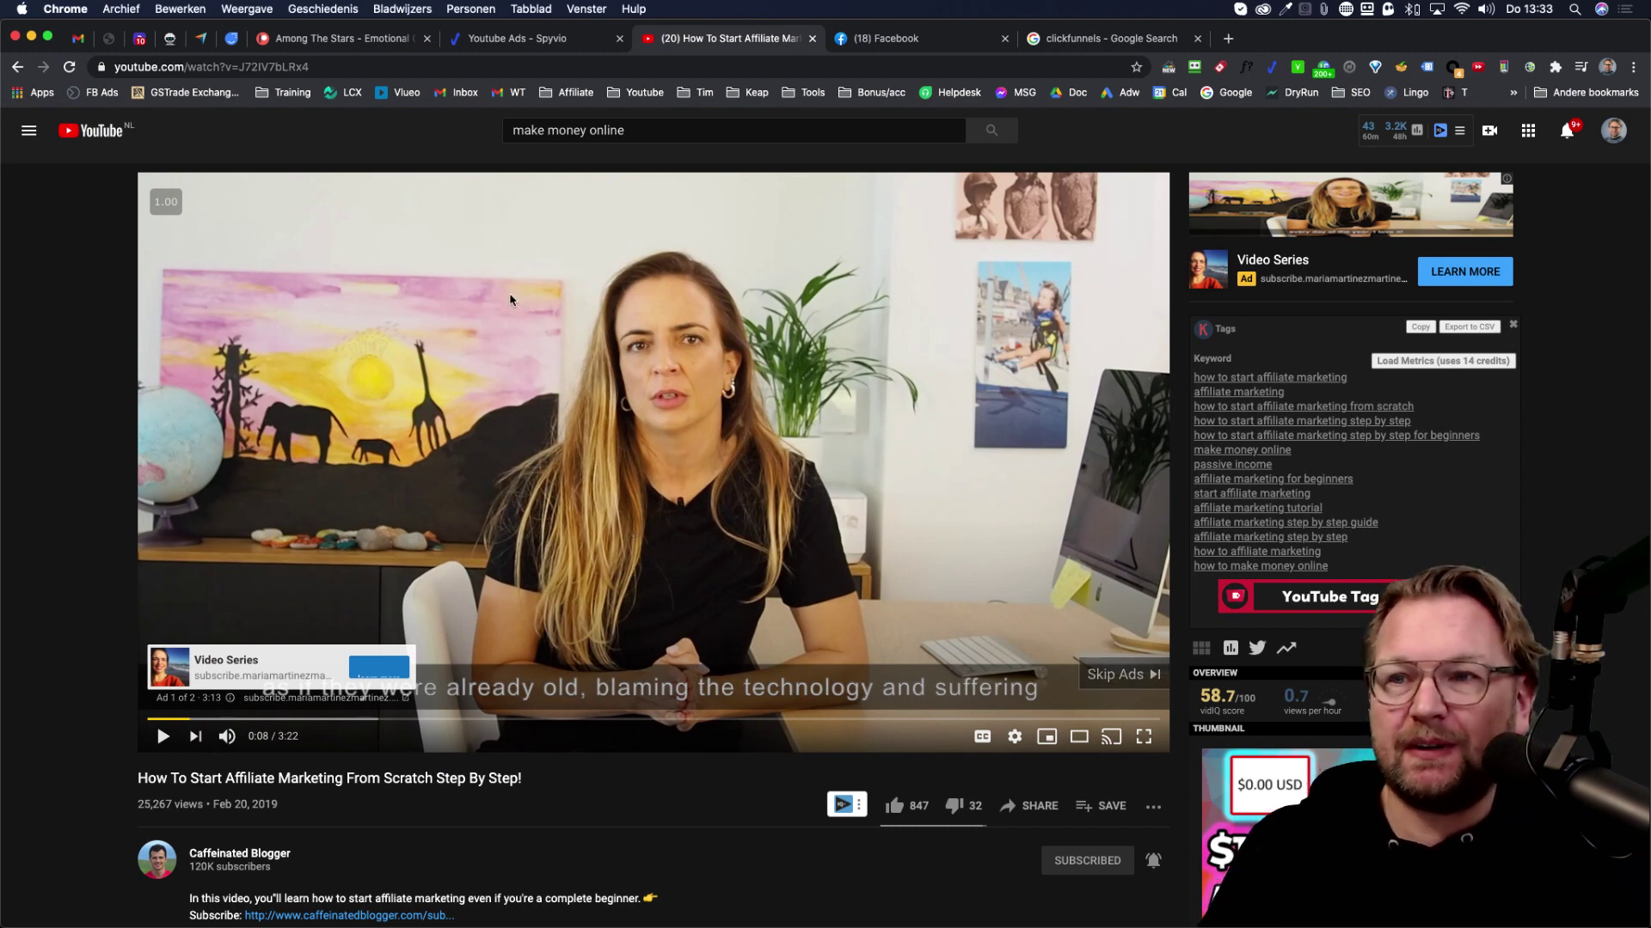
Reload Spyvio's YouTube ads, view the Make Money Online ad and open its video on YouTube
left_click(557, 39)
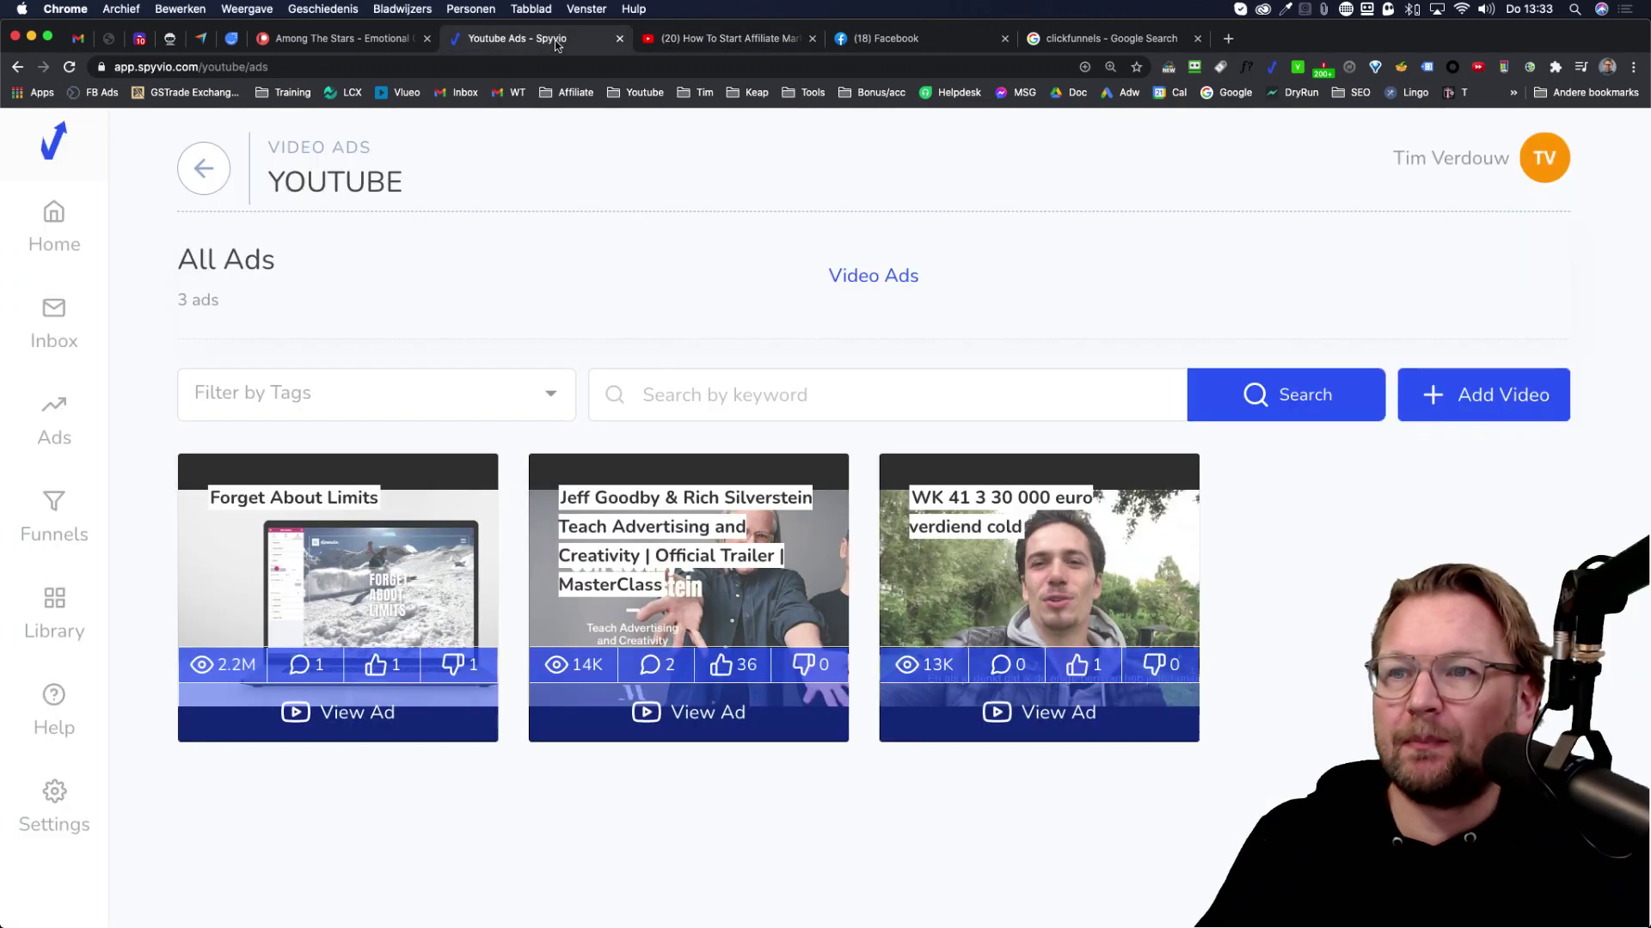
key("super+r")
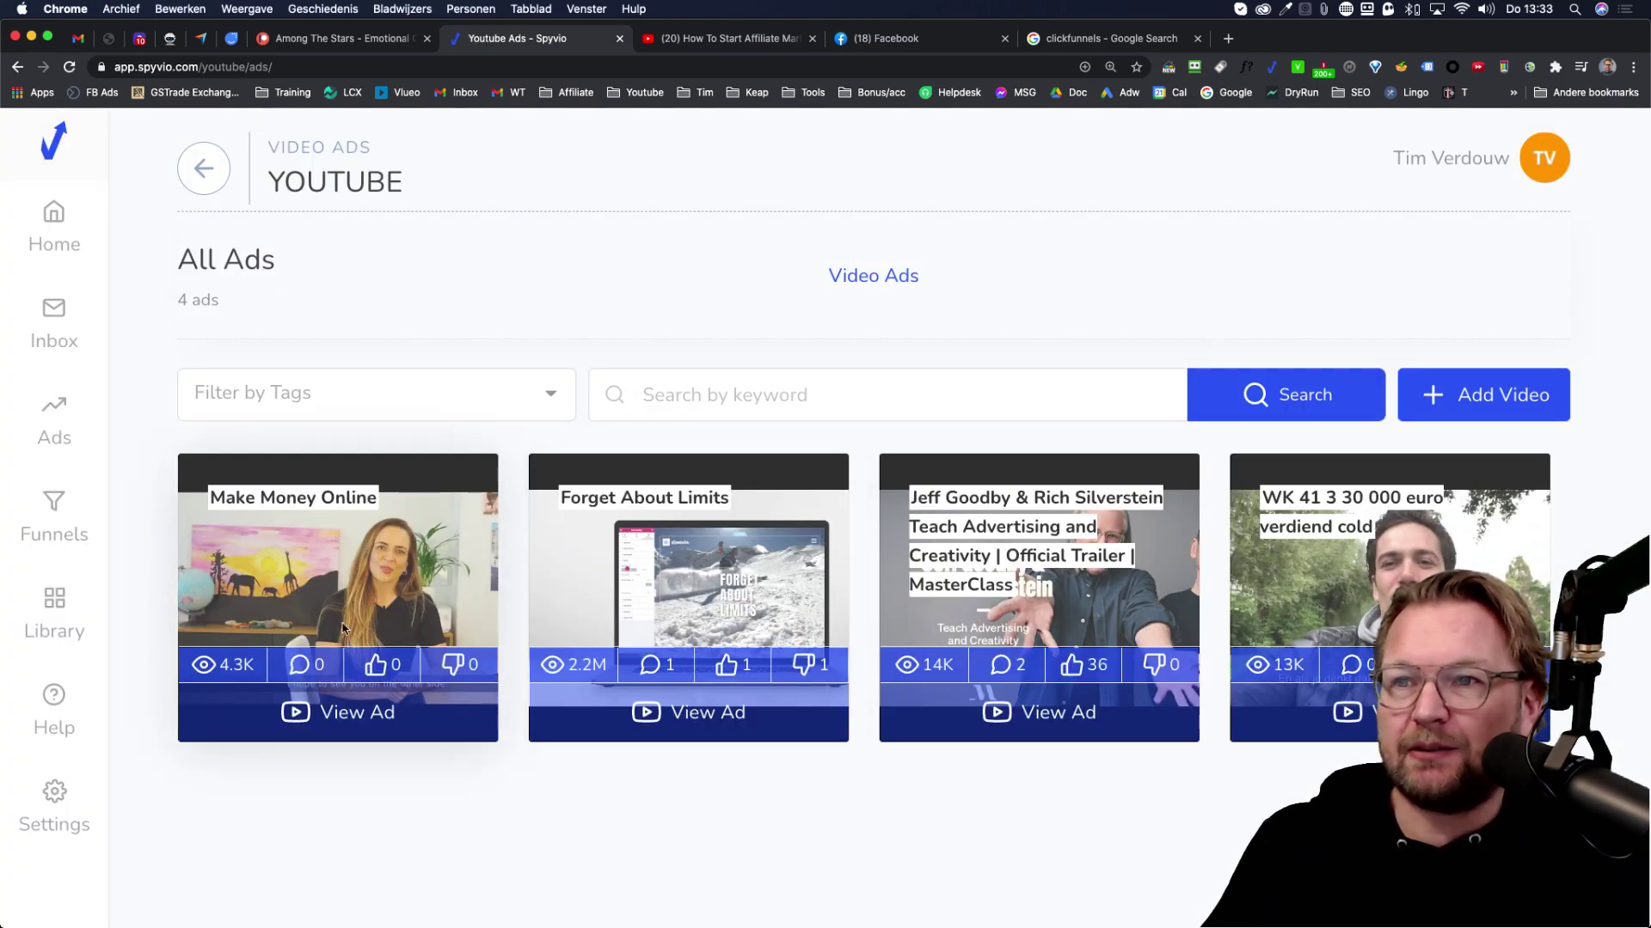
left_click(342, 712)
scroll(1098, 571, "down", 2)
left_click(908, 718)
scroll(1220, 541, "down", 1)
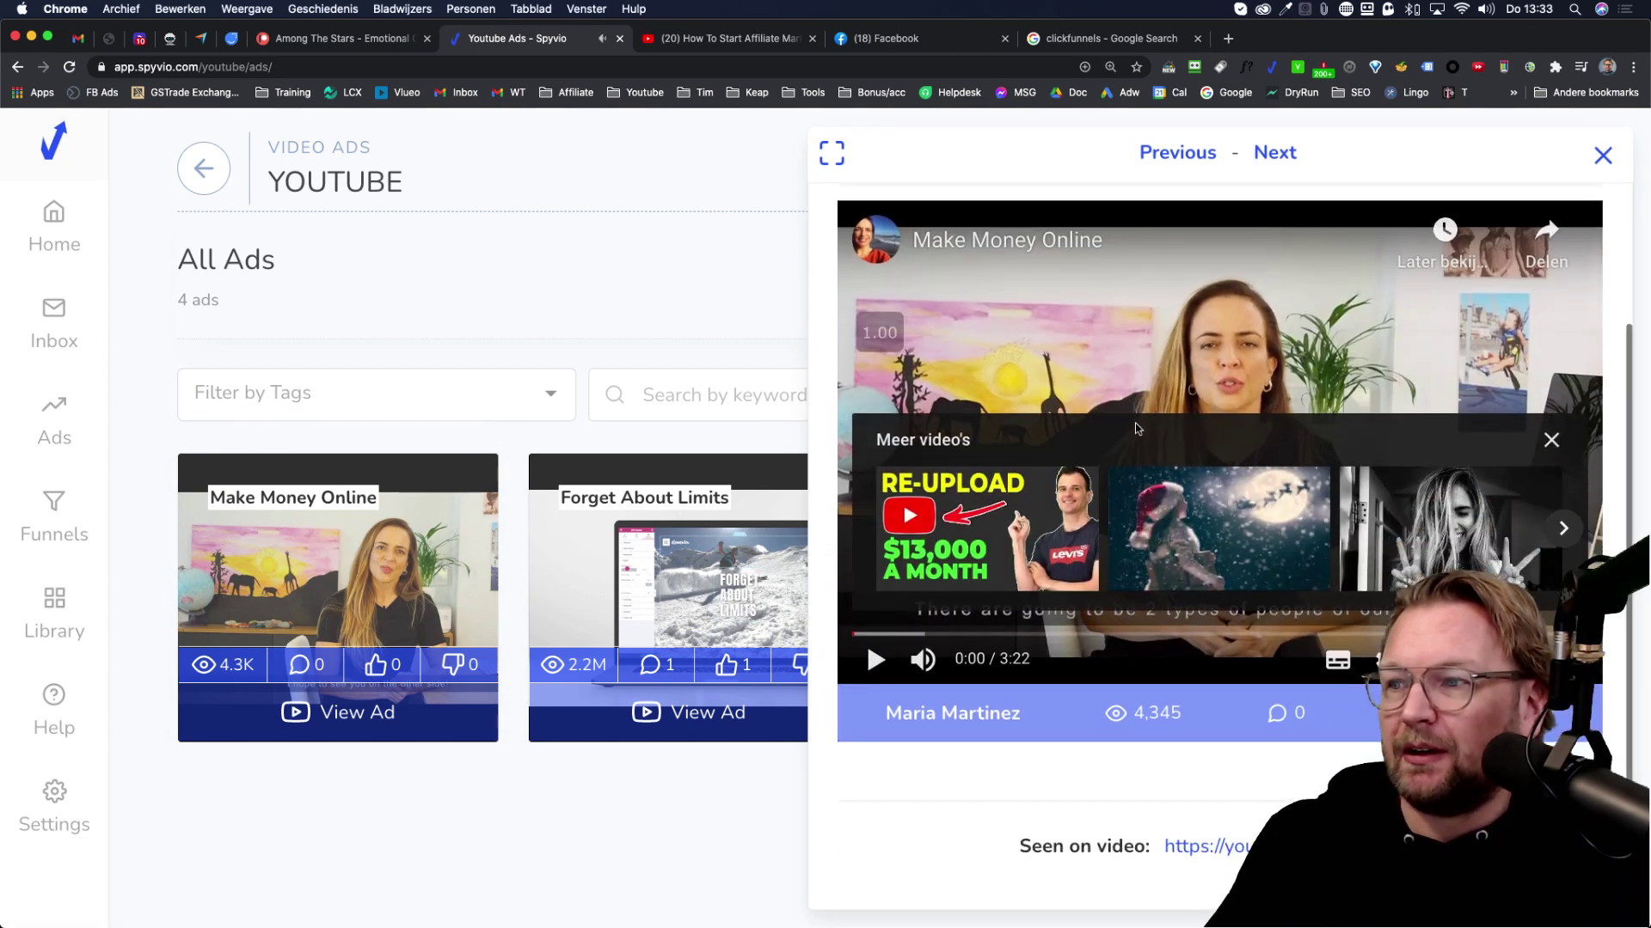
scroll(1297, 338, "up", 2)
scroll(1297, 339, "up", 1)
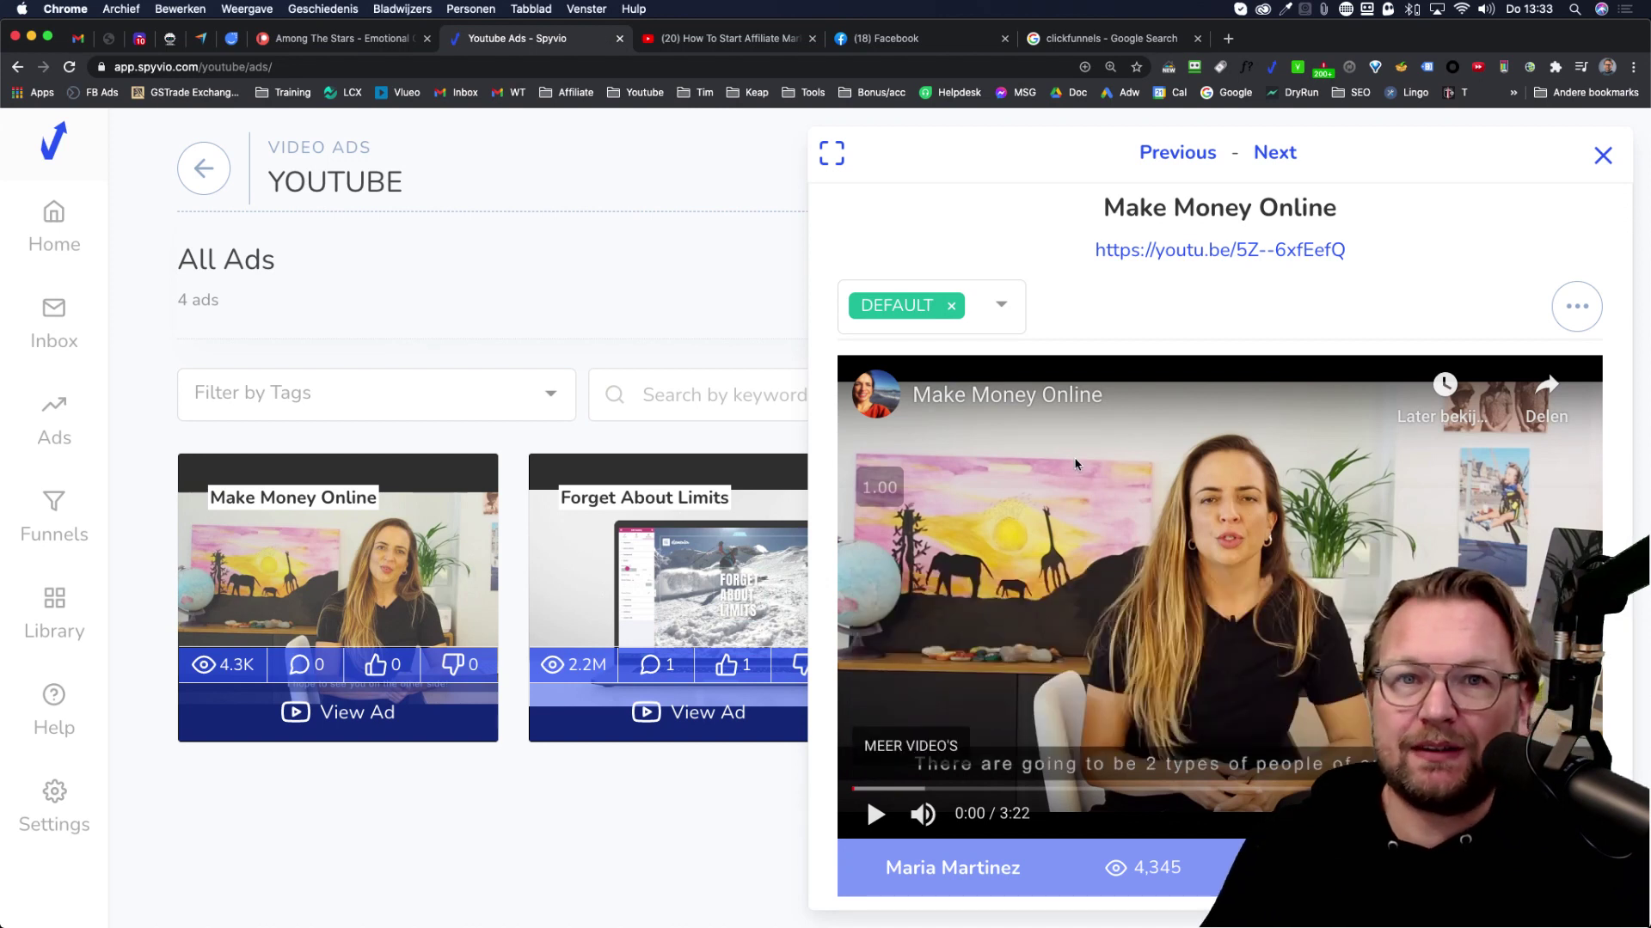
scroll(980, 490, "down", 1)
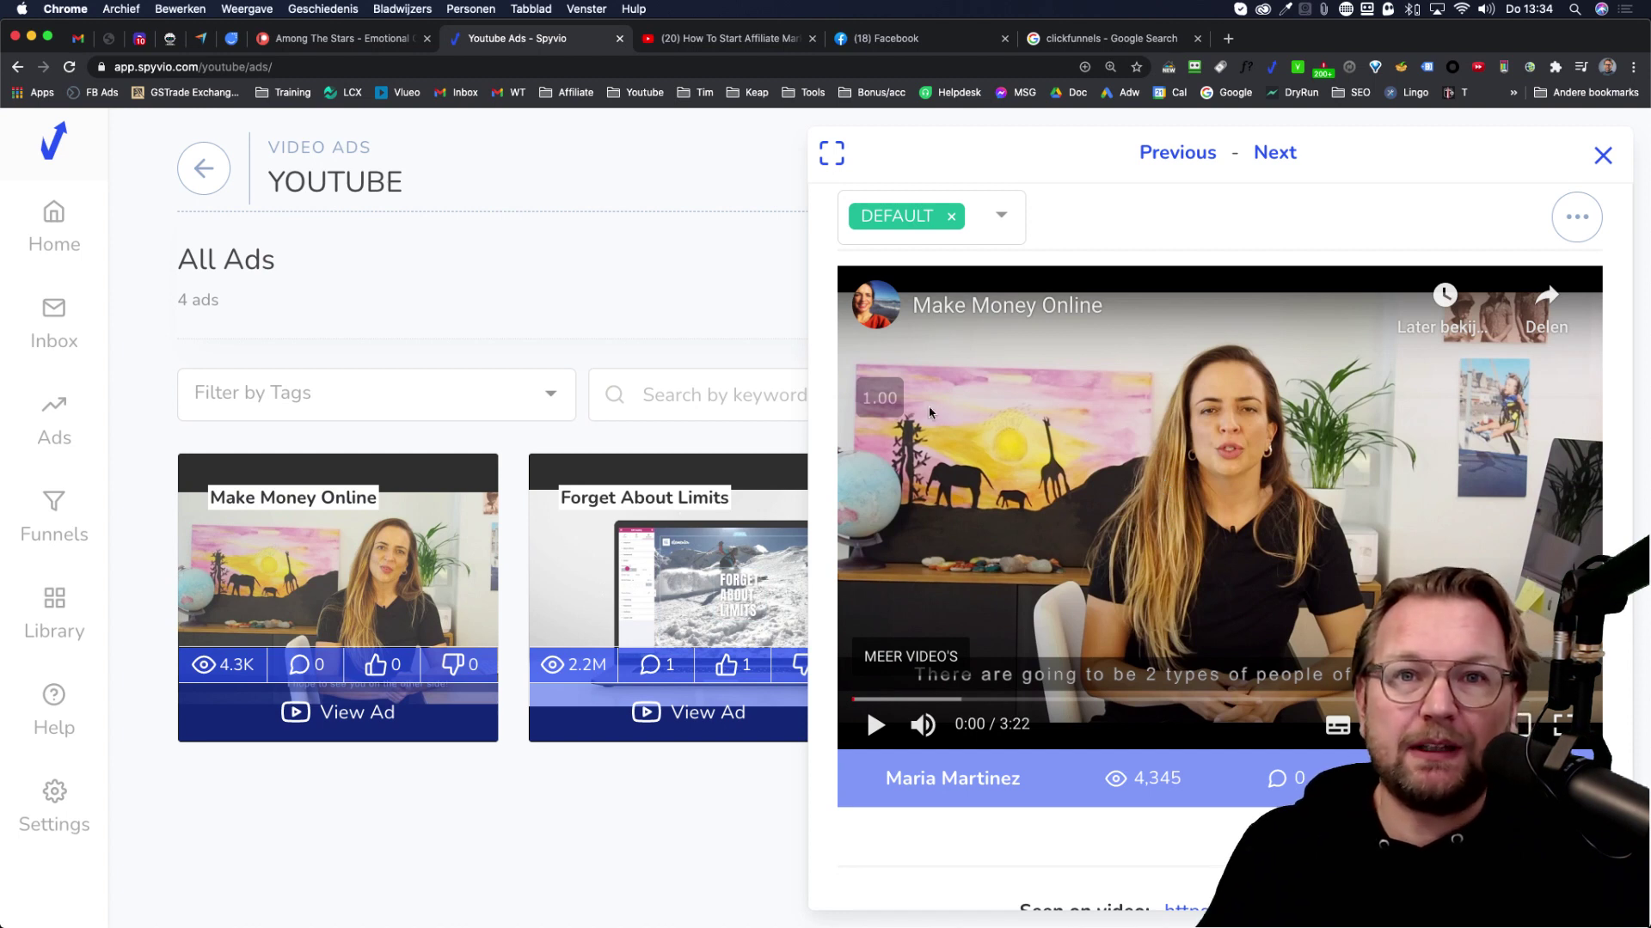
left_click(997, 311)
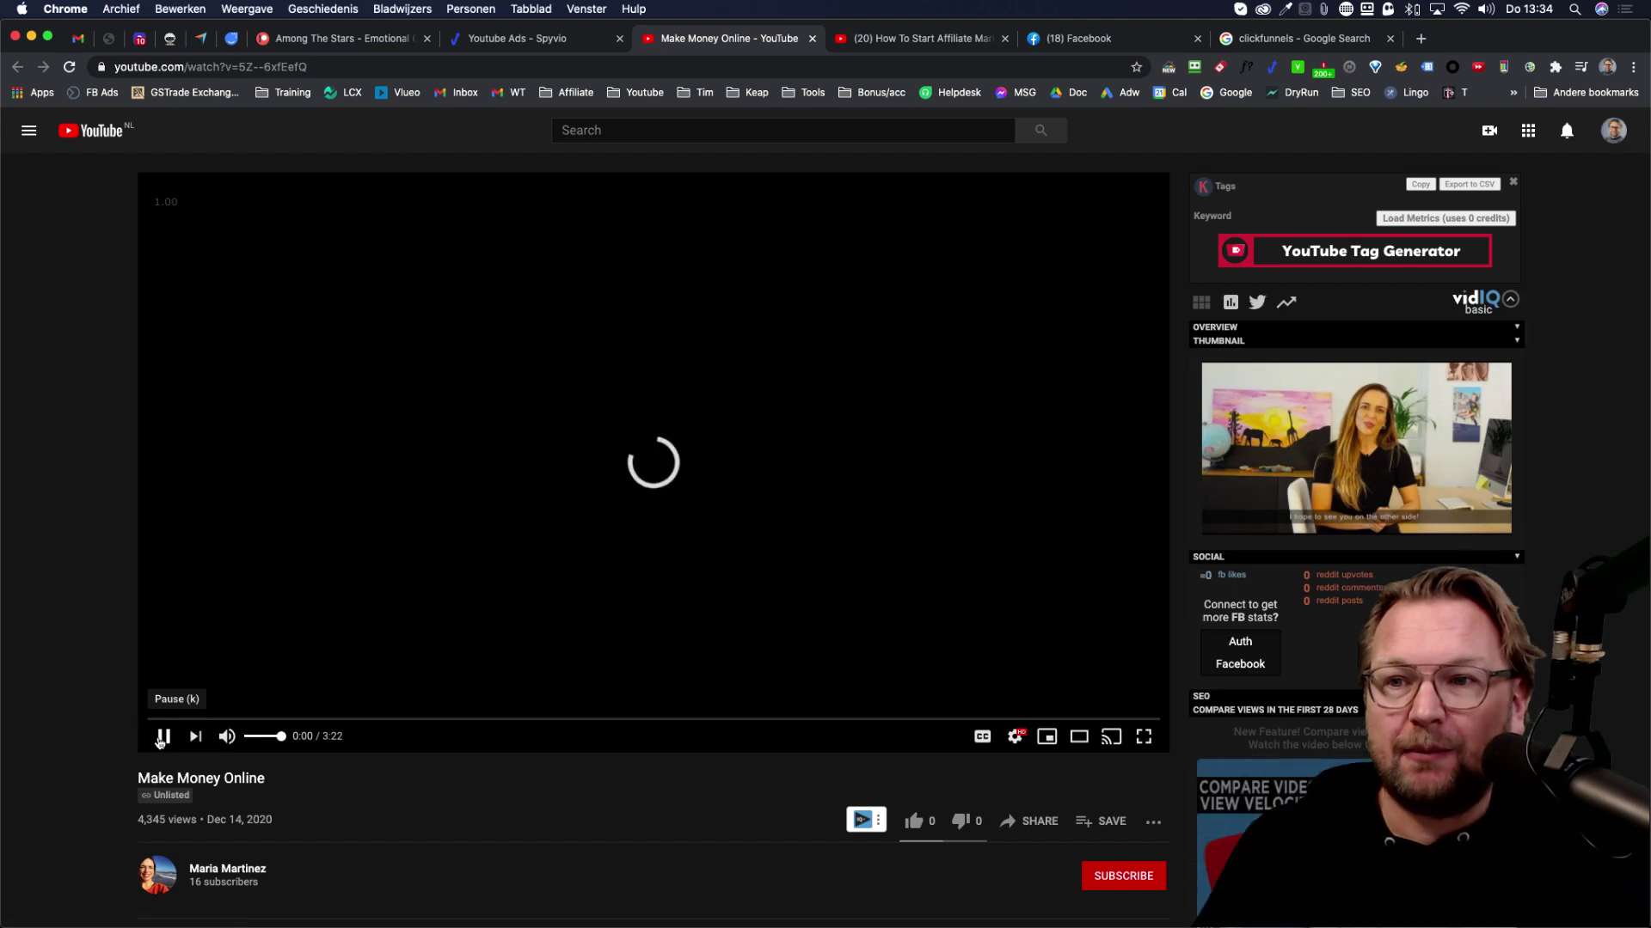
left_click(161, 736)
scroll(275, 658, "down", 2)
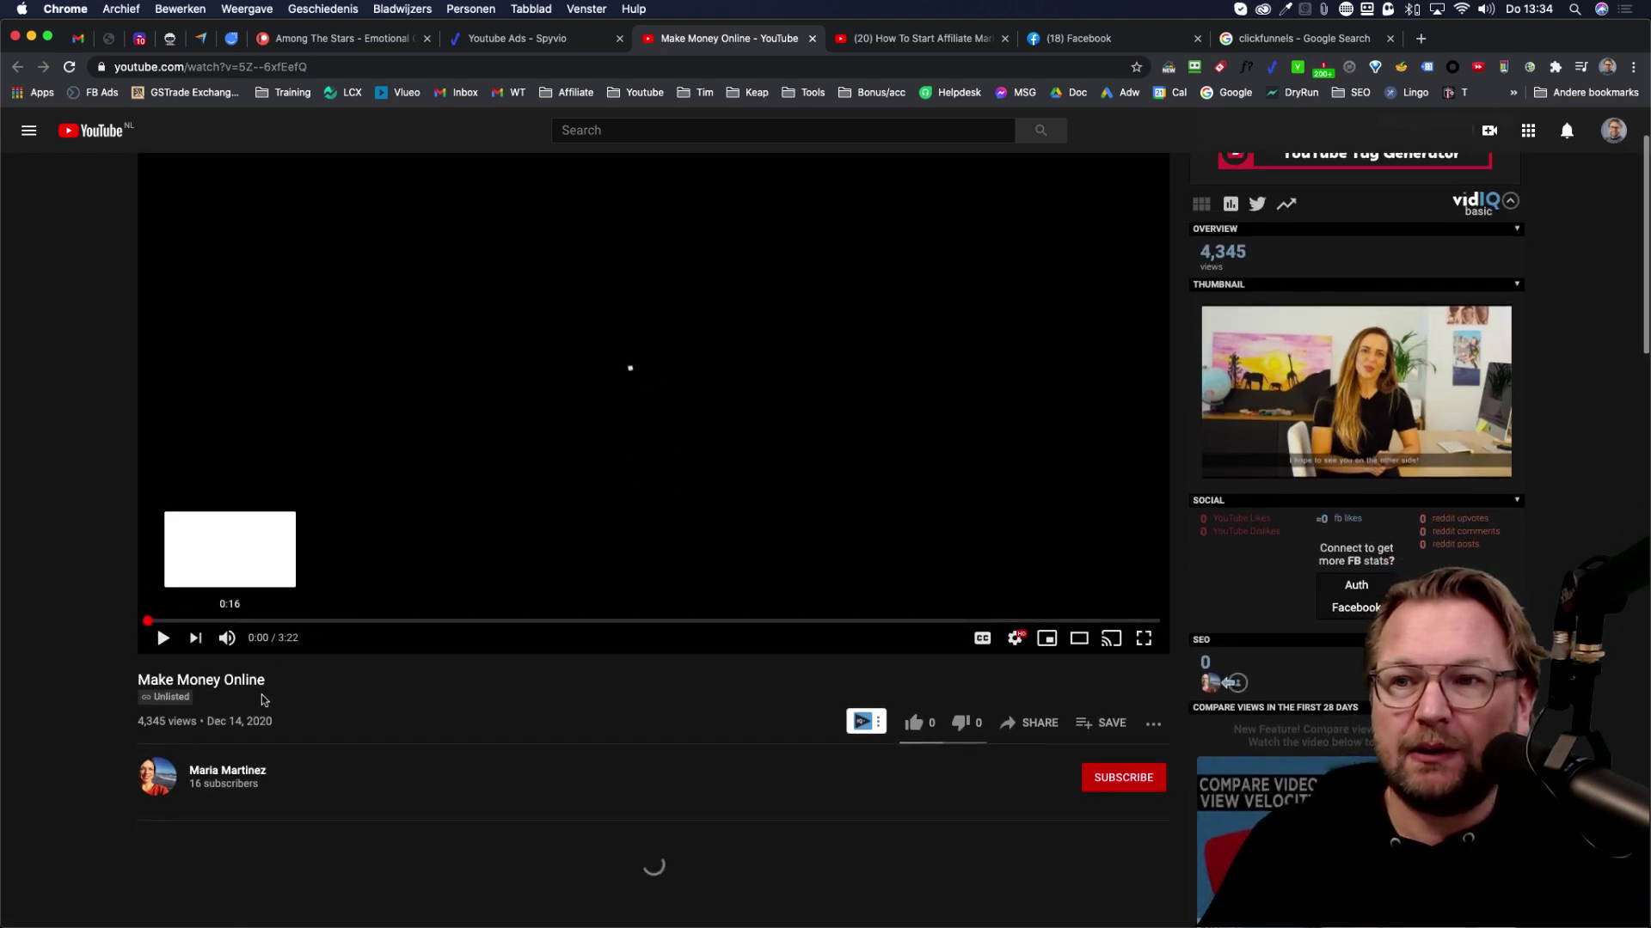
left_click_drag(258, 719, 216, 725)
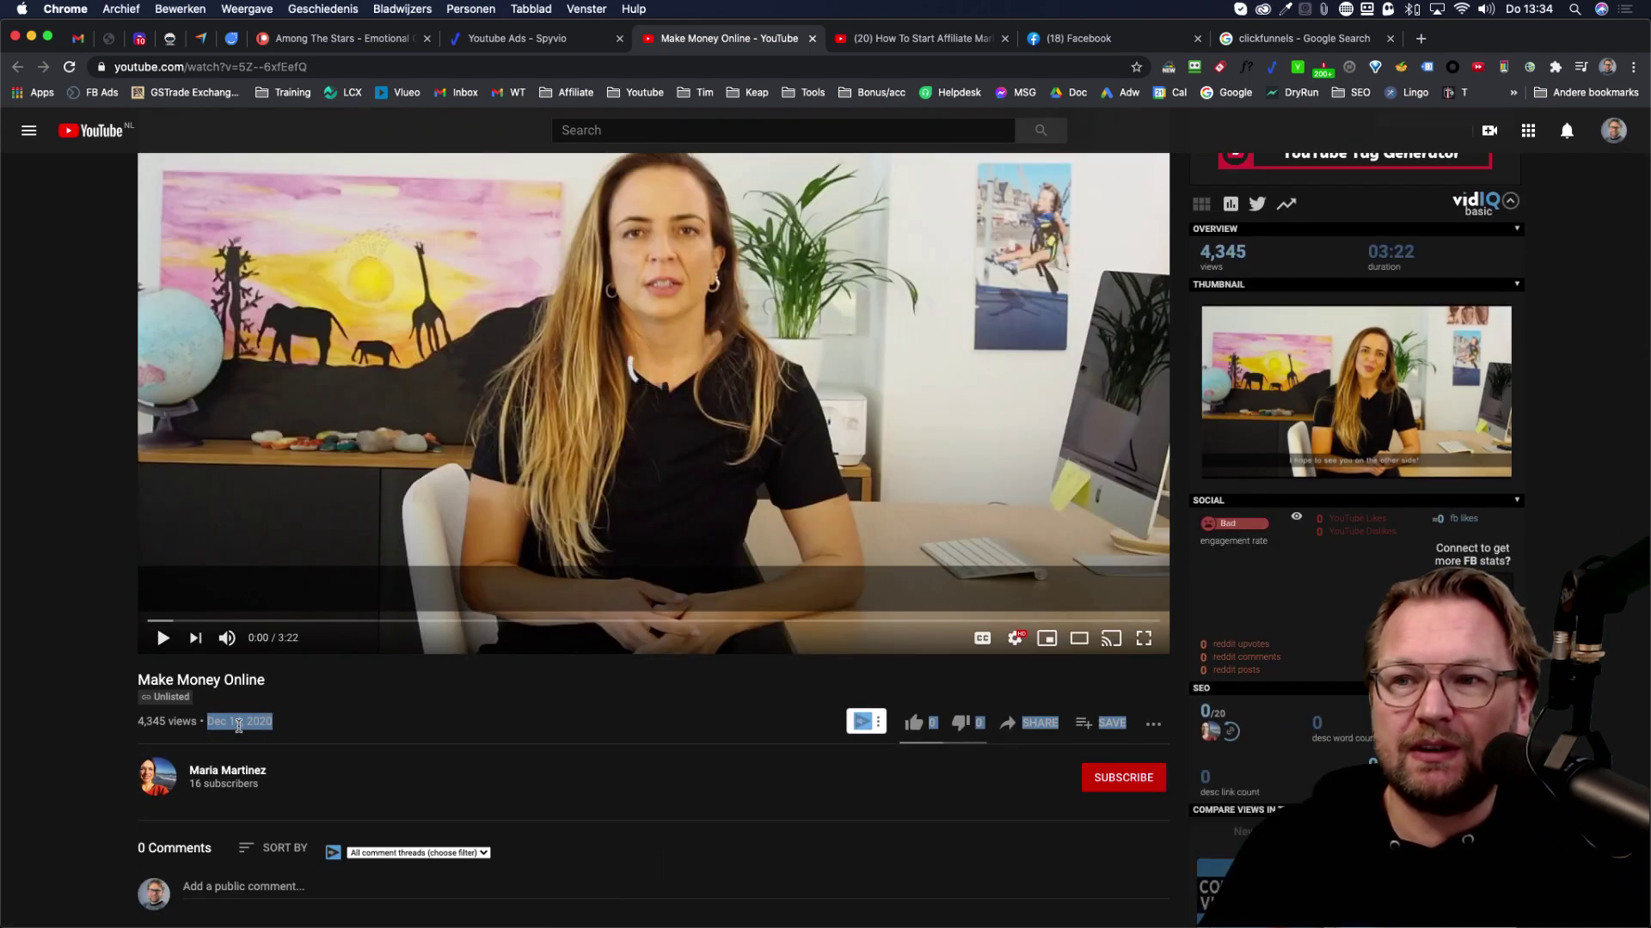
left_click(206, 661)
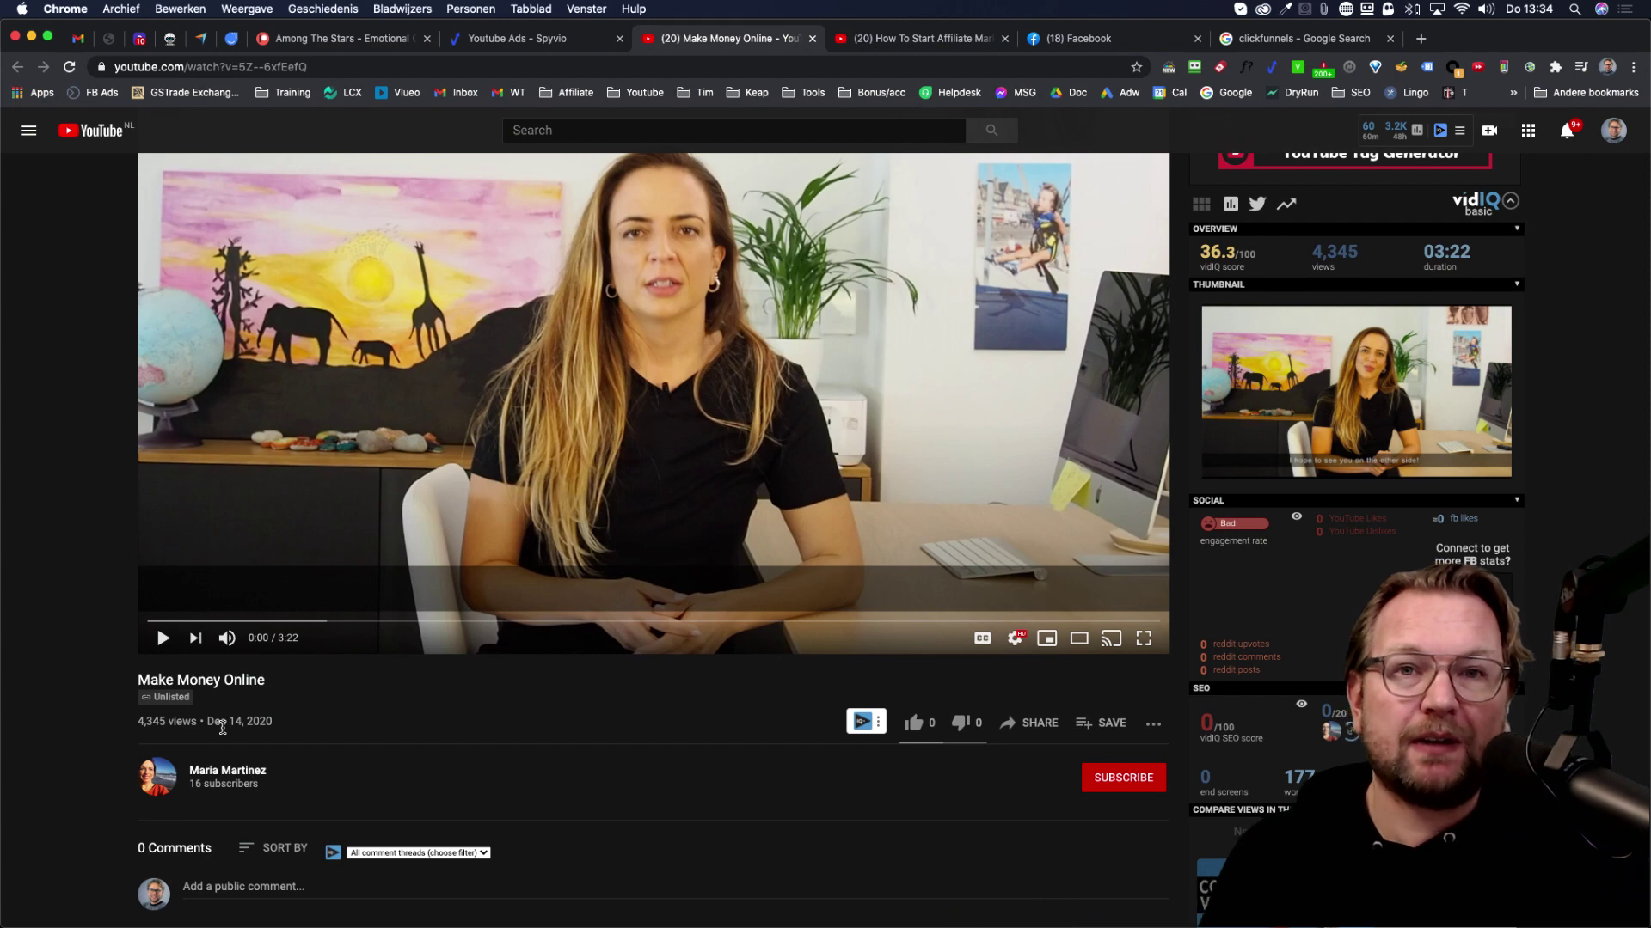
scroll(222, 729, "up", 2)
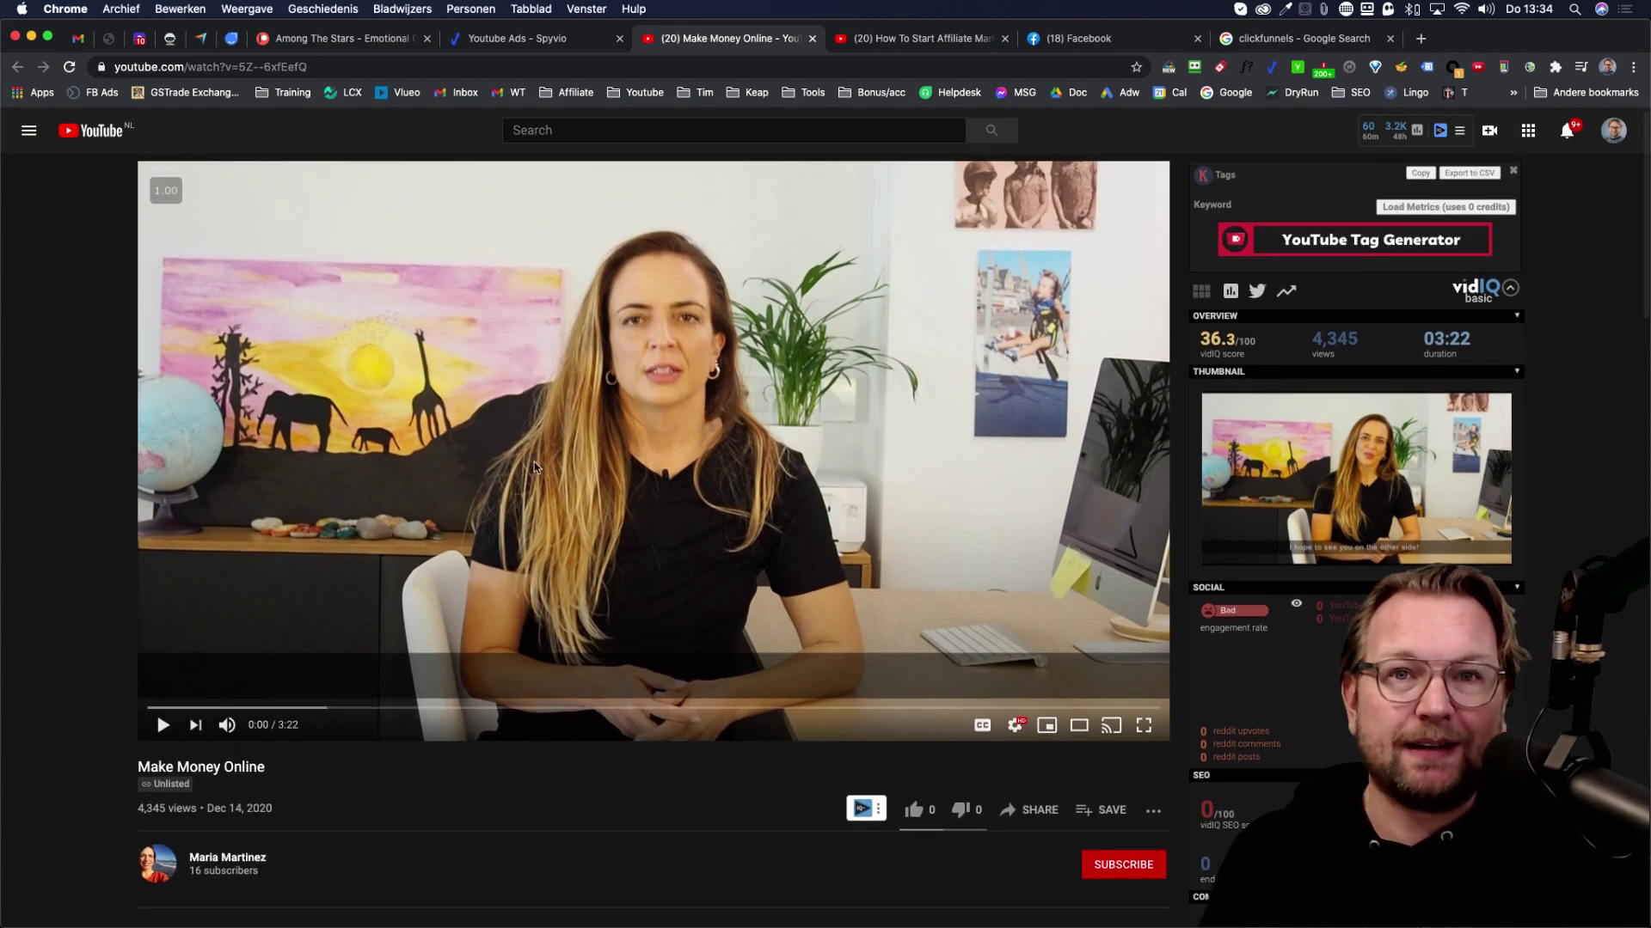
Return to Spyvio, close the Make Money Online ad details and dismiss the capture options
left_click(530, 38)
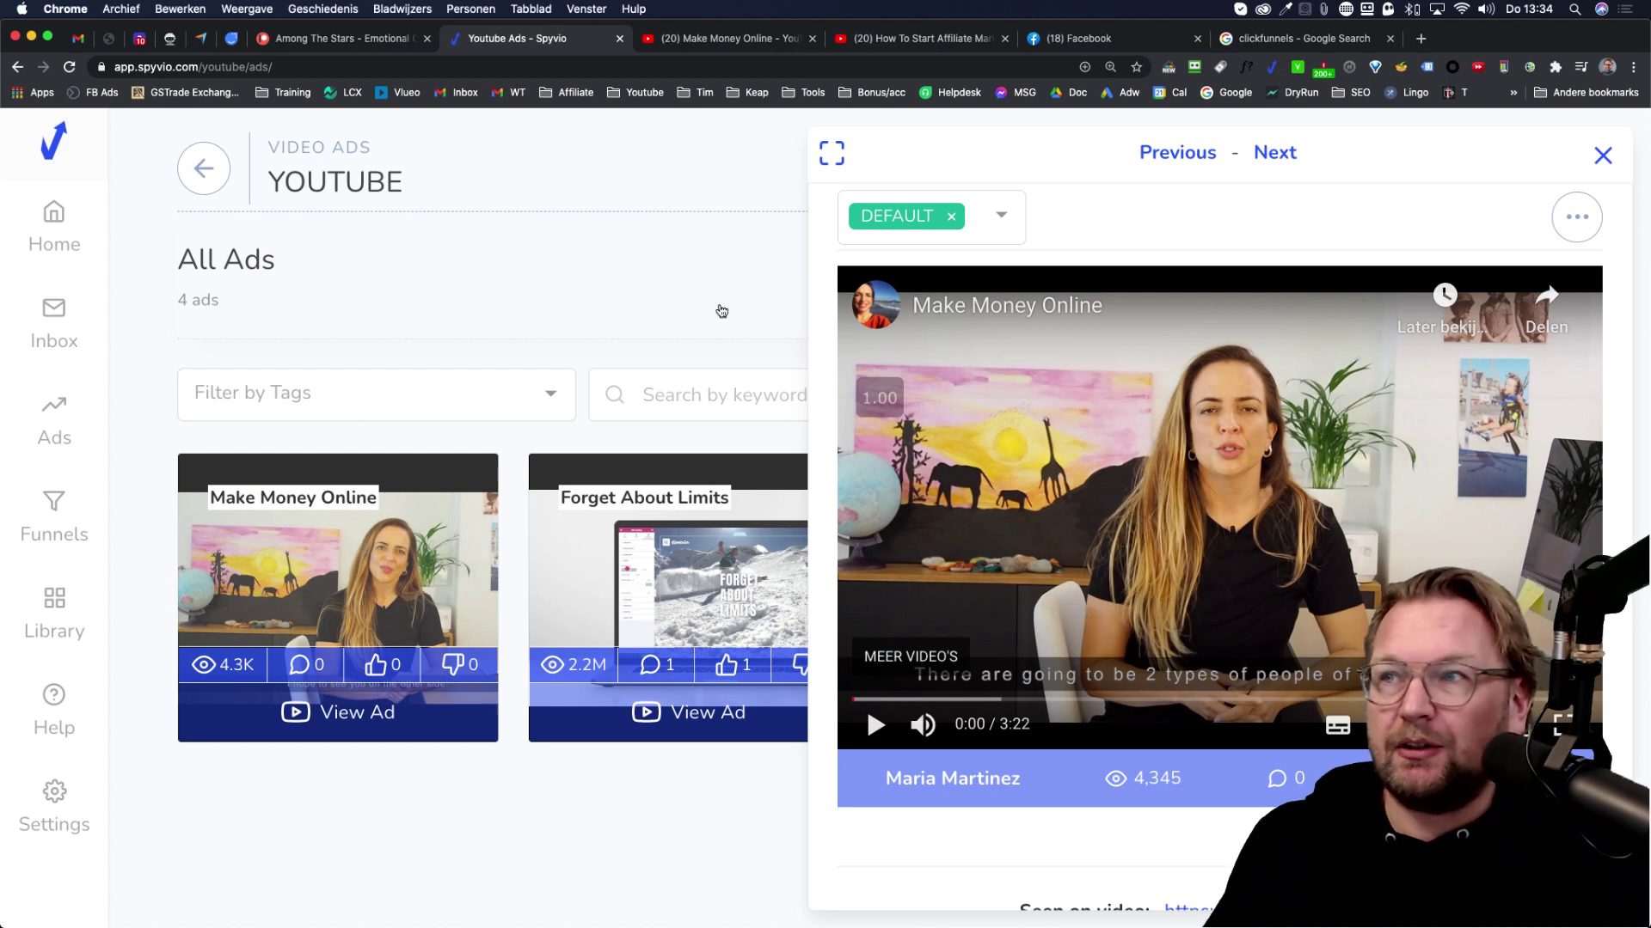
left_click(1603, 157)
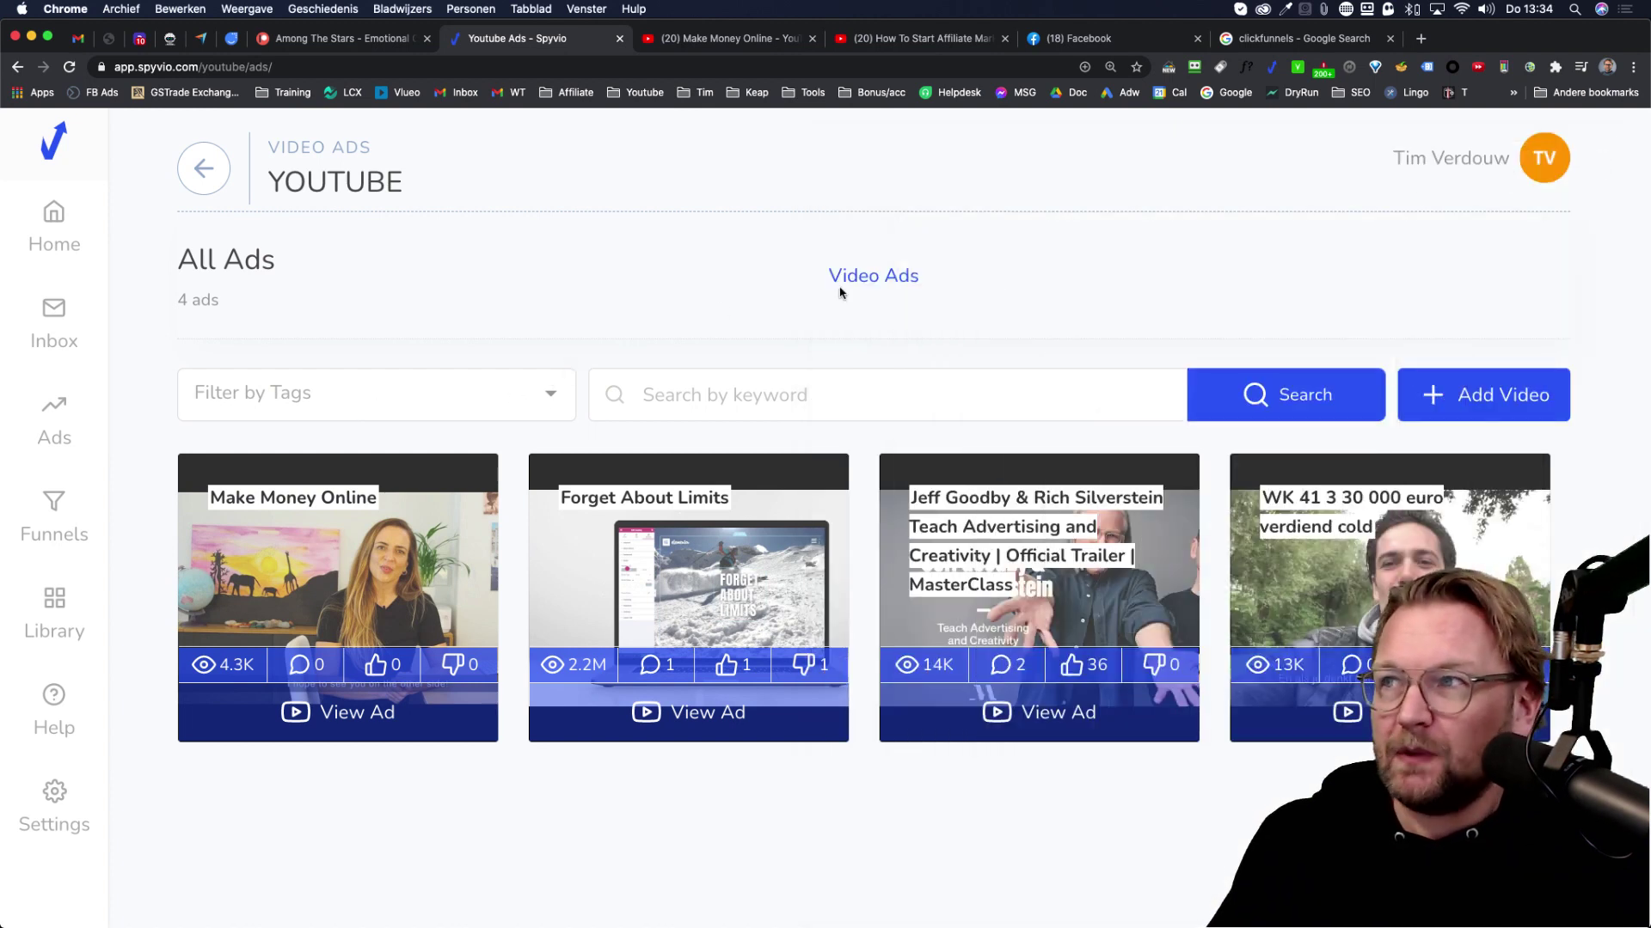
left_click(1272, 70)
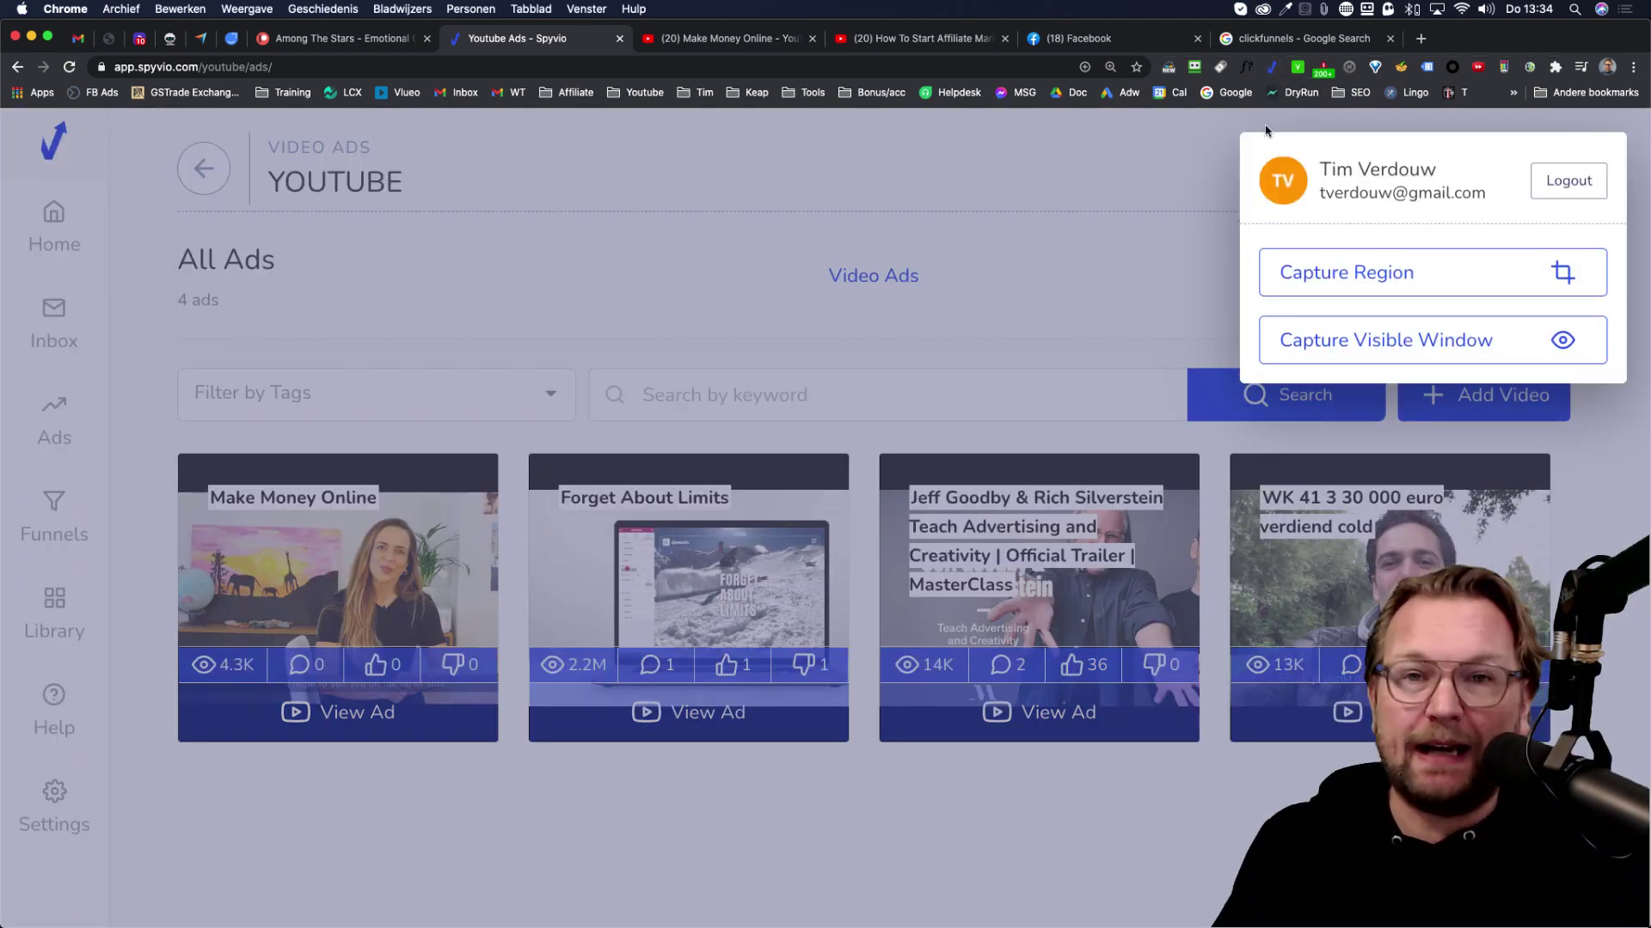
left_click(1115, 211)
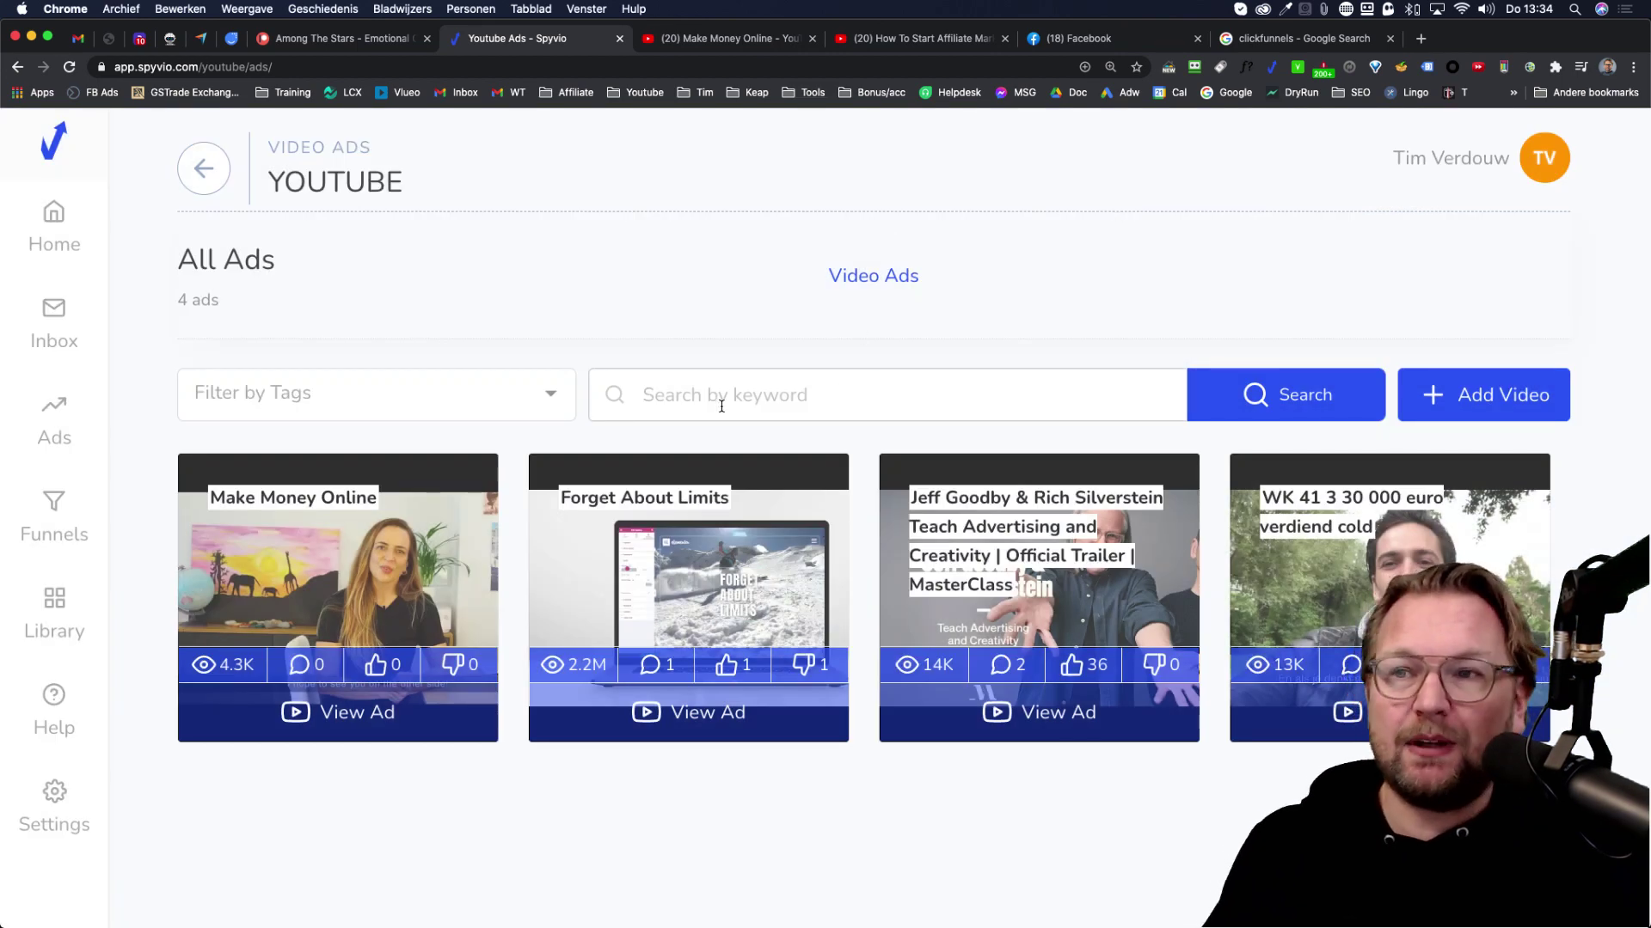
Start spying a new funnel from the Funnels list, then return to the clickfunnels Google results
left_click(50, 516)
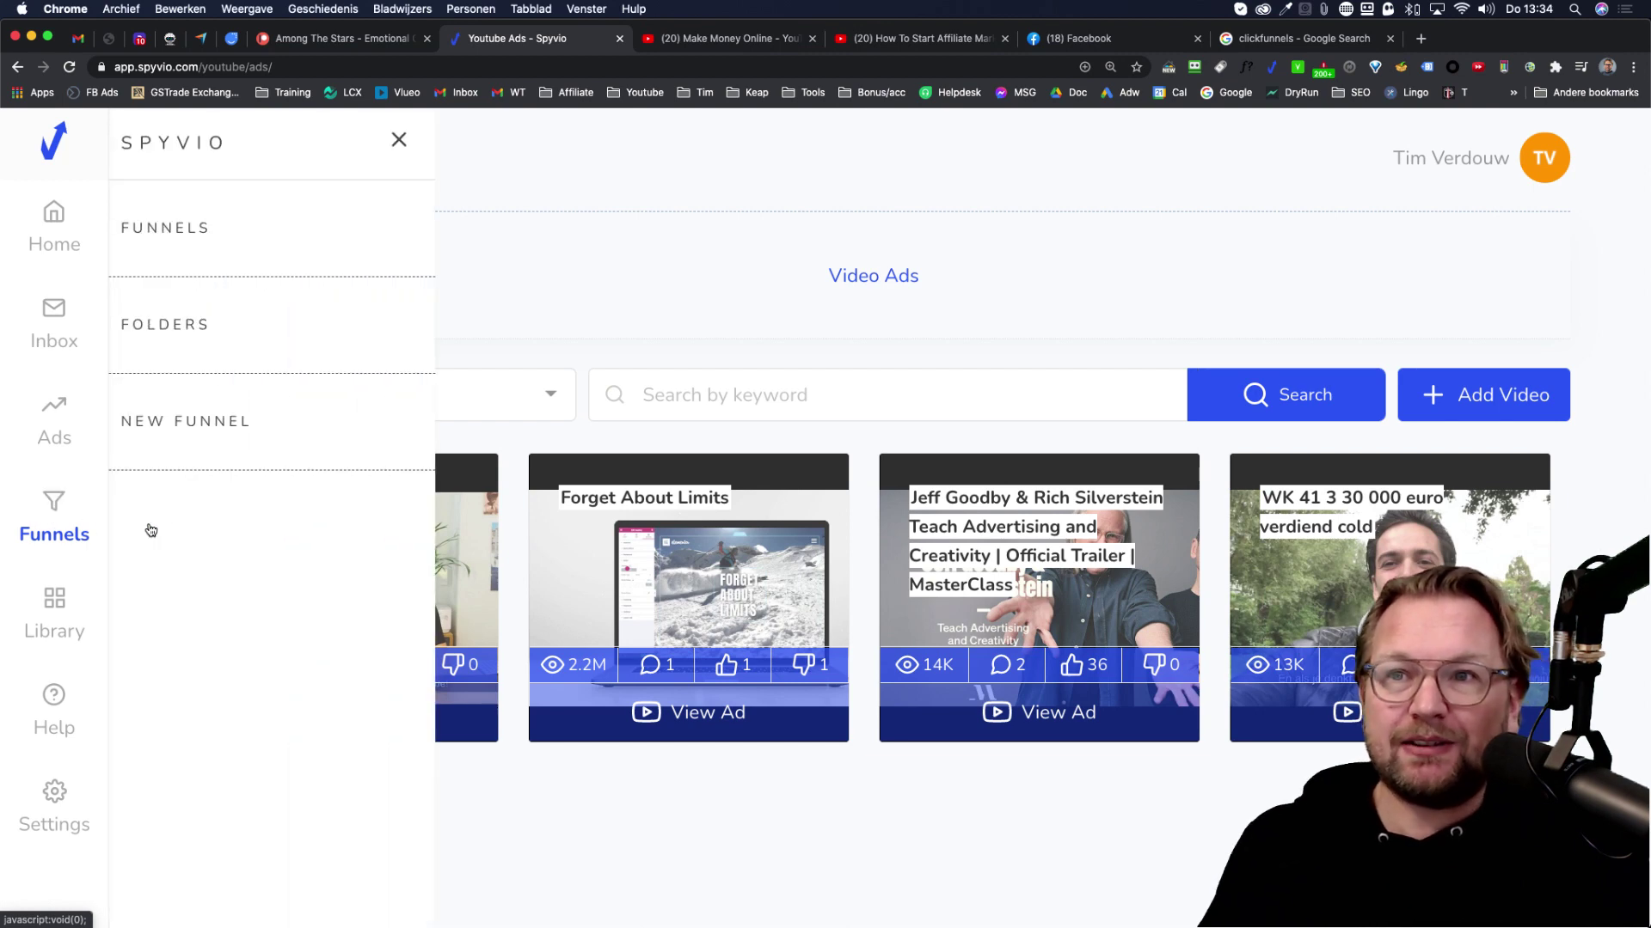
left_click(182, 243)
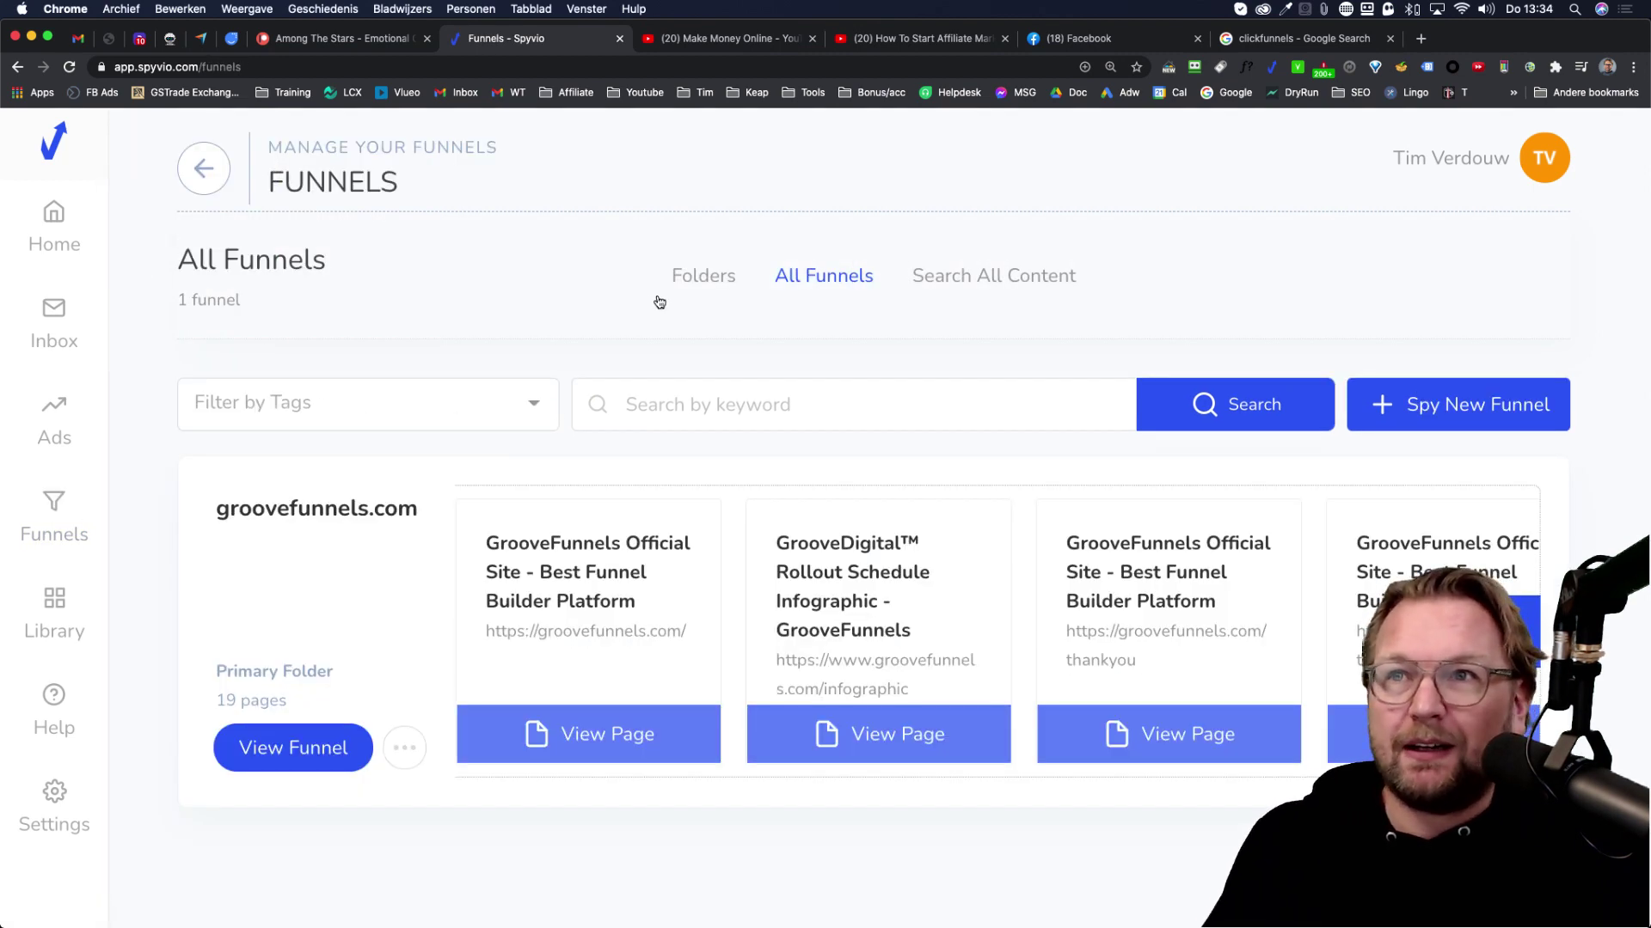
left_click(1425, 403)
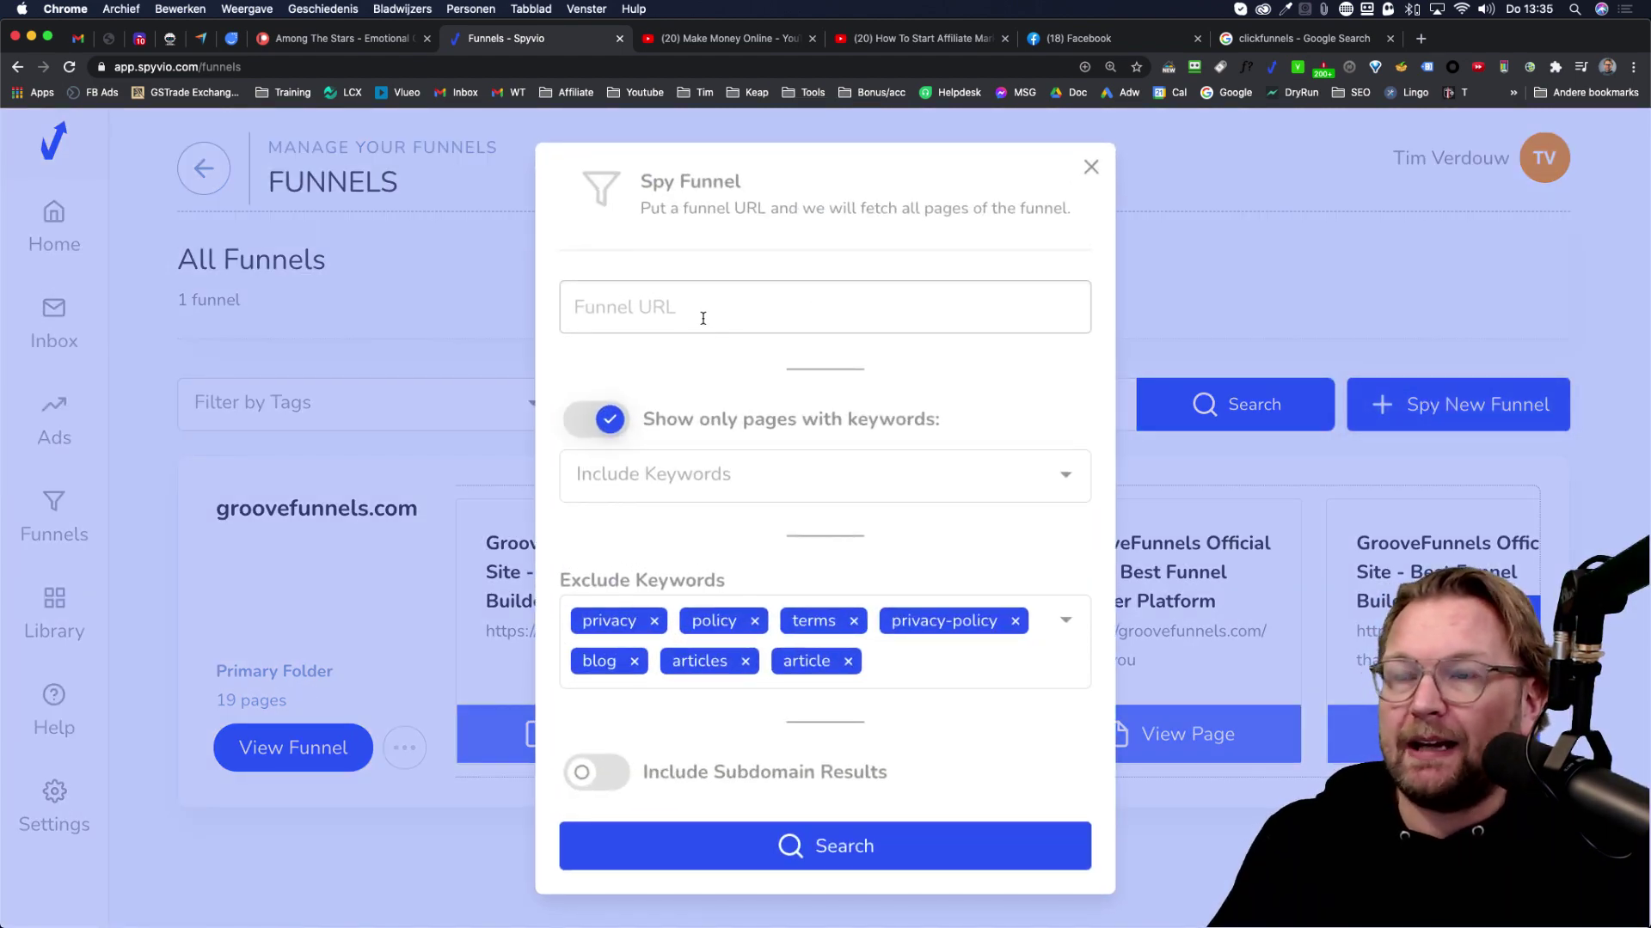
left_click(704, 318)
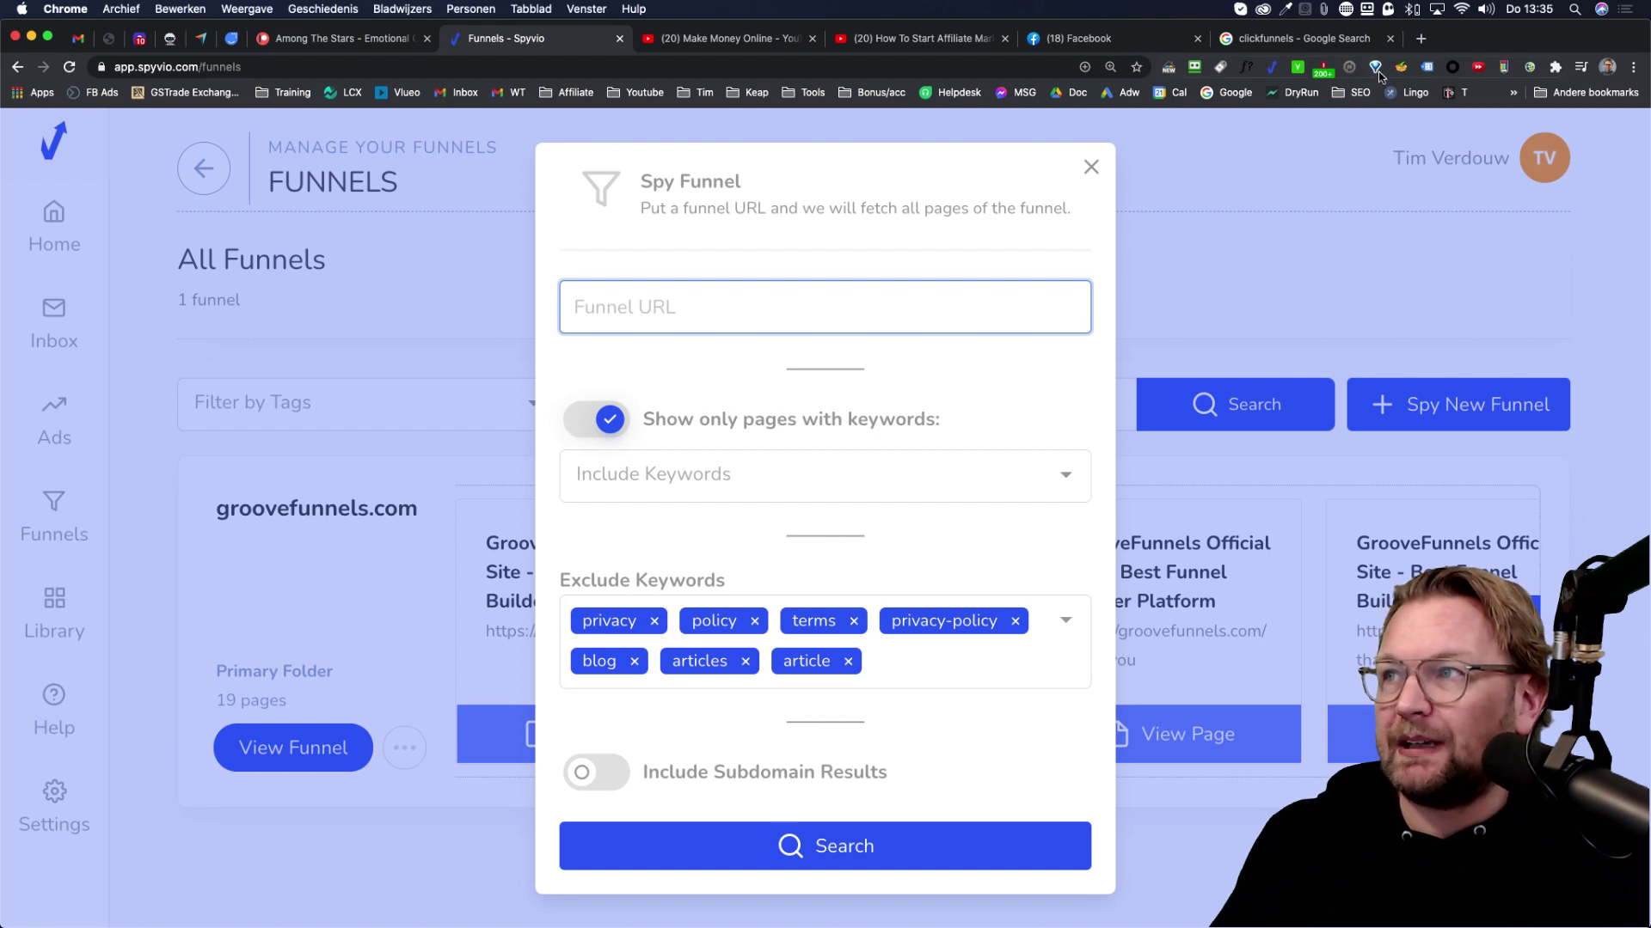
left_click(1359, 40)
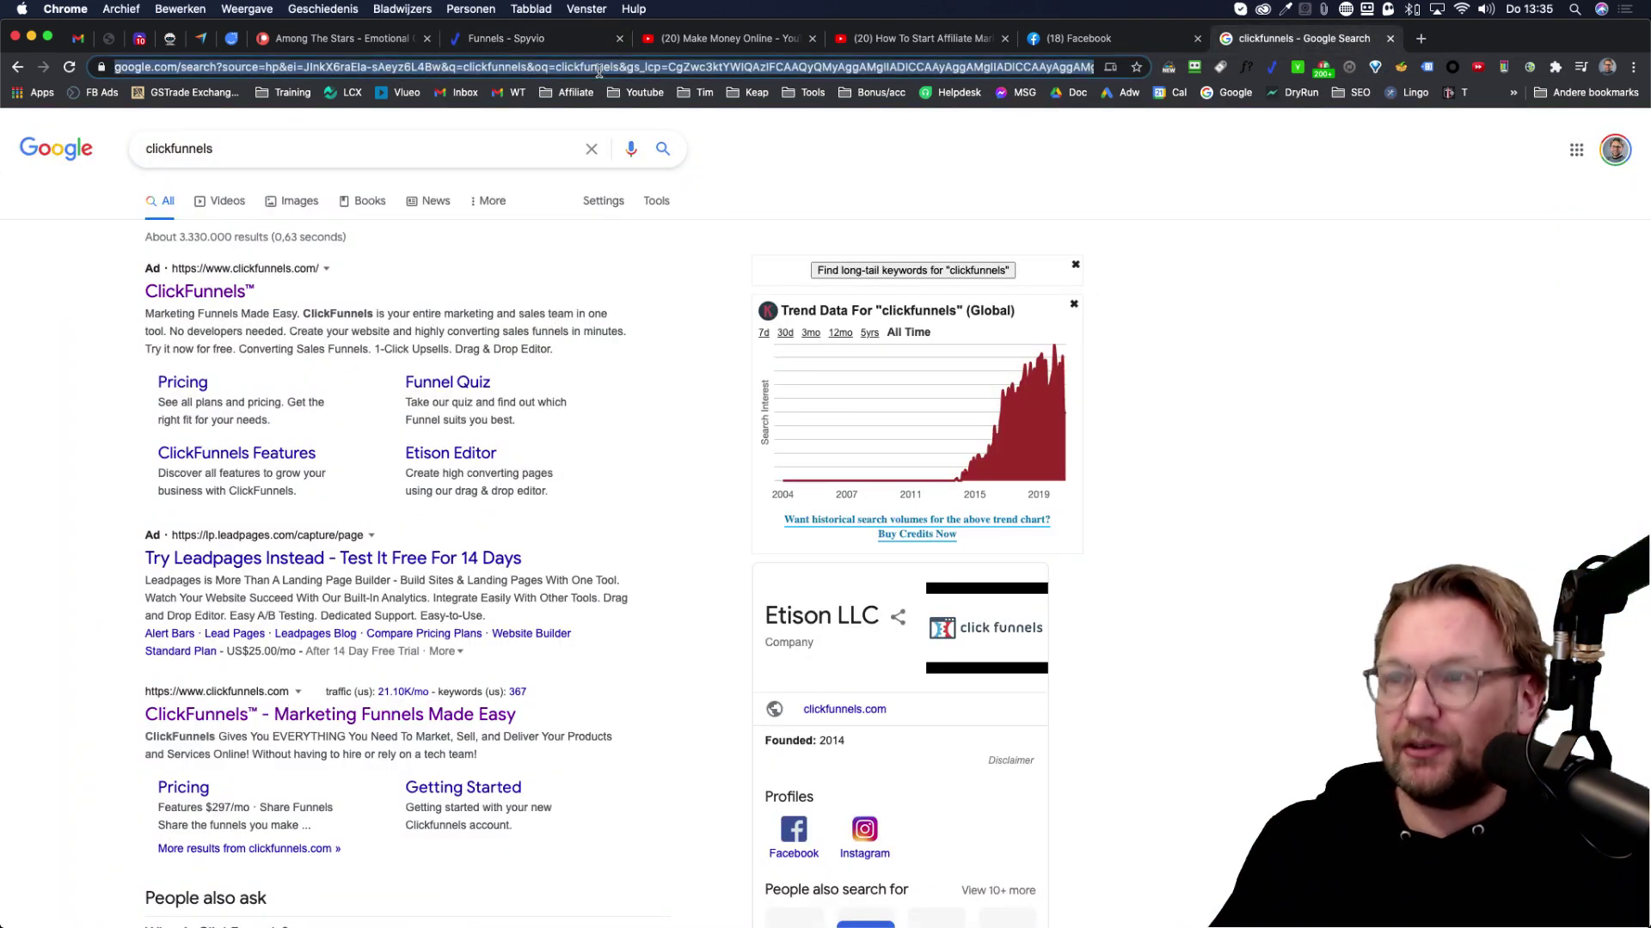
type("funnelhacker")
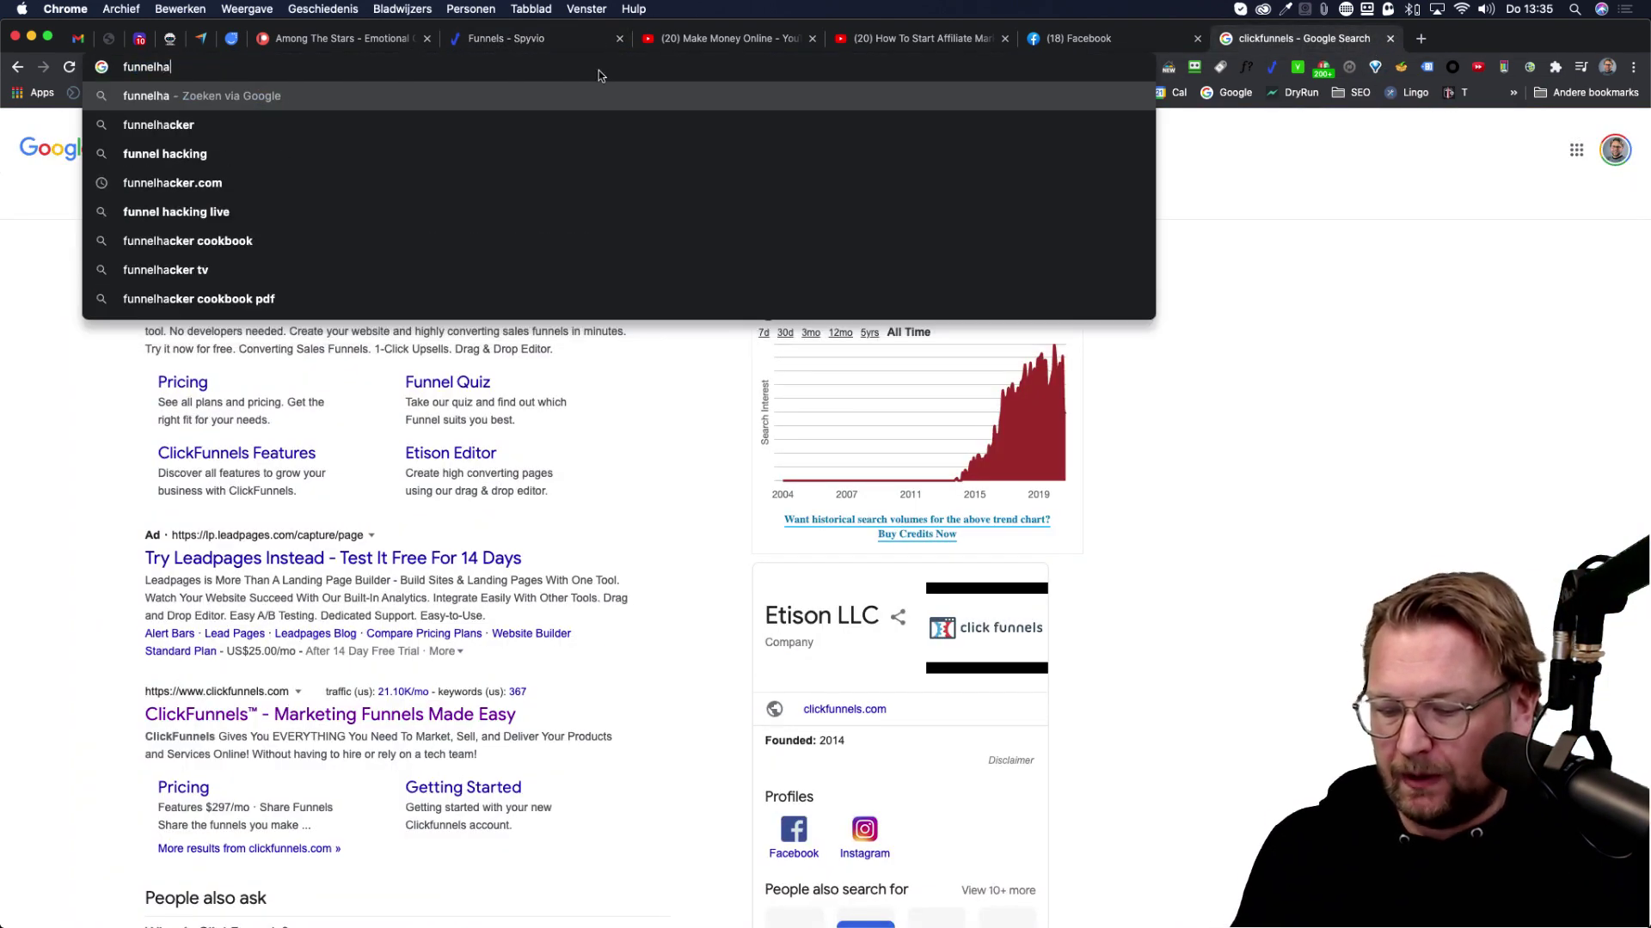
Search Google for funnelhacker, open the Funnel Hacker! site and select its web address
key("Return")
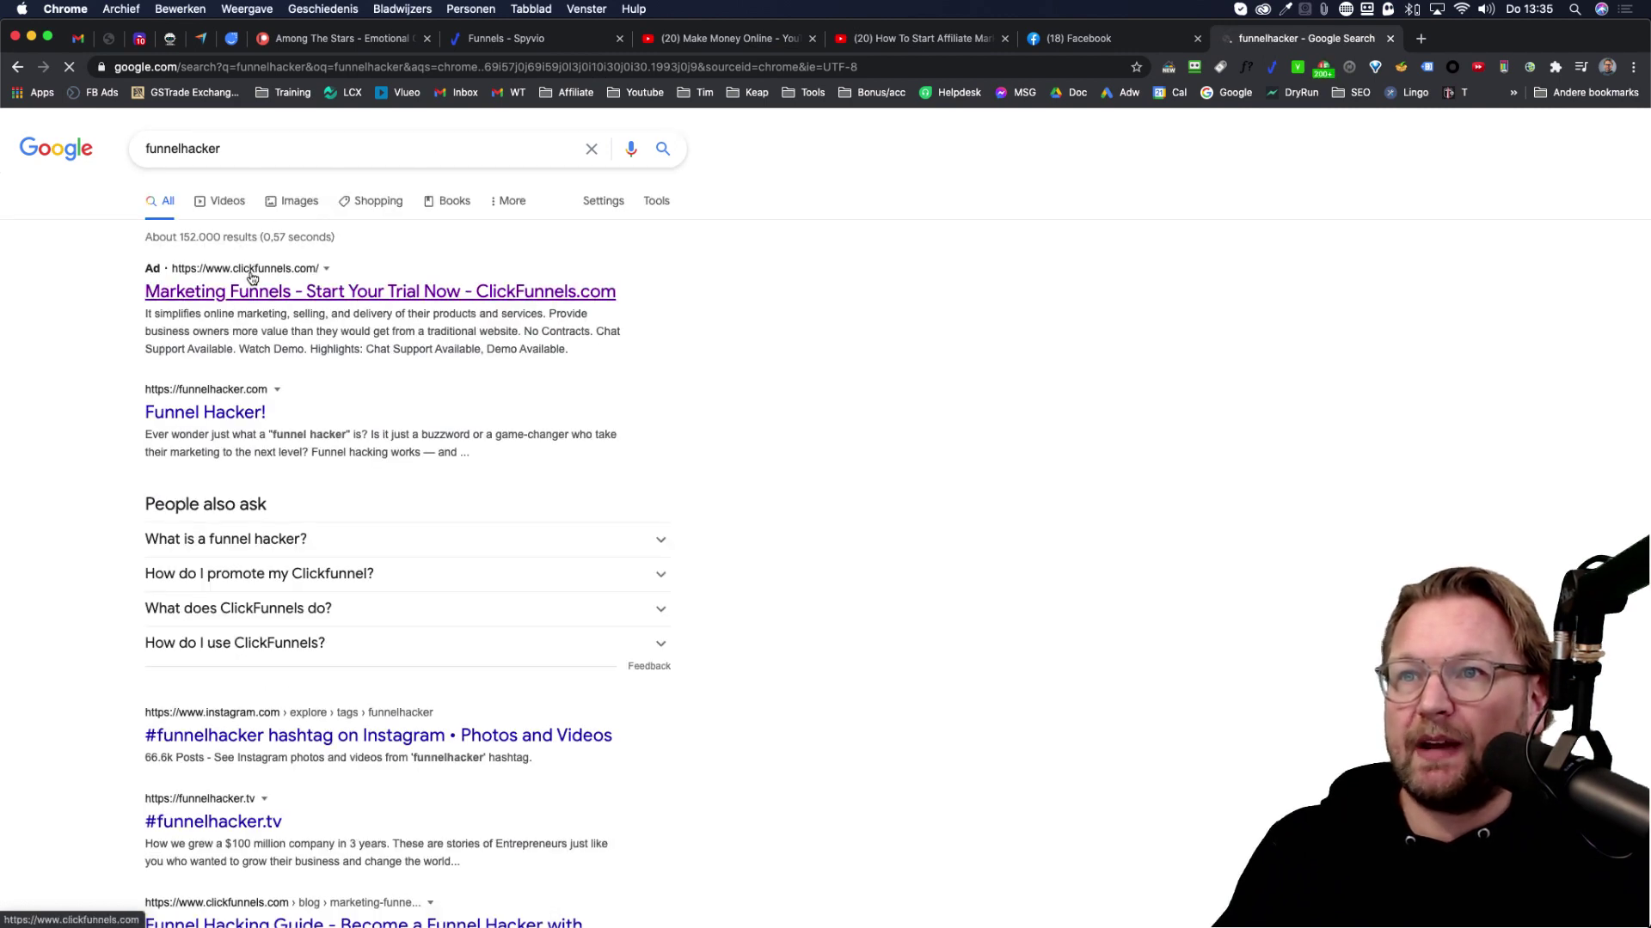
left_click(225, 402)
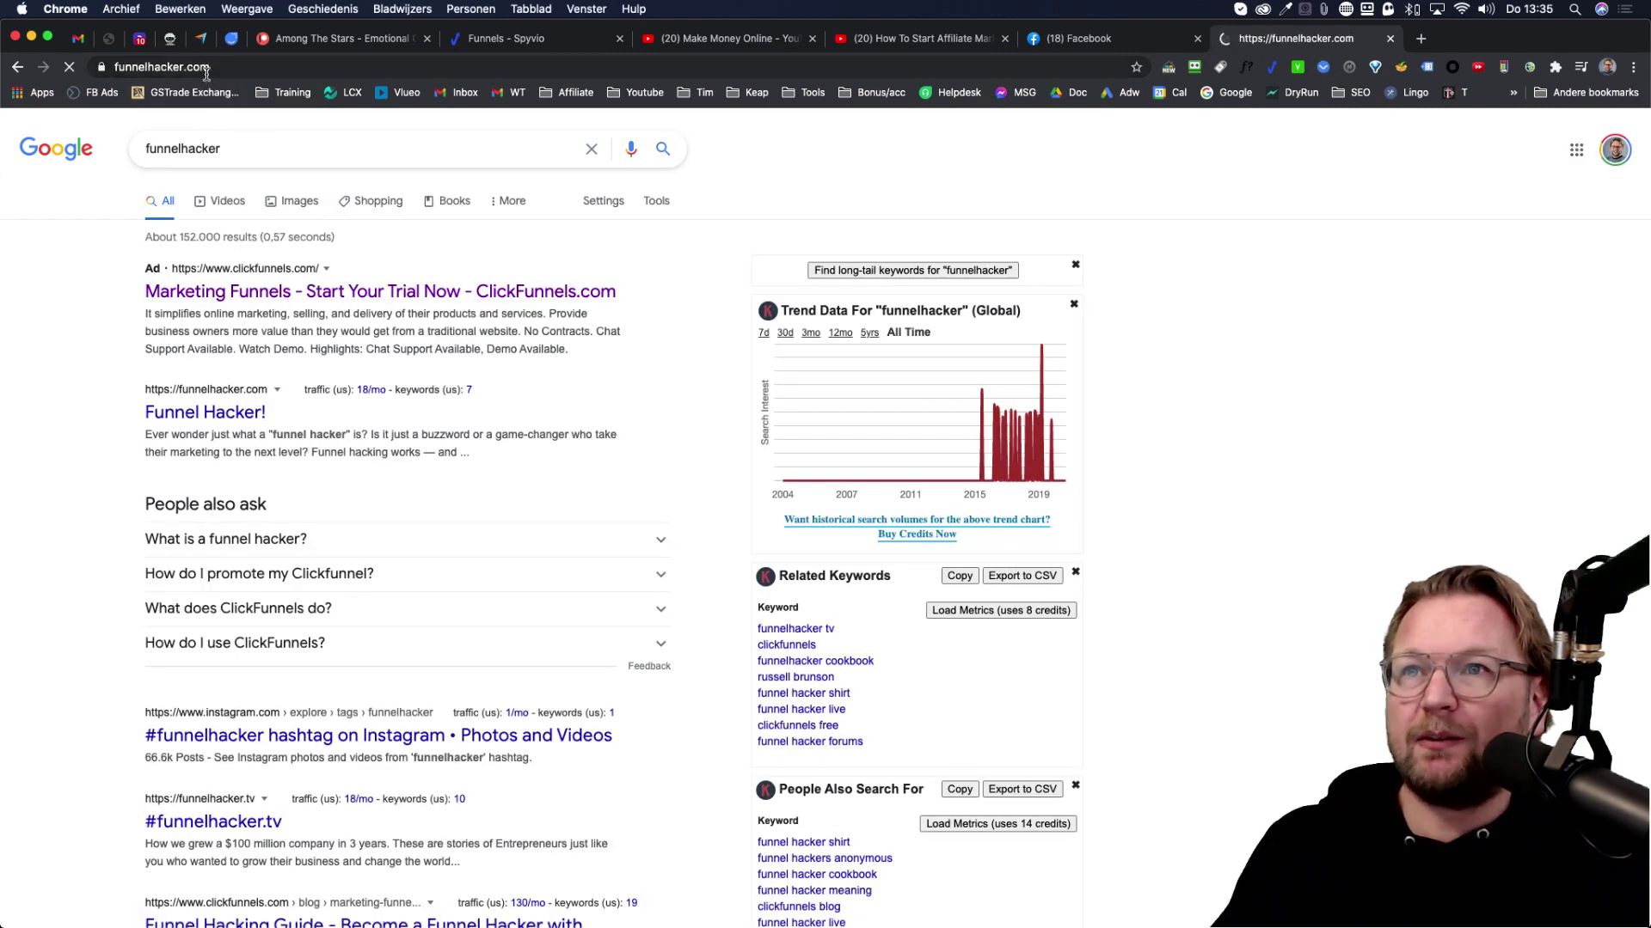
left_click(191, 66)
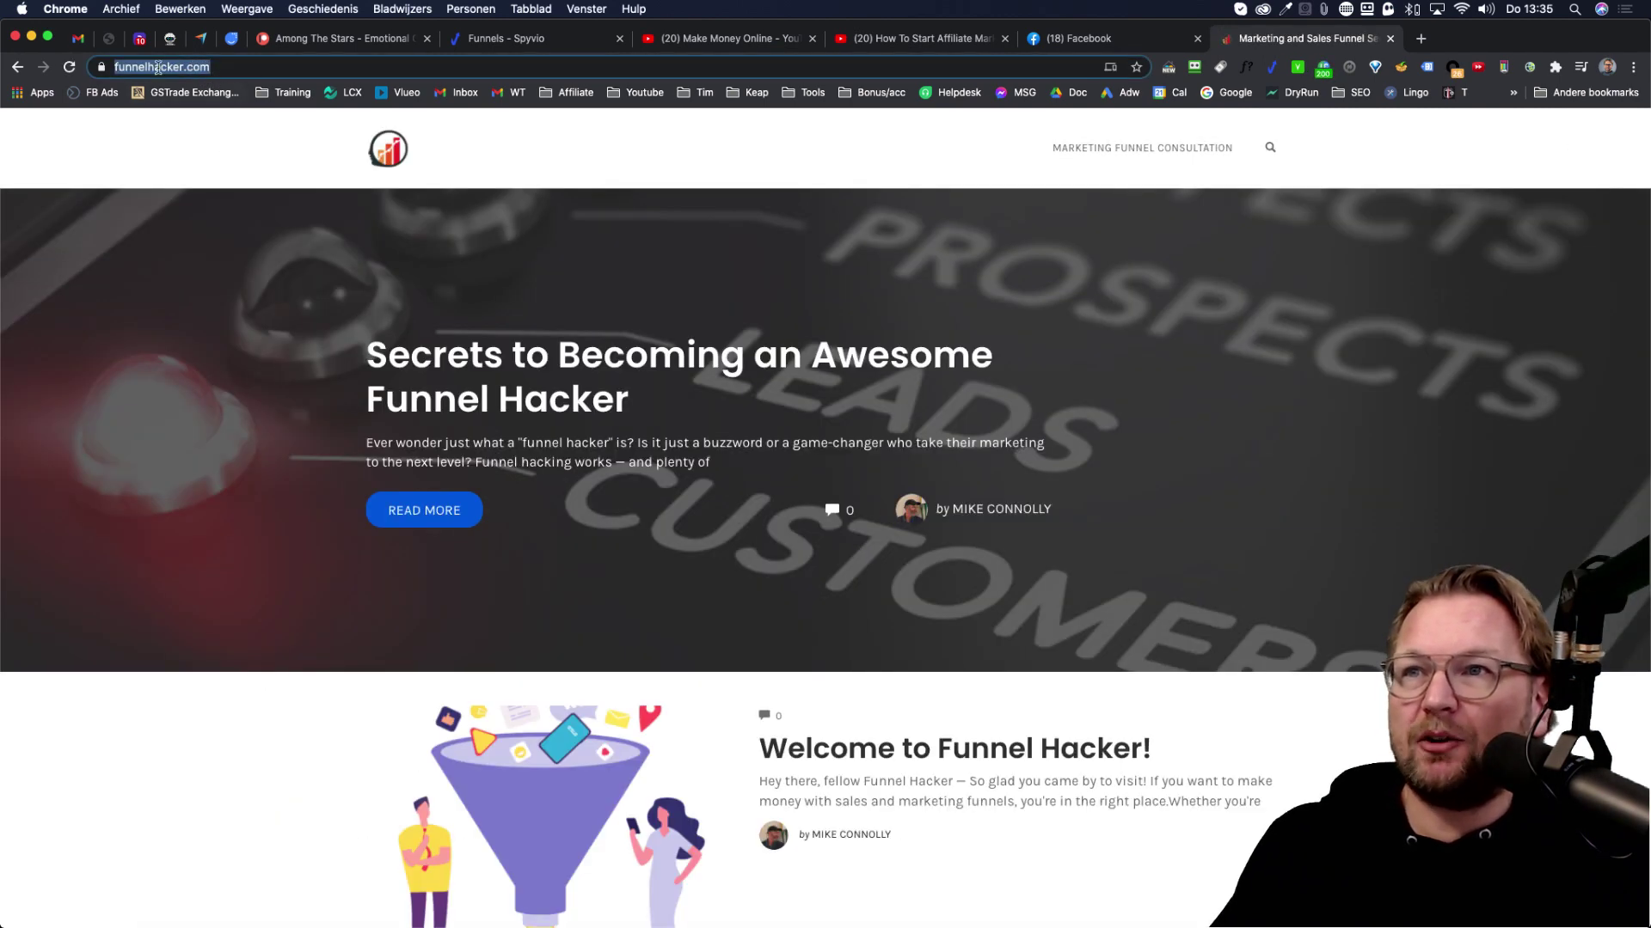
Paste funnelhacker.com as the Funnel URL in Spyvio and run the spy search
left_click(465, 44)
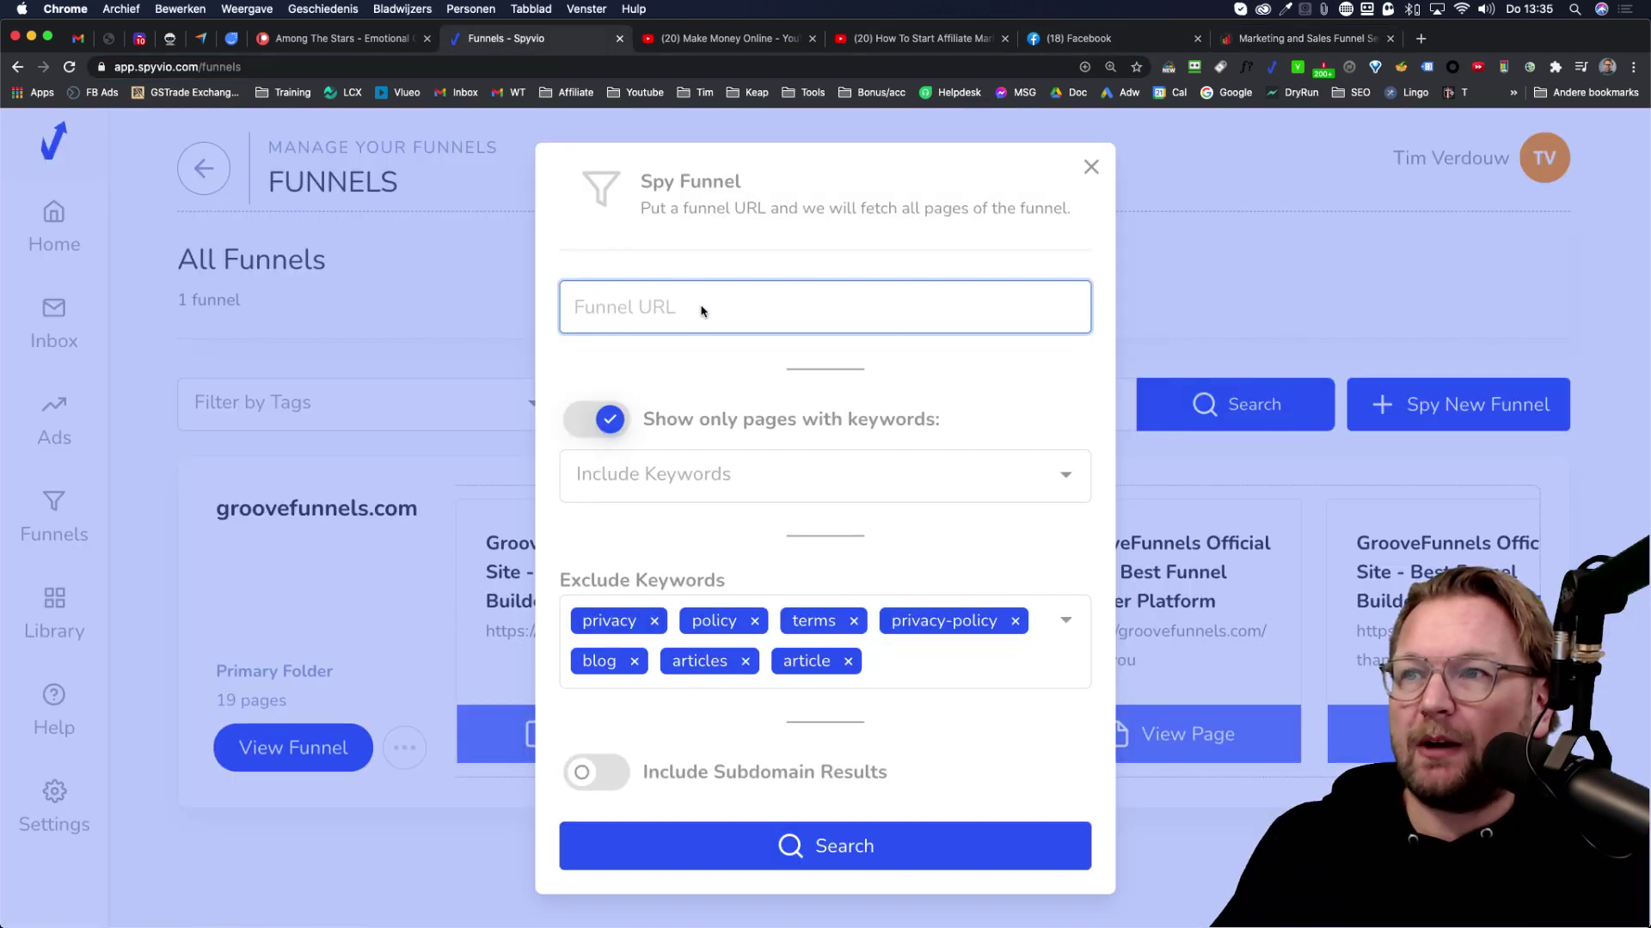
type("https://funnelhacker.com/")
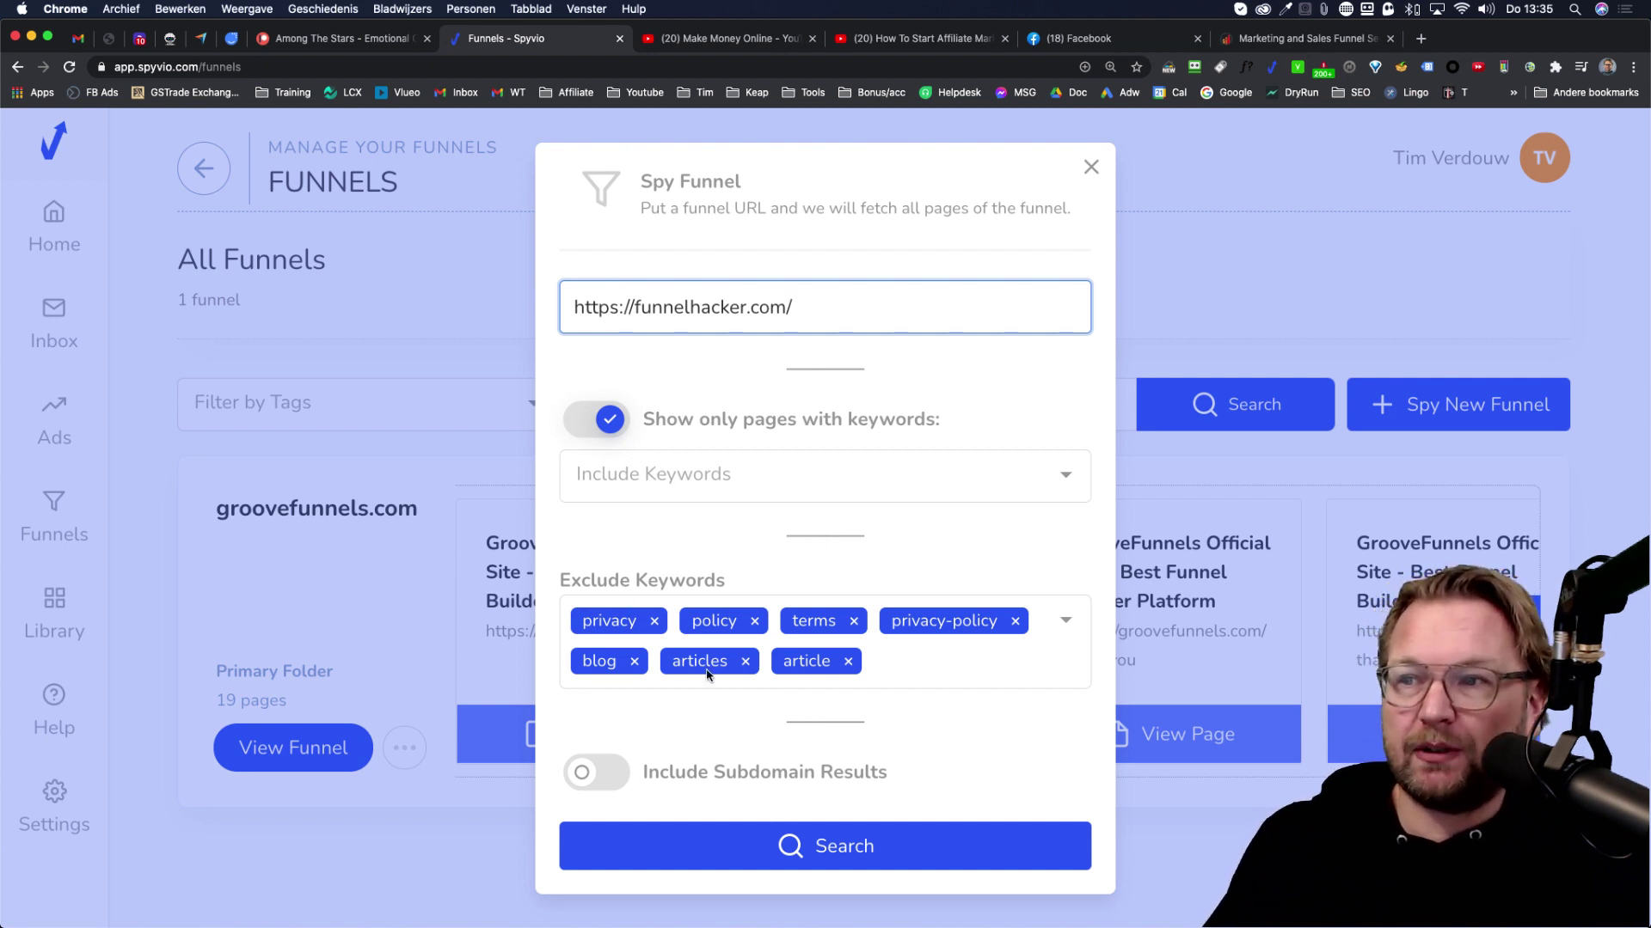
left_click(826, 852)
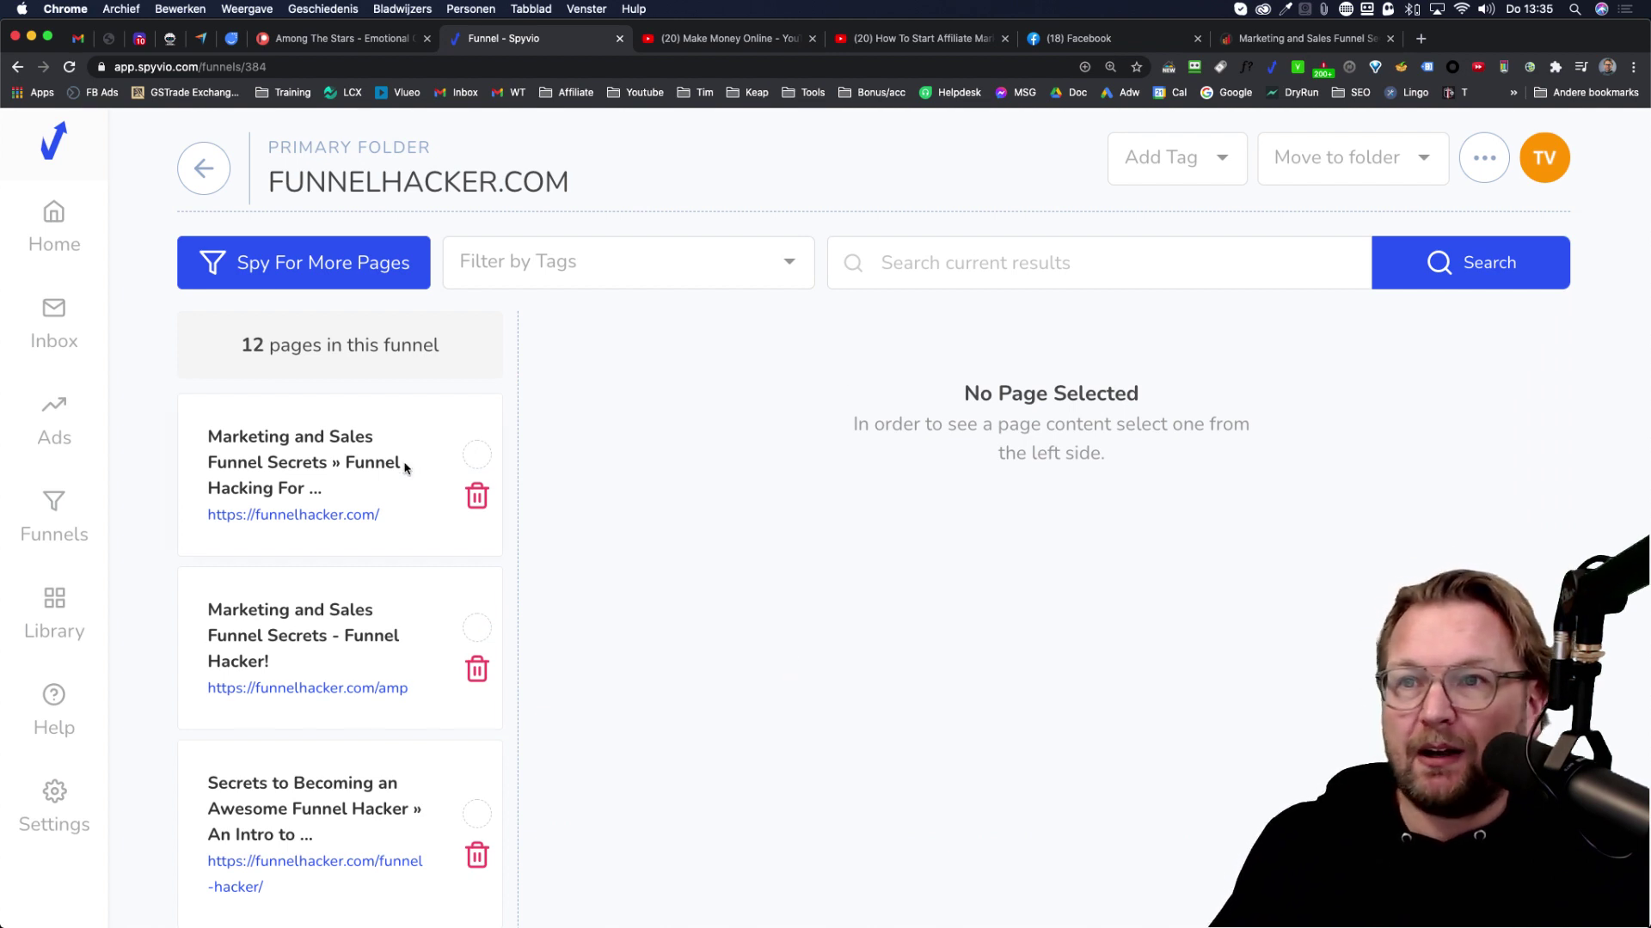
Preview the funnelhacker.com home page, then its /amp page instead
left_click(267, 468)
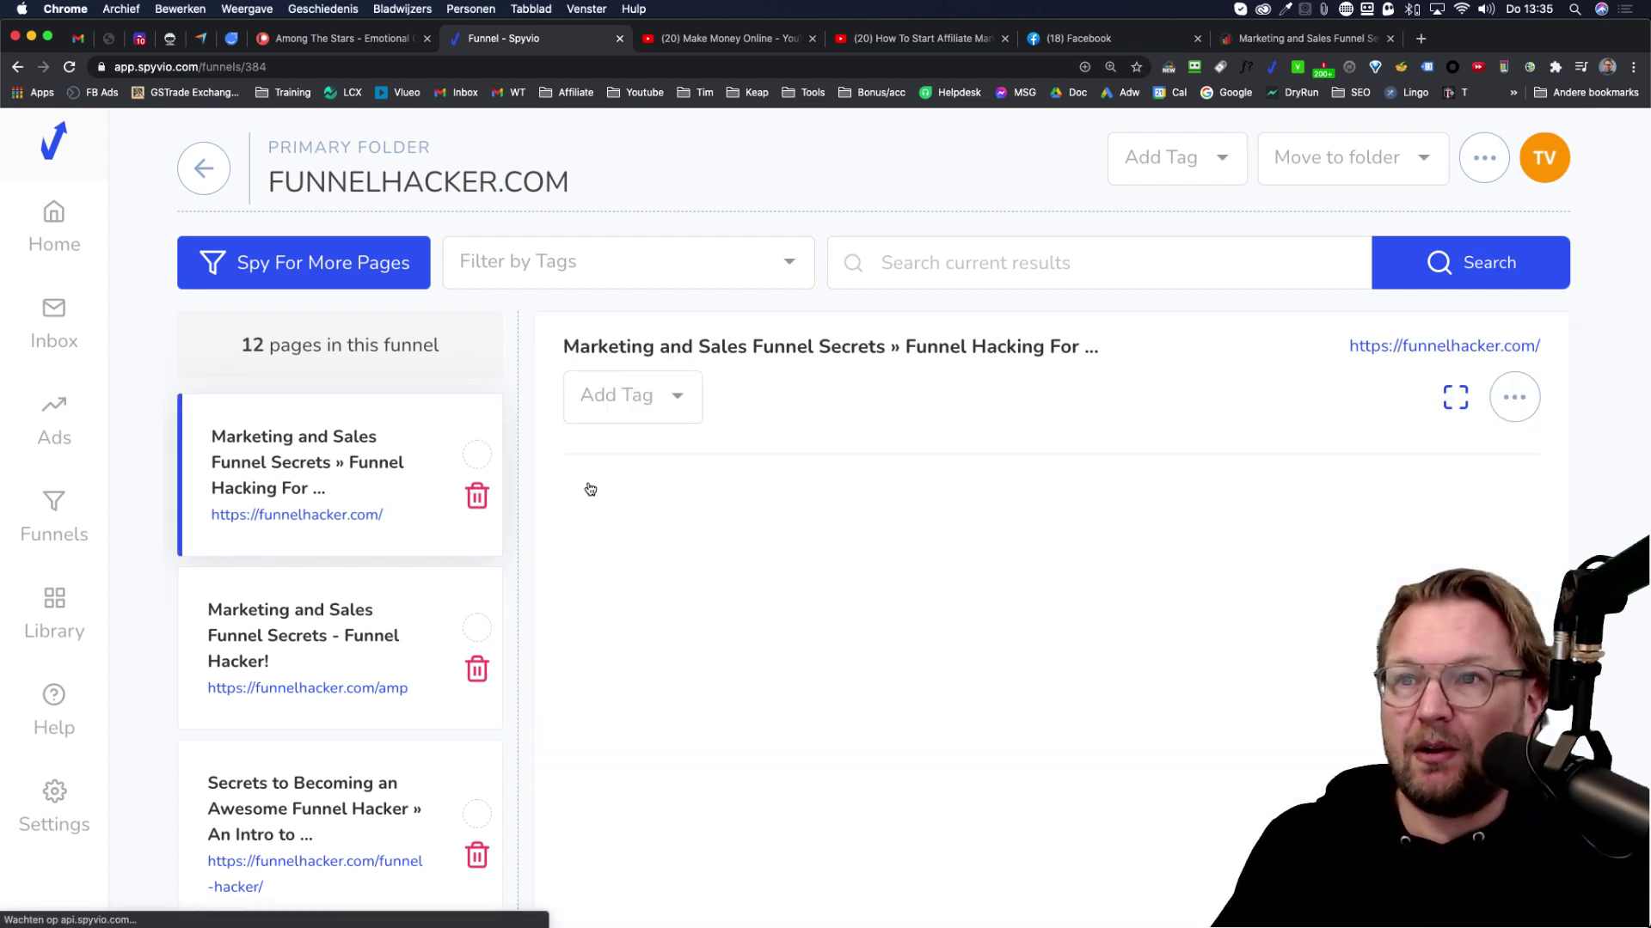
scroll(761, 545, "down", 3)
scroll(780, 491, "down", 3)
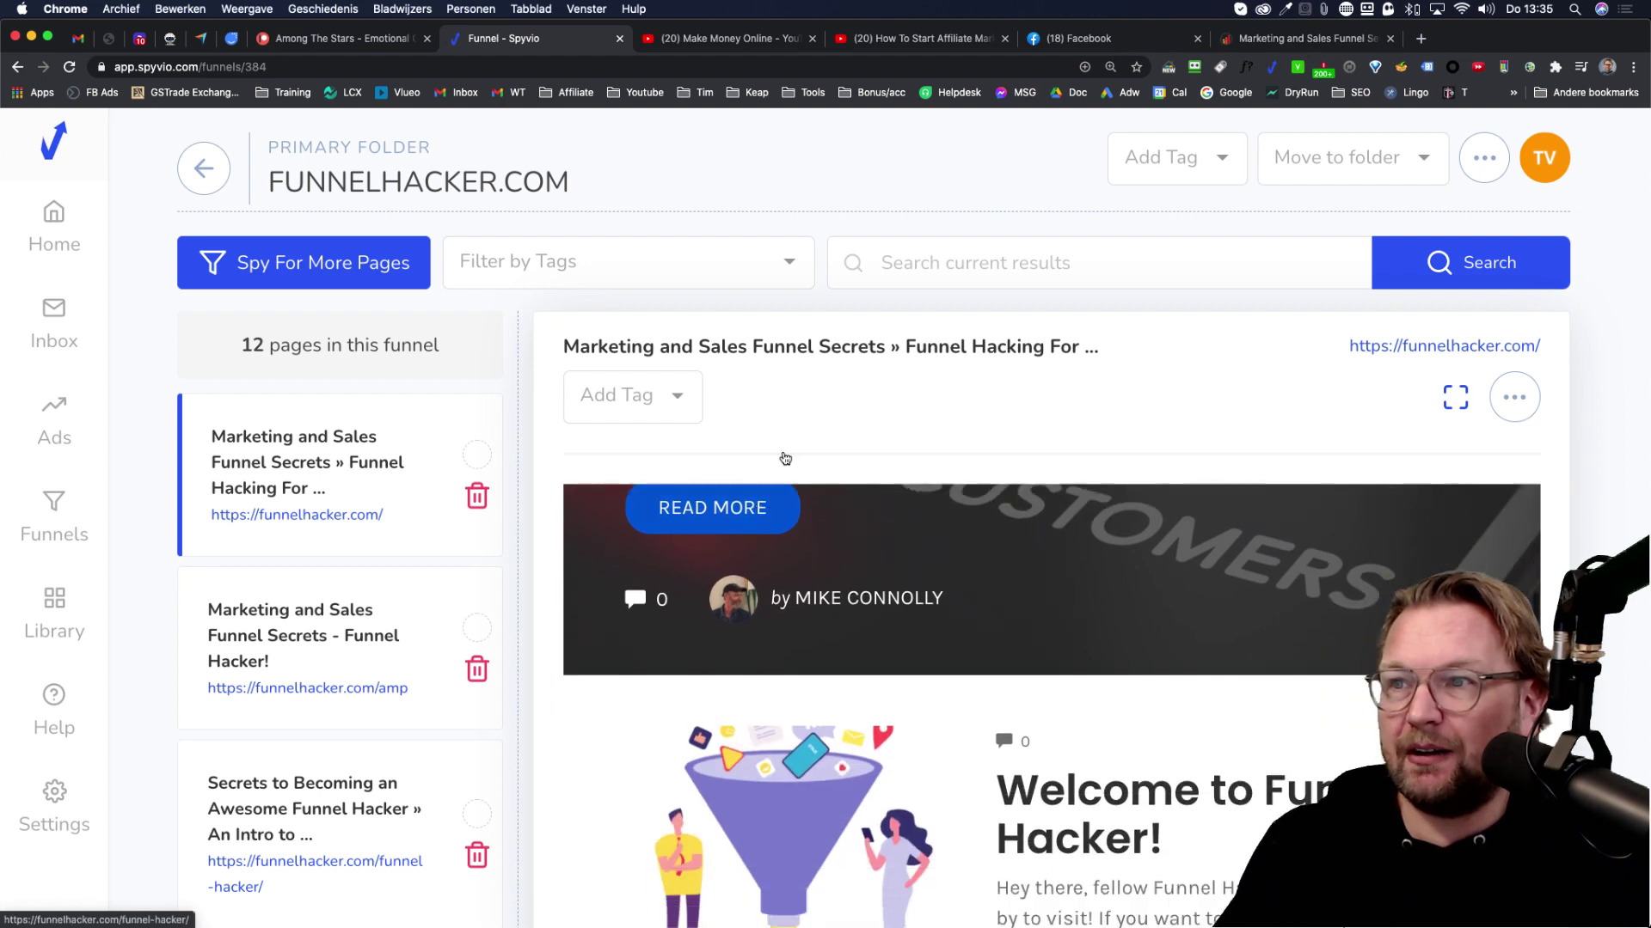
scroll(787, 461, "down", 3)
scroll(806, 491, "down", 3)
scroll(813, 555, "down", 2)
scroll(812, 552, "down", 2)
scroll(810, 549, "down", 1)
scroll(810, 543, "down", 1)
scroll(811, 536, "down", 2)
scroll(774, 517, "down", 2)
left_click(326, 415)
scroll(796, 607, "down", 1)
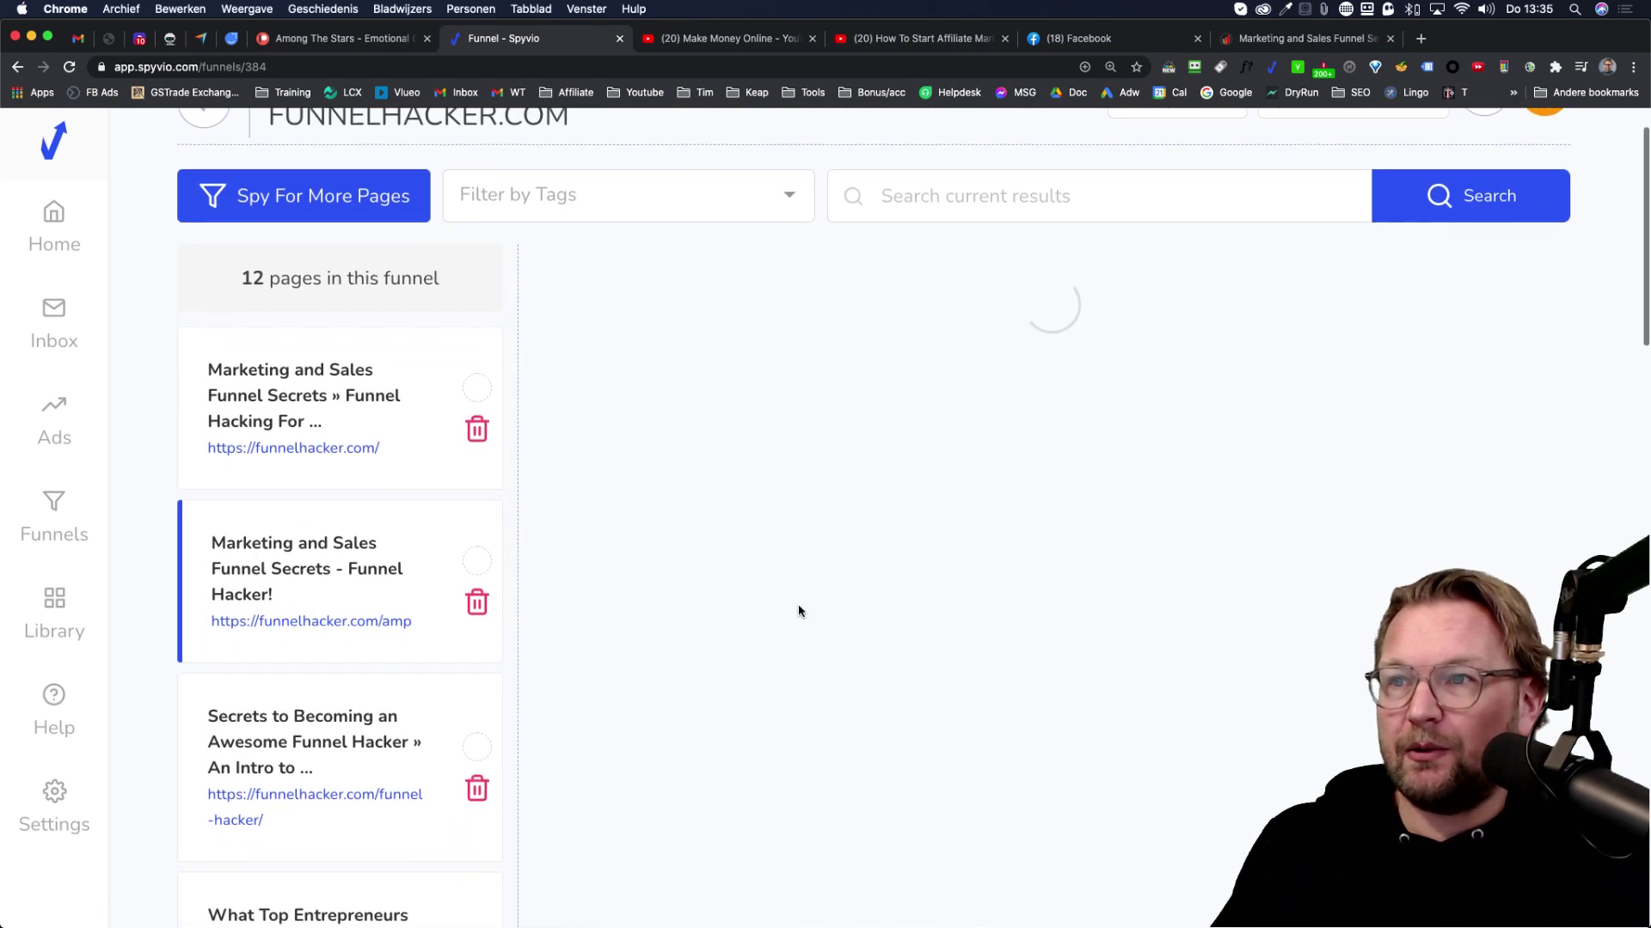
scroll(864, 504, "down", 1)
scroll(864, 505, "down", 1)
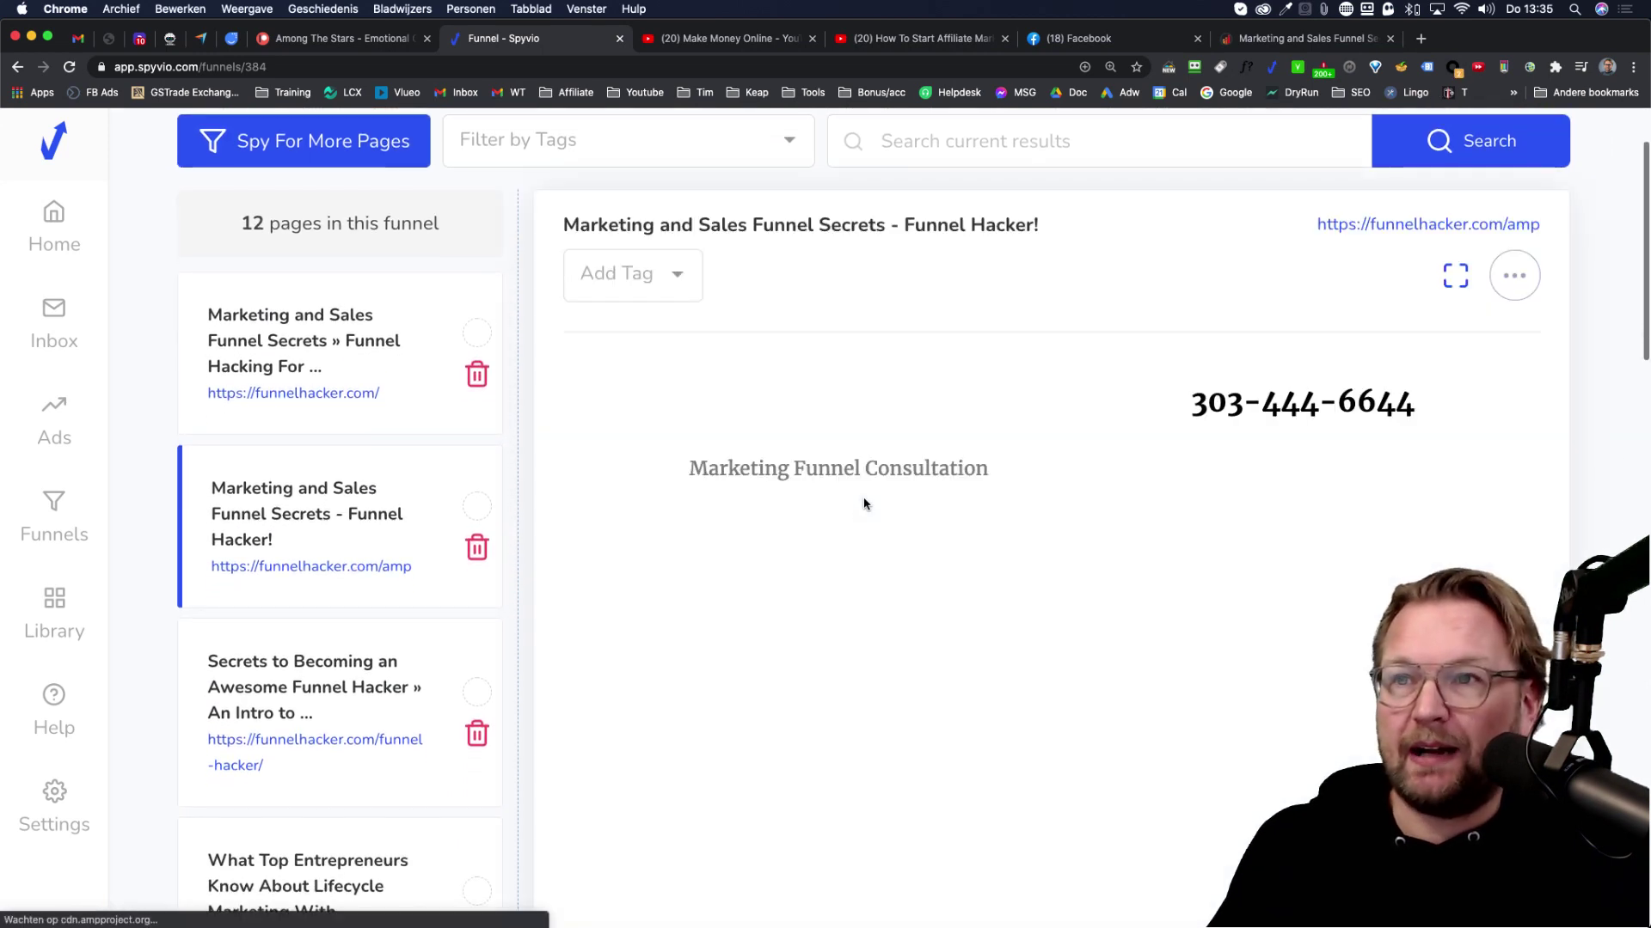
scroll(865, 504, "down", 1)
scroll(864, 506, "down", 2)
scroll(864, 506, "down", 1)
scroll(878, 479, "down", 1)
scroll(612, 388, "down", 1)
scroll(326, 491, "down", 5)
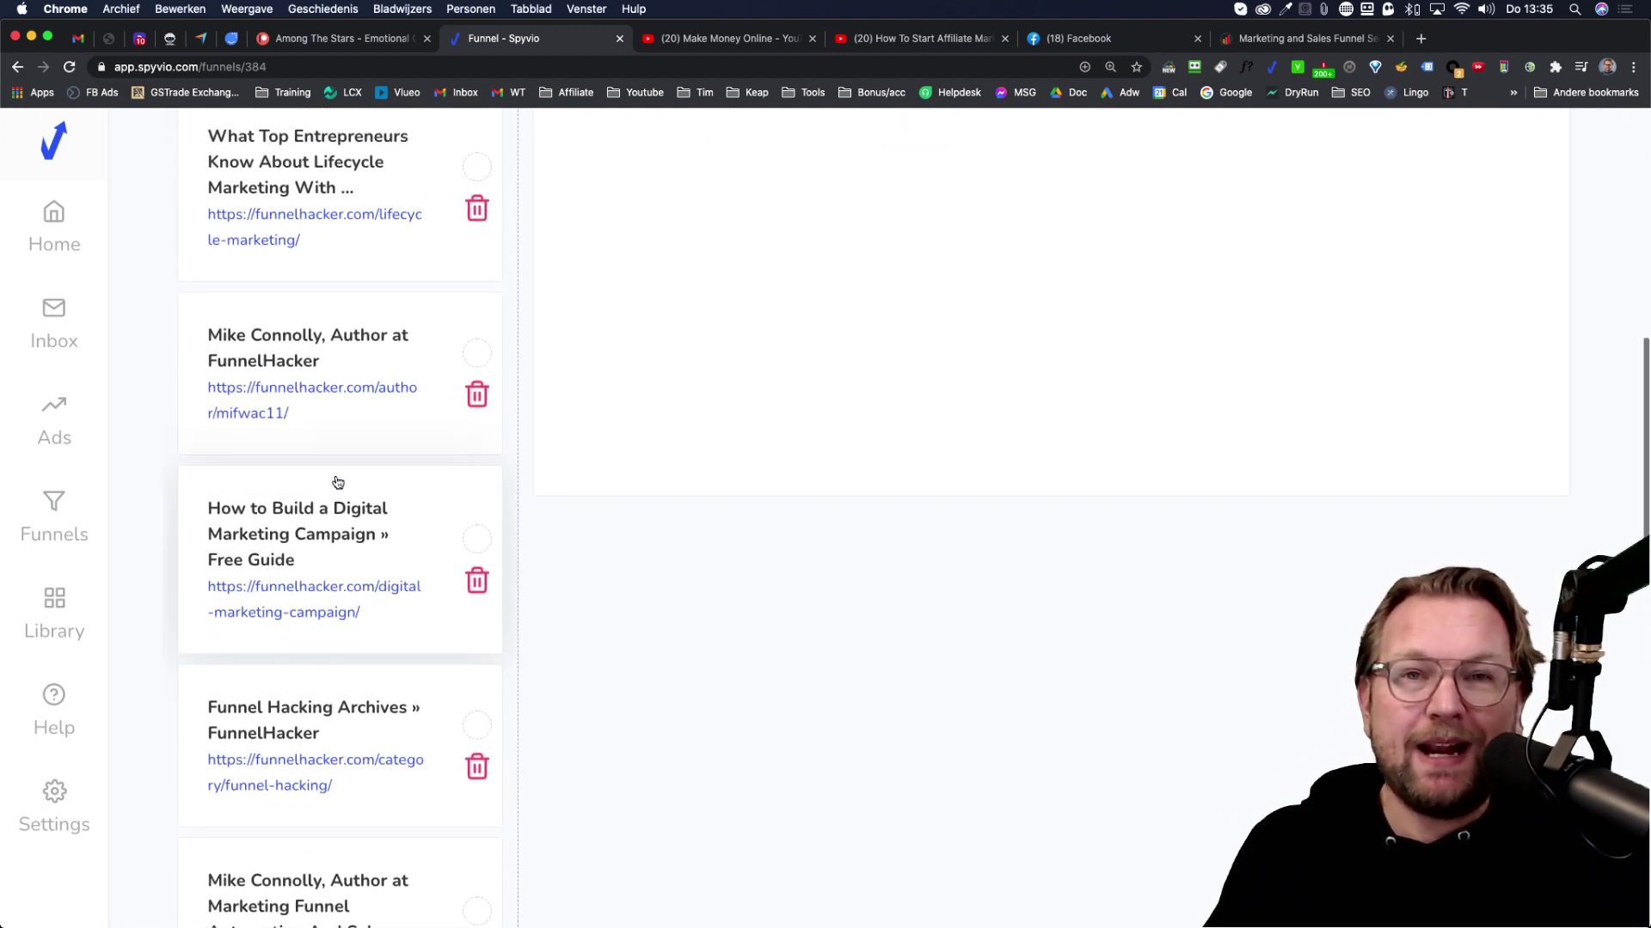
scroll(345, 482, "up", 5)
scroll(344, 483, "up", 3)
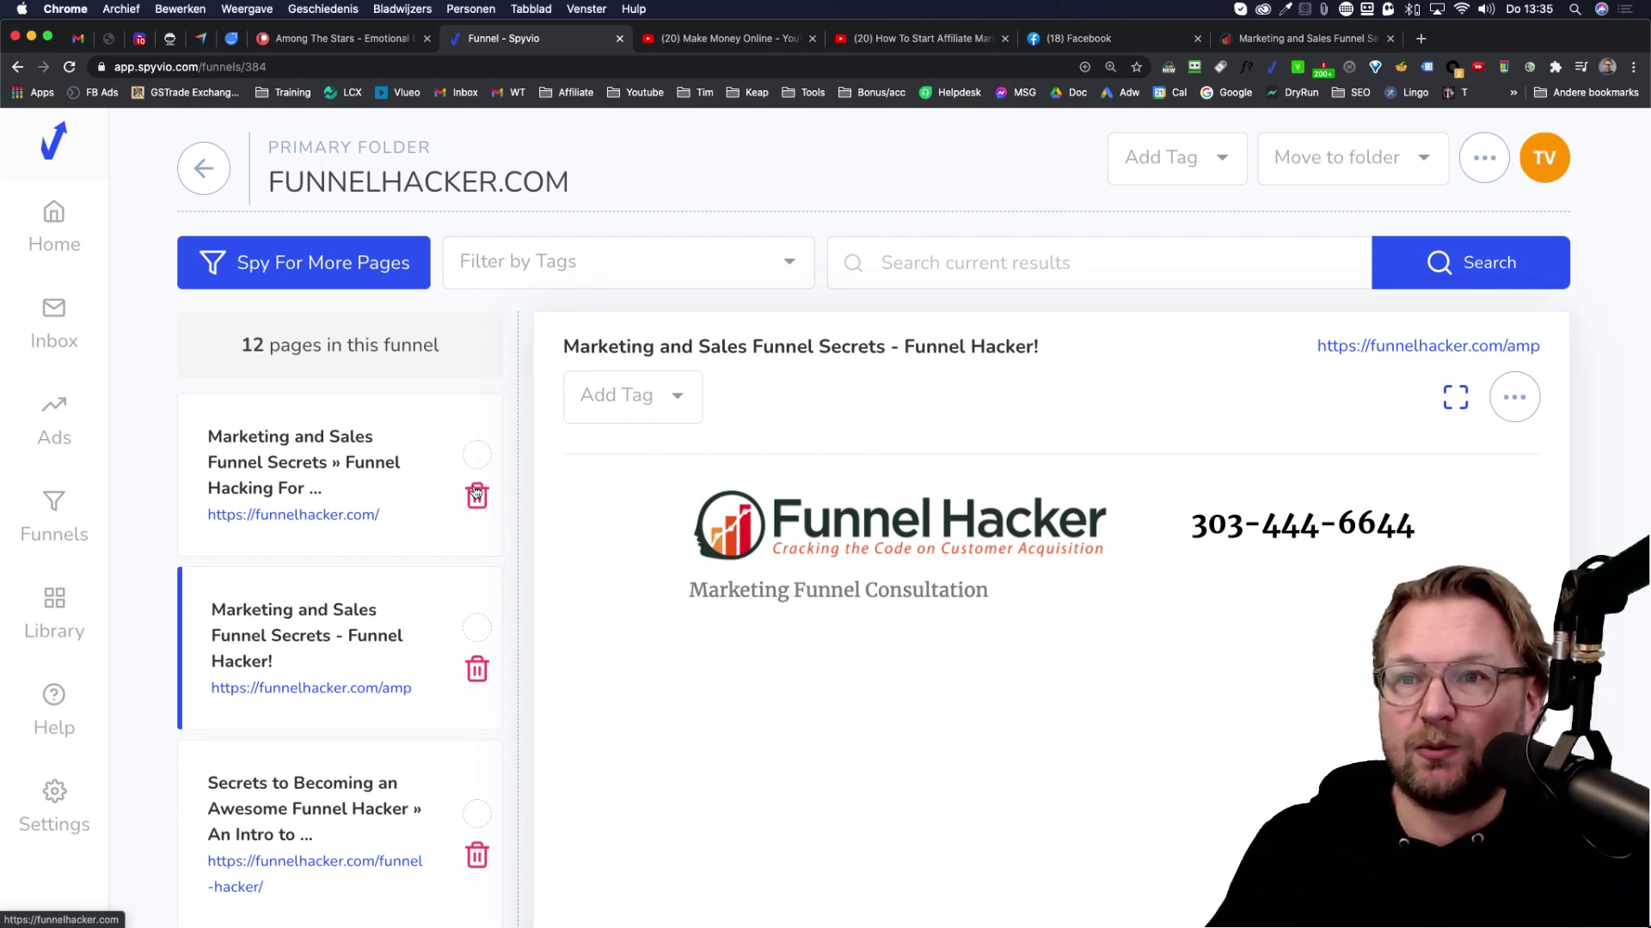
Revisit the groovefunnels.com funnel pages, then open Top 100 Businesses sequences from the dashboard
left_click(183, 245)
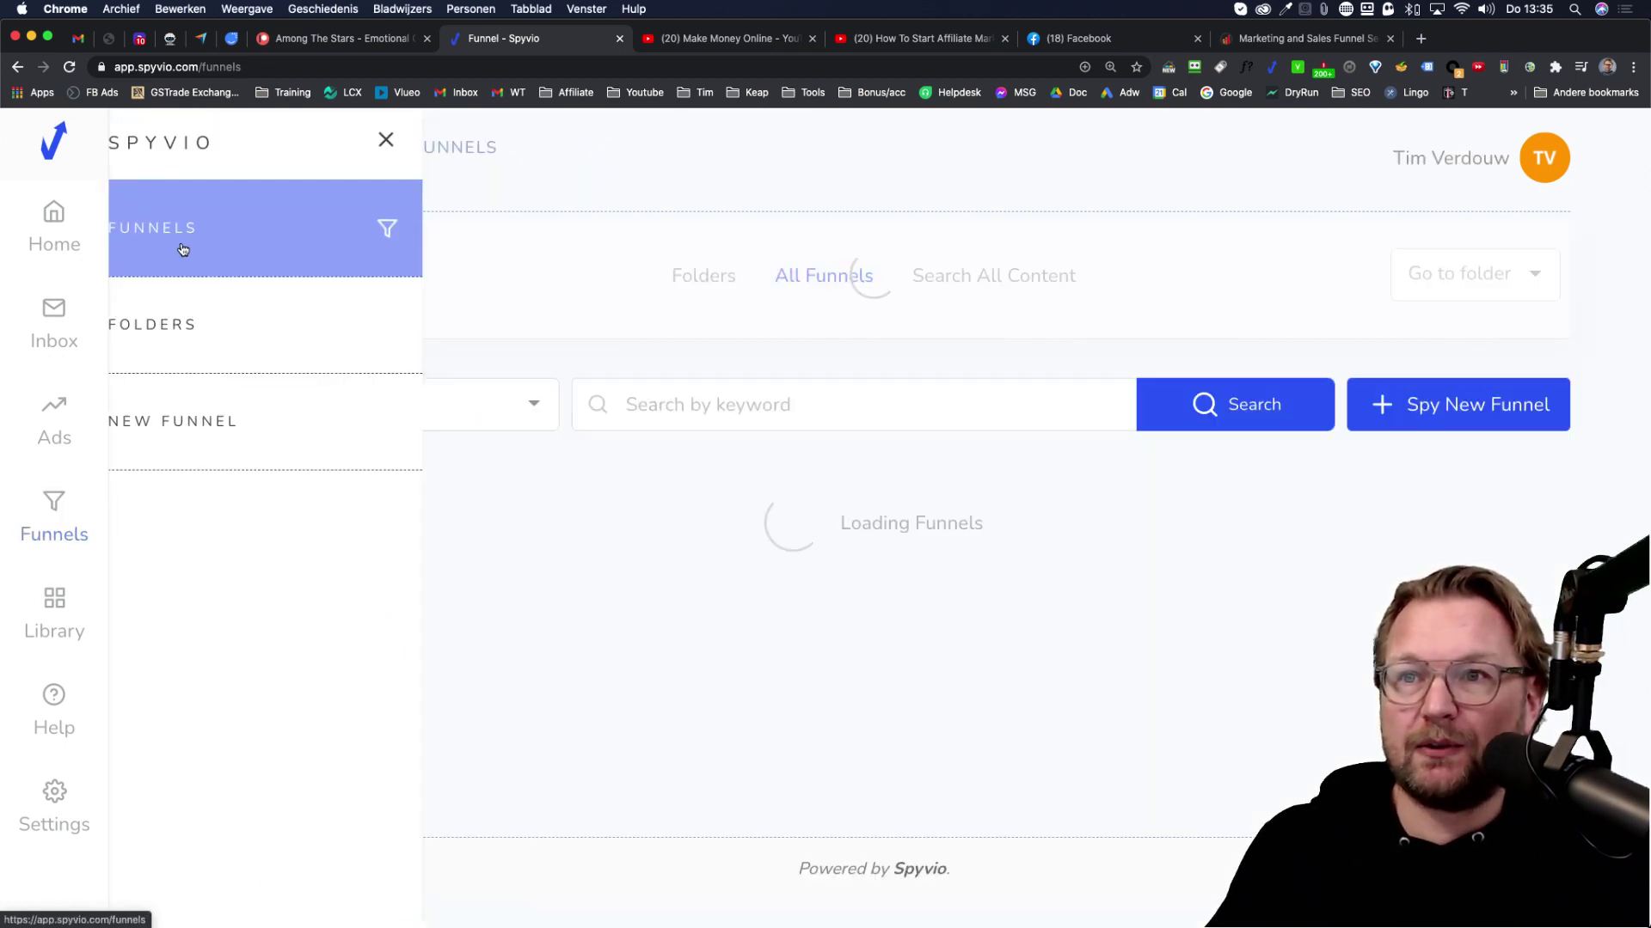
scroll(417, 559, "down", 4)
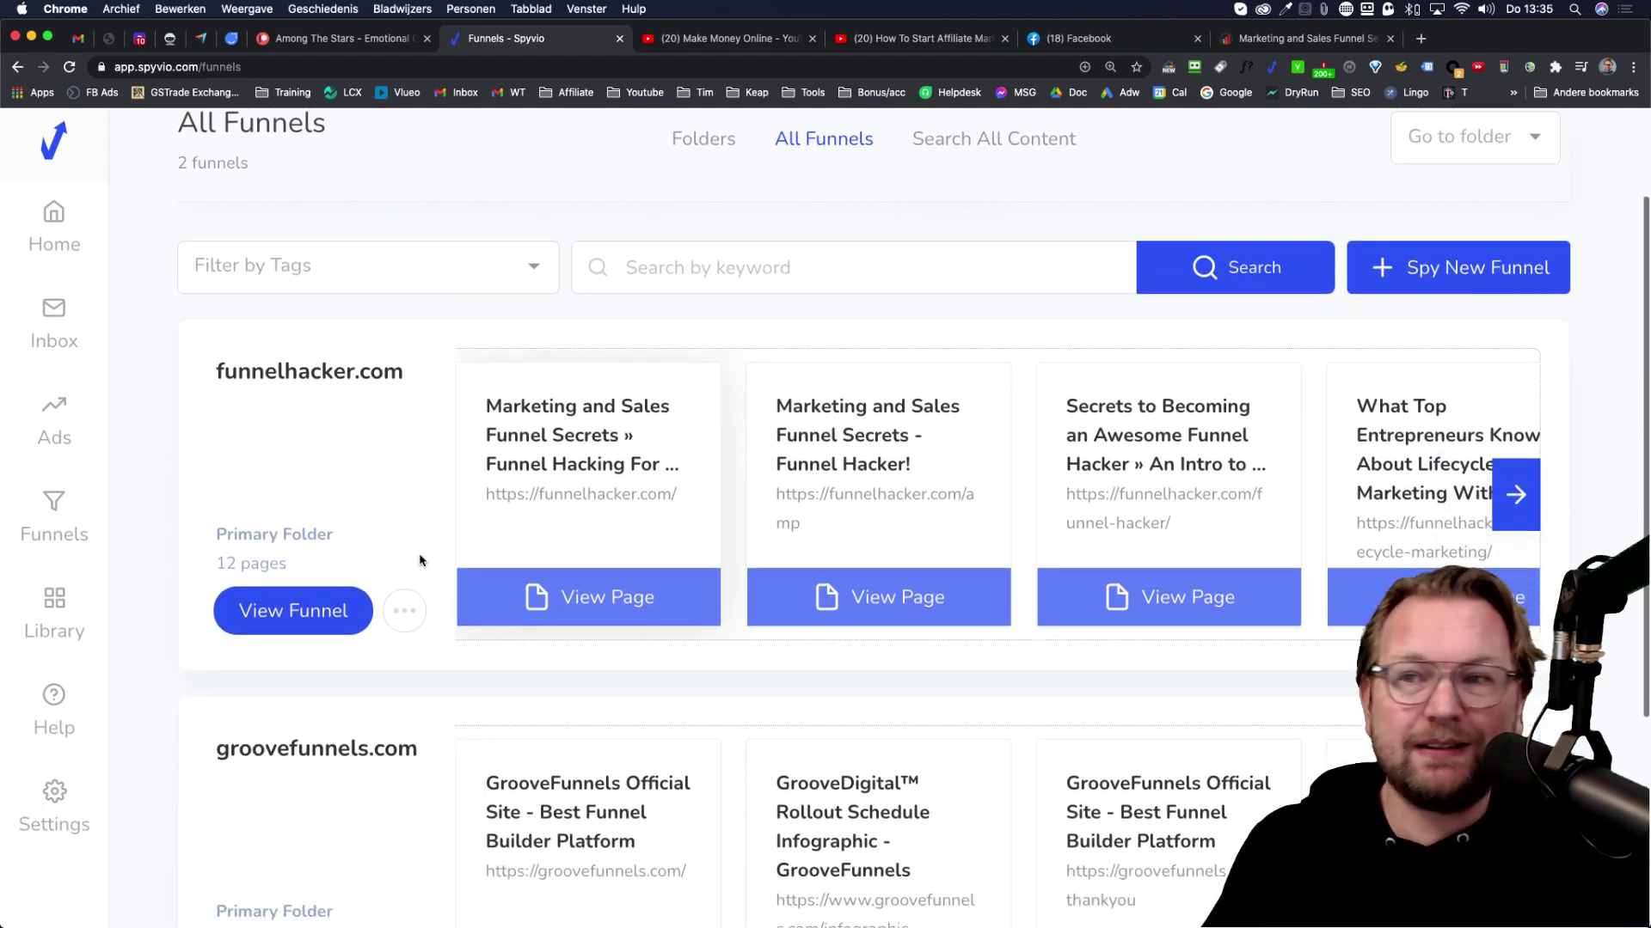
scroll(652, 690, "down", 4)
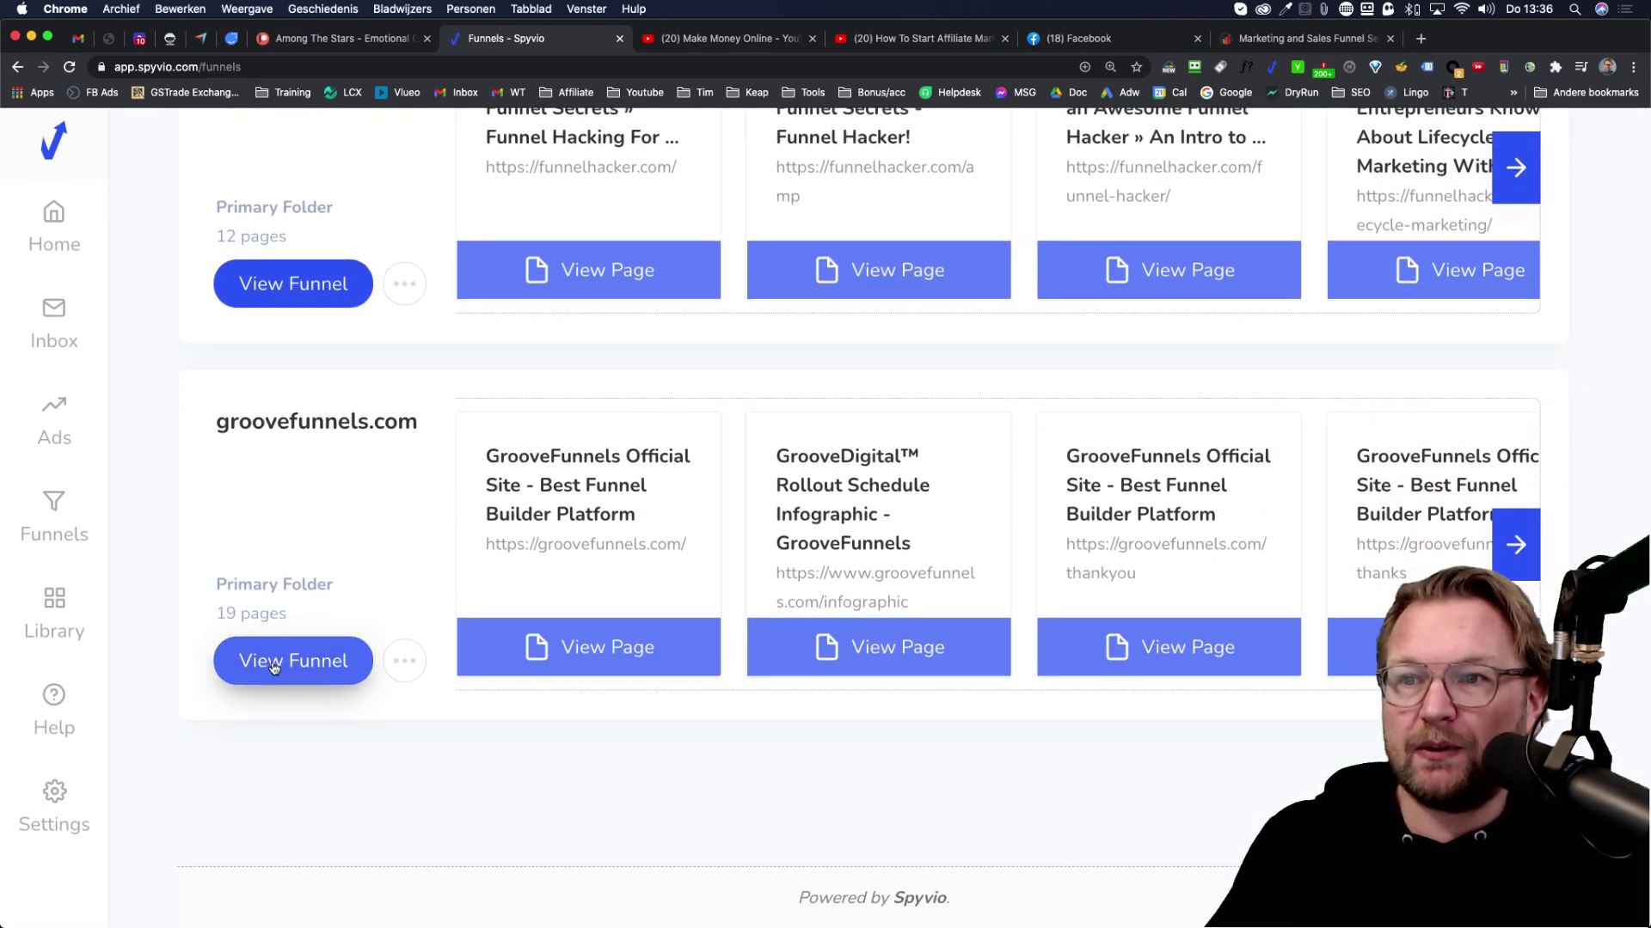
left_click(273, 665)
scroll(328, 491, "down", 5)
scroll(328, 491, "down", 3)
scroll(327, 491, "down", 5)
scroll(327, 492, "up", 15)
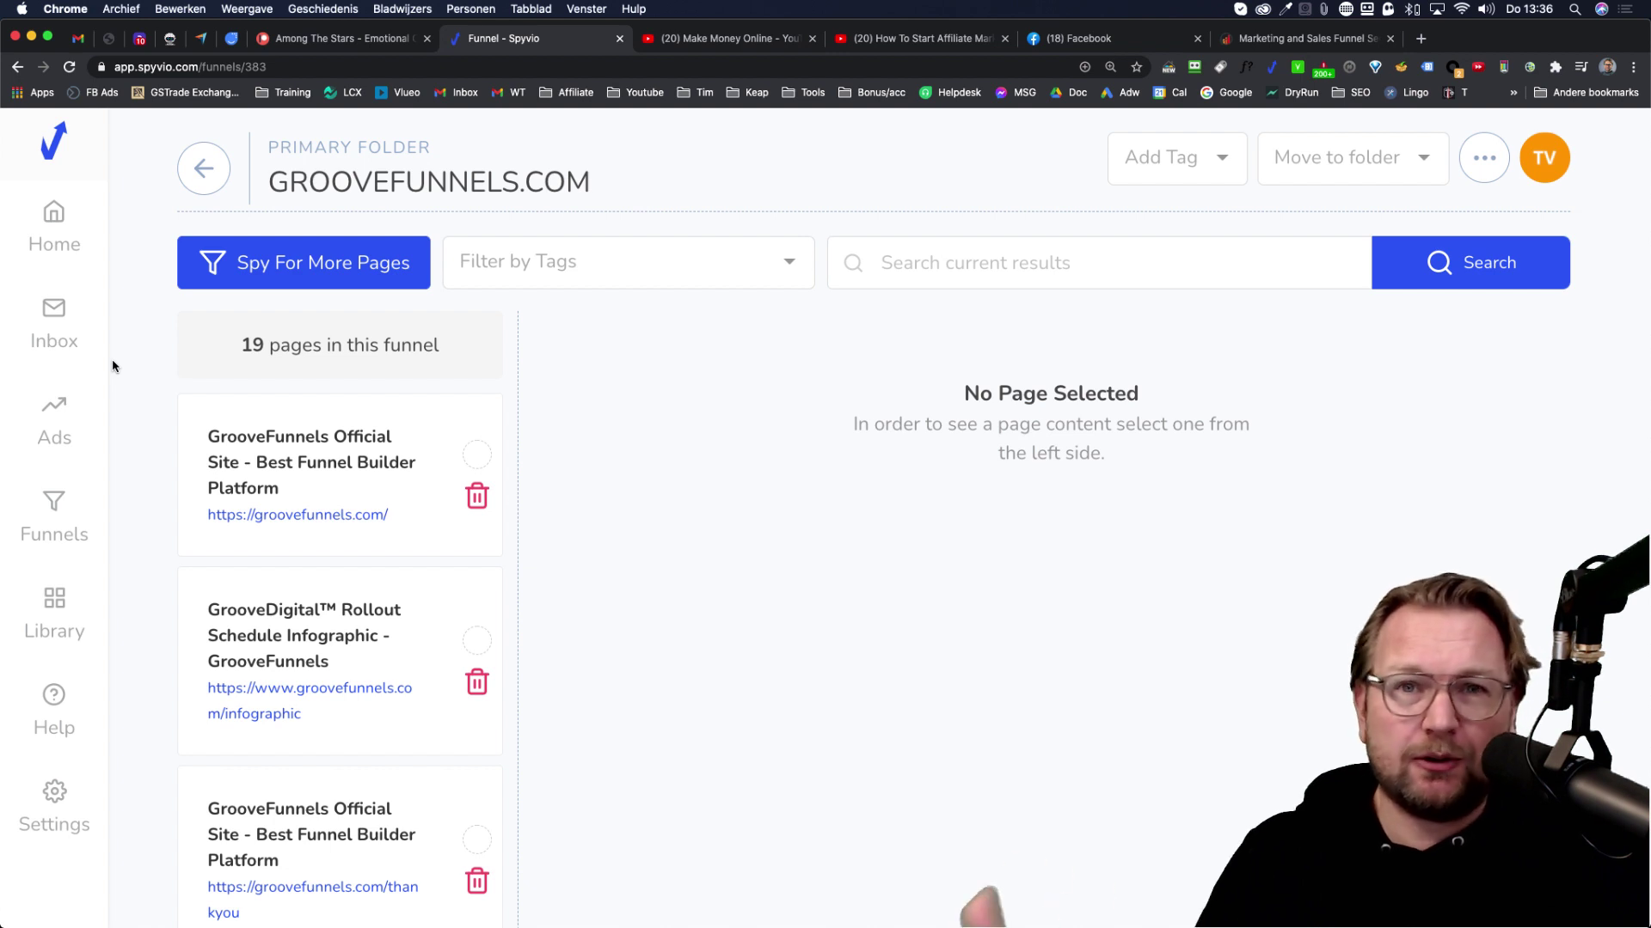
left_click(53, 220)
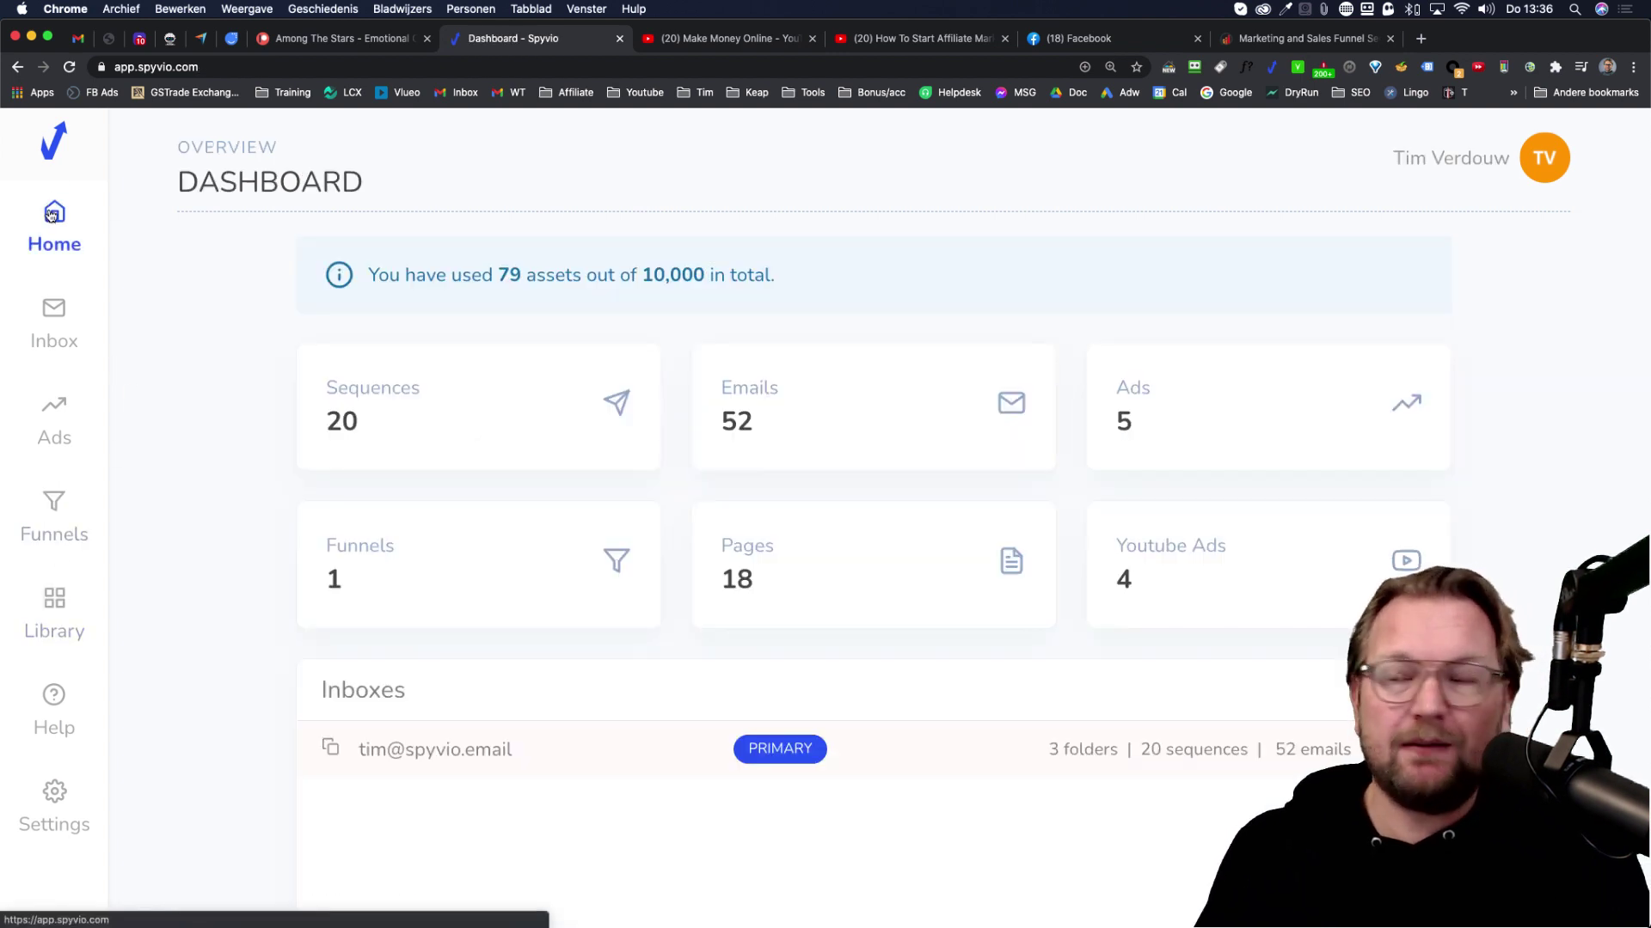
scroll(563, 448, "down", 5)
scroll(564, 447, "down", 3)
scroll(597, 446, "down", 3)
scroll(597, 476, "down", 1)
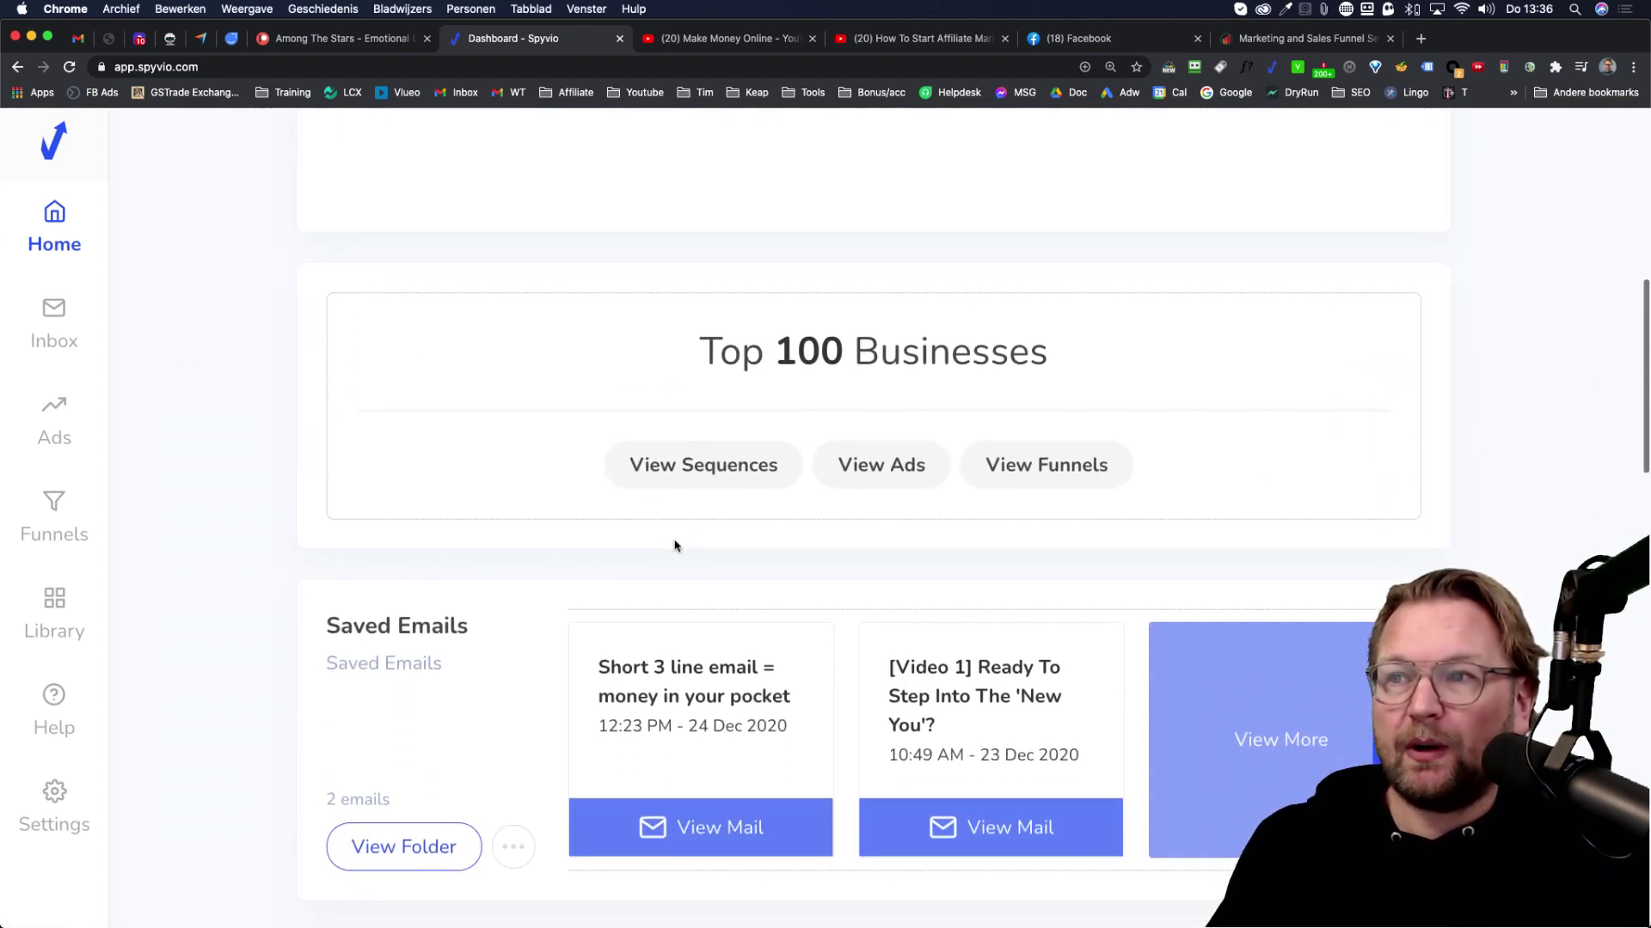
left_click(701, 460)
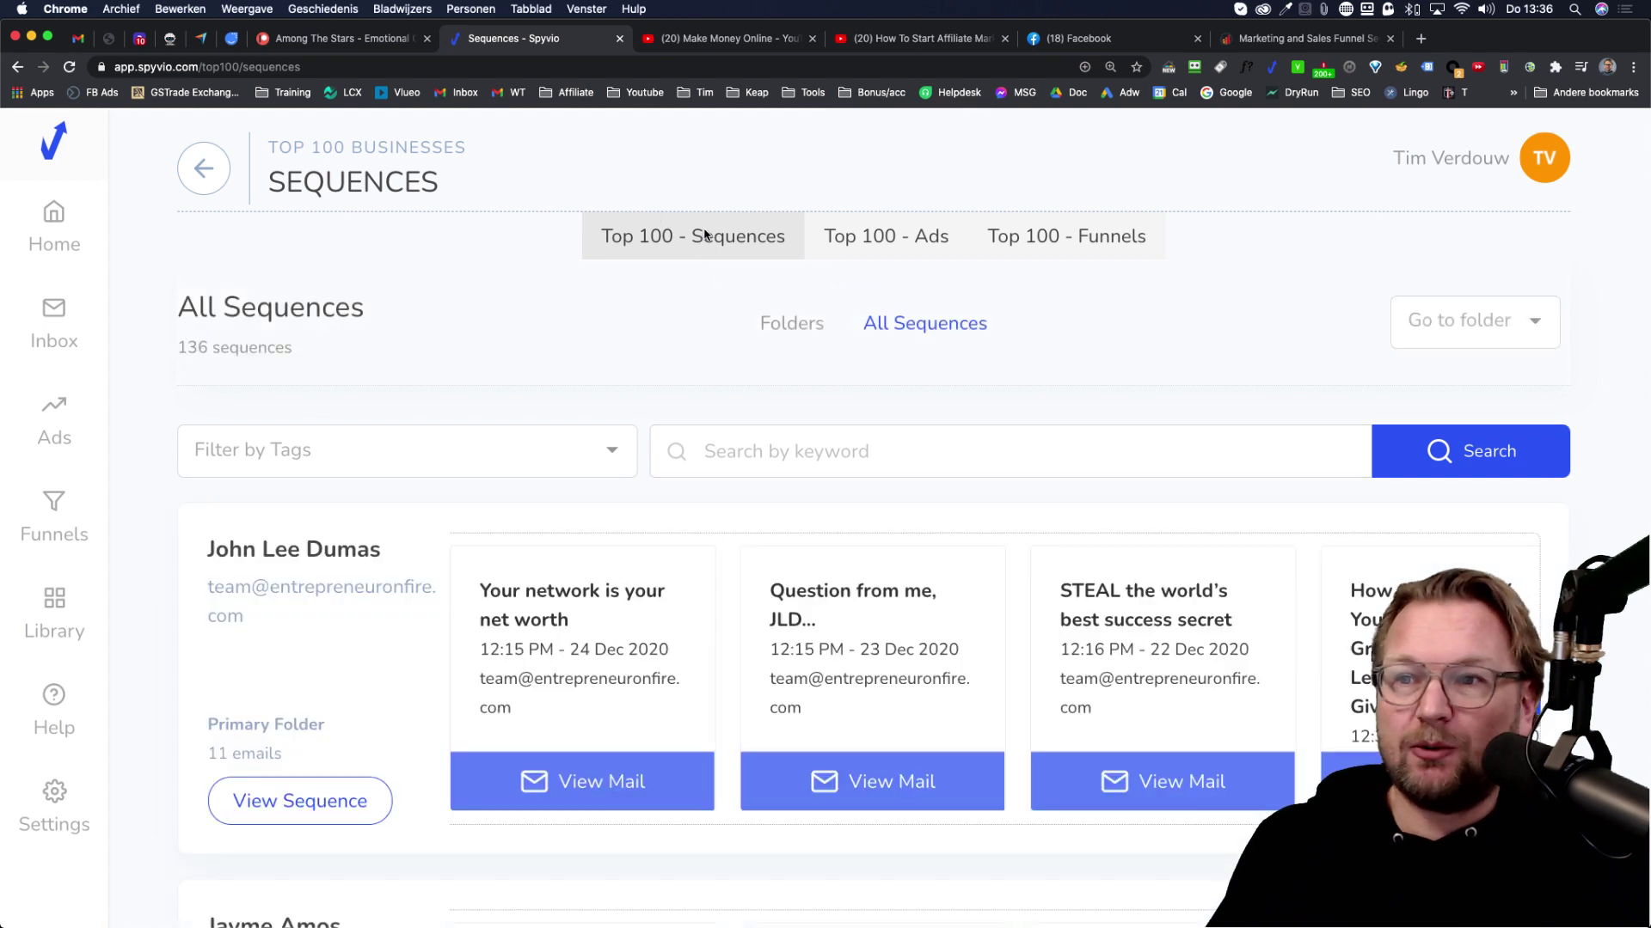
scroll(431, 520, "down", 2)
scroll(430, 519, "up", 2)
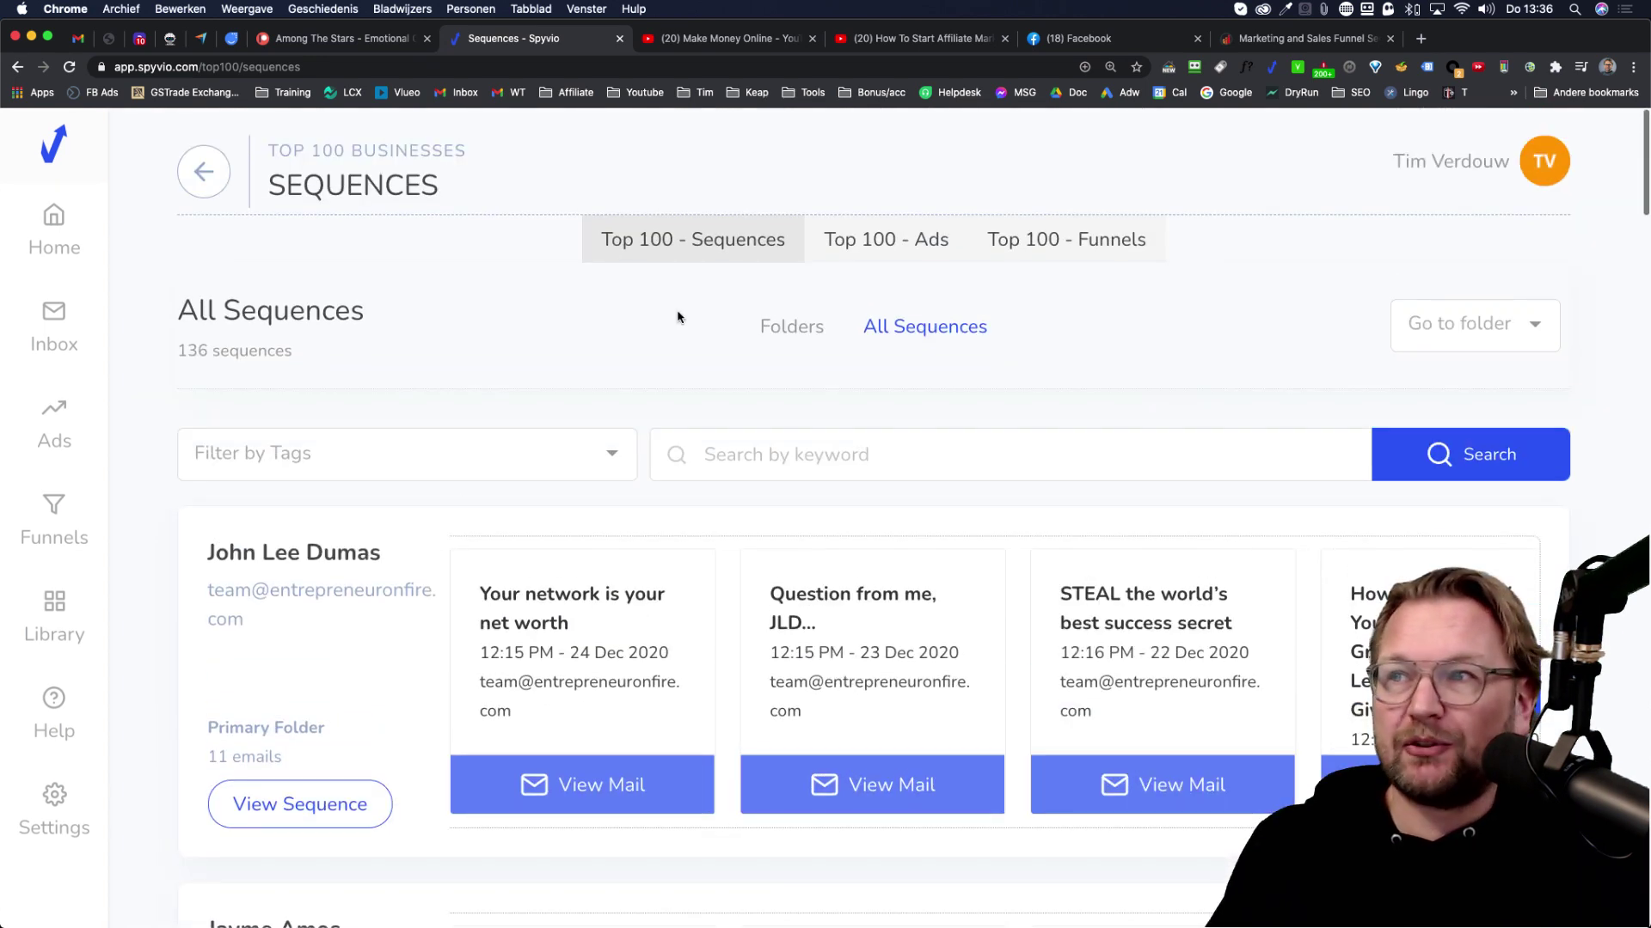
Browse the Top 100 Ads library, then switch to the Top 100 Funnels library
left_click(901, 244)
scroll(703, 455, "down", 1)
scroll(703, 455, "down", 3)
scroll(703, 458, "down", 2)
scroll(703, 458, "down", 2)
scroll(702, 458, "up", 5)
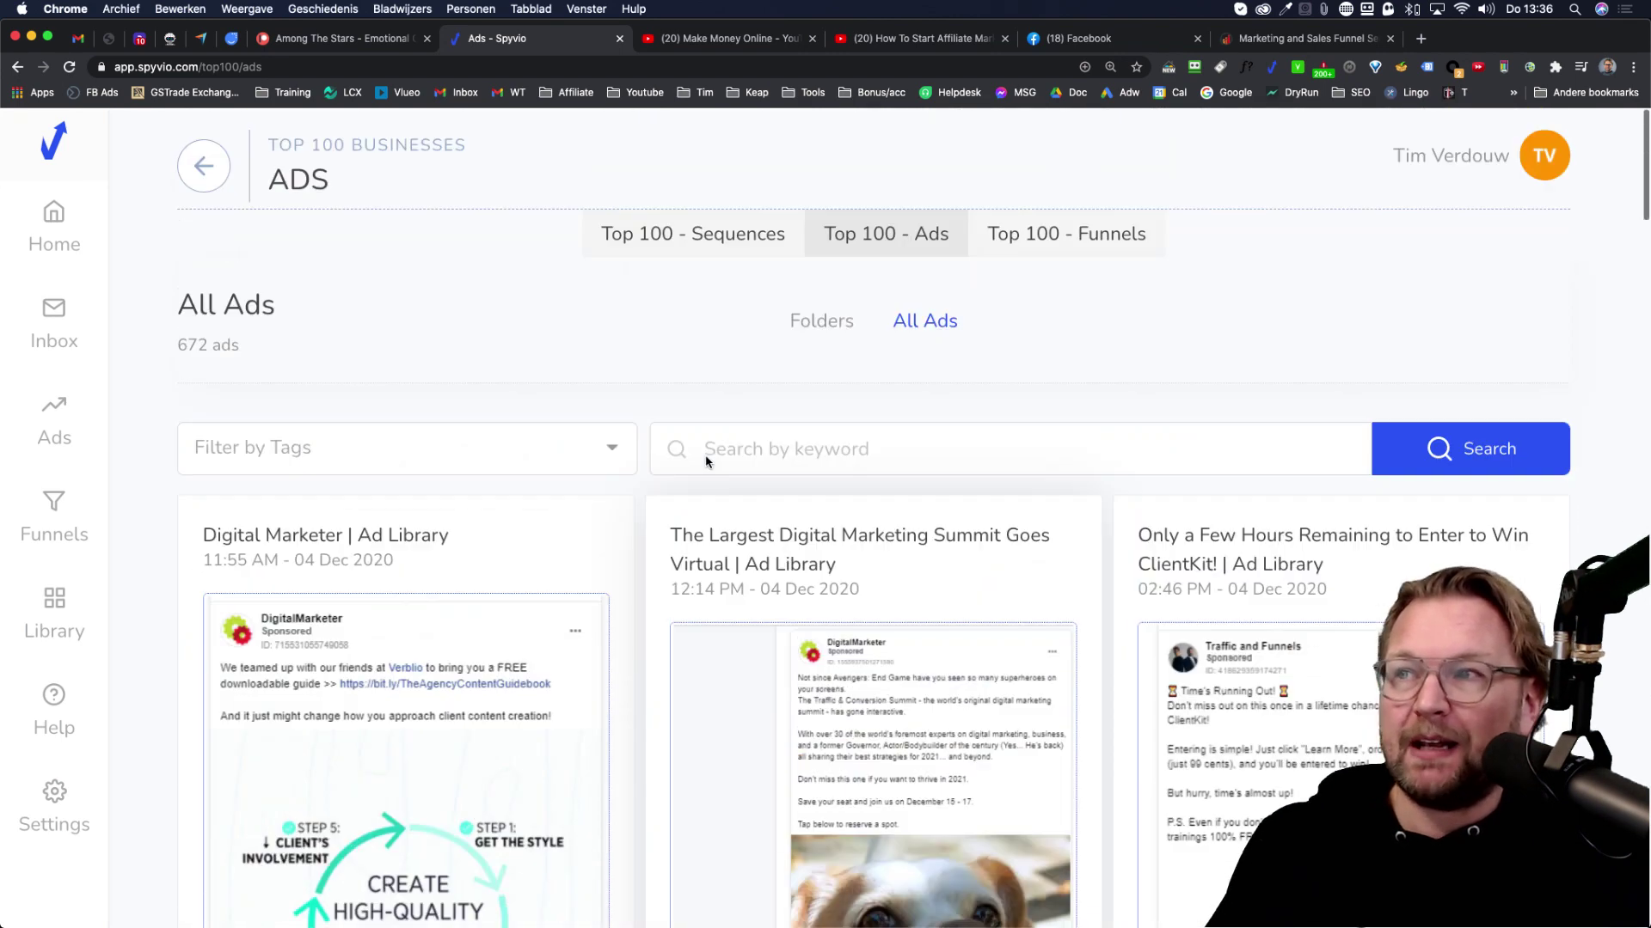
left_click(1046, 245)
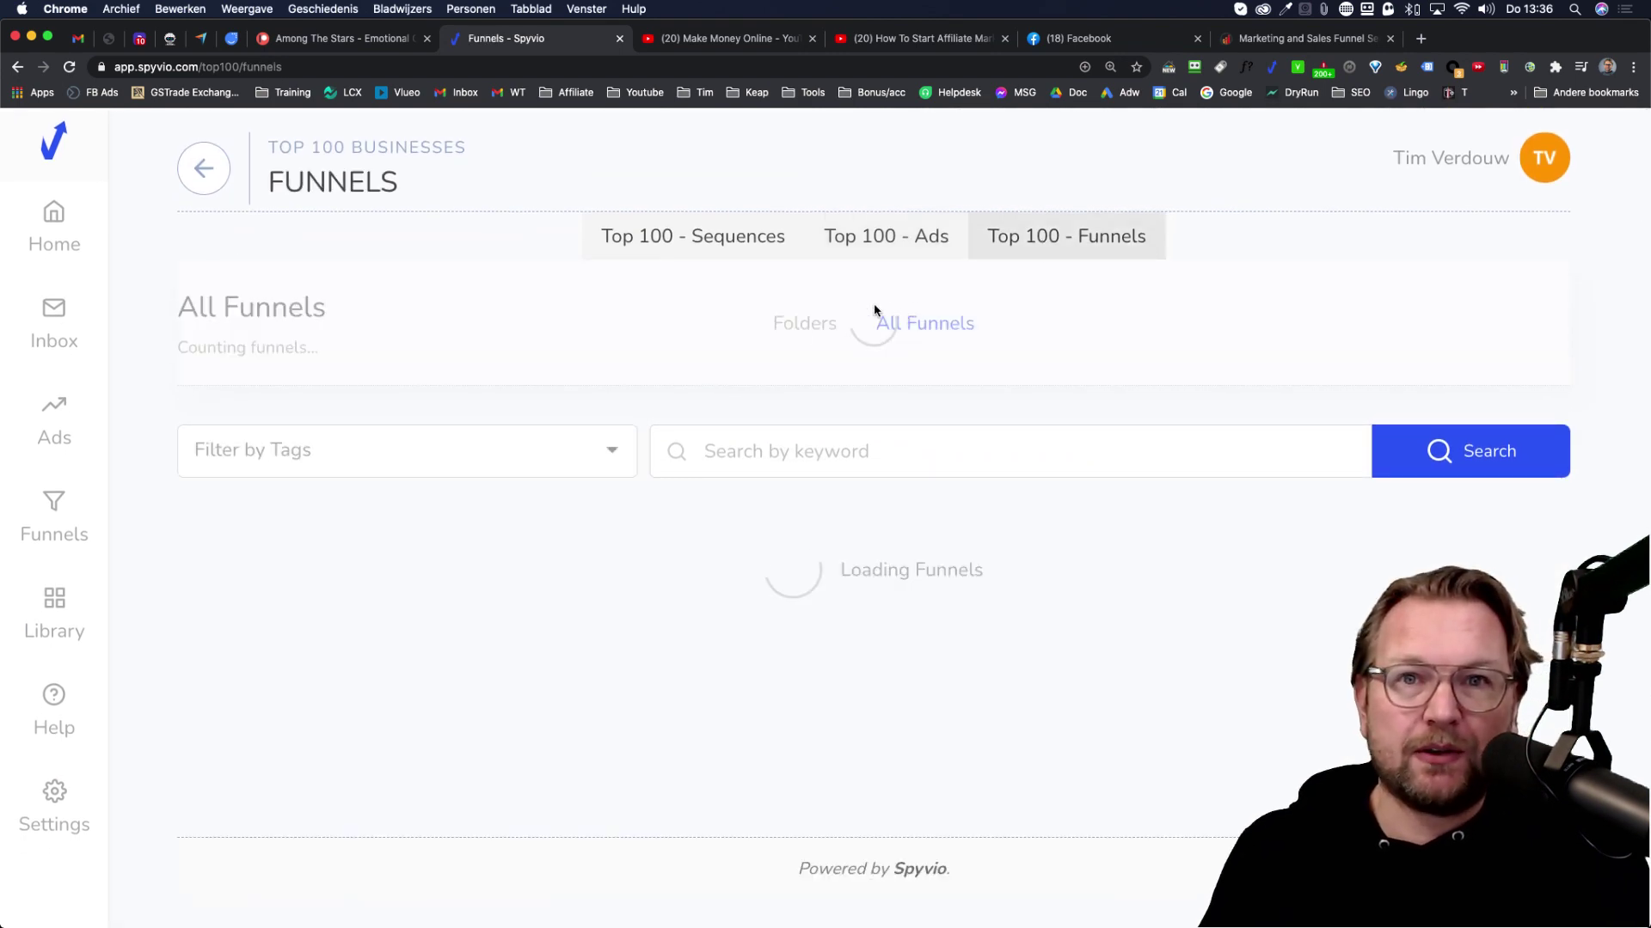